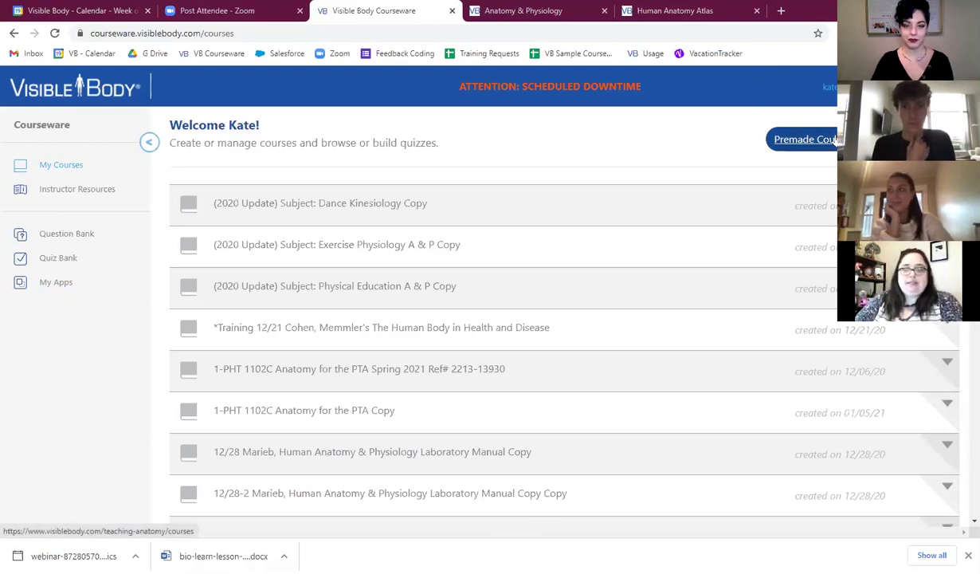
Step: Browse the premade courses and add A&P for Healthcare to the account, saving the copy with its default name and dates
{"action": "left_click", "coordinate": [824, 139]}
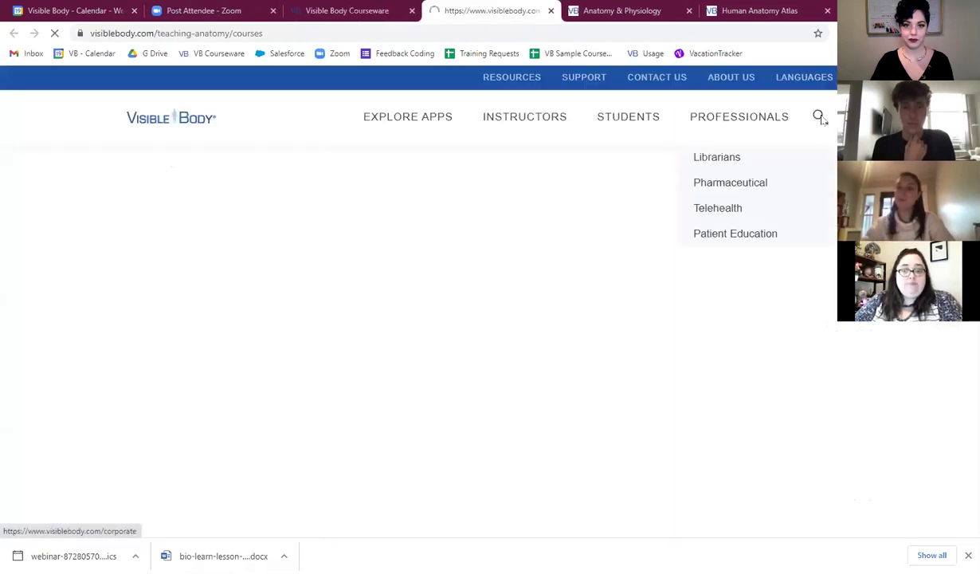
{"action": "scroll", "coordinate": [317, 306], "scroll_direction": "down", "scroll_amount": 5}
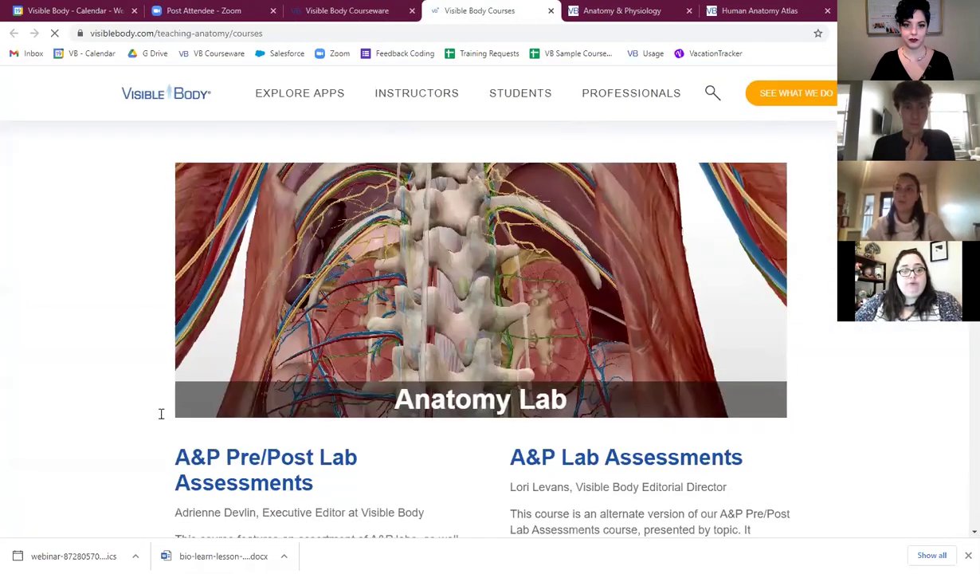
{"action": "scroll", "coordinate": [558, 271], "scroll_direction": "down", "scroll_amount": 1}
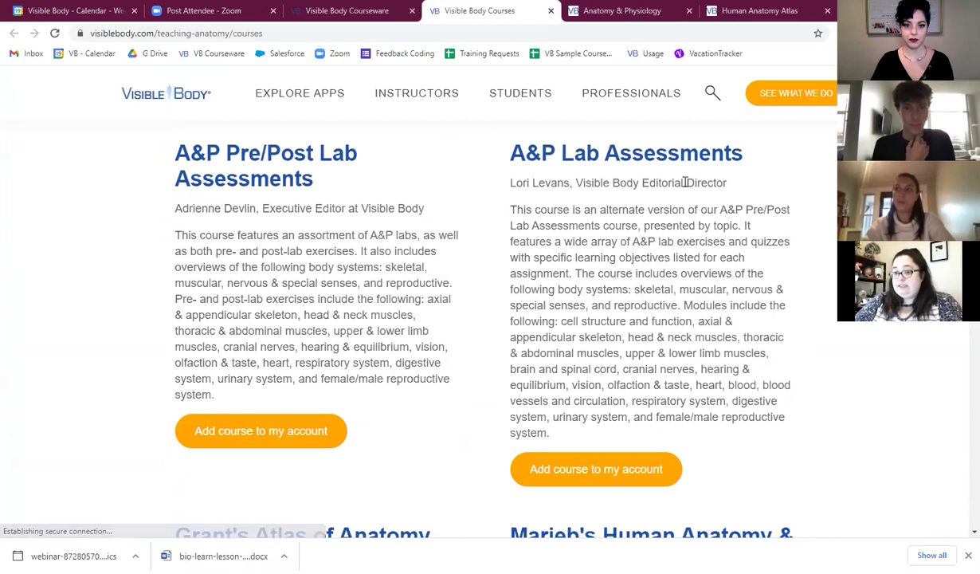
{"action": "scroll", "coordinate": [586, 223], "scroll_direction": "down", "scroll_amount": 1}
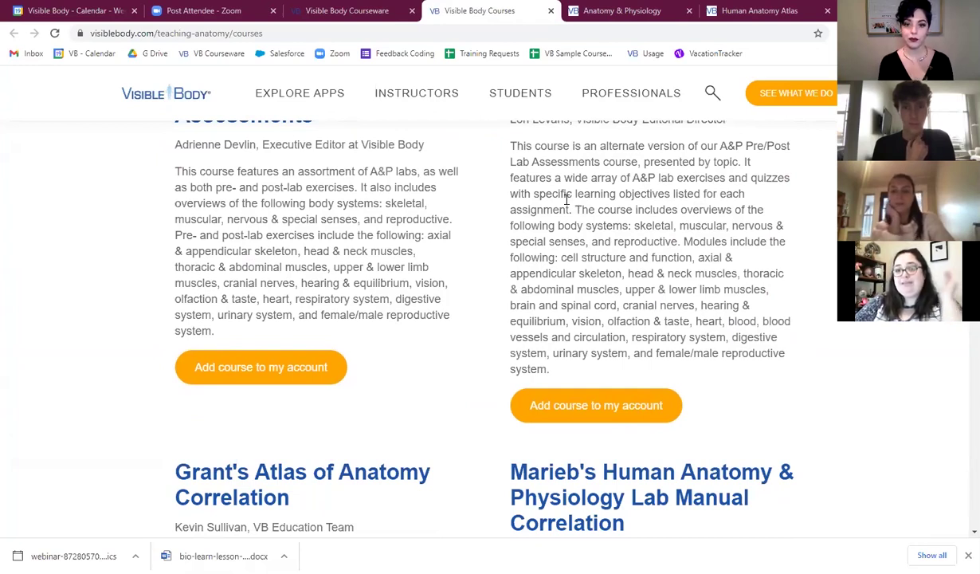
{"action": "scroll", "coordinate": [577, 195], "scroll_direction": "down", "scroll_amount": 3}
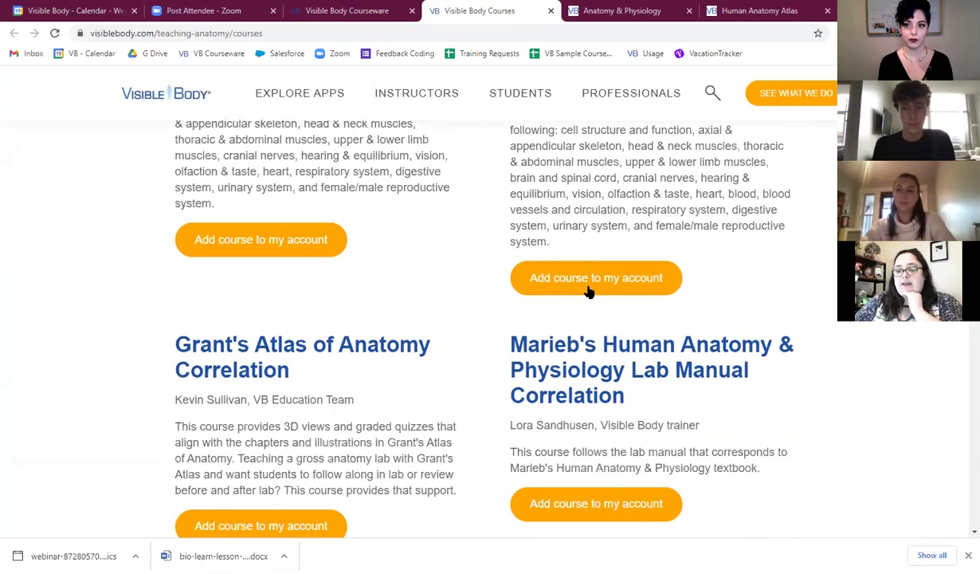
{"action": "scroll", "coordinate": [667, 402], "scroll_direction": "down", "scroll_amount": 7}
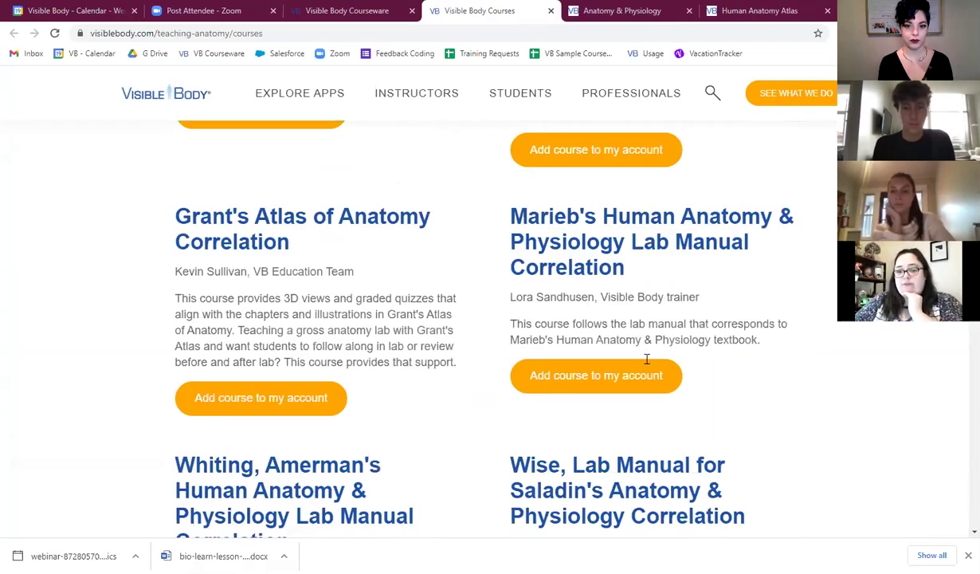
{"action": "scroll", "coordinate": [682, 270], "scroll_direction": "down", "scroll_amount": 8}
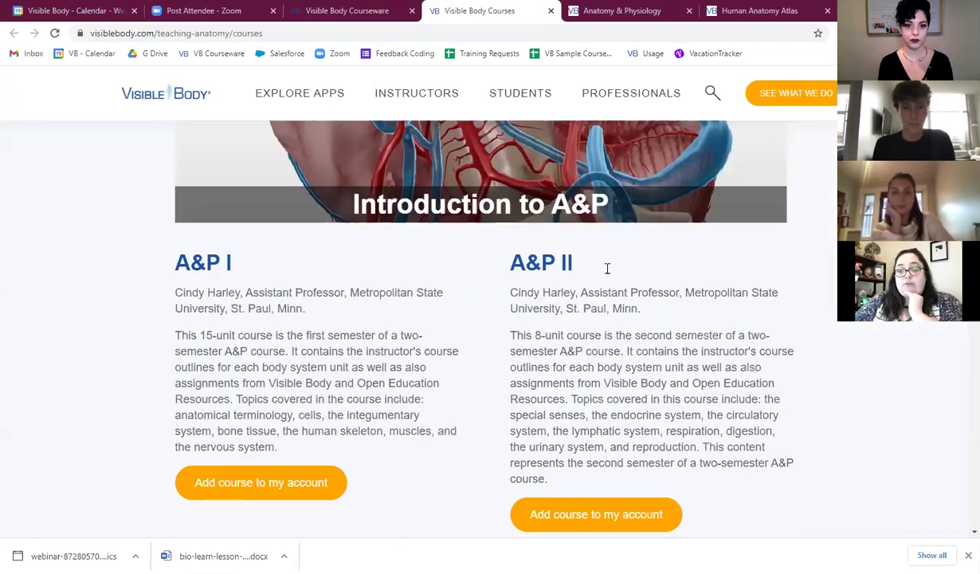
{"action": "scroll", "coordinate": [638, 270], "scroll_direction": "down", "scroll_amount": 7}
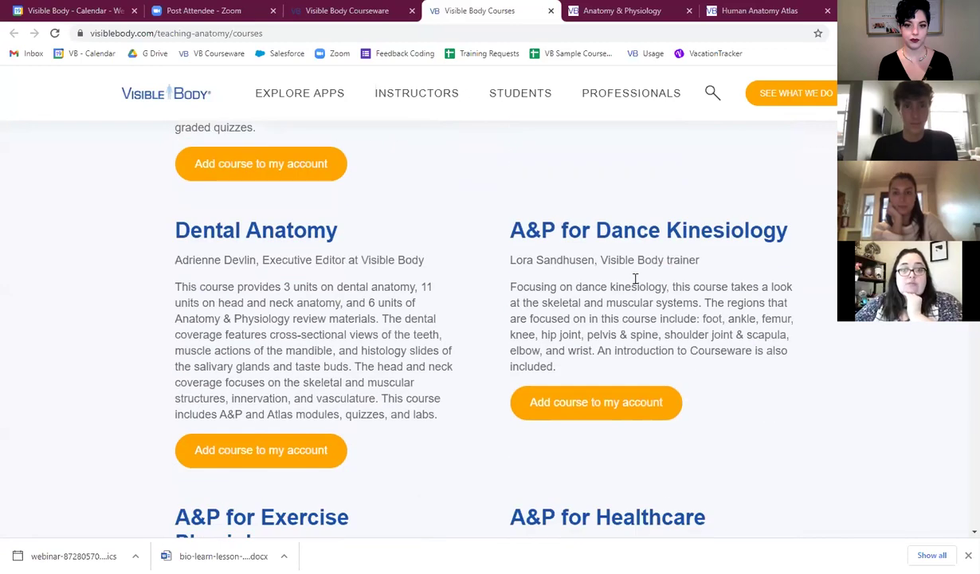
{"action": "scroll", "coordinate": [635, 284], "scroll_direction": "down", "scroll_amount": 2}
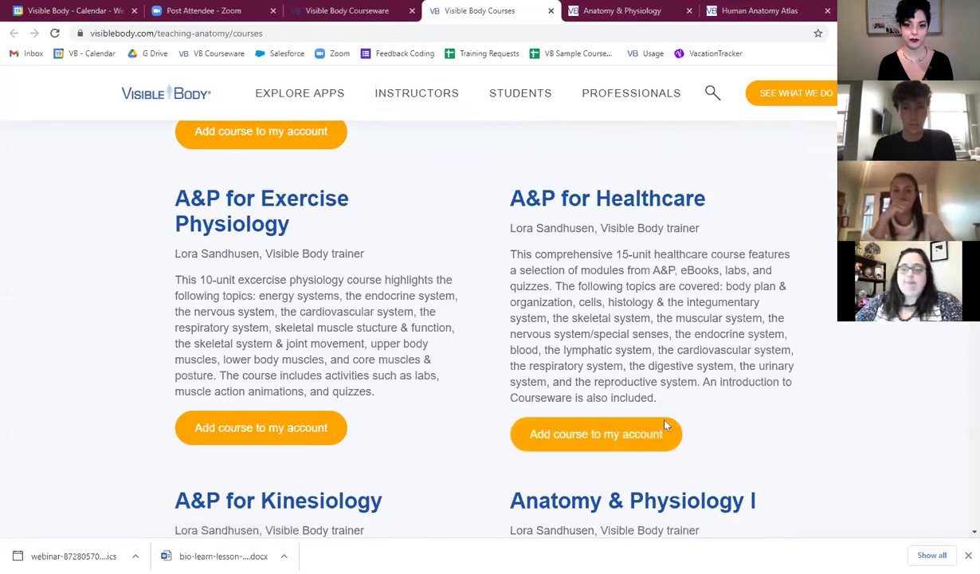
{"action": "left_click", "coordinate": [606, 440]}
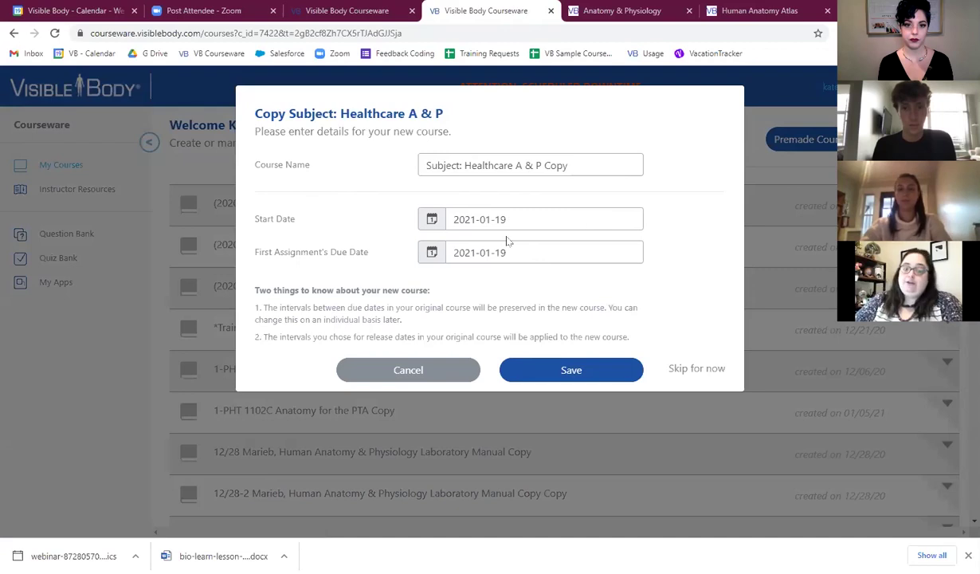
{"action": "left_click", "coordinate": [583, 371]}
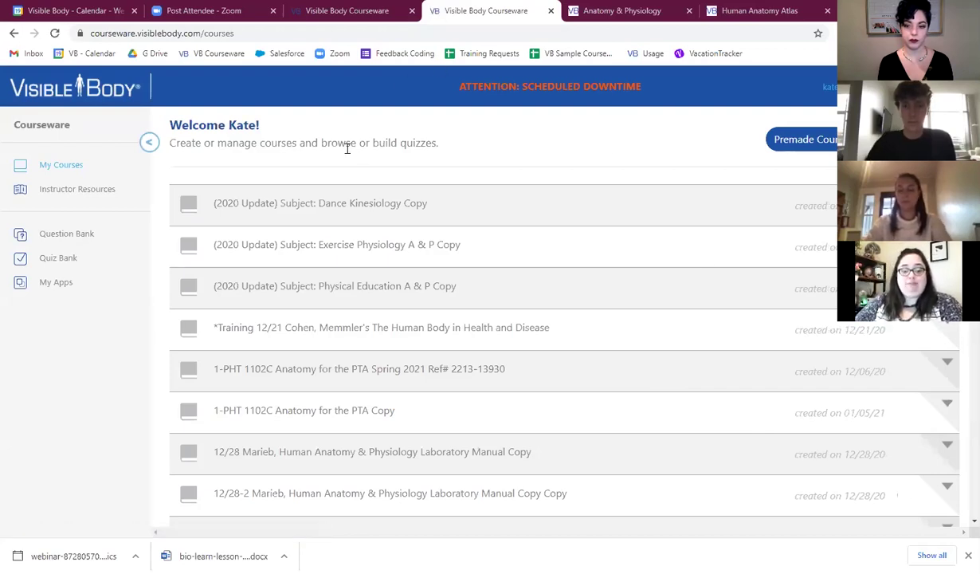
Step: Look through the list of own courses and open the 12/28 Marieb, Human Anatomy & Physiology Laboratory Manual Copy course
{"action": "scroll", "coordinate": [347, 148], "scroll_direction": "down", "scroll_amount": 3}
{"action": "scroll", "coordinate": [340, 299], "scroll_direction": "down", "scroll_amount": 2}
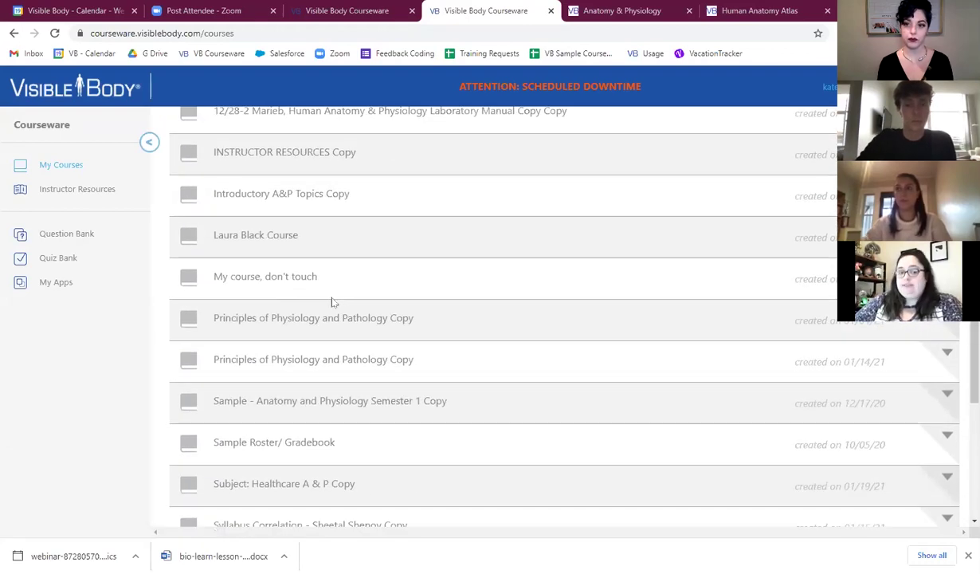
{"action": "scroll", "coordinate": [350, 320], "scroll_direction": "down", "scroll_amount": 2}
{"action": "scroll", "coordinate": [446, 335], "scroll_direction": "down", "scroll_amount": 1}
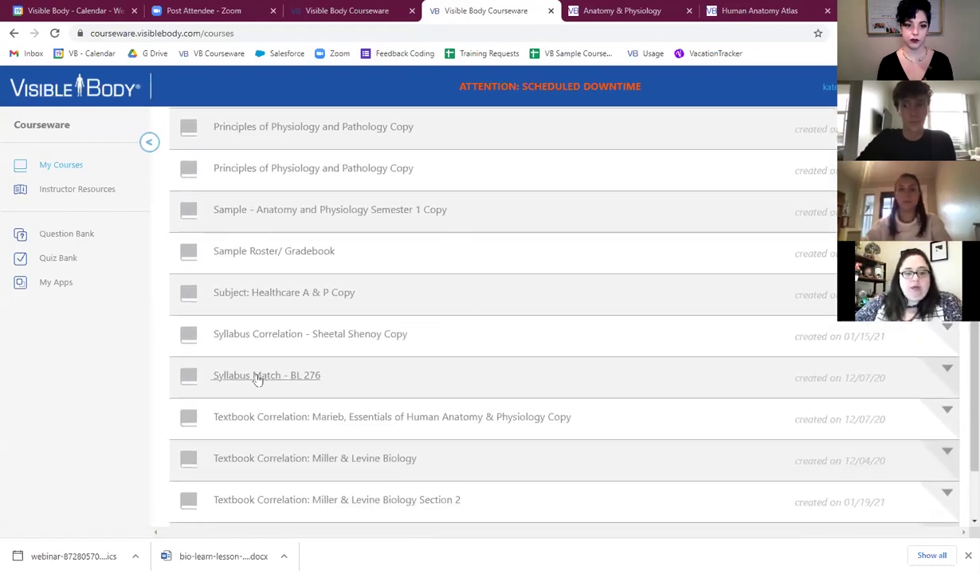
{"action": "scroll", "coordinate": [398, 414], "scroll_direction": "down", "scroll_amount": 2}
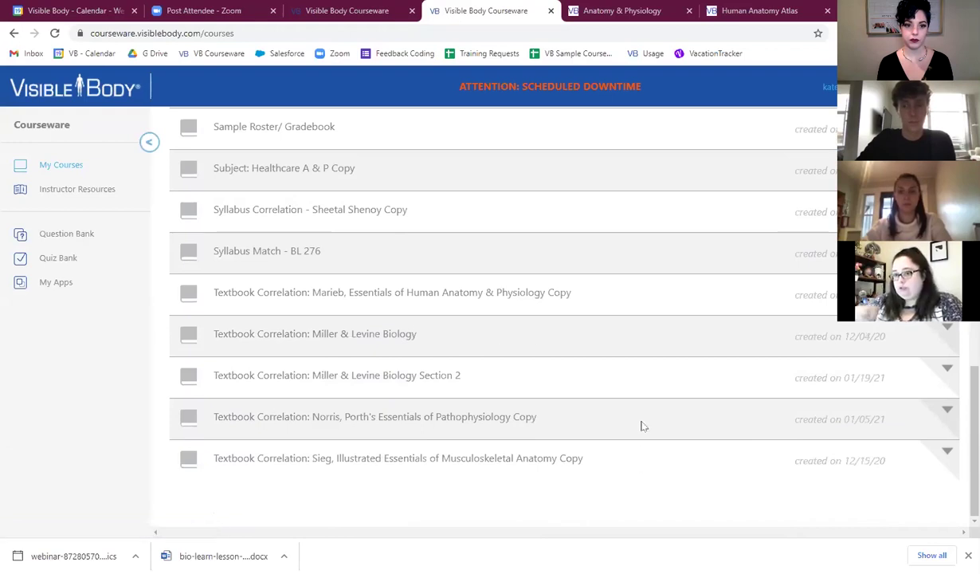
{"action": "scroll", "coordinate": [576, 338], "scroll_direction": "up", "scroll_amount": 5}
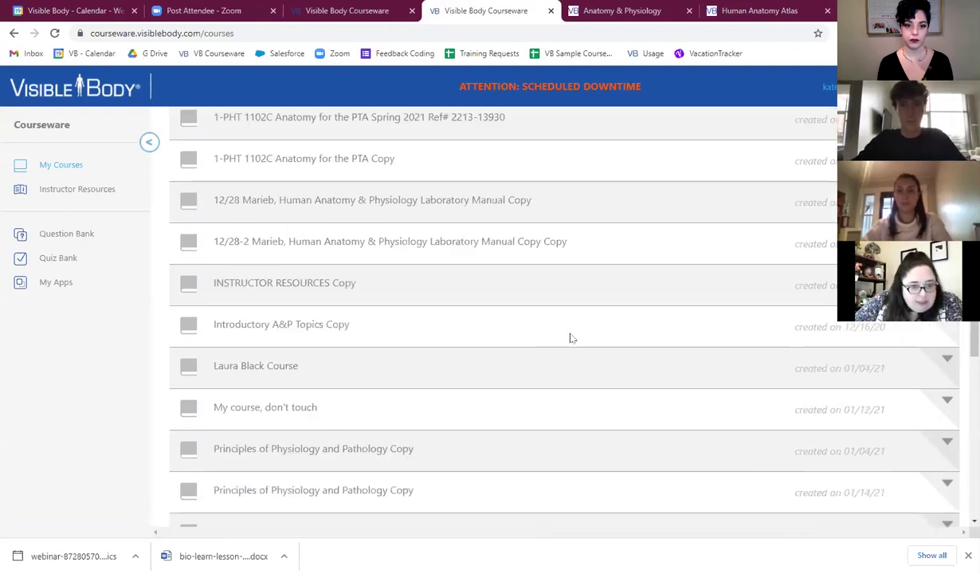
{"action": "scroll", "coordinate": [589, 343], "scroll_direction": "up", "scroll_amount": 4}
{"action": "scroll", "coordinate": [327, 267], "scroll_direction": "down", "scroll_amount": 2}
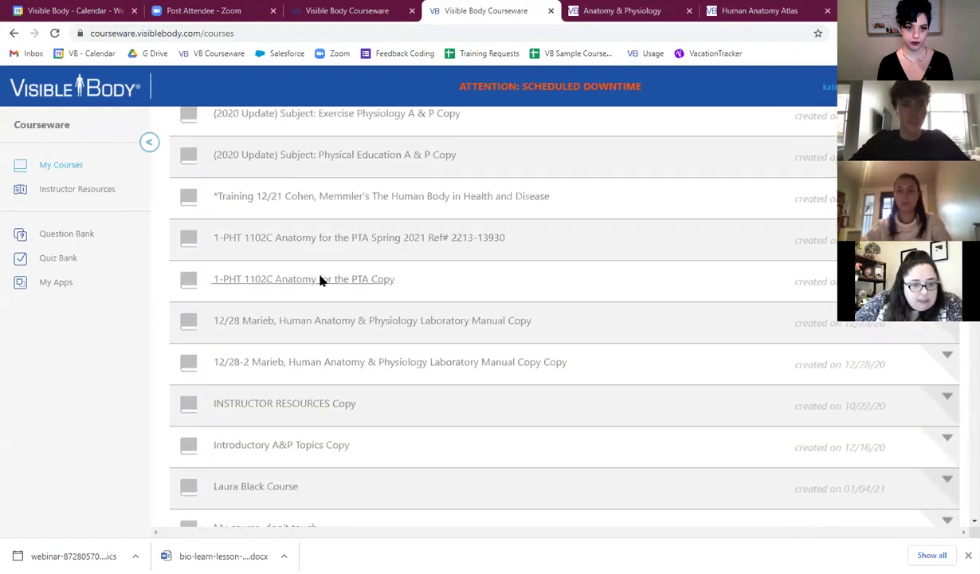
{"action": "scroll", "coordinate": [319, 281], "scroll_direction": "down", "scroll_amount": 5}
{"action": "scroll", "coordinate": [349, 376], "scroll_direction": "up", "scroll_amount": 4}
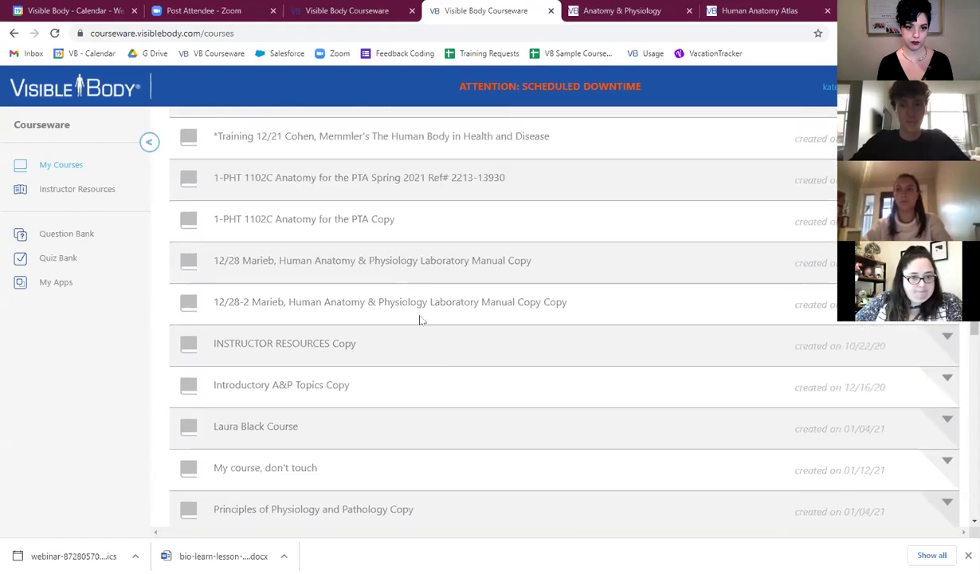
{"action": "scroll", "coordinate": [372, 311], "scroll_direction": "down", "scroll_amount": 7}
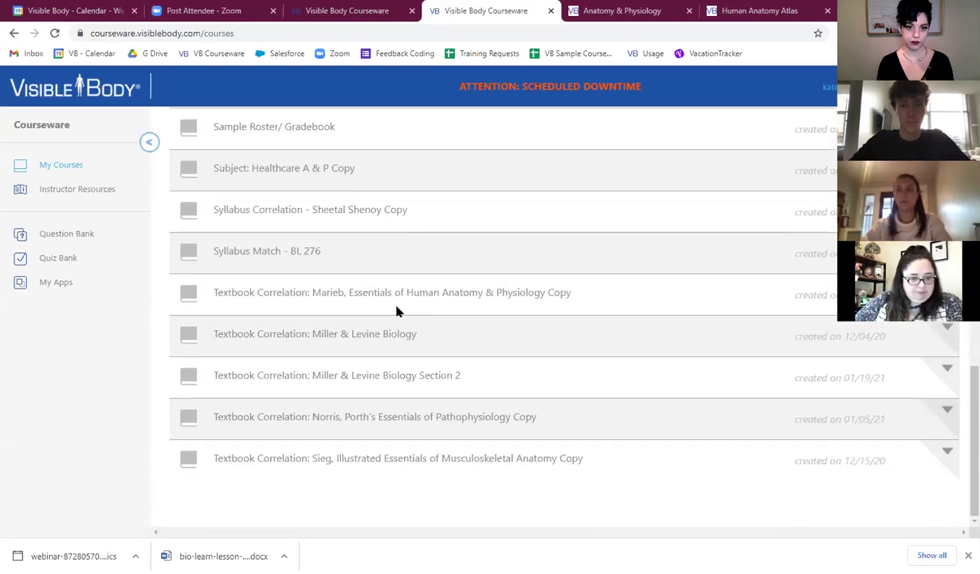
{"action": "scroll", "coordinate": [494, 350], "scroll_direction": "up", "scroll_amount": 3}
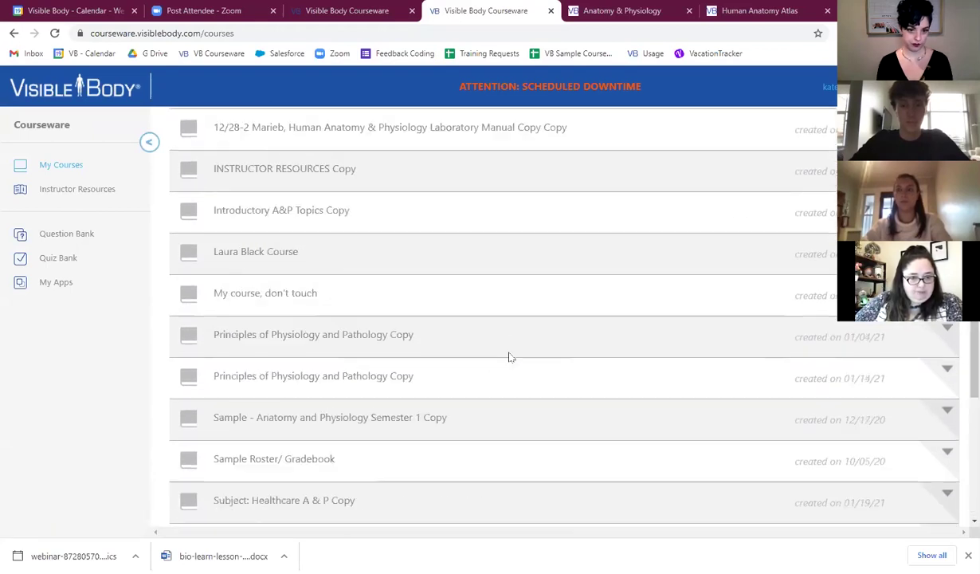
{"action": "scroll", "coordinate": [510, 358], "scroll_direction": "up", "scroll_amount": 6}
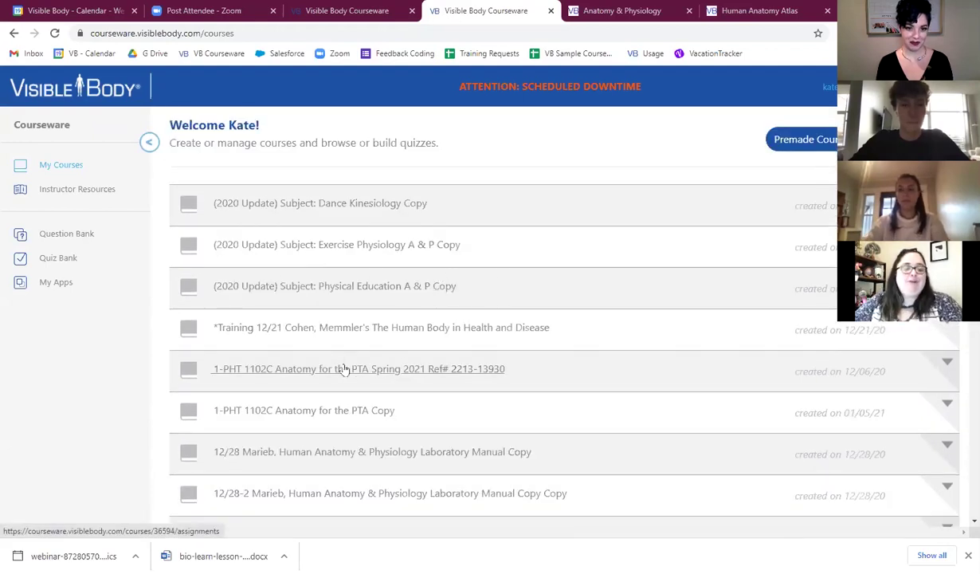
{"action": "left_click", "coordinate": [283, 454]}
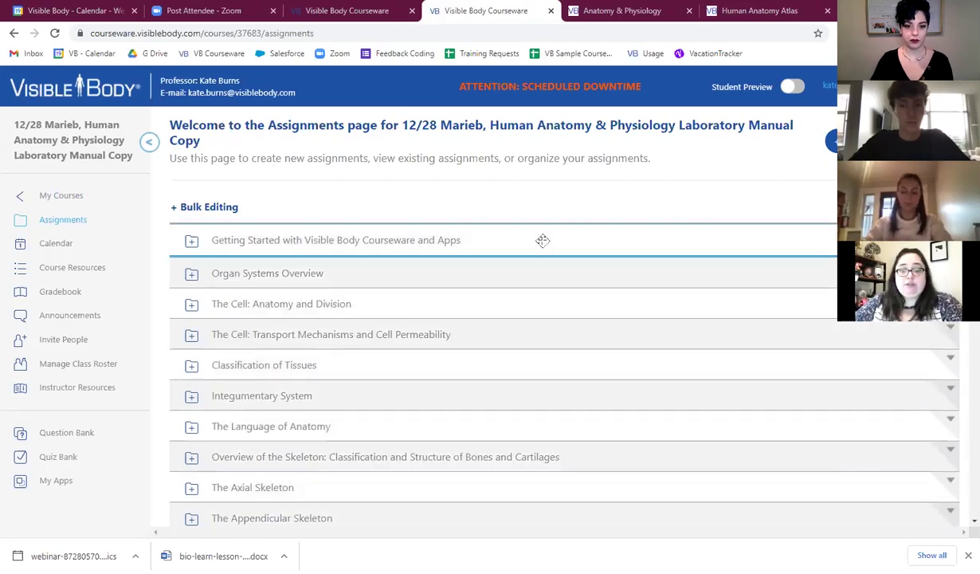
Step: Move the Getting Started with Visible Body Courseware and Apps folder below Organ Systems Overview, return it to first place, and expand it
{"action": "left_click_drag", "start_coordinate": [542, 239], "coordinate": [564, 264]}
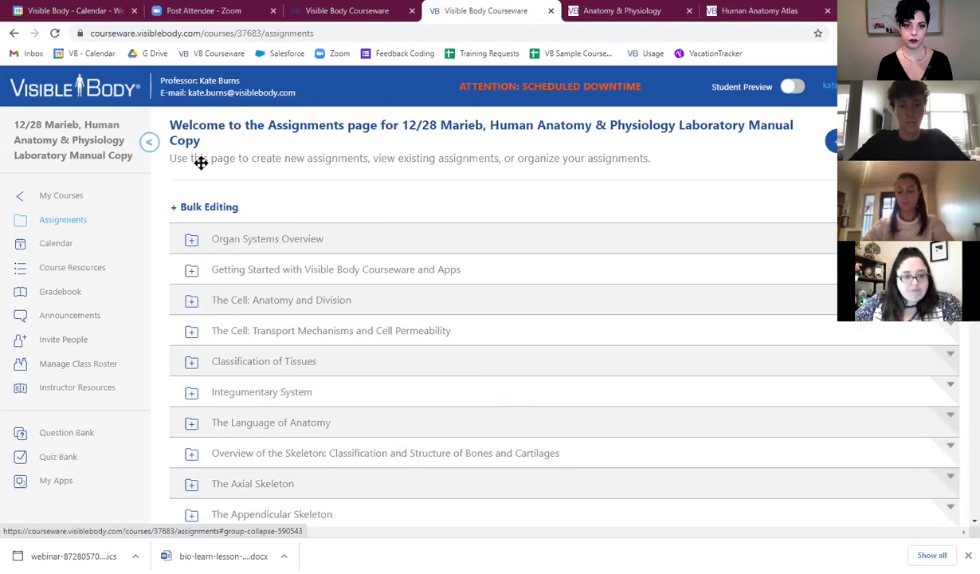
{"action": "left_click_drag", "start_coordinate": [554, 279], "coordinate": [558, 214]}
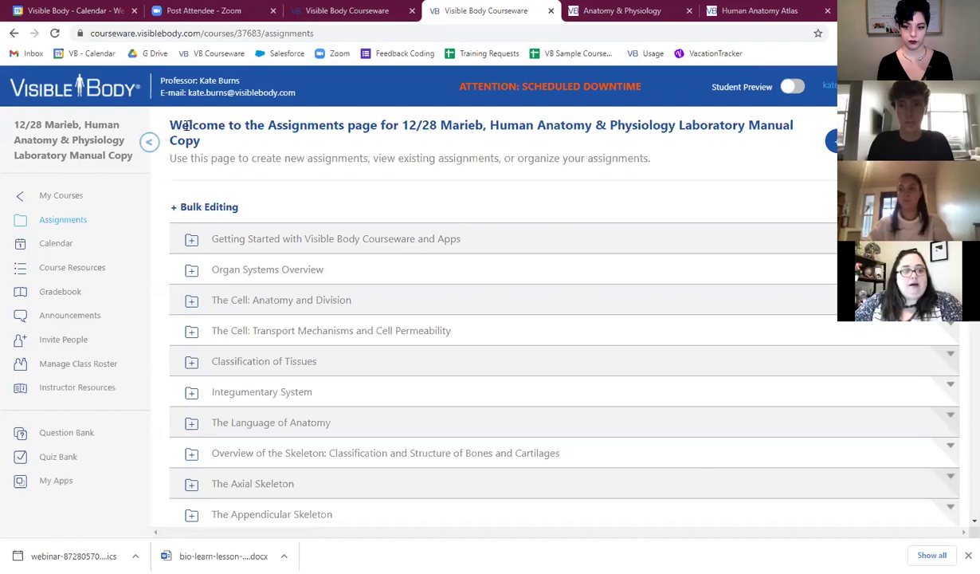
{"action": "left_click", "coordinate": [191, 240]}
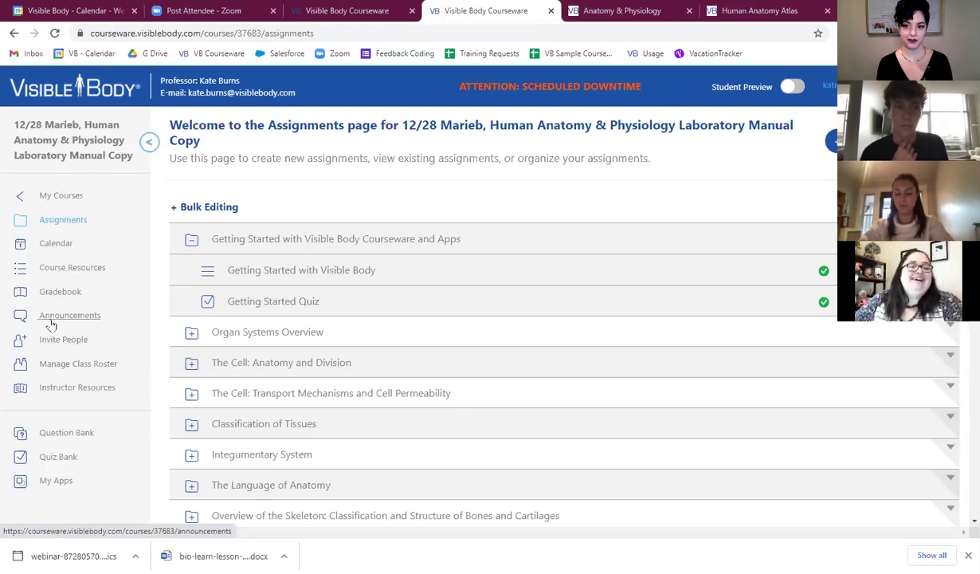
Step: Copy the link for inviting students and colleagues to the Marieb lab manual course
{"action": "left_click", "coordinate": [81, 343]}
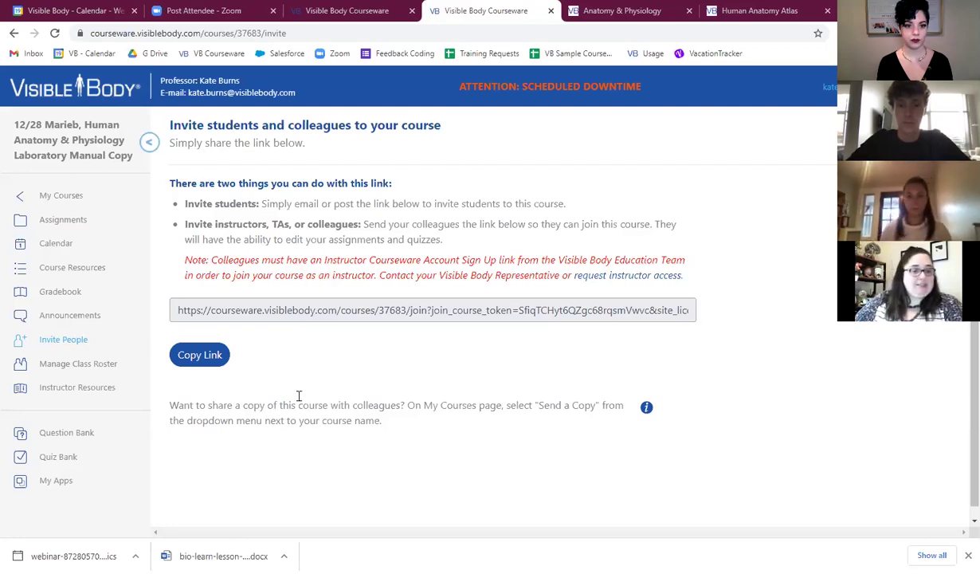
{"action": "left_click", "coordinate": [212, 360]}
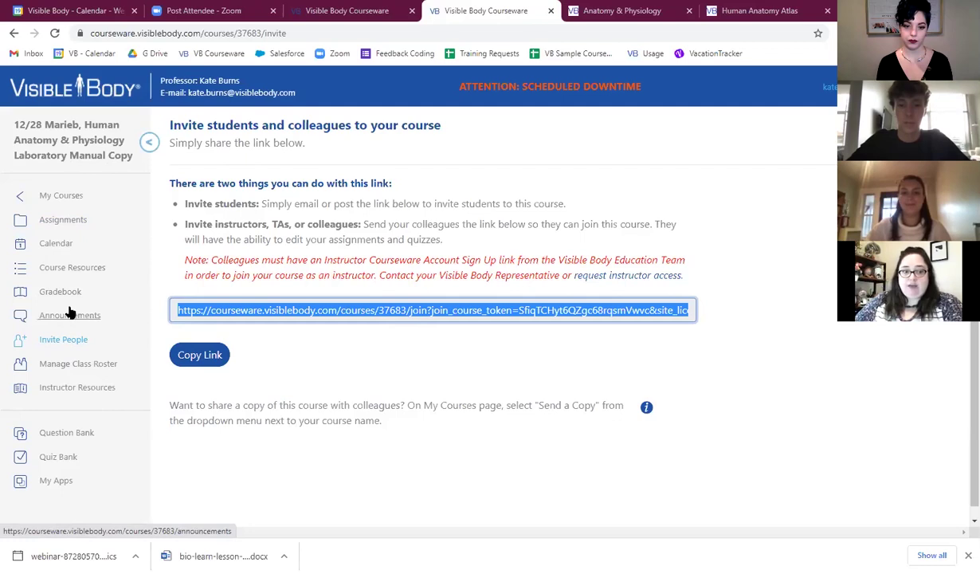
{"action": "left_click", "coordinate": [141, 141]}
{"action": "left_click", "coordinate": [36, 141]}
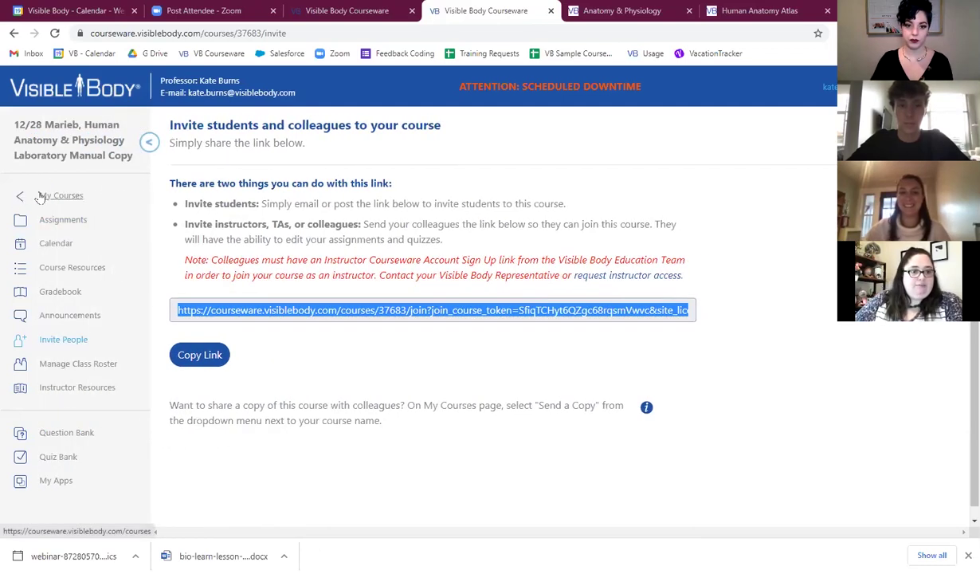
Step: Open the Sample Roster/ Gradebook course and examine the students' grades and quiz submissions in its gradebook
{"action": "left_click", "coordinate": [23, 194]}
{"action": "scroll", "coordinate": [501, 261], "scroll_direction": "down", "scroll_amount": 6}
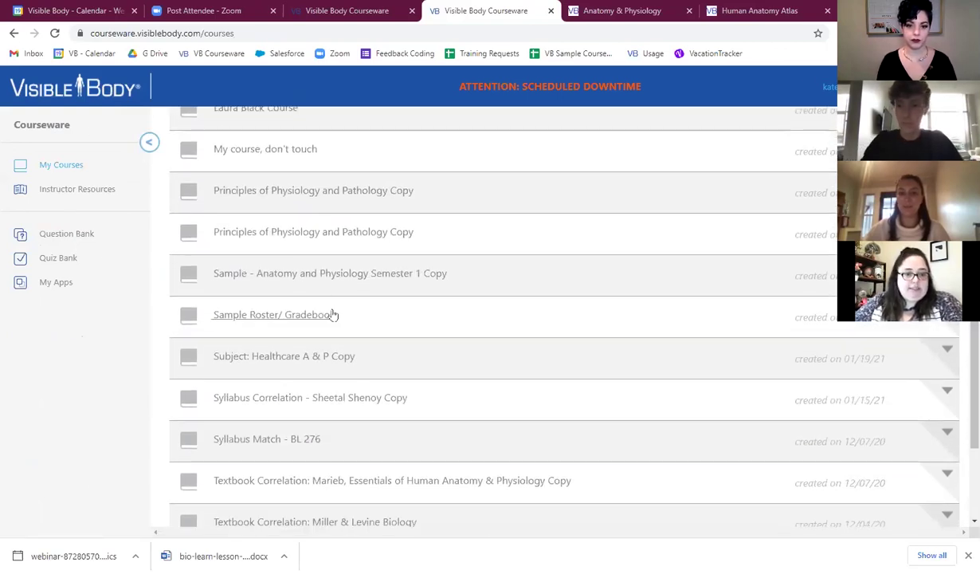
{"action": "left_click", "coordinate": [261, 315]}
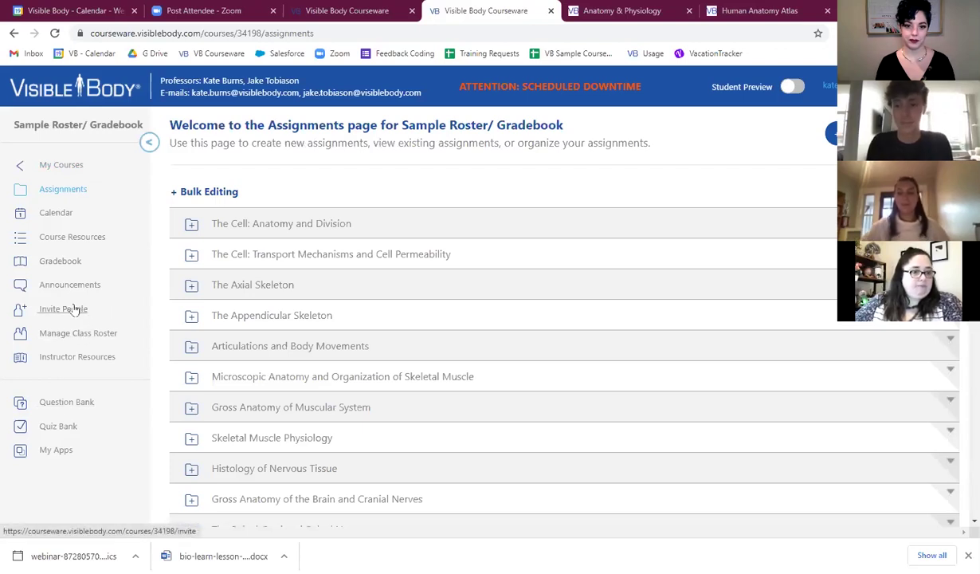
{"action": "left_click", "coordinate": [69, 262]}
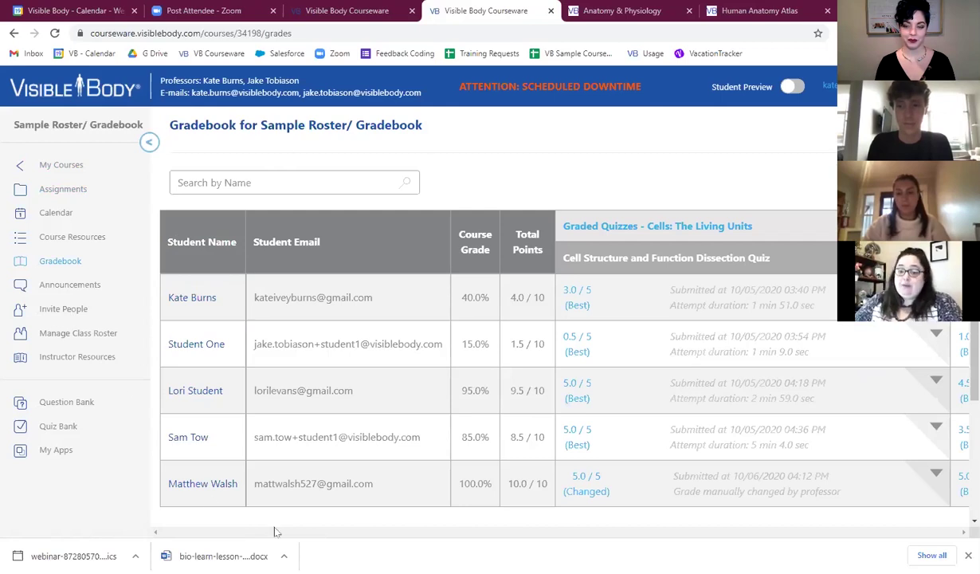
{"action": "scroll", "coordinate": [486, 449], "scroll_direction": "down", "scroll_amount": 3}
{"action": "scroll", "coordinate": [449, 446], "scroll_direction": "right", "scroll_amount": 5}
{"action": "scroll", "coordinate": [558, 414], "scroll_direction": "left", "scroll_amount": 5}
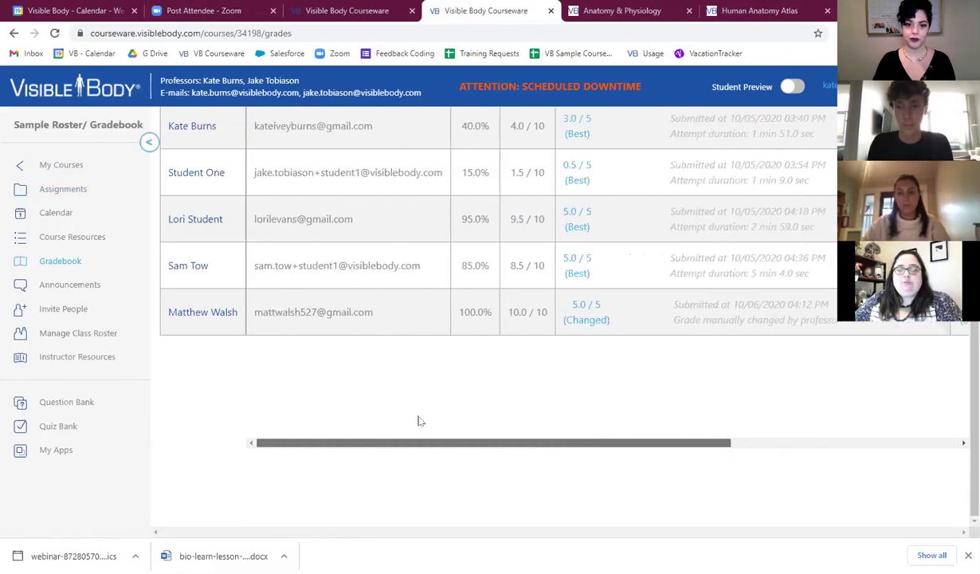
{"action": "scroll", "coordinate": [710, 363], "scroll_direction": "up", "scroll_amount": 3}
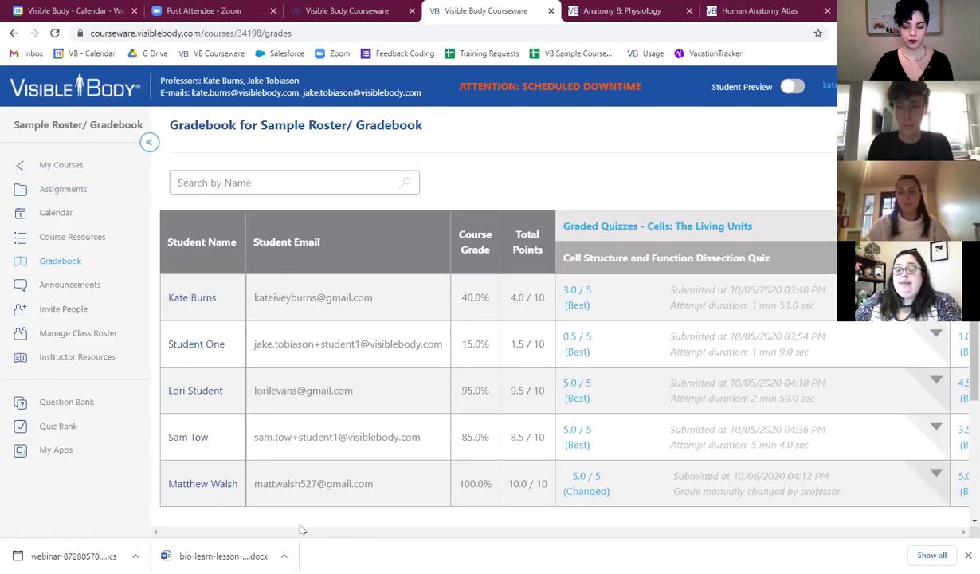
Step: Review the sample course's class roster with its quiz accommodation, drop and transfer options, and return to the course list
{"action": "left_click", "coordinate": [56, 338]}
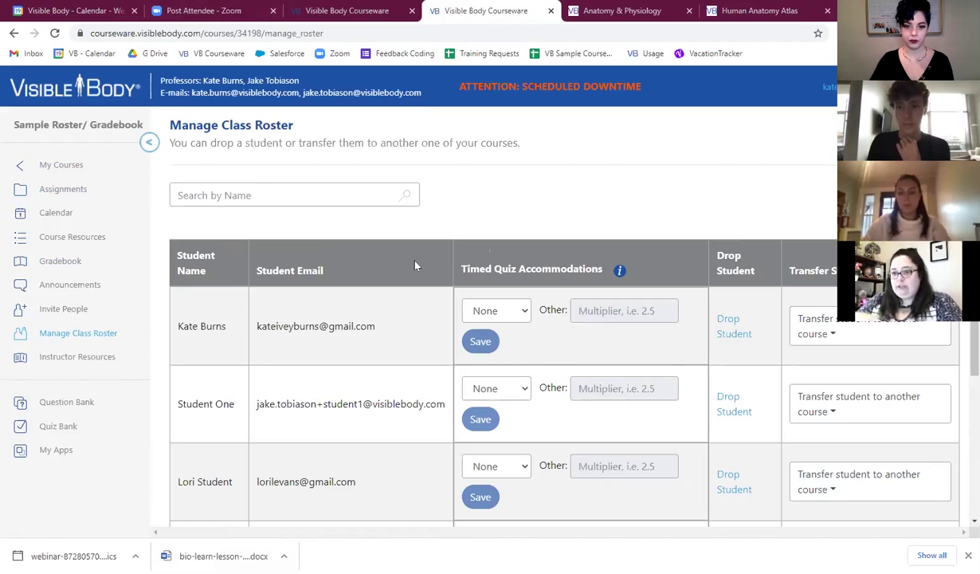
{"action": "scroll", "coordinate": [414, 247], "scroll_direction": "down", "scroll_amount": 5}
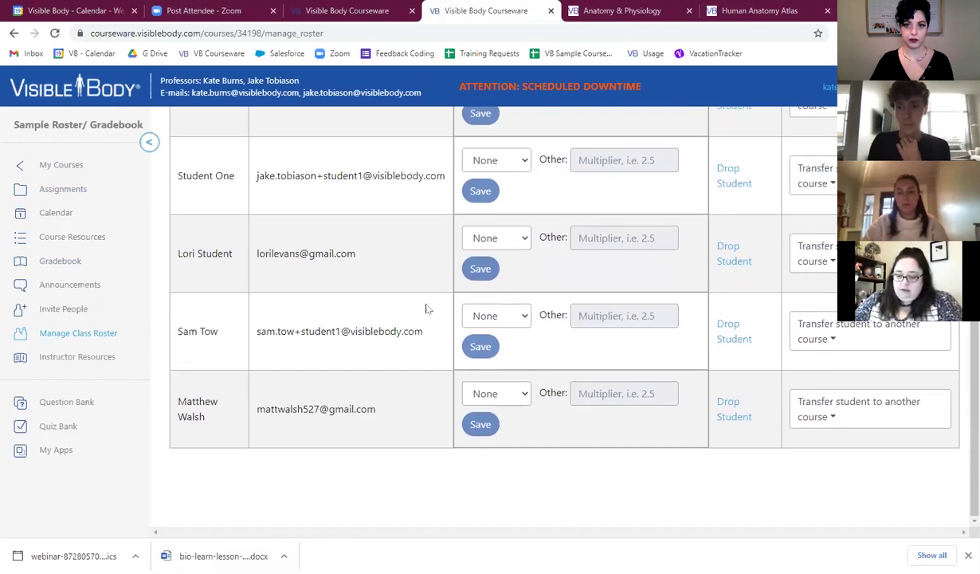
{"action": "scroll", "coordinate": [424, 309], "scroll_direction": "up", "scroll_amount": 5}
{"action": "left_click", "coordinate": [49, 164]}
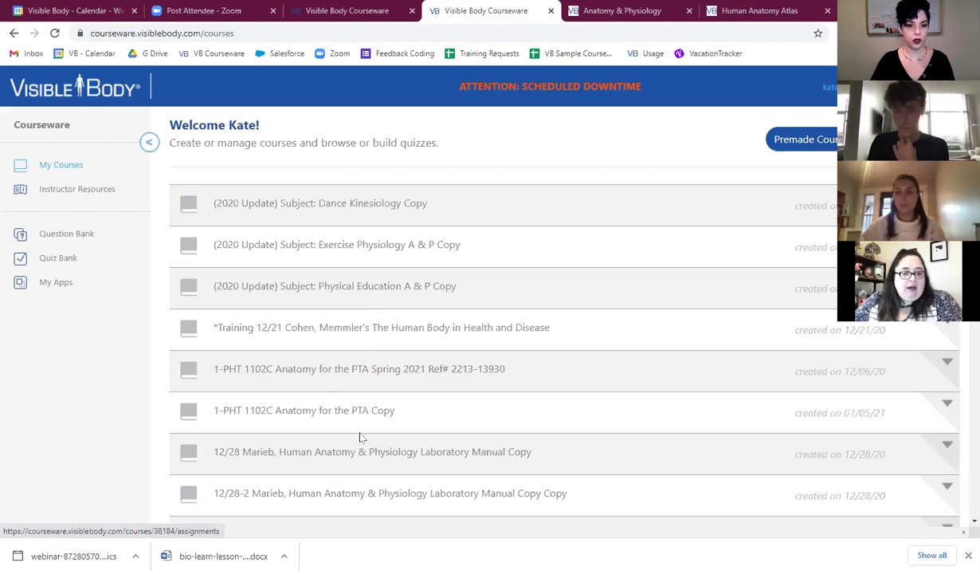
Step: Open the 12/28 Marieb lab manual copy, examine its published folders and assignments in student preview, and return to the instructor view
{"action": "left_click", "coordinate": [335, 457]}
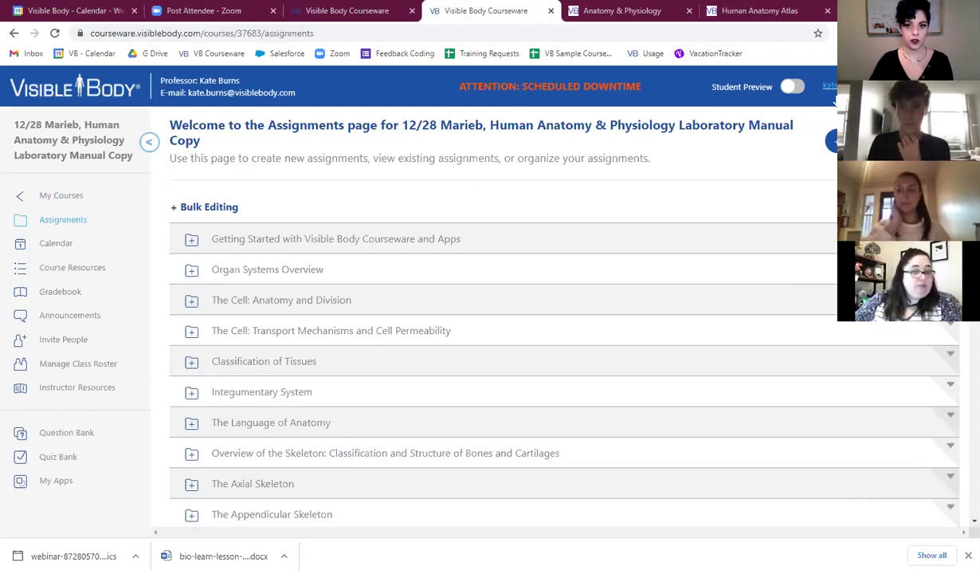
{"action": "left_click", "coordinate": [789, 88]}
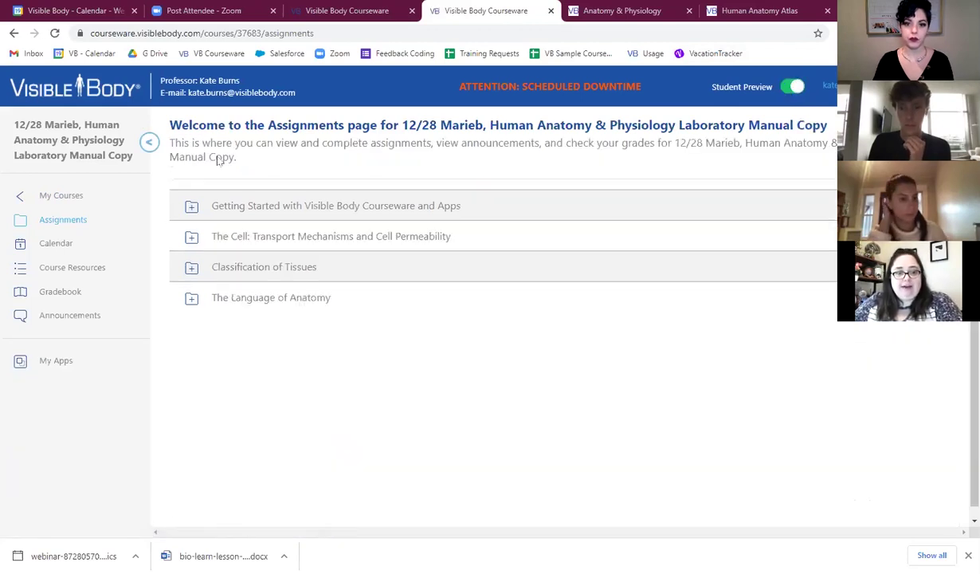
{"action": "left_click", "coordinate": [191, 207]}
{"action": "left_click", "coordinate": [192, 299]}
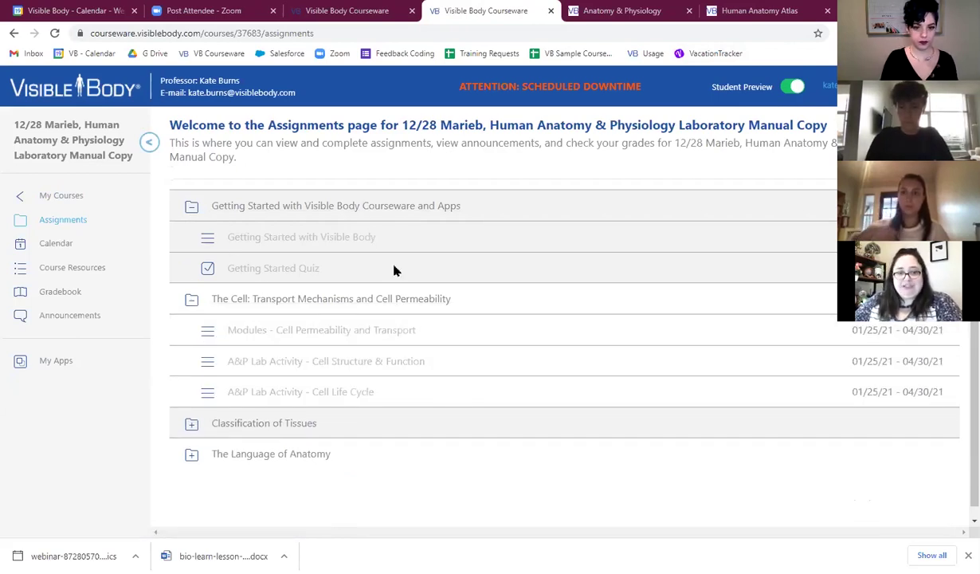
{"action": "left_click", "coordinate": [189, 422]}
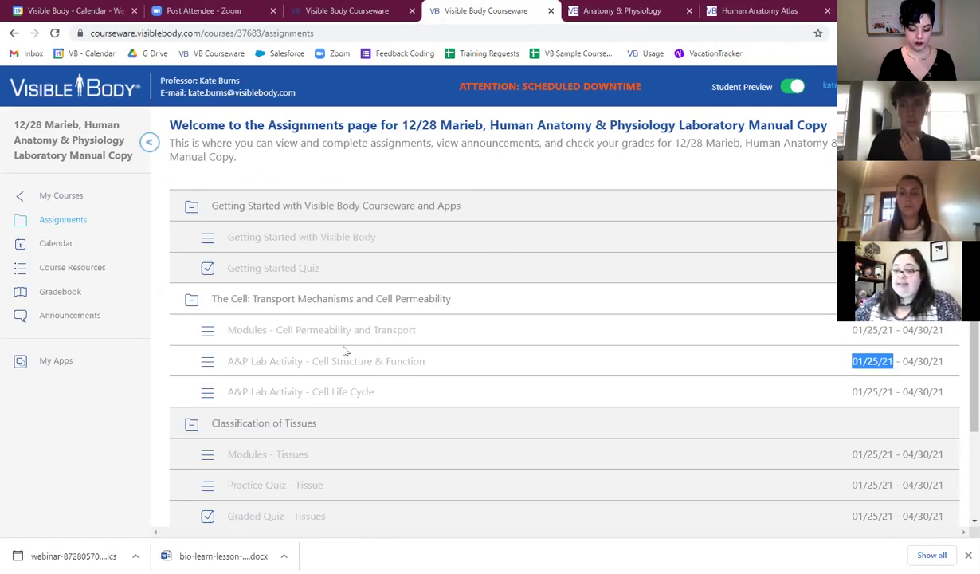
{"action": "triple_click", "coordinate": [314, 331]}
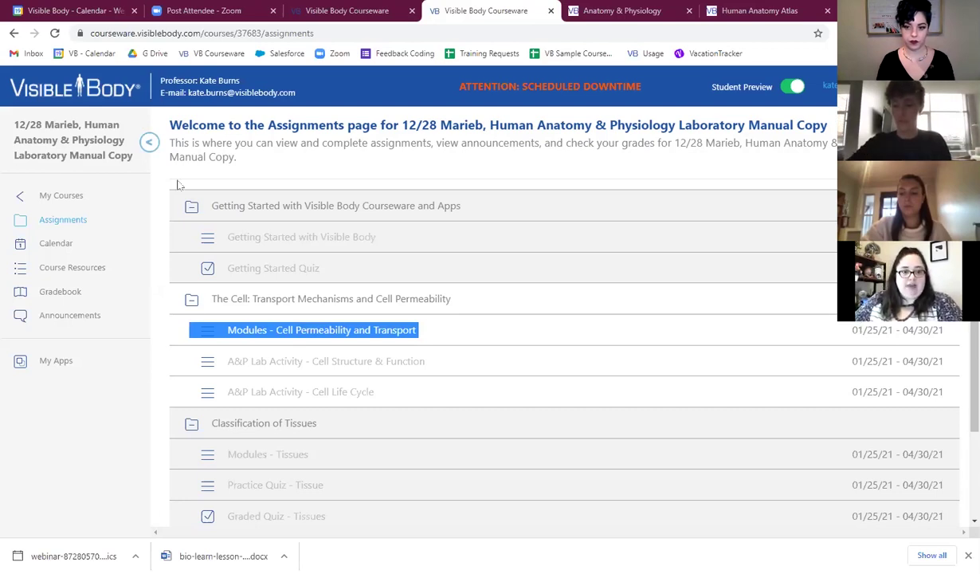
{"action": "left_click", "coordinate": [781, 87]}
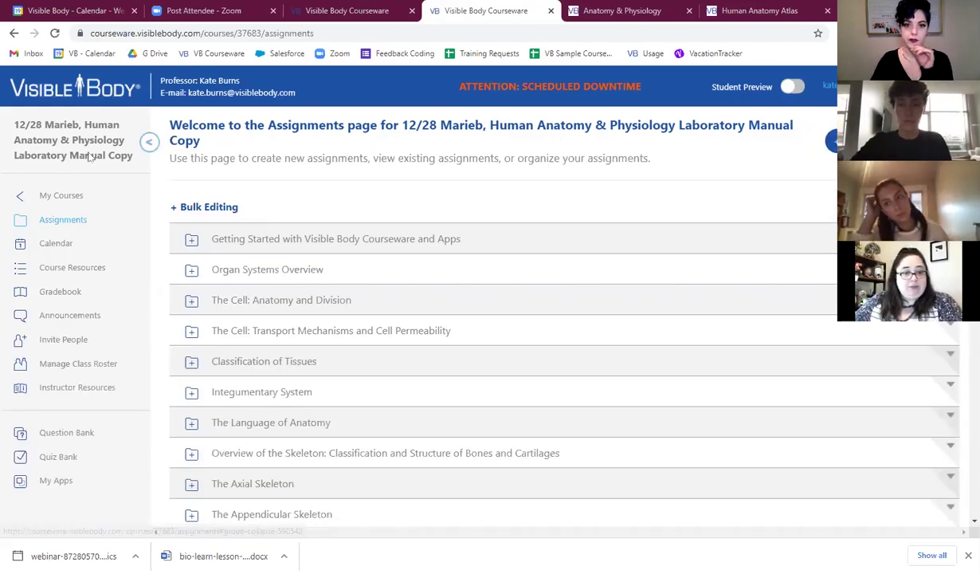
Step: Expand the Integumentary System, The Cell: Anatomy and Division, Organ Systems Overview and Getting Started folders to examine their assignments' publication status
{"action": "left_click", "coordinate": [191, 391]}
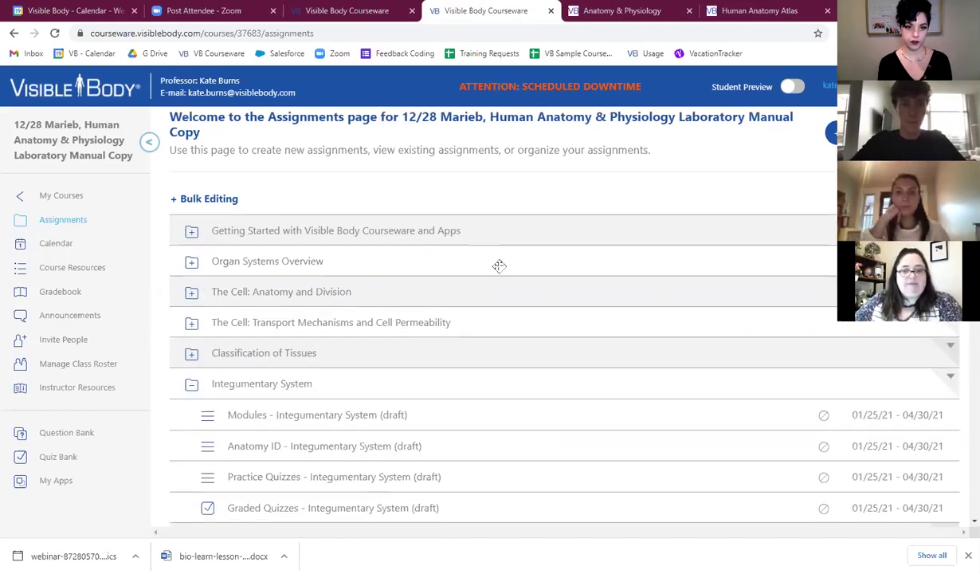
{"action": "scroll", "coordinate": [499, 265], "scroll_direction": "down", "scroll_amount": 3}
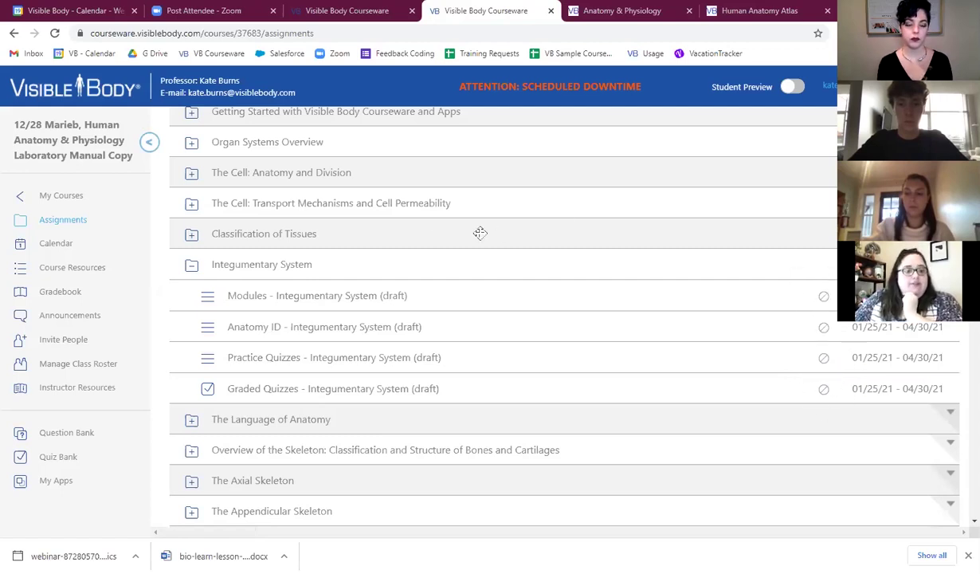
{"action": "left_click", "coordinate": [192, 174]}
{"action": "left_click", "coordinate": [191, 141]}
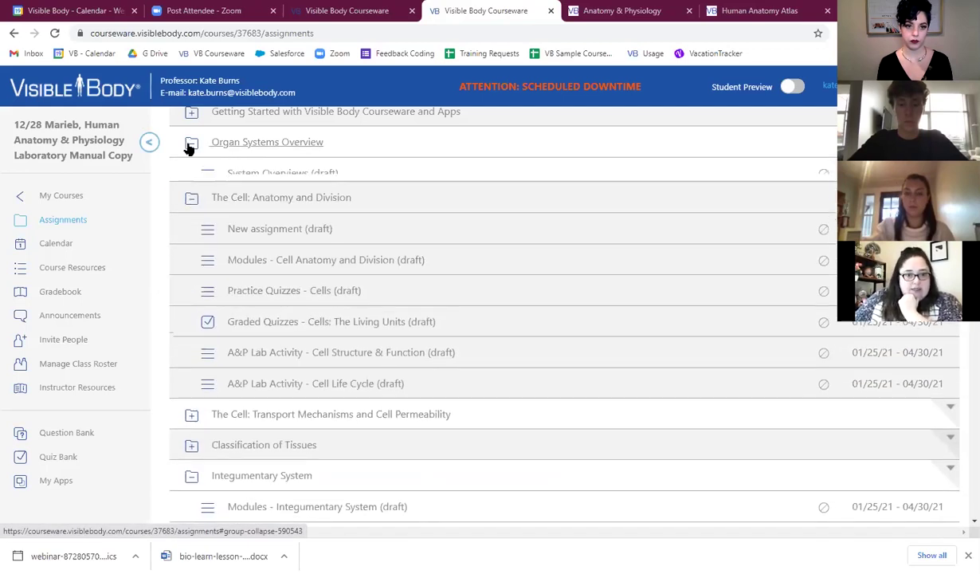
{"action": "scroll", "coordinate": [189, 129], "scroll_direction": "up", "scroll_amount": 1}
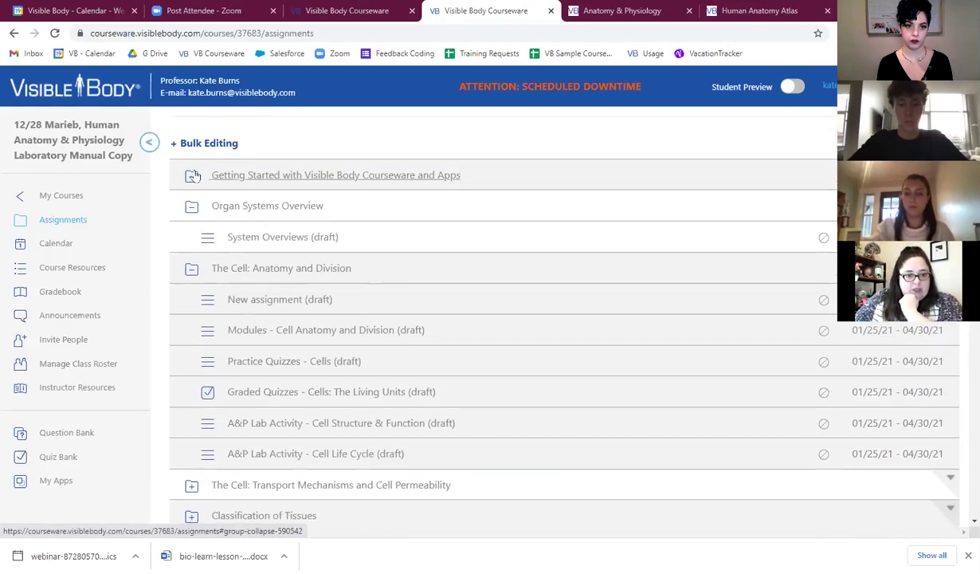
{"action": "left_click", "coordinate": [192, 176]}
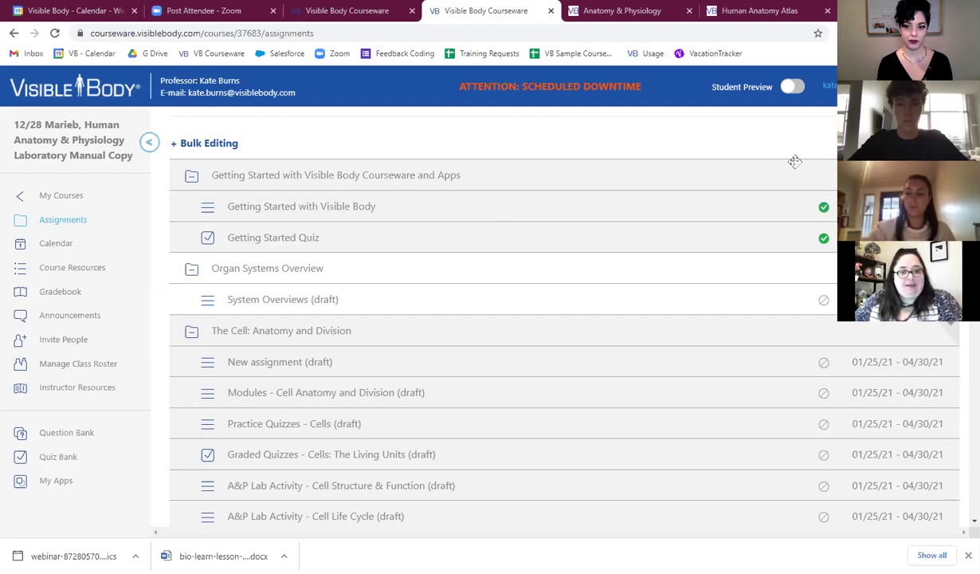
Step: Move the Getting Started Quiz into the Organ Systems Overview folder and return it to its original folder
{"action": "left_click_drag", "start_coordinate": [311, 153], "coordinate": [628, 286]}
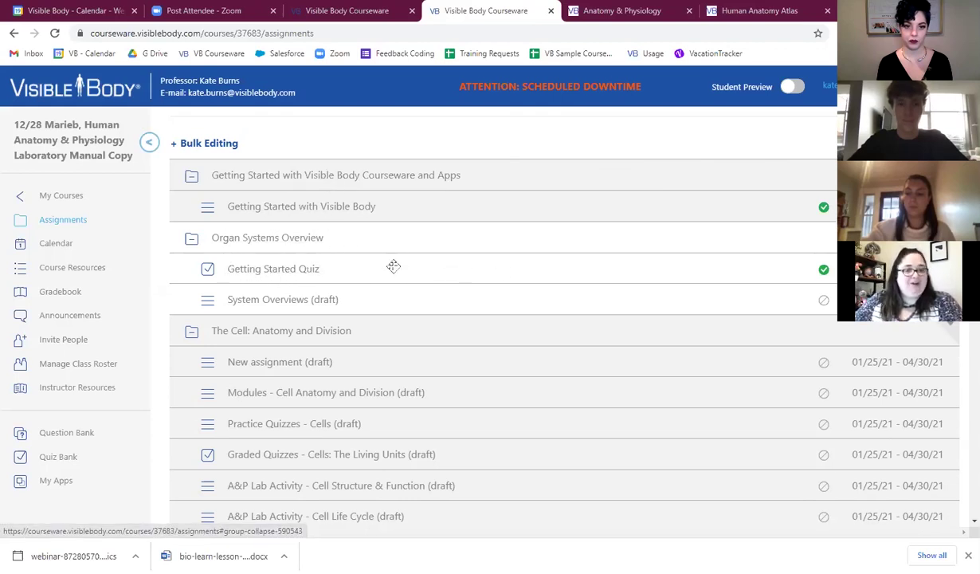
{"action": "left_click_drag", "start_coordinate": [451, 265], "coordinate": [469, 232]}
{"action": "left_click_drag", "start_coordinate": [468, 260], "coordinate": [452, 279]}
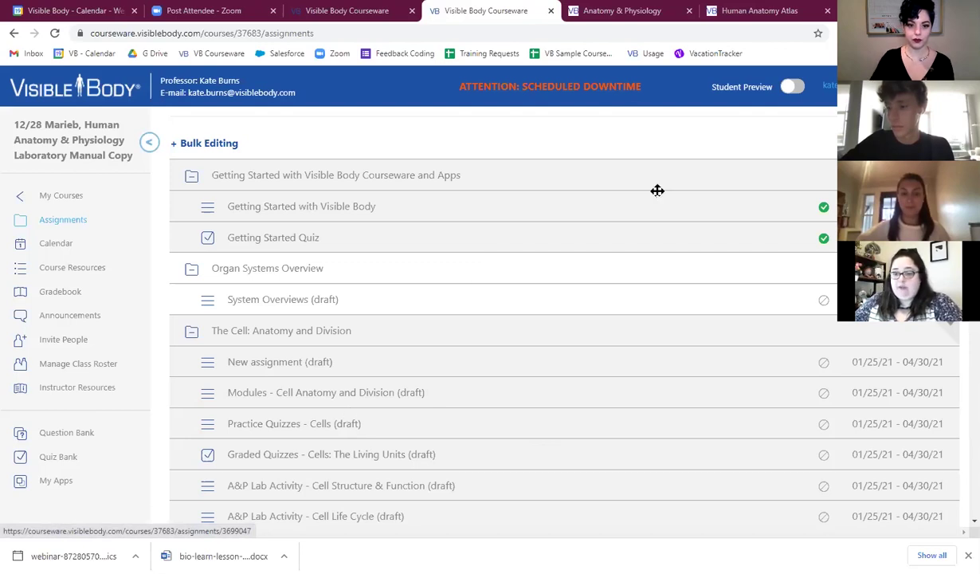
Step: Review the contents and publishing options of the Modules - Cell Anatomy and Division draft, and return to the assignments list
{"action": "left_click", "coordinate": [311, 394]}
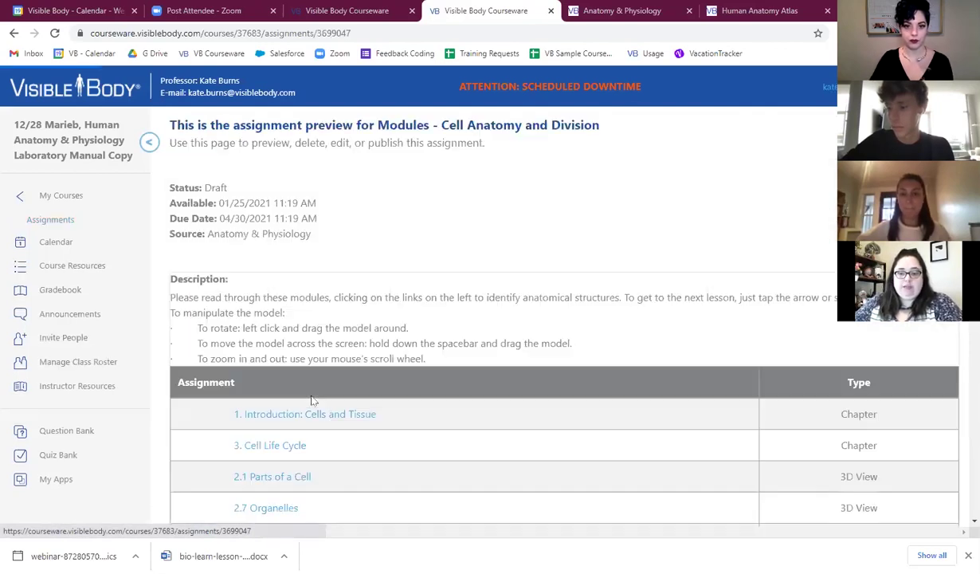
{"action": "scroll", "coordinate": [452, 329], "scroll_direction": "down", "scroll_amount": 10}
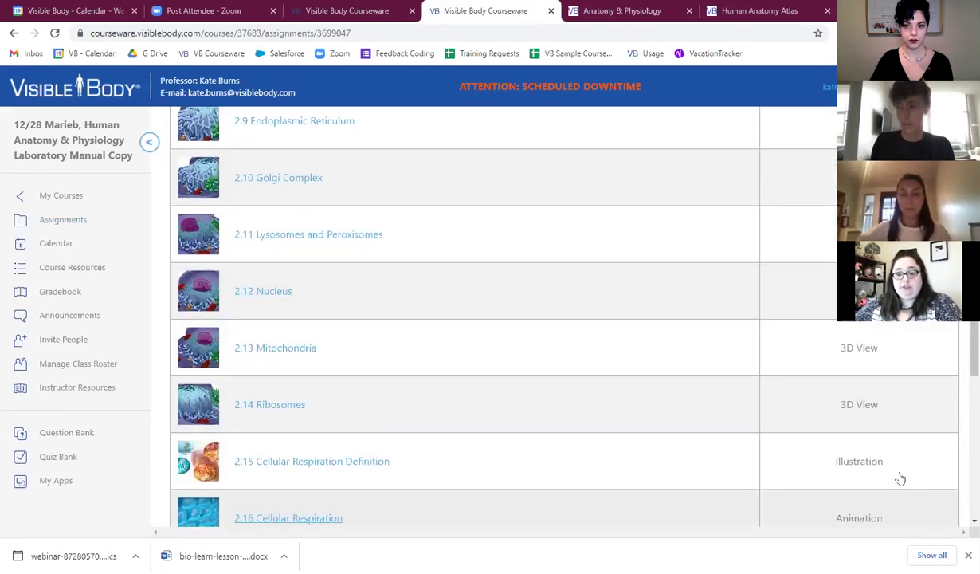
{"action": "scroll", "coordinate": [761, 514], "scroll_direction": "down", "scroll_amount": 10}
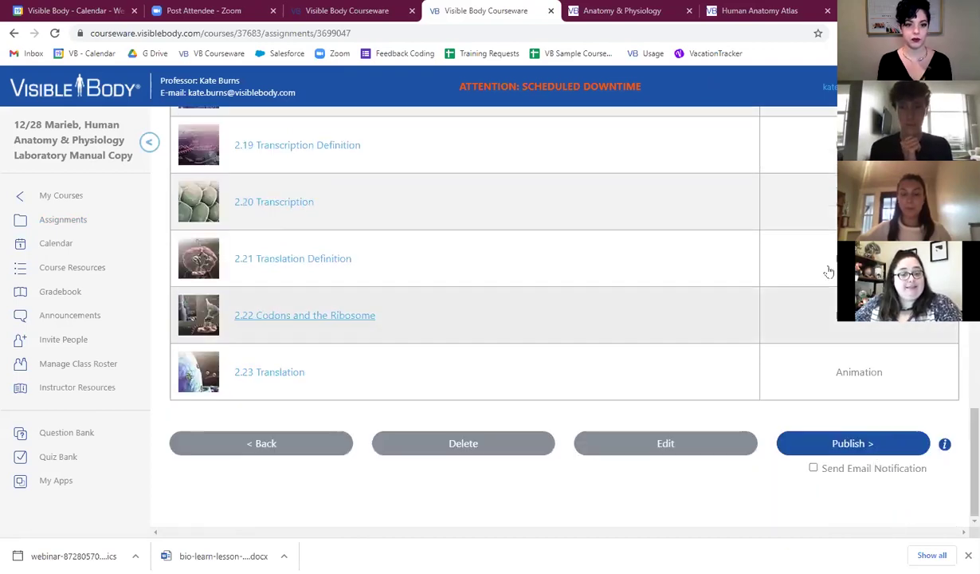
{"action": "left_click", "coordinate": [826, 434]}
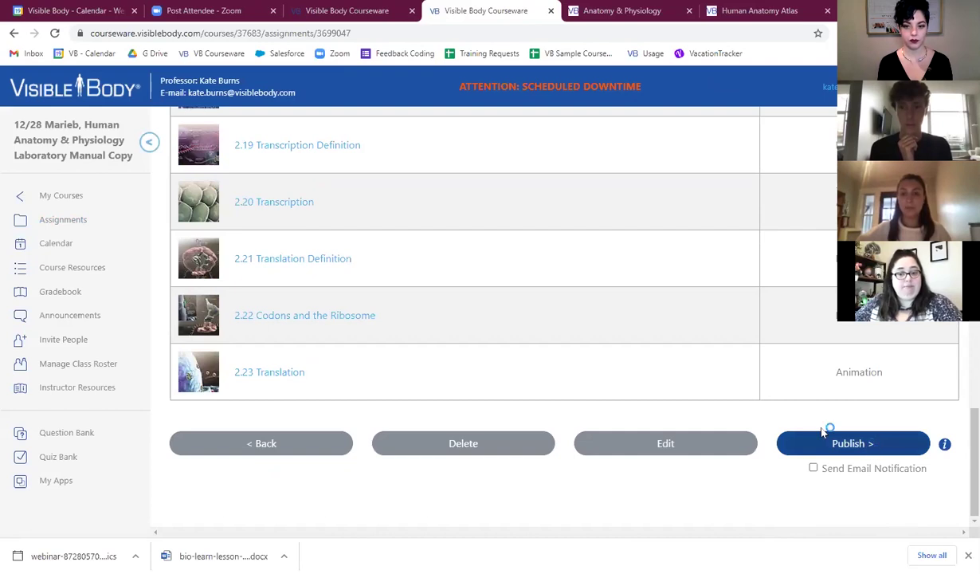
{"action": "left_click", "coordinate": [297, 450]}
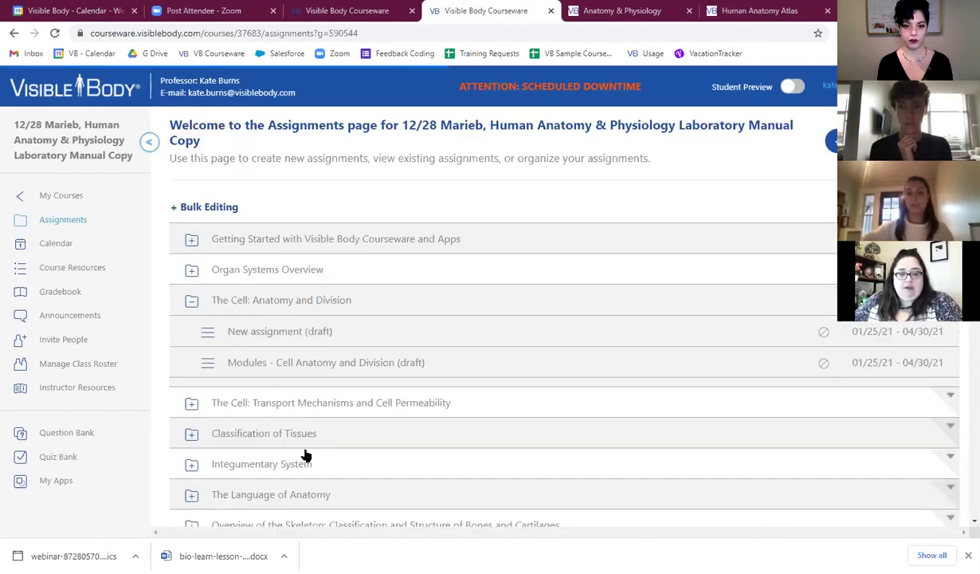
Step: Turn on bulk editing for the Marieb course's assignments
{"action": "scroll", "coordinate": [367, 230], "scroll_direction": "down", "scroll_amount": 3}
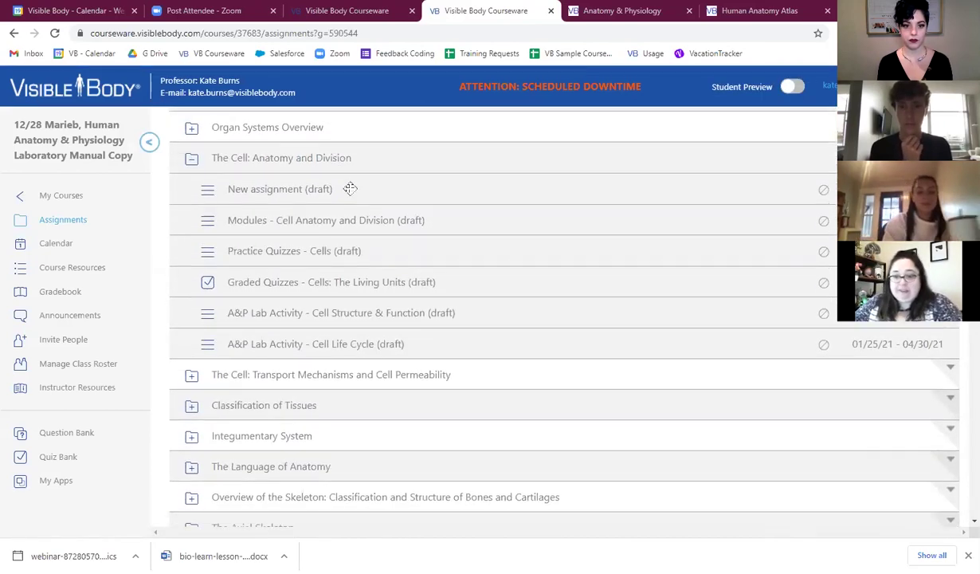
{"action": "scroll", "coordinate": [350, 188], "scroll_direction": "down", "scroll_amount": 10}
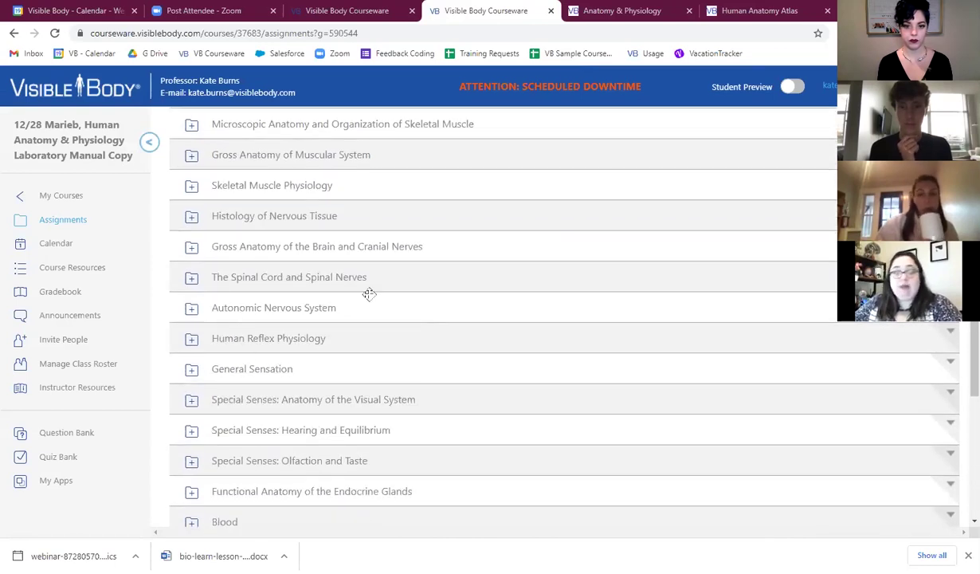
{"action": "scroll", "coordinate": [368, 293], "scroll_direction": "up", "scroll_amount": 8}
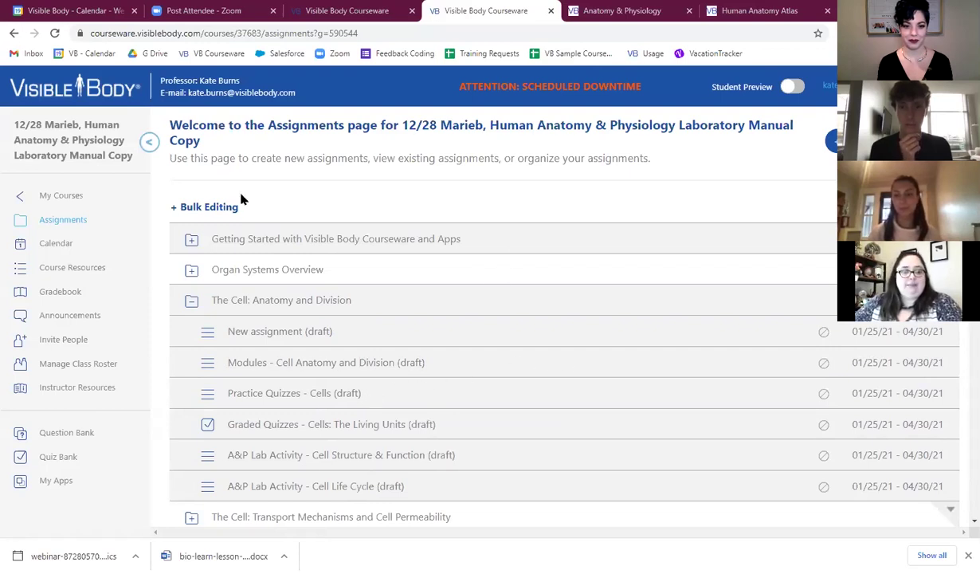
{"action": "left_click", "coordinate": [214, 209]}
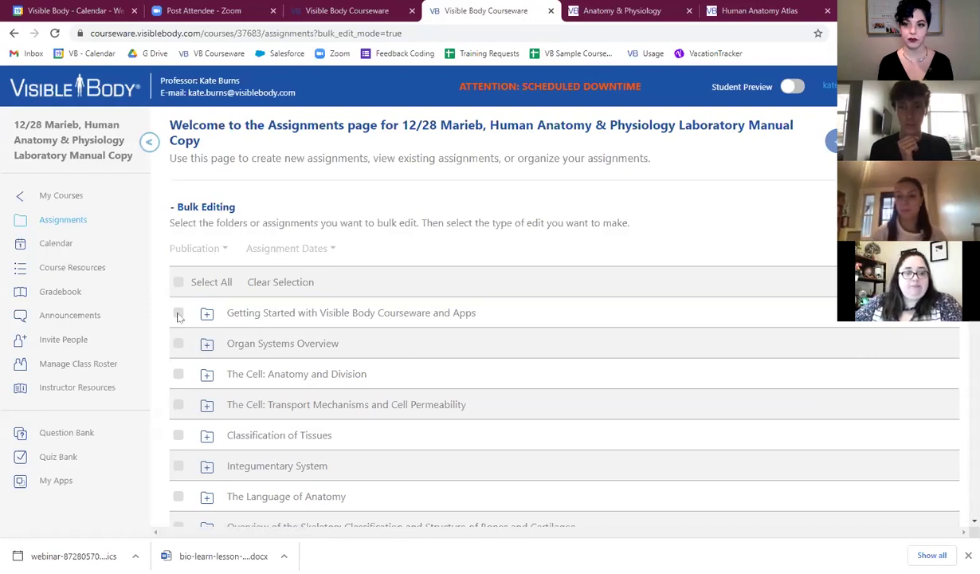
{"action": "left_click", "coordinate": [200, 207]}
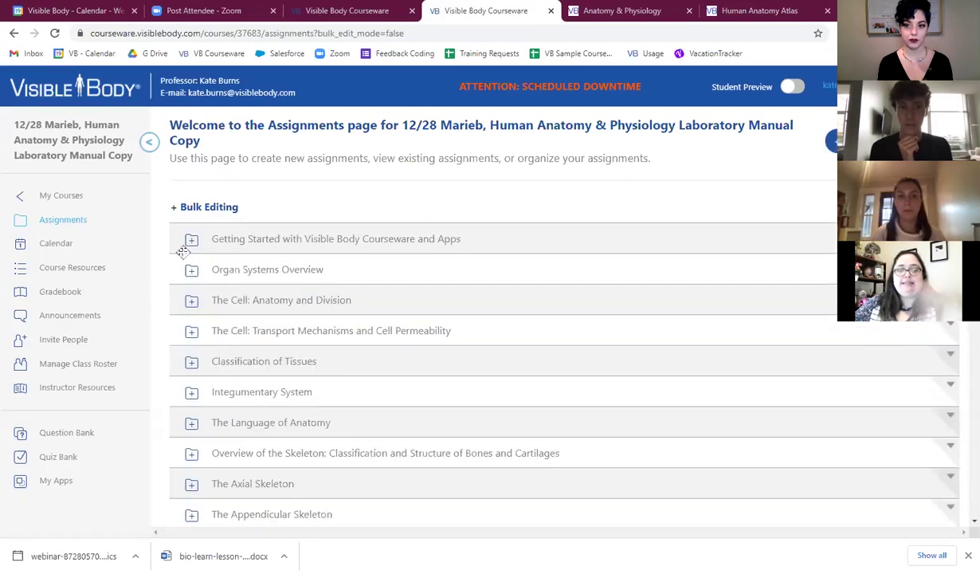
{"action": "left_click", "coordinate": [185, 210]}
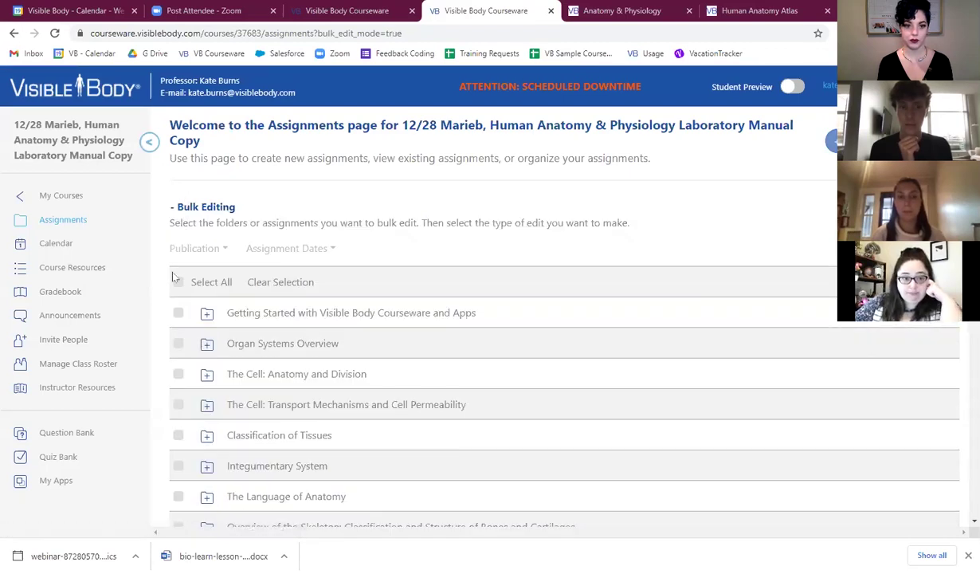
Step: Expand the Getting Started folder and select the Organ Systems Overview and The Cell: Anatomy and Division folders for bulk editing
{"action": "left_click", "coordinate": [206, 313]}
{"action": "left_click", "coordinate": [178, 283]}
{"action": "left_click", "coordinate": [179, 283]}
{"action": "left_click", "coordinate": [178, 408]}
{"action": "left_click", "coordinate": [178, 437]}
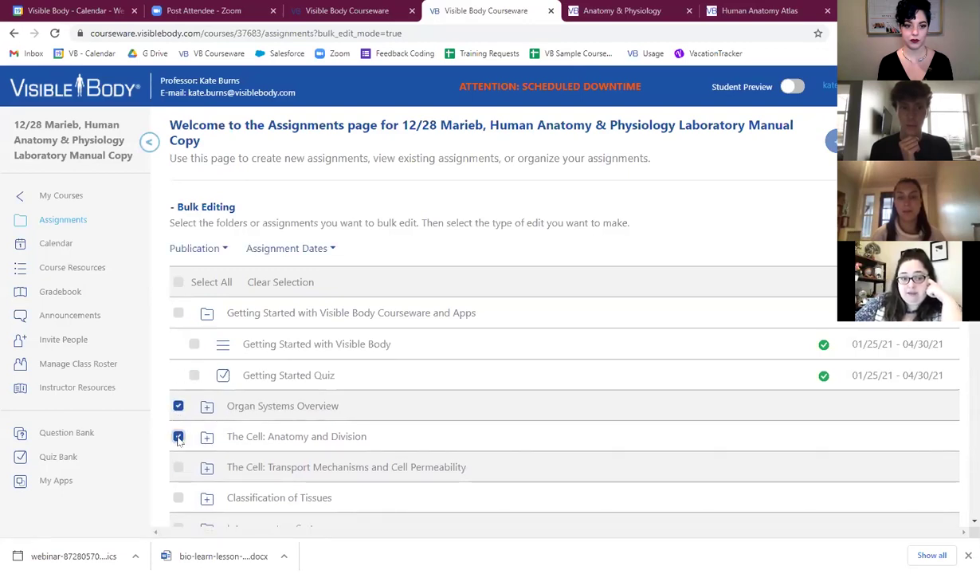
Step: Exclude New assignment, Modules - Cell Anatomy and Division, and Practice Quizzes - Cells from the selected The Cell: Anatomy and Division folder
{"action": "left_click", "coordinate": [206, 438]}
{"action": "scroll", "coordinate": [201, 318], "scroll_direction": "down", "scroll_amount": 2}
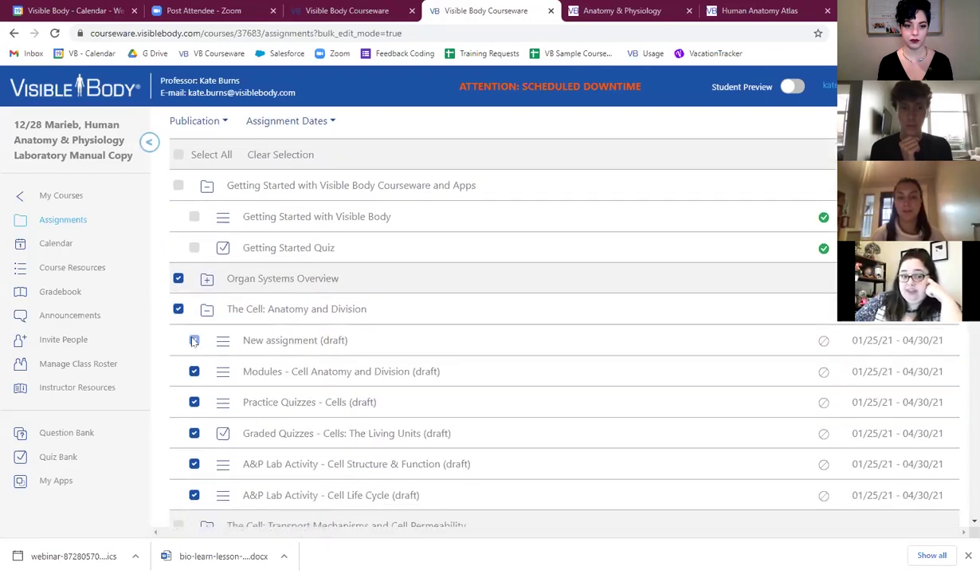
{"action": "left_click", "coordinate": [195, 372]}
{"action": "left_click", "coordinate": [194, 403]}
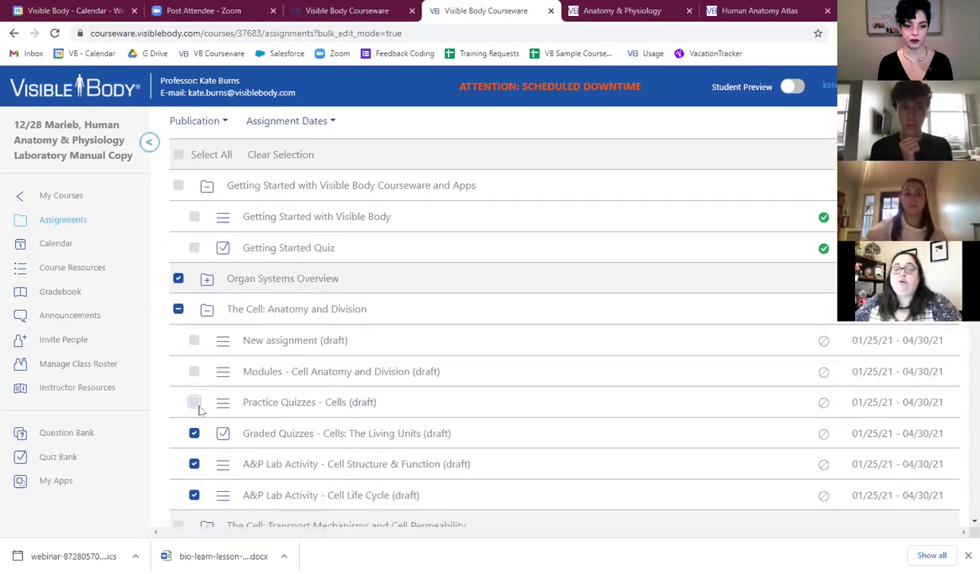
Step: Publish the selected assignments in Organ Systems Overview and The Cell: Anatomy and Division, and return to the course's assignments page
{"action": "scroll", "coordinate": [267, 317], "scroll_direction": "down", "scroll_amount": 1}
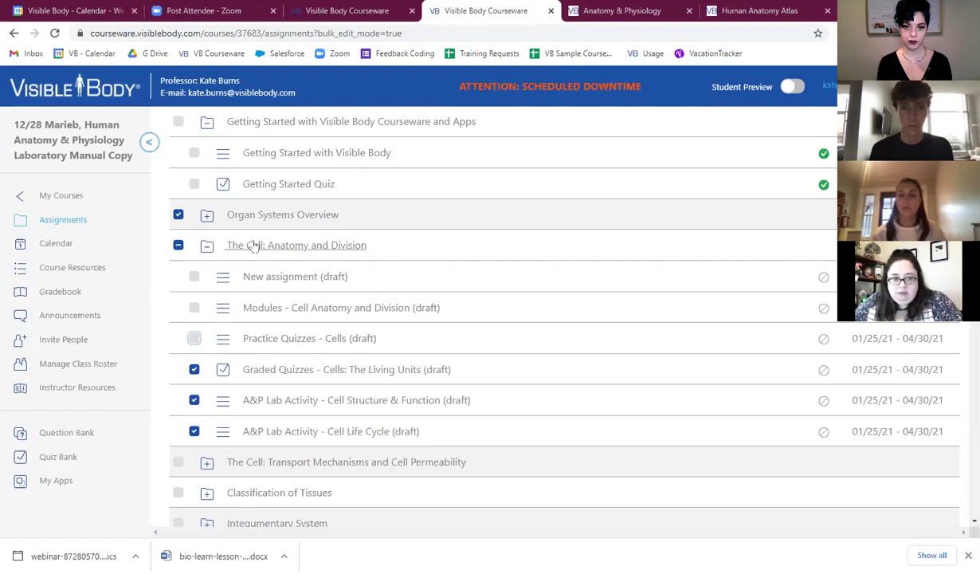
{"action": "scroll", "coordinate": [504, 281], "scroll_direction": "up", "scroll_amount": 2}
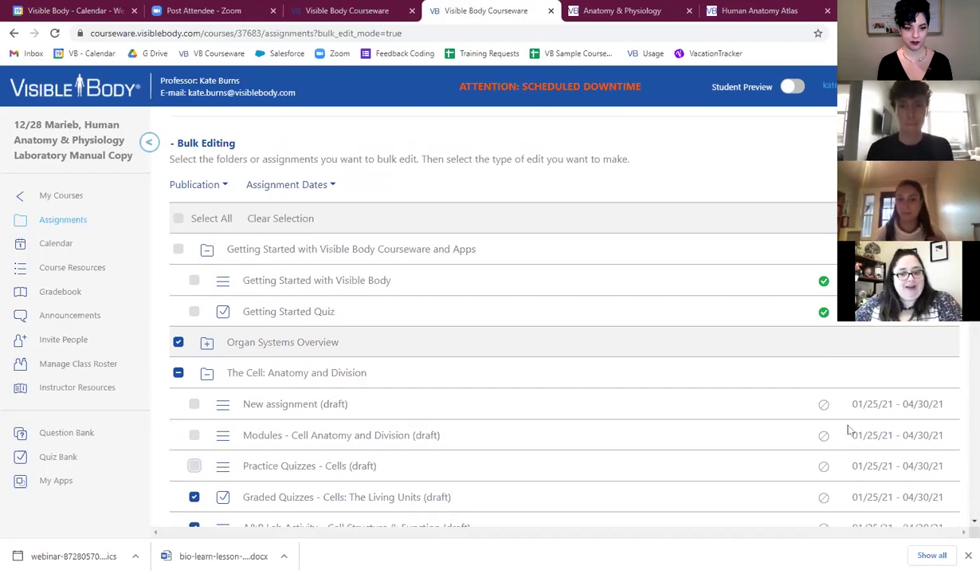
{"action": "scroll", "coordinate": [599, 438], "scroll_direction": "down", "scroll_amount": 3}
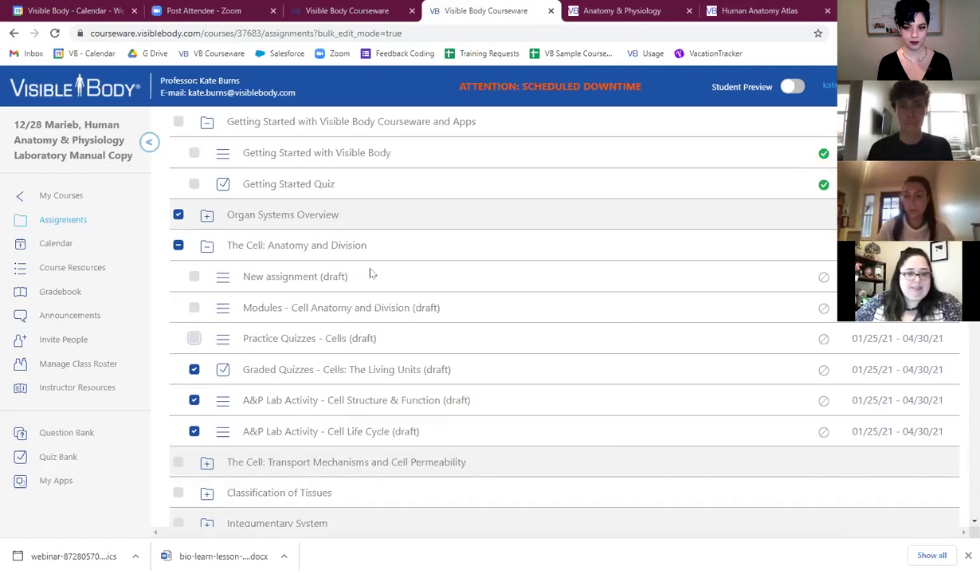
{"action": "scroll", "coordinate": [257, 336], "scroll_direction": "up", "scroll_amount": 3}
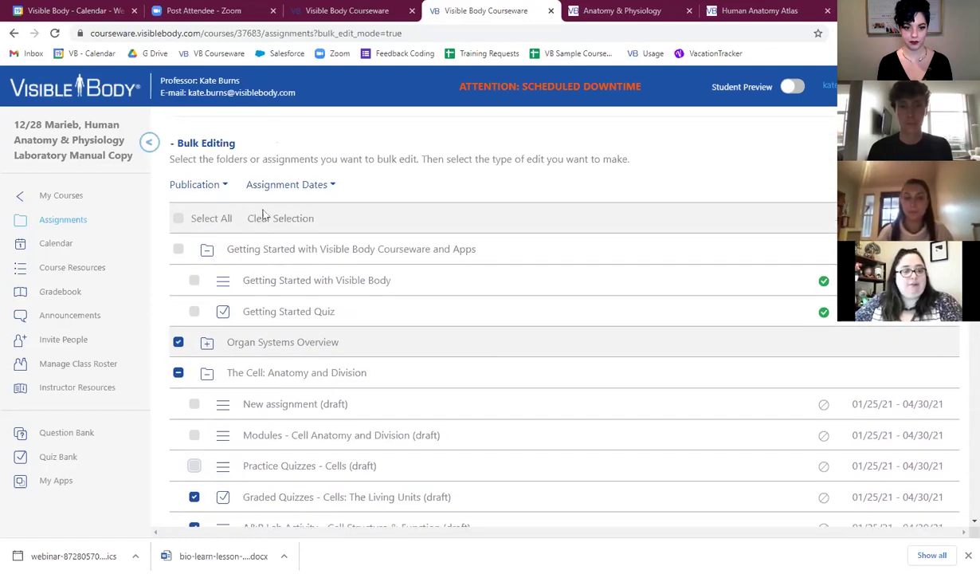
{"action": "left_click", "coordinate": [224, 184]}
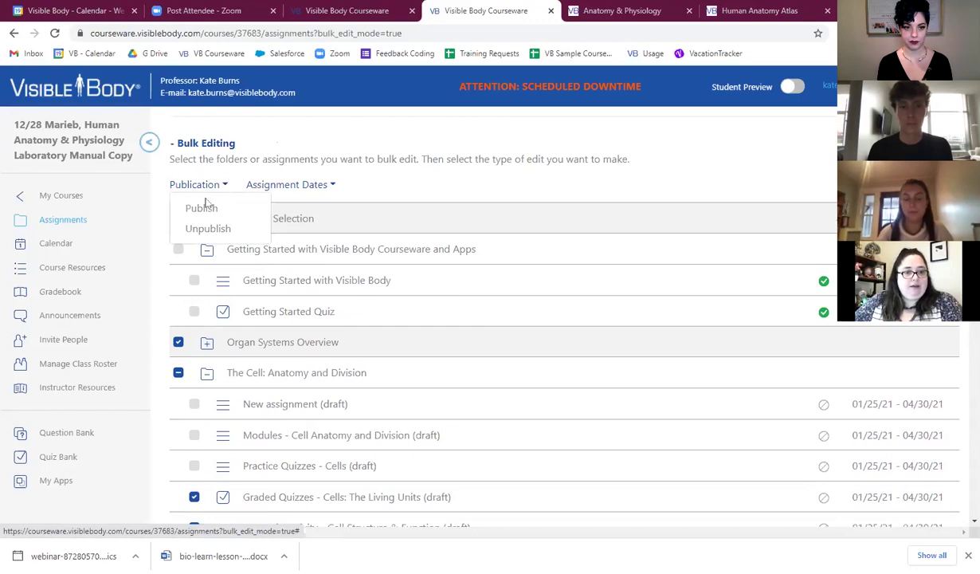
{"action": "left_click", "coordinate": [199, 208]}
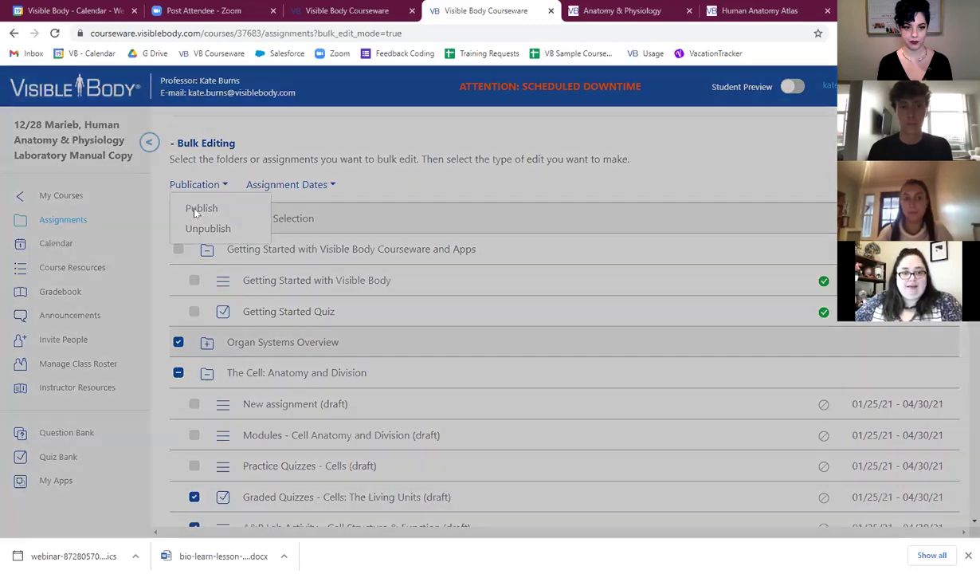
{"action": "left_click", "coordinate": [592, 204]}
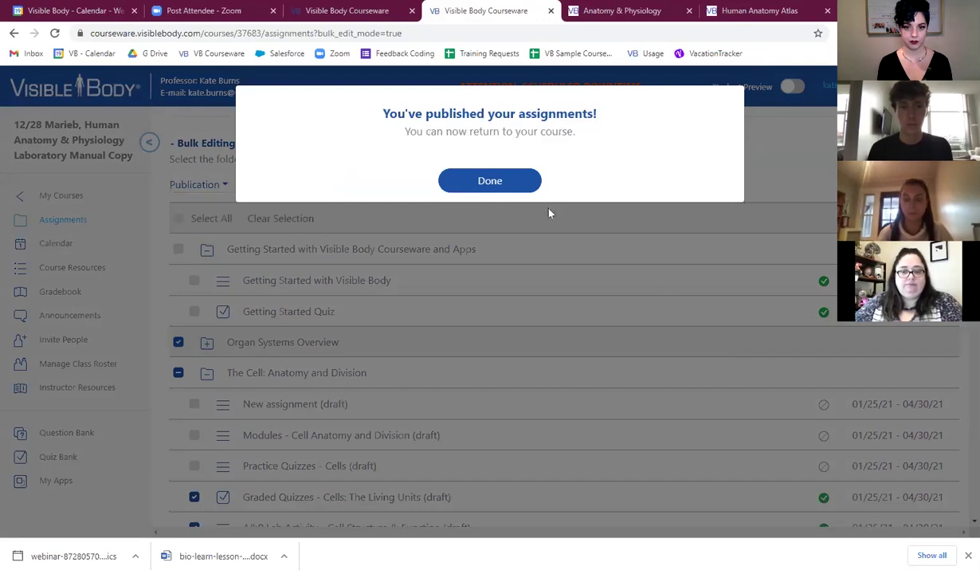
{"action": "left_click", "coordinate": [470, 175]}
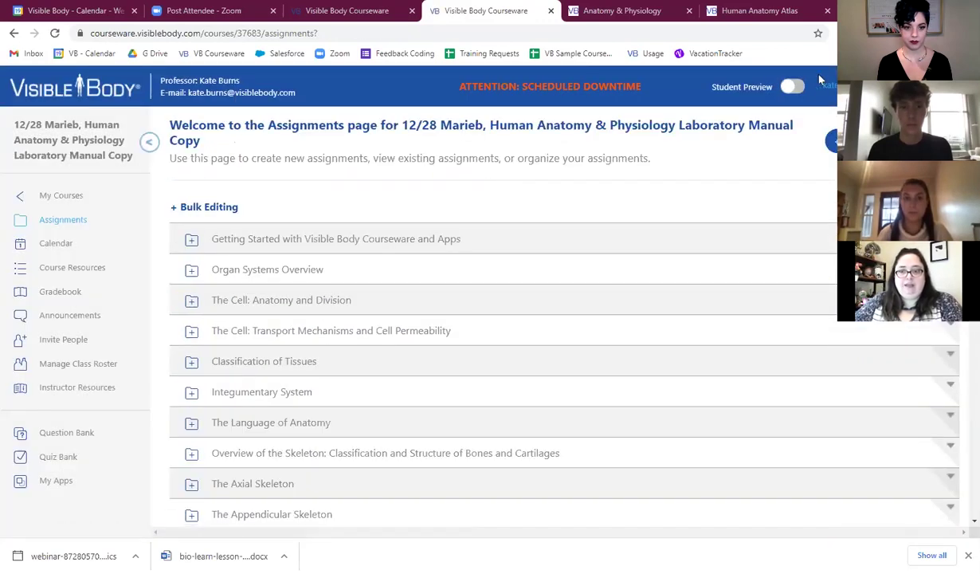
Step: Preview the assignments as a student, expanding Organ Systems Overview and both The Cell folders, and return to the instructor view
{"action": "left_click", "coordinate": [787, 87]}
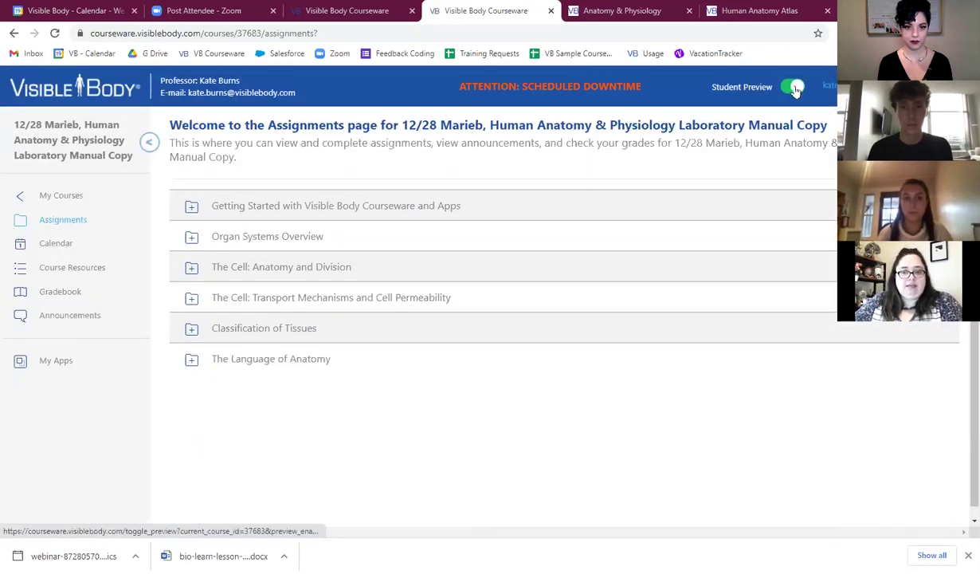
{"action": "left_click", "coordinate": [191, 237]}
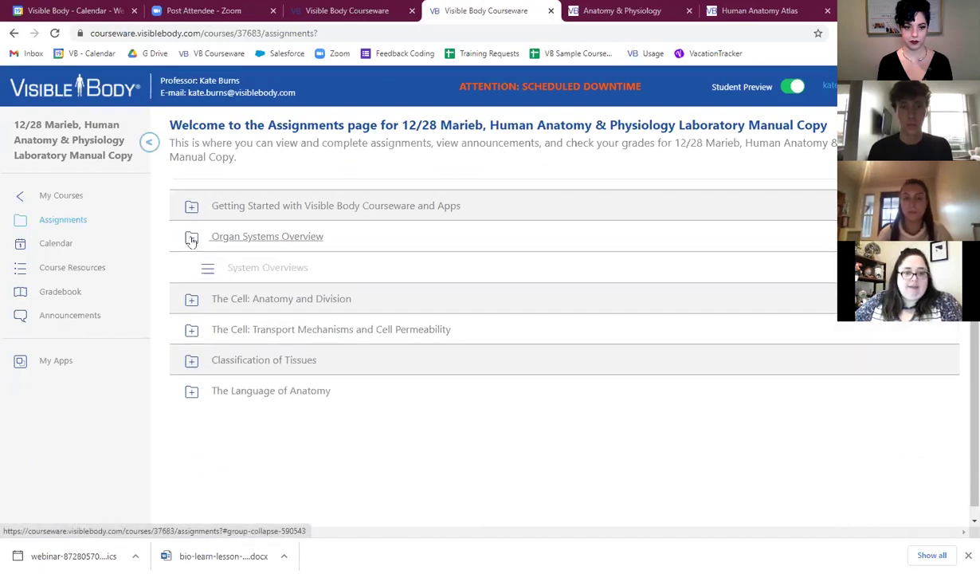
{"action": "left_click", "coordinate": [191, 300]}
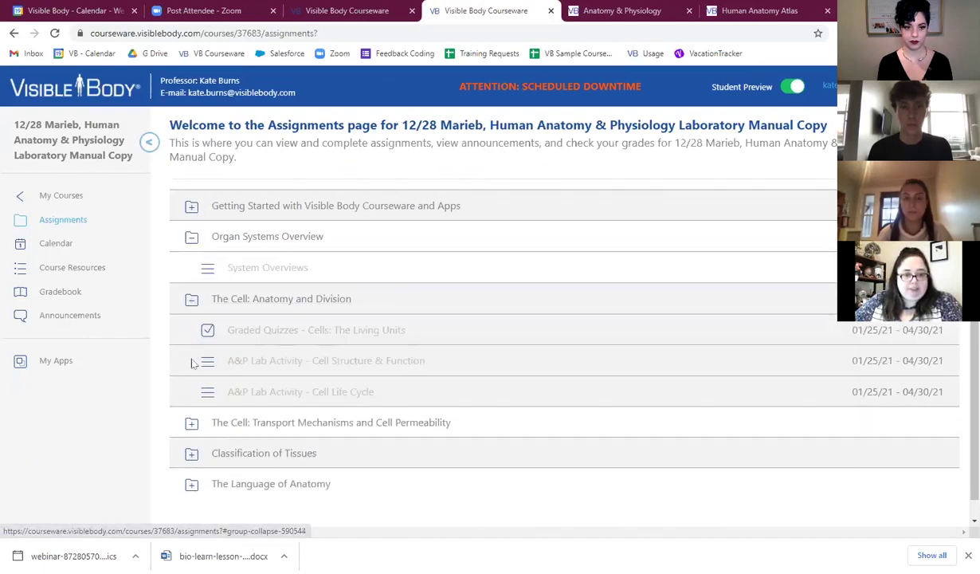
{"action": "left_click", "coordinate": [190, 423]}
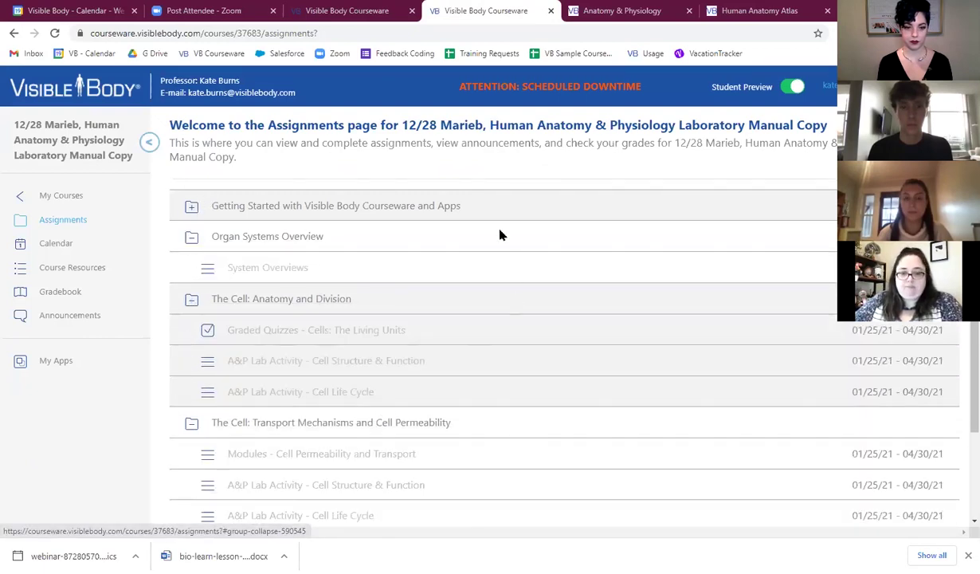
{"action": "left_click", "coordinate": [797, 90]}
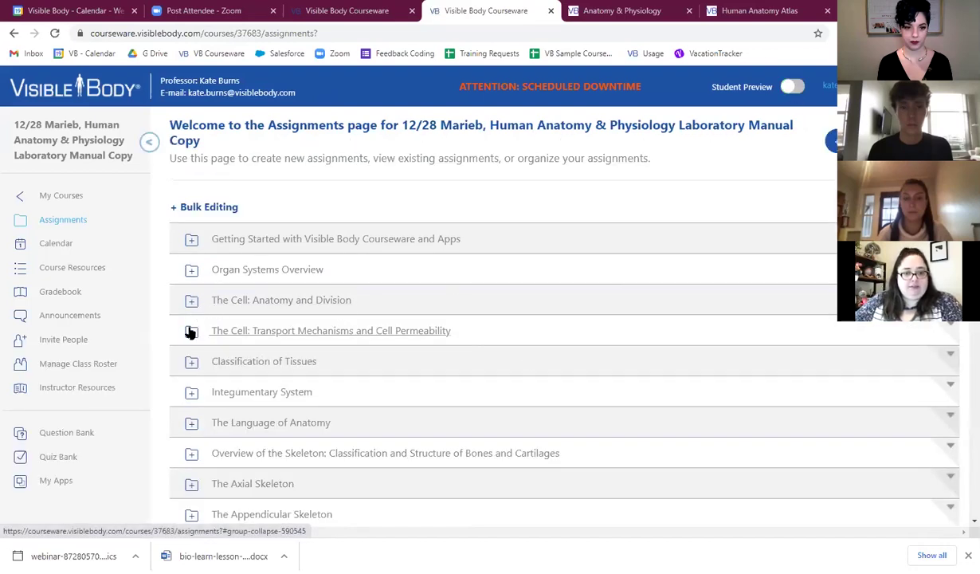
Step: Expand The Cell: Transport Mechanisms and Cell Permeability folder in the instructor view and look over the course's assignment folders
{"action": "left_click", "coordinate": [190, 332]}
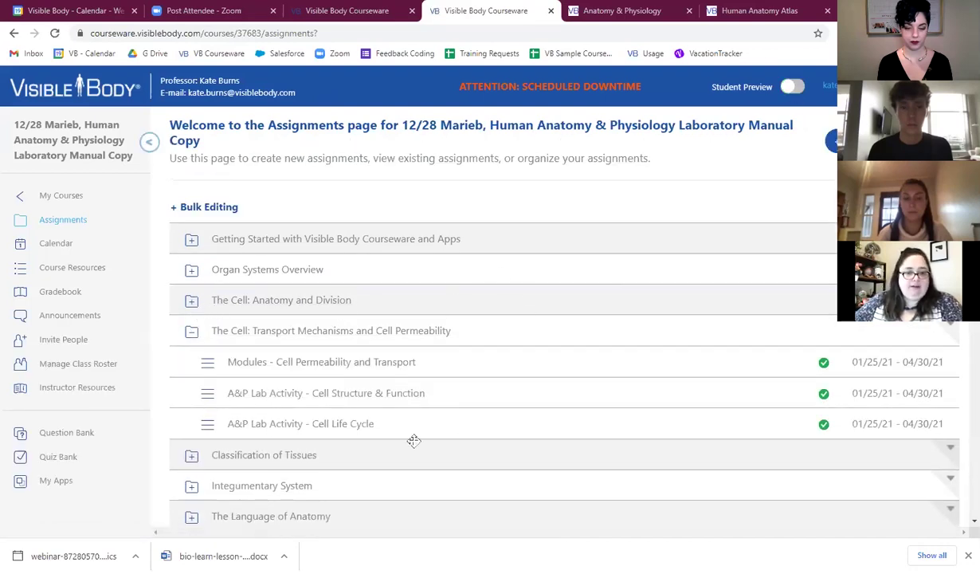
{"action": "scroll", "coordinate": [804, 292], "scroll_direction": "down", "scroll_amount": 2}
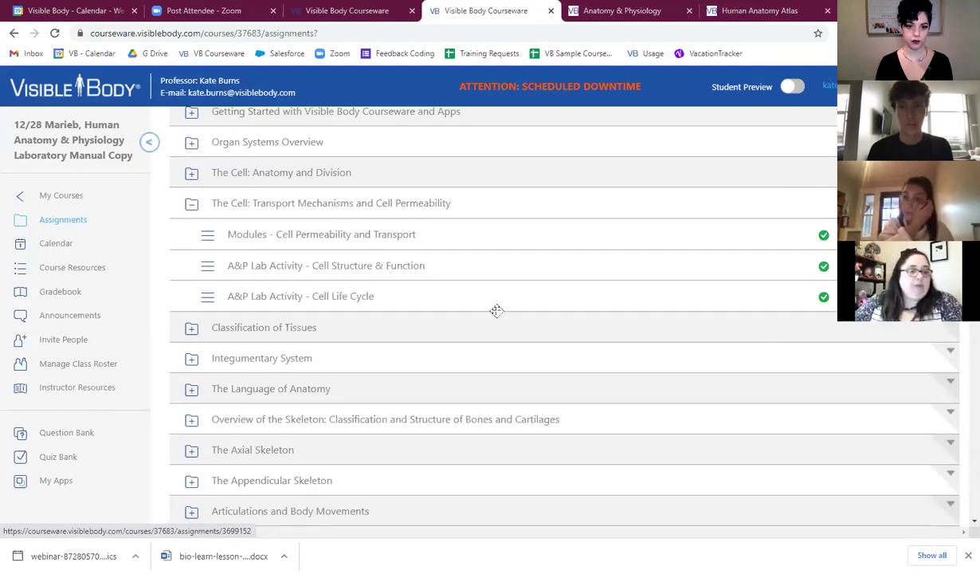
{"action": "scroll", "coordinate": [478, 300], "scroll_direction": "up", "scroll_amount": 2}
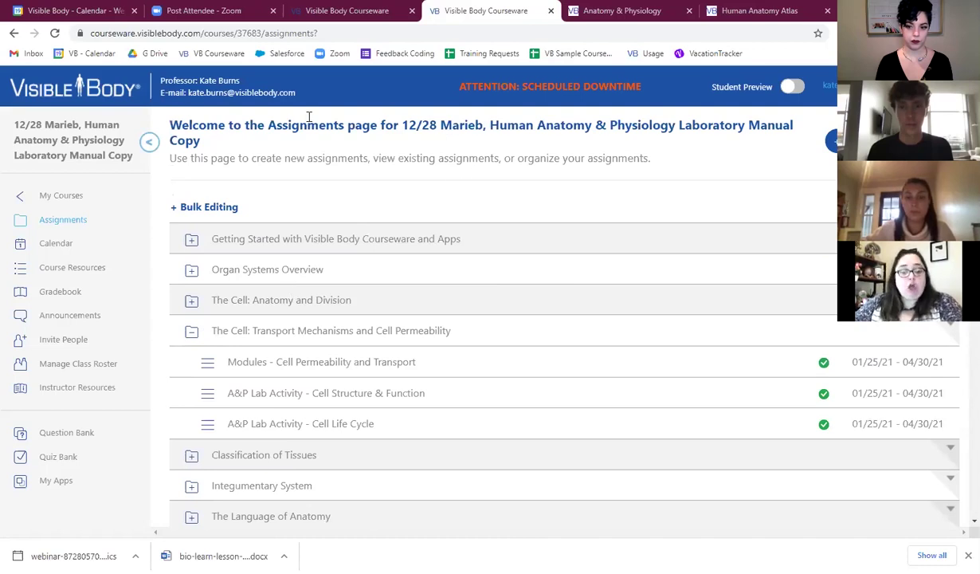
{"action": "scroll", "coordinate": [279, 153], "scroll_direction": "down", "scroll_amount": 5}
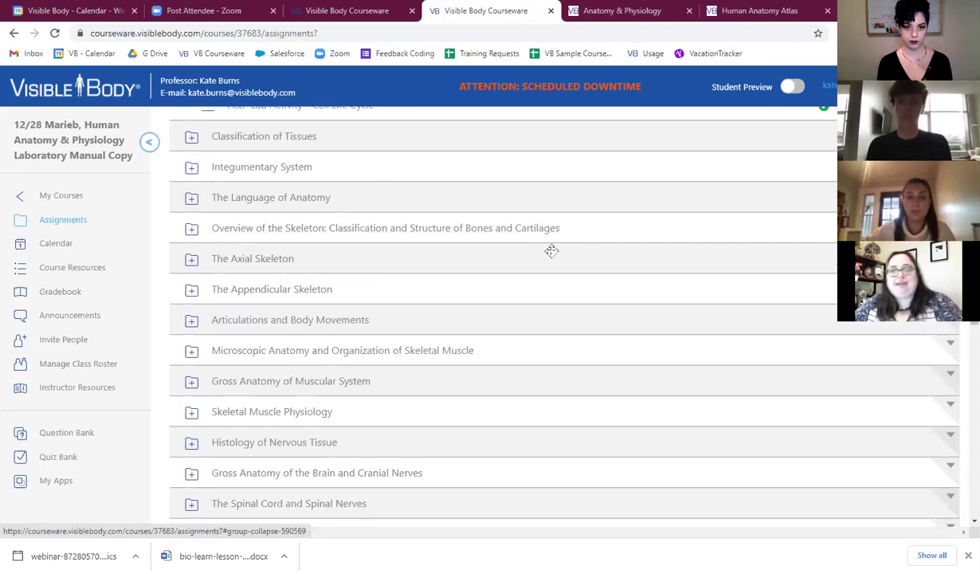
Step: Open the Modules - The Axial Skeleton draft from The Axial Skeleton folder and examine its status and source
{"action": "left_click", "coordinate": [192, 263]}
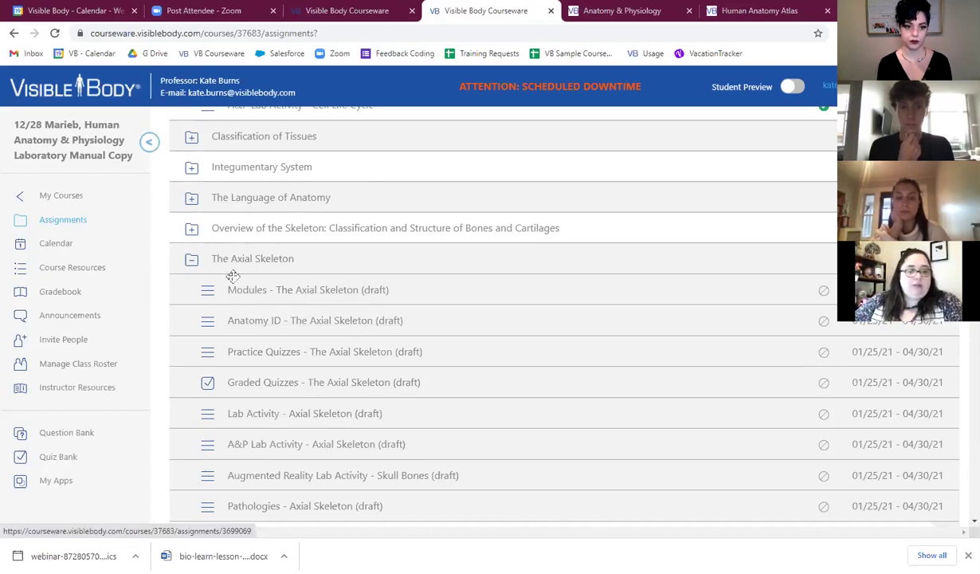
{"action": "left_click", "coordinate": [252, 292]}
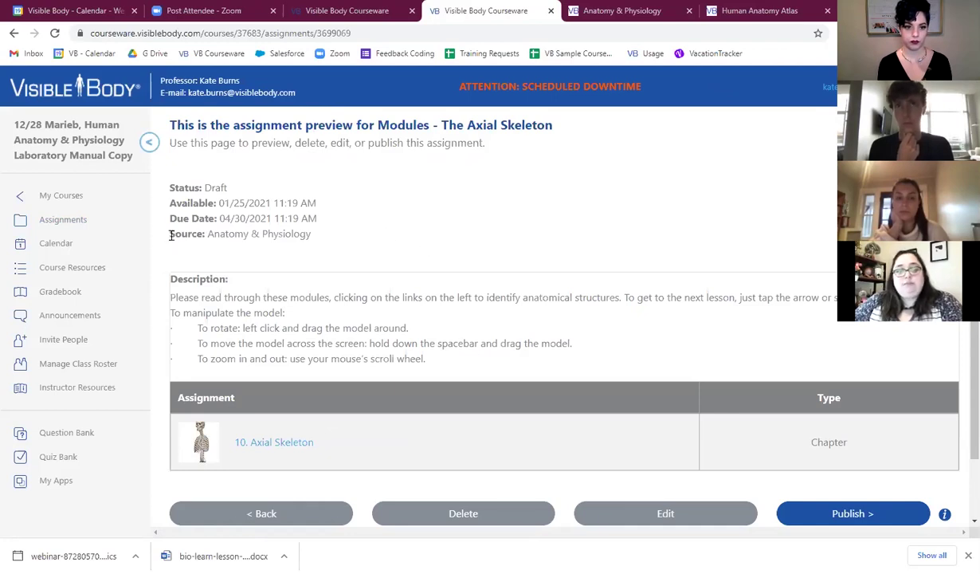
{"action": "left_click_drag", "start_coordinate": [171, 235], "coordinate": [309, 233]}
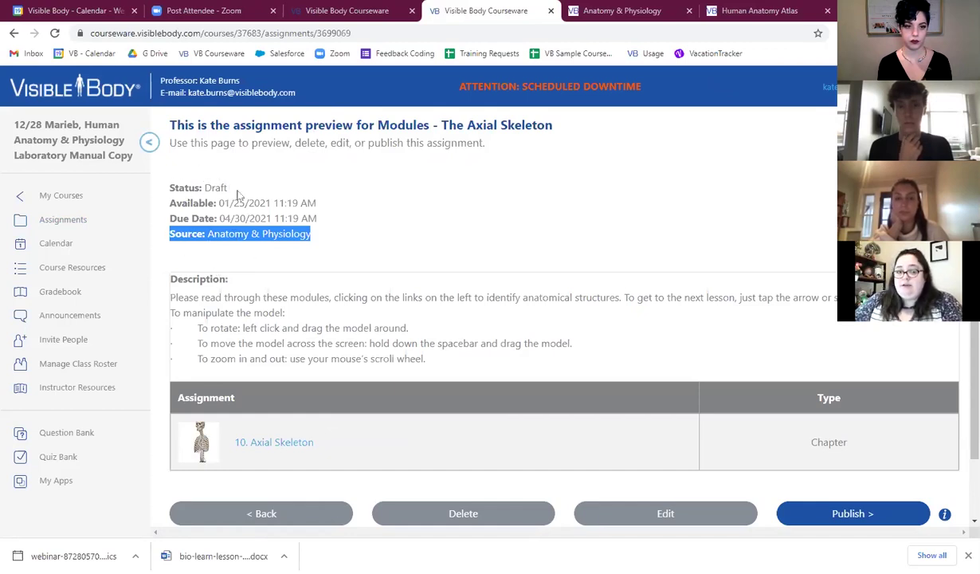
{"action": "left_click_drag", "start_coordinate": [201, 188], "coordinate": [231, 189]}
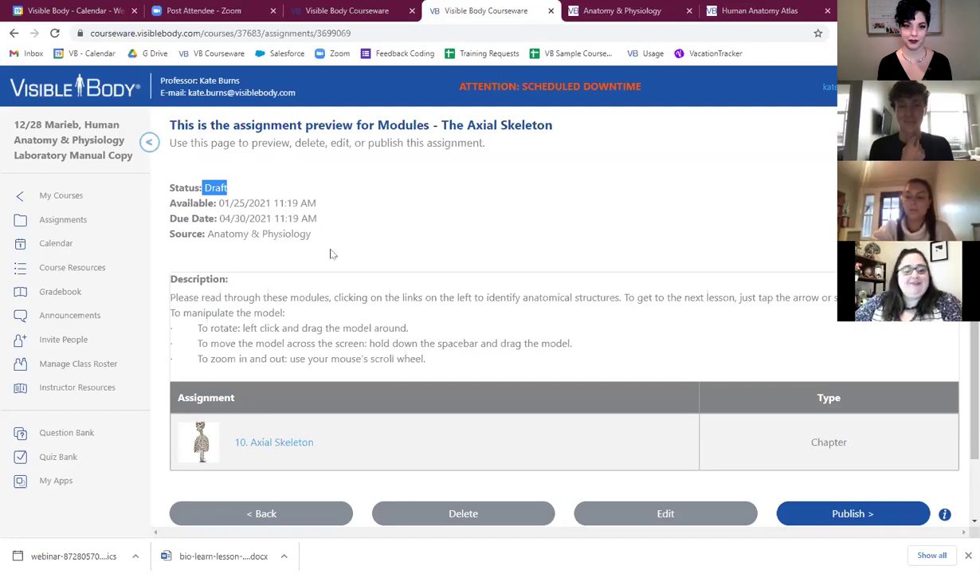
{"action": "scroll", "coordinate": [403, 210], "scroll_direction": "down", "scroll_amount": 1}
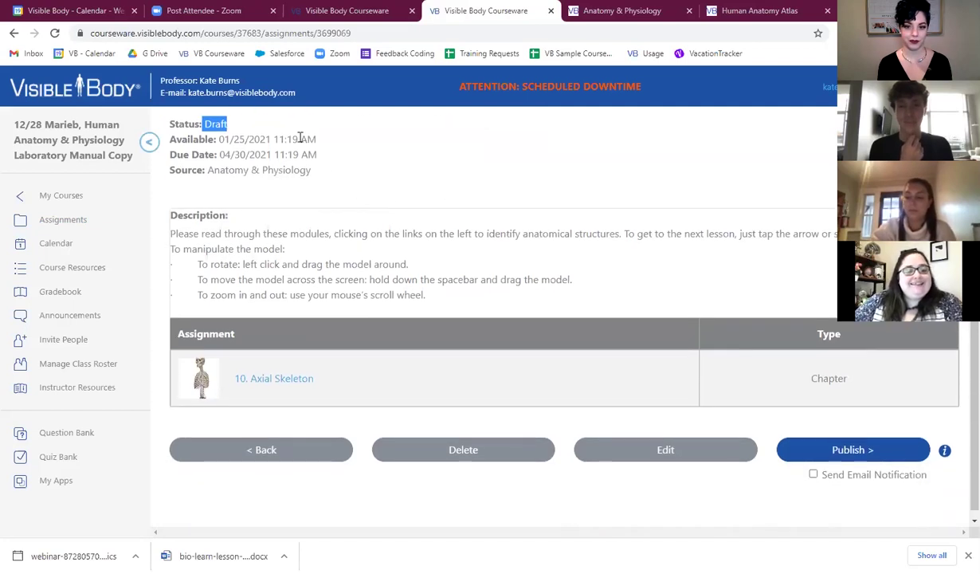
{"action": "left_click_drag", "start_coordinate": [175, 170], "coordinate": [311, 175]}
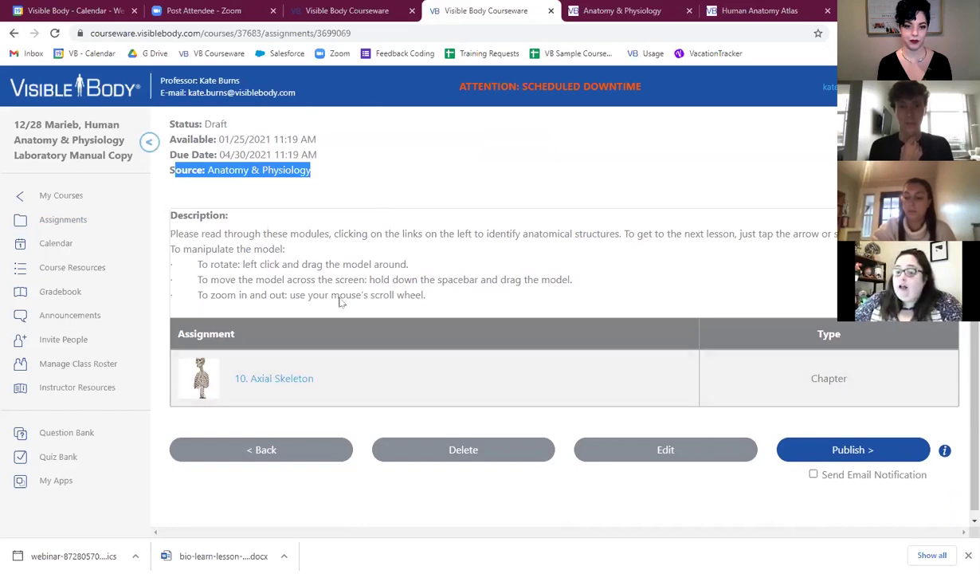
Step: Open the Modules - The Axial Skeleton assignment details for editing and review its settings and full description
{"action": "left_click", "coordinate": [681, 453]}
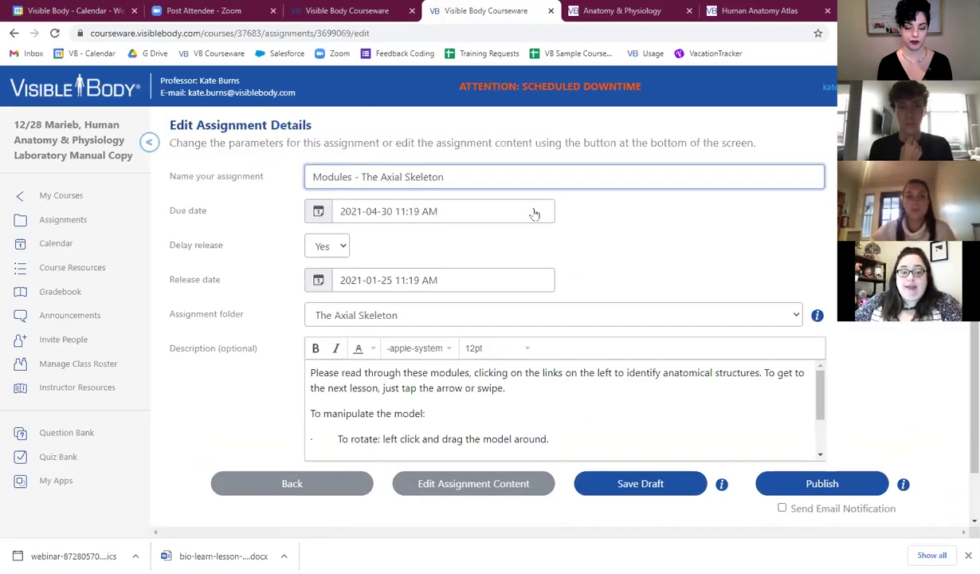
{"action": "scroll", "coordinate": [534, 240], "scroll_direction": "down", "scroll_amount": 1}
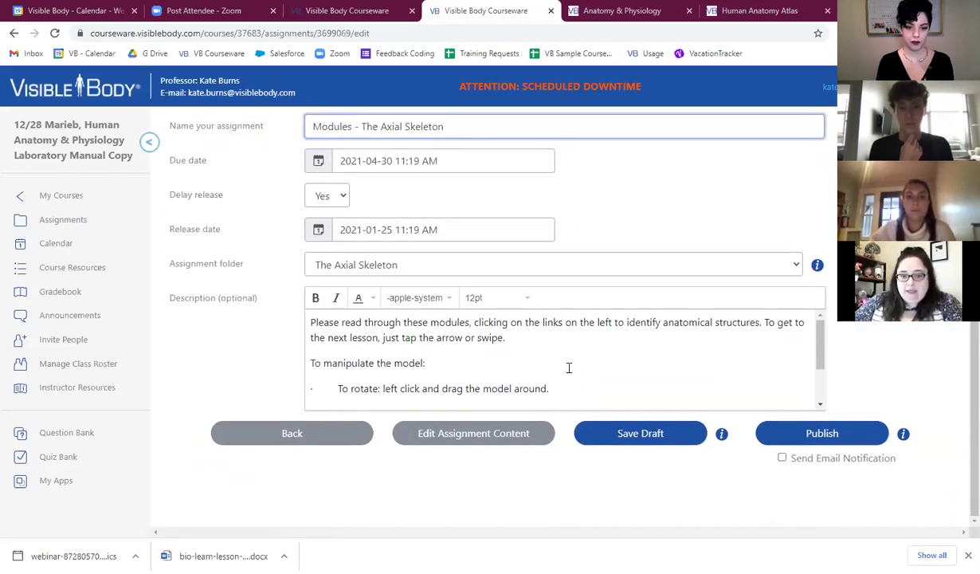
{"action": "left_click_drag", "start_coordinate": [821, 350], "coordinate": [825, 374]}
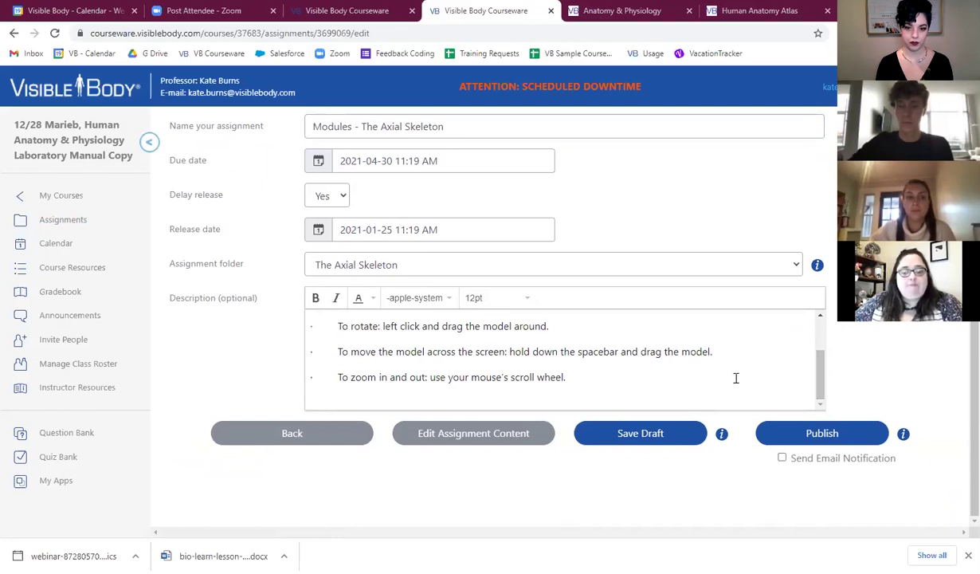
{"action": "scroll", "coordinate": [574, 345], "scroll_direction": "up", "scroll_amount": 3}
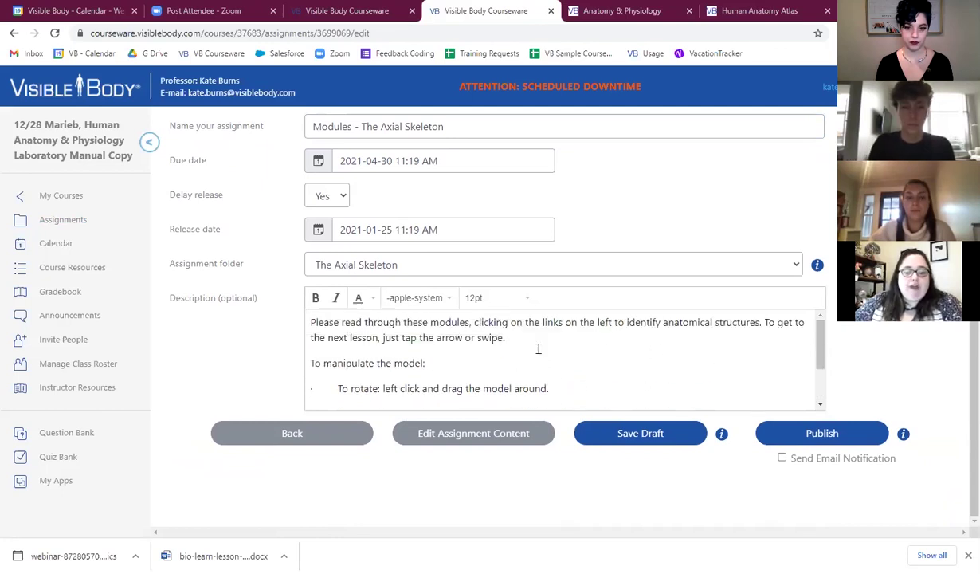
{"action": "scroll", "coordinate": [401, 329], "scroll_direction": "down", "scroll_amount": 3}
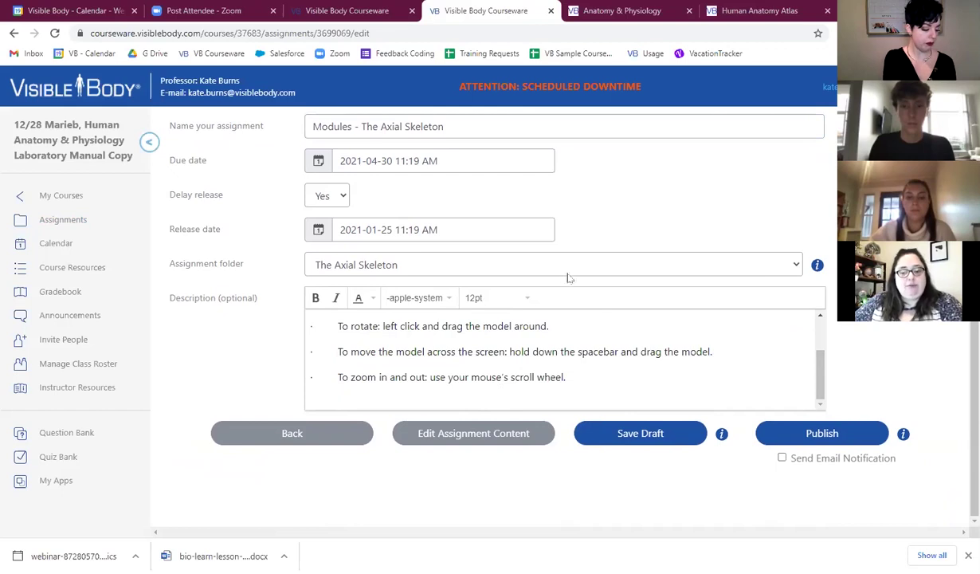
Step: Remove 10.4 Occipital Bone Landmarks and 10.5 Temporal Bone Landmarks from the assignment's Axial Skeleton content and save the assignment
{"action": "left_click", "coordinate": [471, 434]}
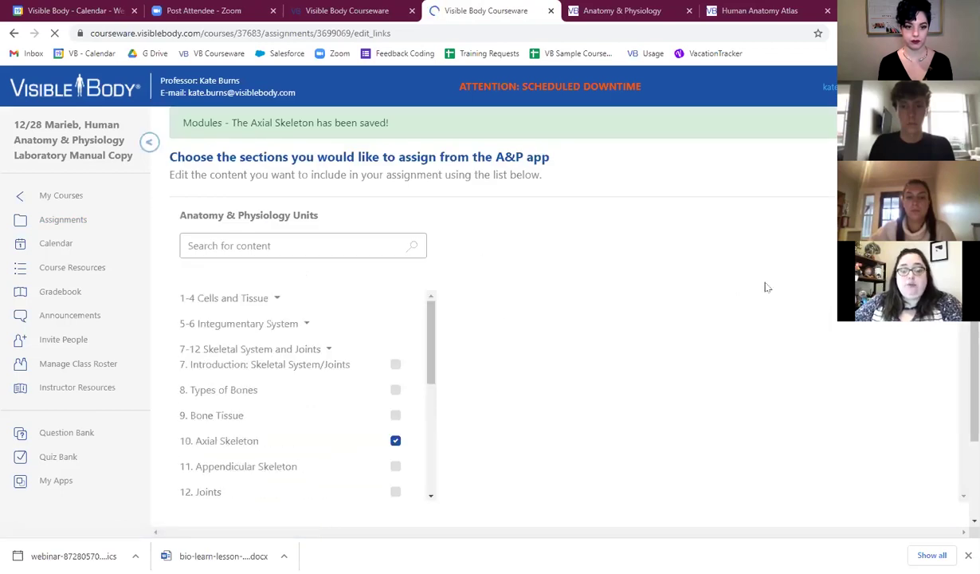
{"action": "left_click", "coordinate": [214, 443]}
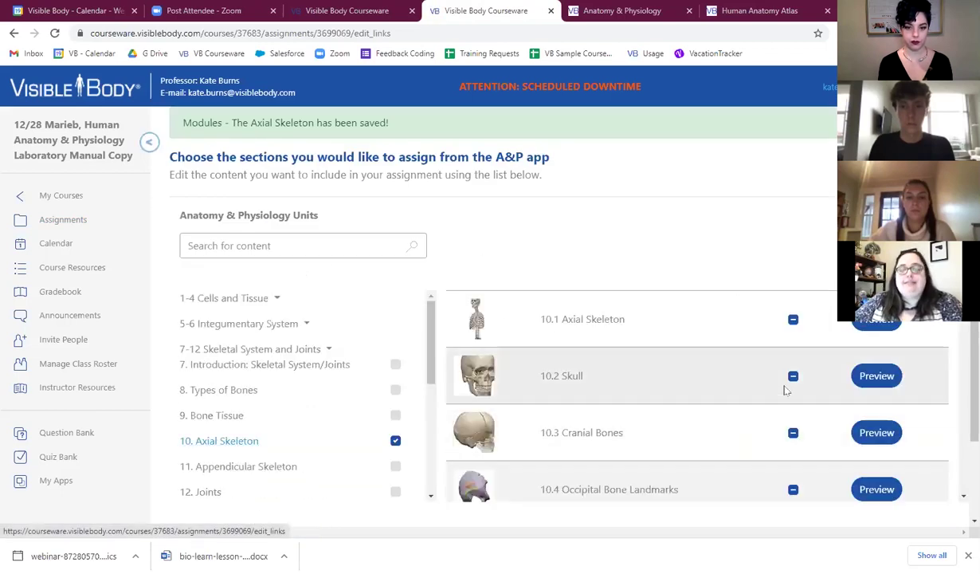
{"action": "scroll", "coordinate": [780, 385], "scroll_direction": "down", "scroll_amount": 2}
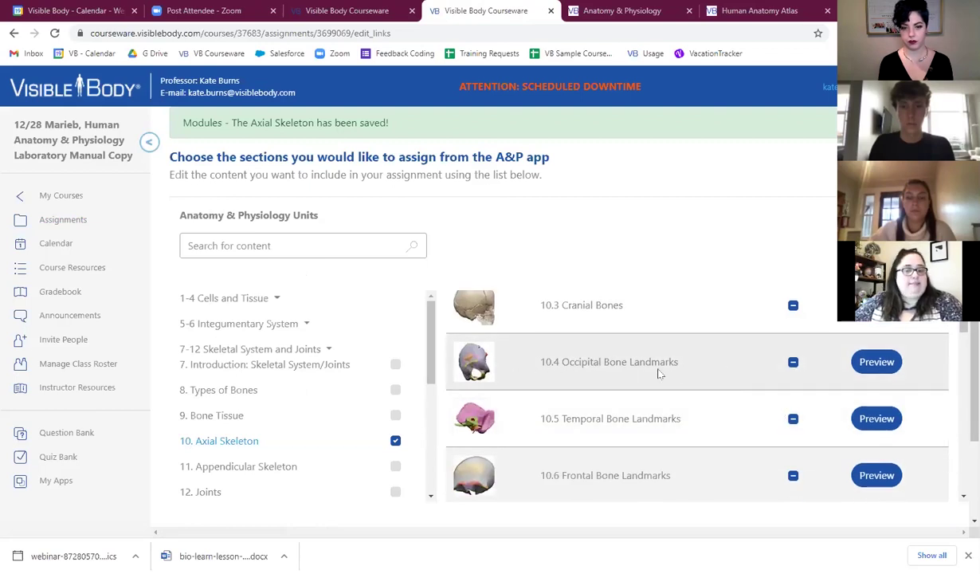
{"action": "left_click", "coordinate": [793, 362]}
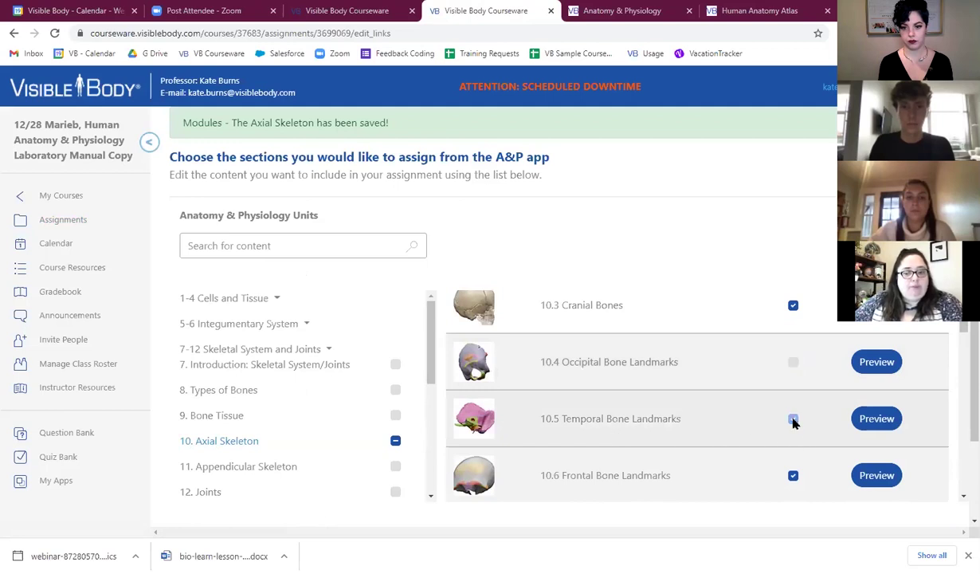
{"action": "left_click", "coordinate": [793, 418]}
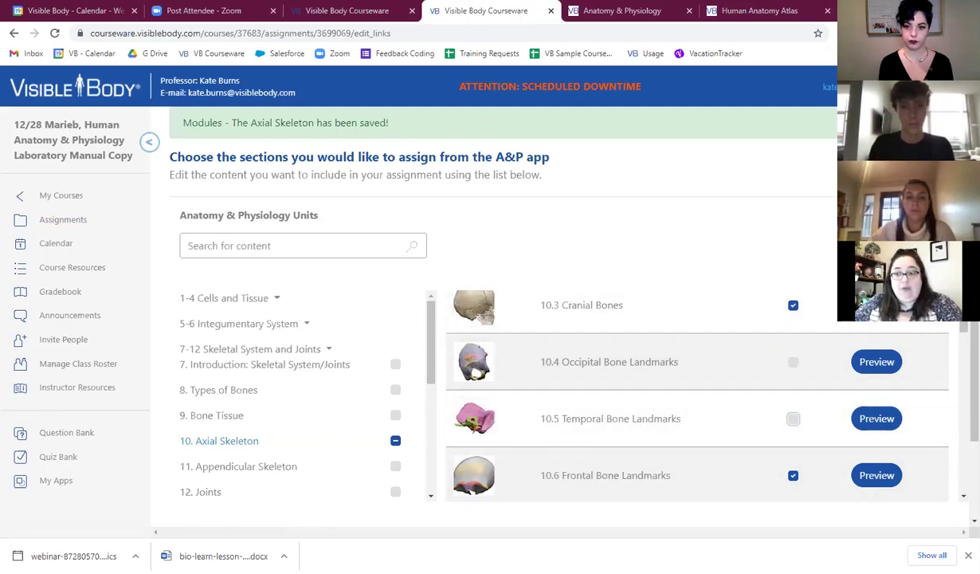
{"action": "scroll", "coordinate": [714, 322], "scroll_direction": "down", "scroll_amount": 2}
{"action": "scroll", "coordinate": [698, 299], "scroll_direction": "up", "scroll_amount": 1}
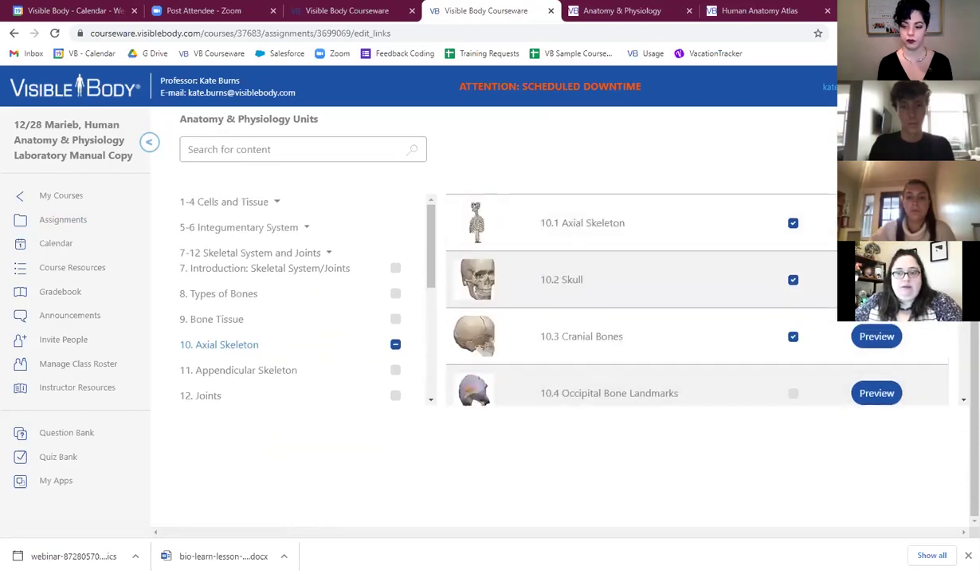
{"action": "scroll", "coordinate": [698, 319], "scroll_direction": "up", "scroll_amount": 2}
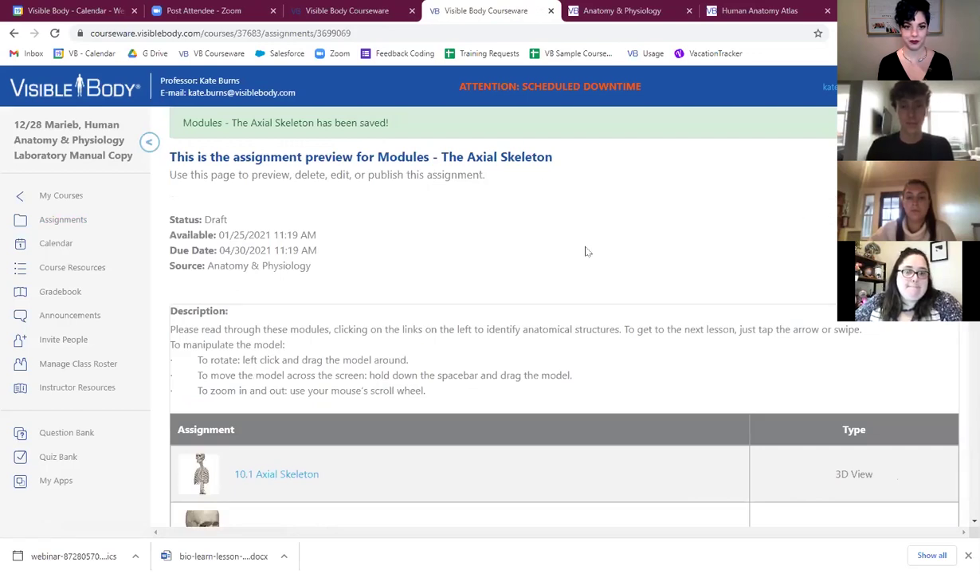
Step: Examine the full list of Axial Skeleton sections included in the saved assignment's preview
{"action": "scroll", "coordinate": [810, 319], "scroll_direction": "down", "scroll_amount": 3}
{"action": "scroll", "coordinate": [647, 482], "scroll_direction": "down", "scroll_amount": 3}
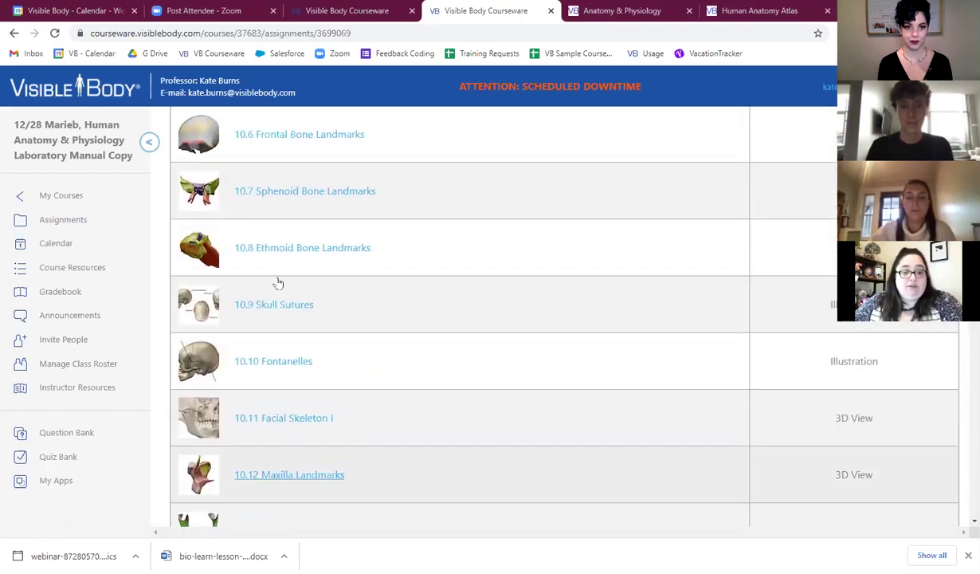
{"action": "scroll", "coordinate": [833, 405], "scroll_direction": "down", "scroll_amount": 7}
{"action": "scroll", "coordinate": [466, 381], "scroll_direction": "down", "scroll_amount": 4}
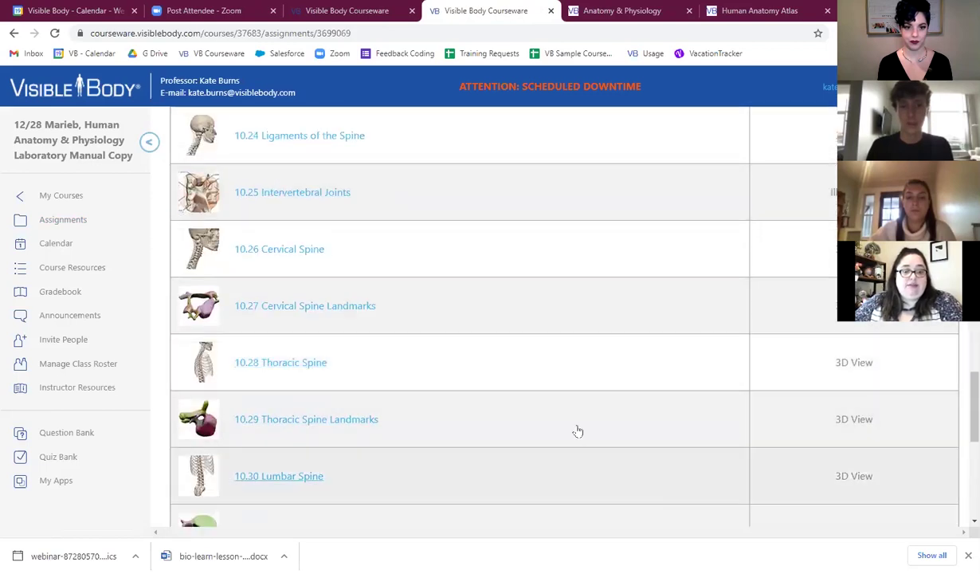
{"action": "scroll", "coordinate": [478, 319], "scroll_direction": "down", "scroll_amount": 4}
{"action": "scroll", "coordinate": [538, 303], "scroll_direction": "up", "scroll_amount": 10}
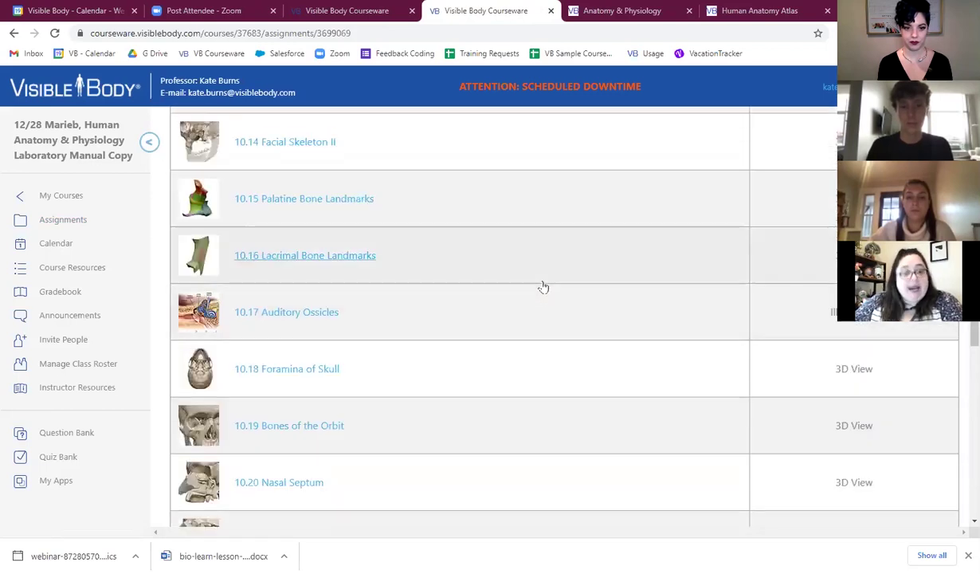
{"action": "scroll", "coordinate": [543, 287], "scroll_direction": "up", "scroll_amount": 12}
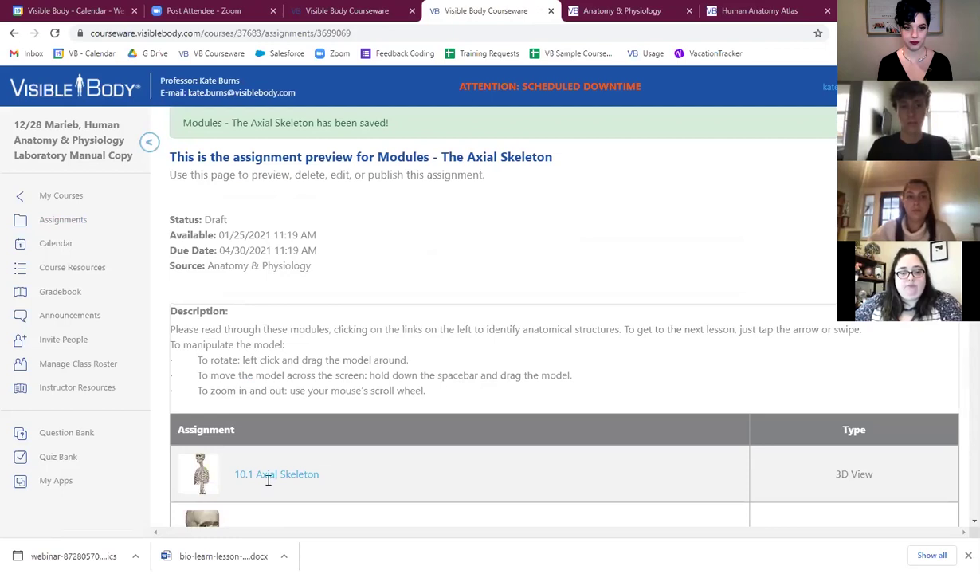
{"action": "scroll", "coordinate": [518, 182], "scroll_direction": "down", "scroll_amount": 3}
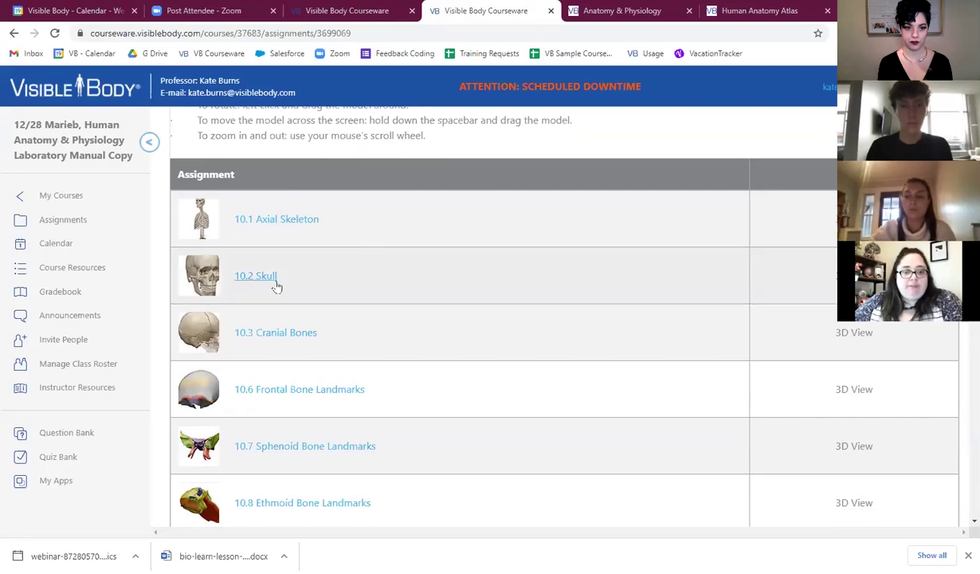
Step: Launch the assignment's 10.2 Skull 3D view in the Anatomy & Physiology app, relaunching it from the assignment preview
{"action": "left_click", "coordinate": [249, 279]}
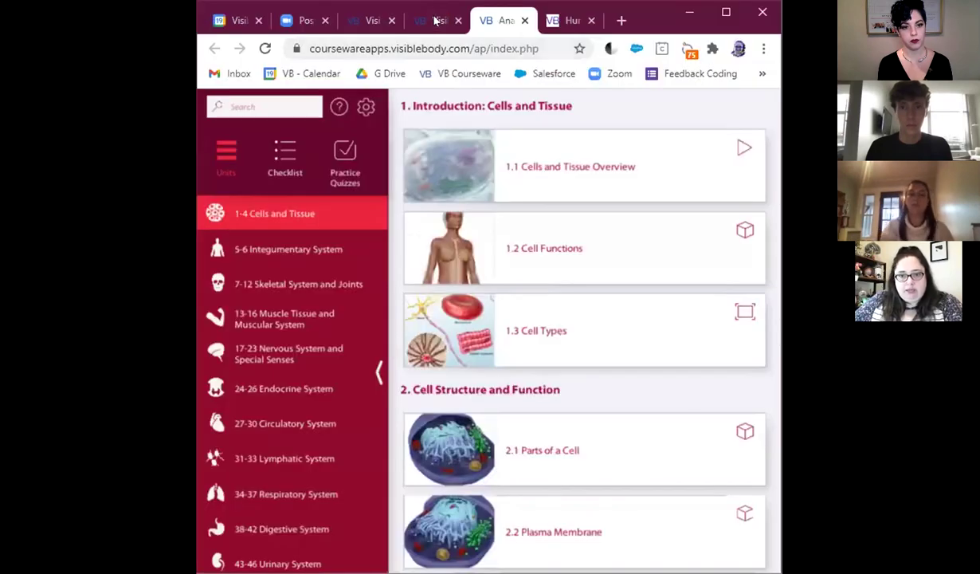
{"action": "left_click", "coordinate": [439, 21]}
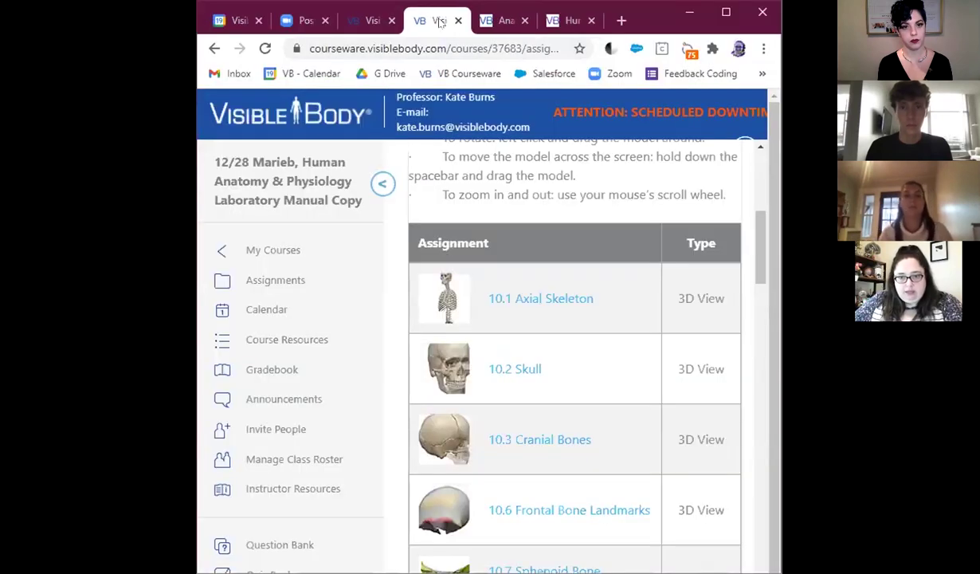
{"action": "left_click", "coordinate": [514, 372]}
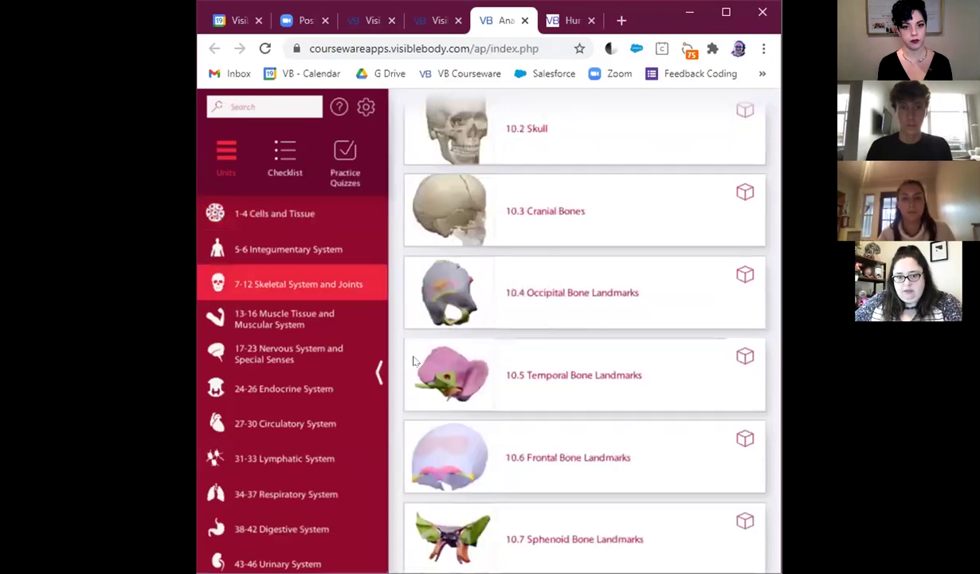
Step: Maximize the window, rotate the 10.2 Skull model and select the frontal bone to read its description
{"action": "left_click", "coordinate": [725, 11]}
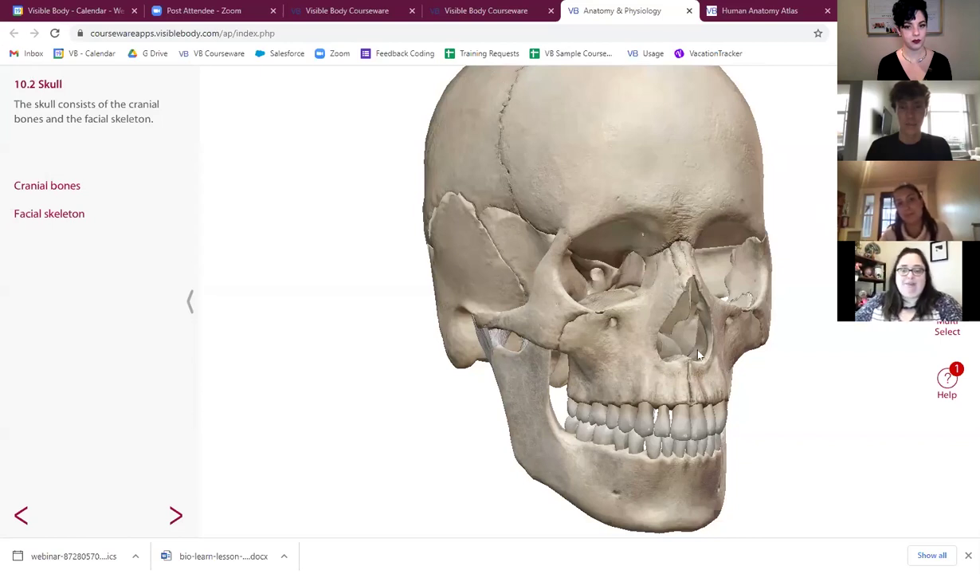
{"action": "left_click_drag", "start_coordinate": [680, 331], "coordinate": [684, 486]}
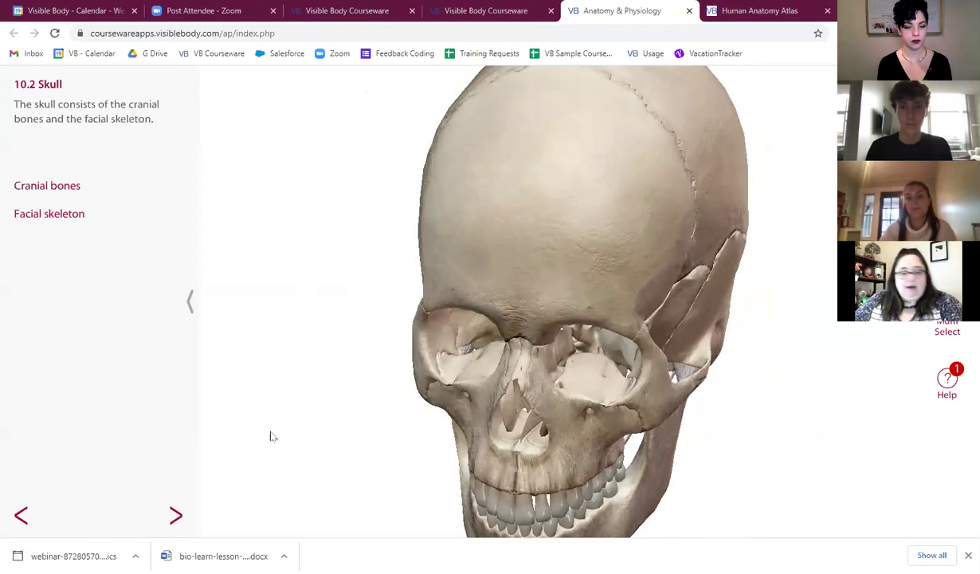
{"action": "left_click", "coordinate": [566, 303]}
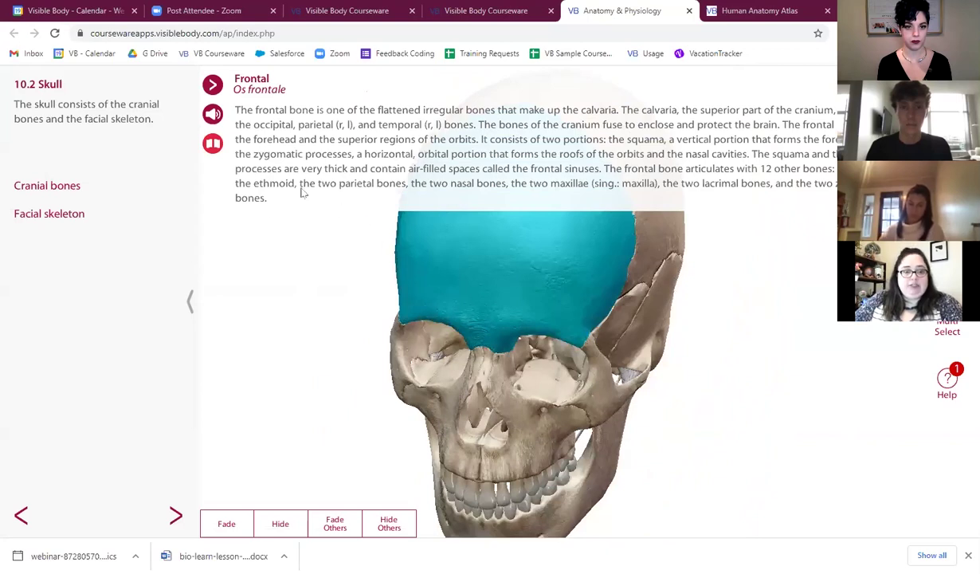
{"action": "left_click", "coordinate": [281, 295]}
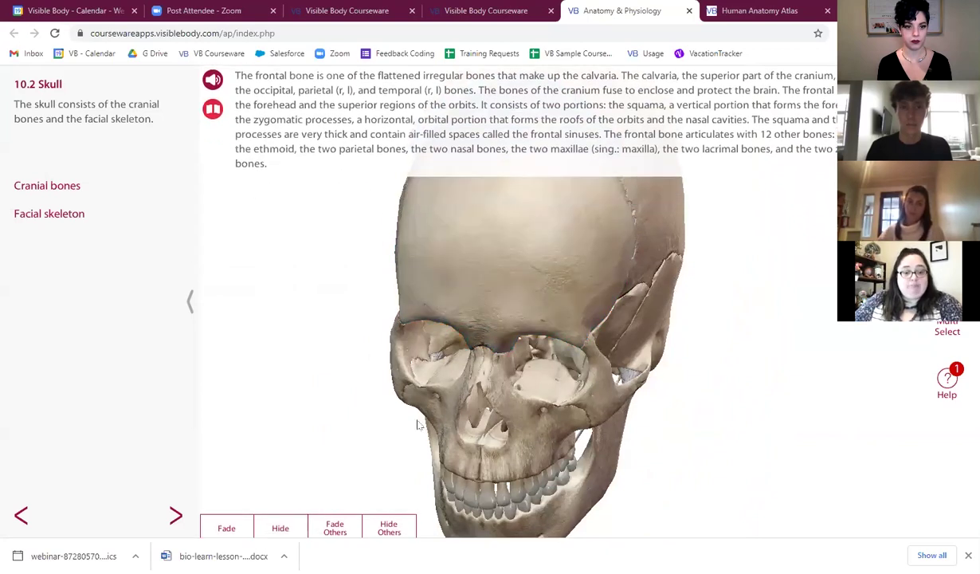
Step: Hide the frontal bone and rotate the skull to view the inside of the cranium
{"action": "left_click", "coordinate": [522, 278]}
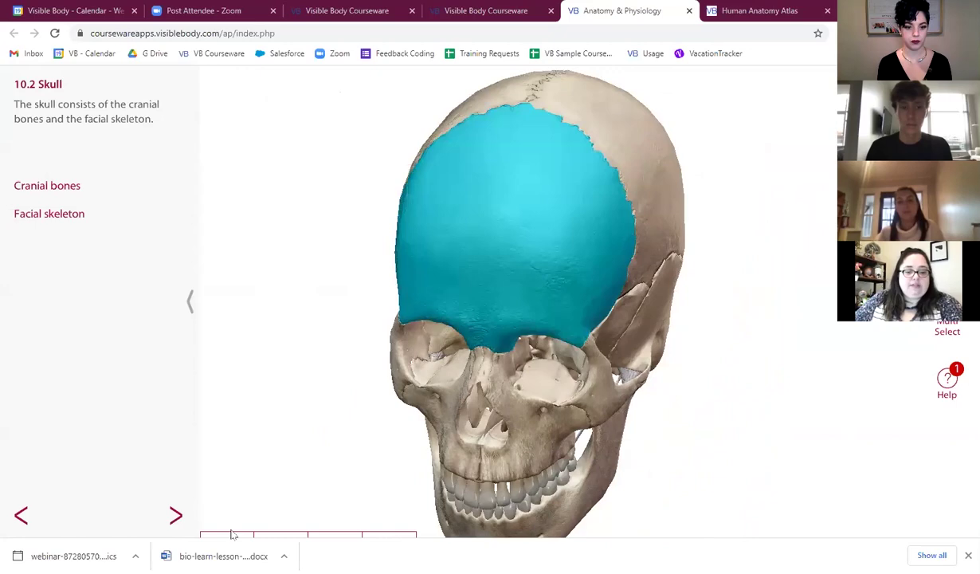
{"action": "left_click", "coordinate": [280, 525]}
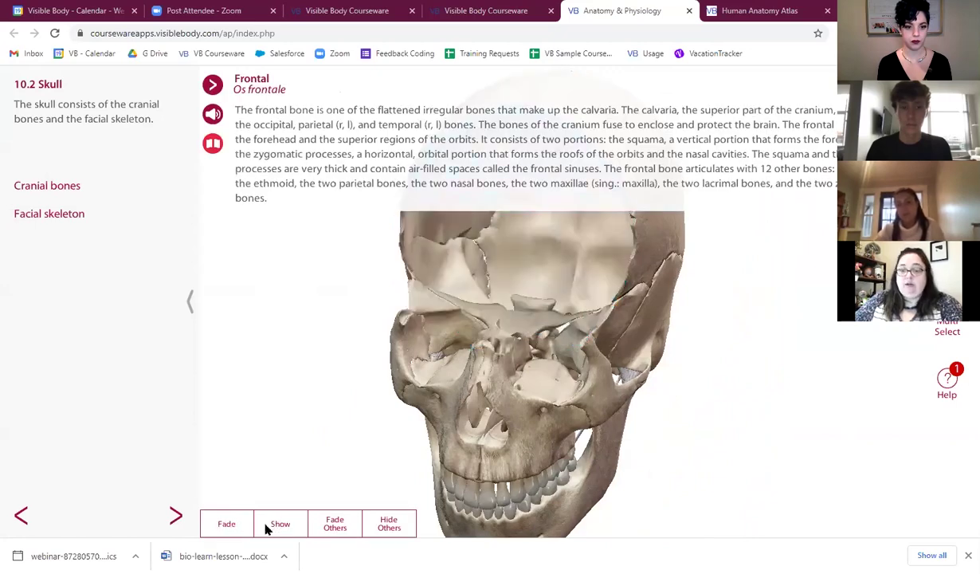
{"action": "left_click_drag", "start_coordinate": [404, 335], "coordinate": [336, 366]}
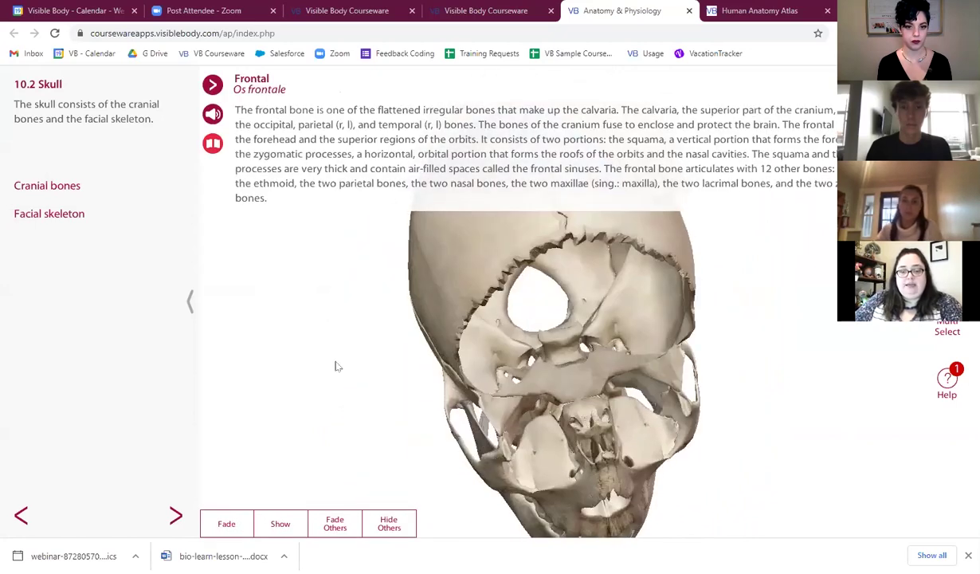
Step: Highlight the cranial bones and the facial skeleton in turn, and close the 10.2 Skull view
{"action": "left_click", "coordinate": [53, 186]}
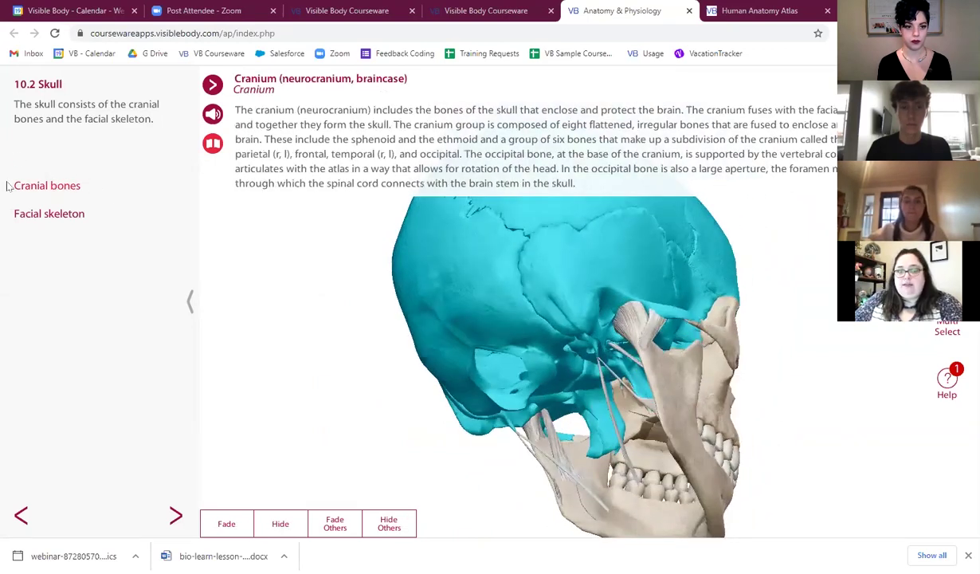
{"action": "left_click", "coordinate": [45, 217]}
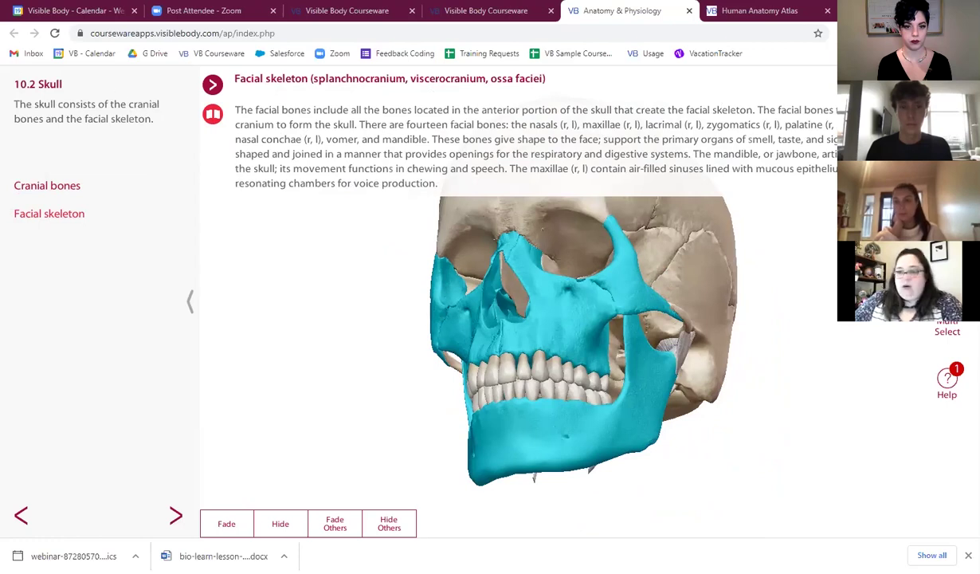
{"action": "left_click", "coordinate": [59, 127]}
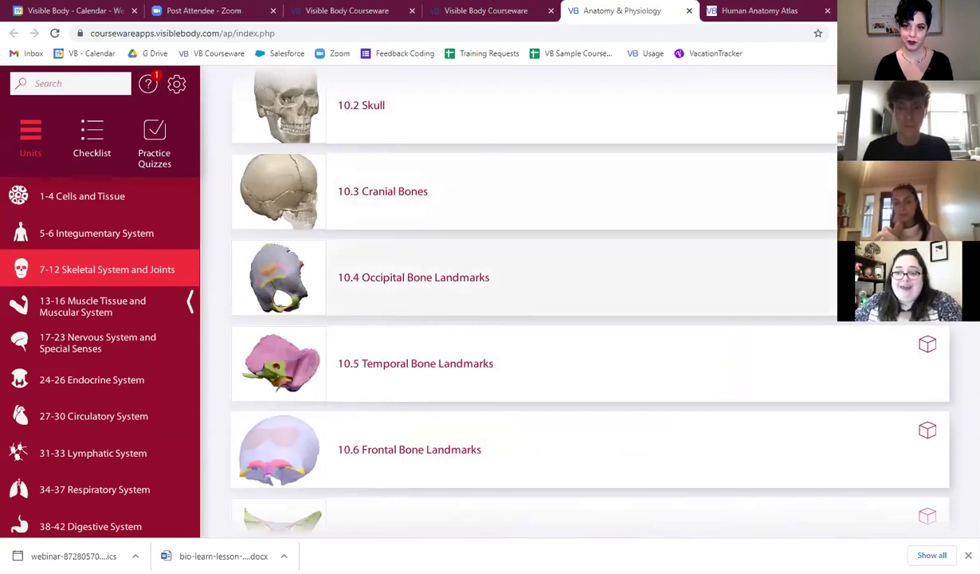
Step: Look through the chapter 10 sections and open 1.1 Cells and Tissue Overview from the 1-4 Cells and Tissue unit
{"action": "scroll", "coordinate": [475, 193], "scroll_direction": "up", "scroll_amount": 3}
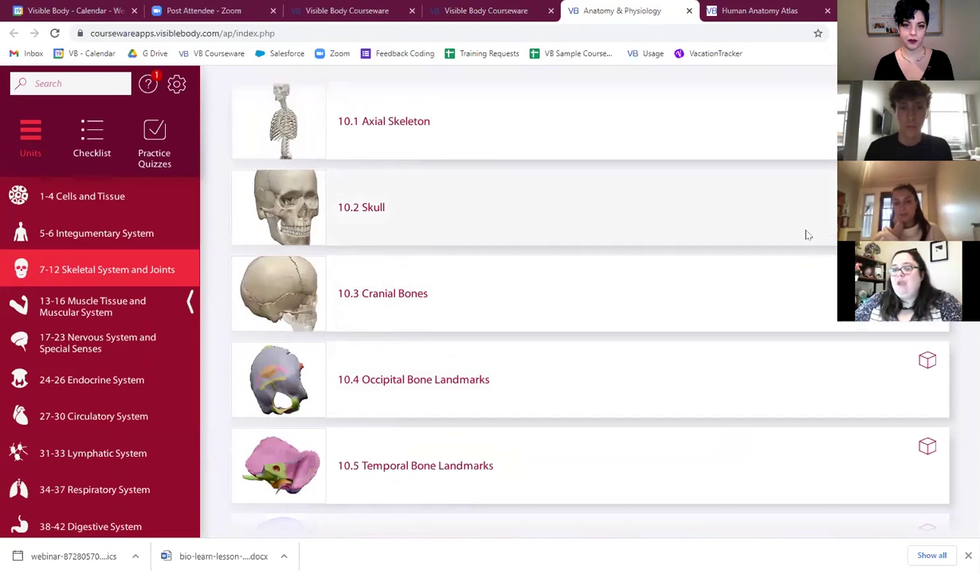
{"action": "scroll", "coordinate": [923, 396], "scroll_direction": "down", "scroll_amount": 3}
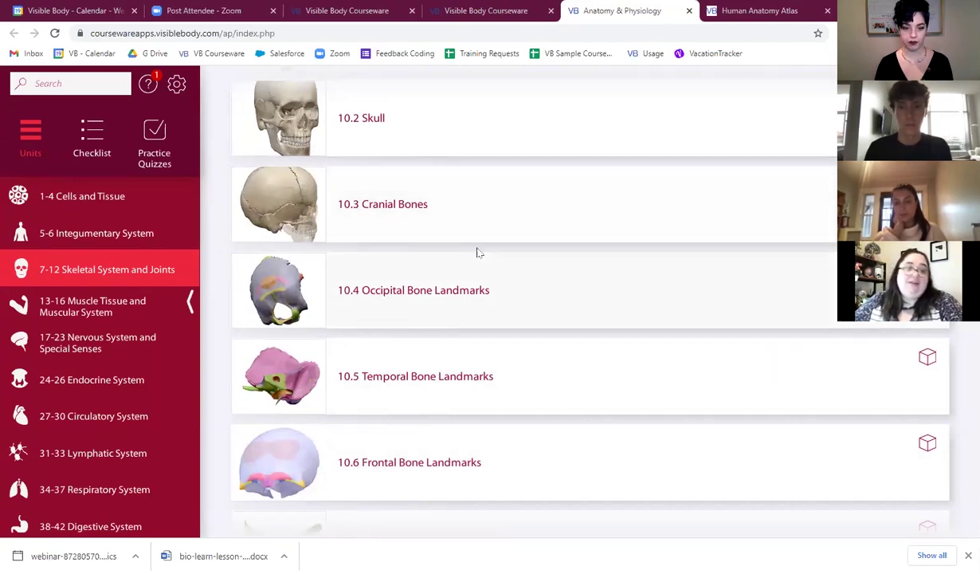
{"action": "scroll", "coordinate": [327, 199], "scroll_direction": "down", "scroll_amount": 1}
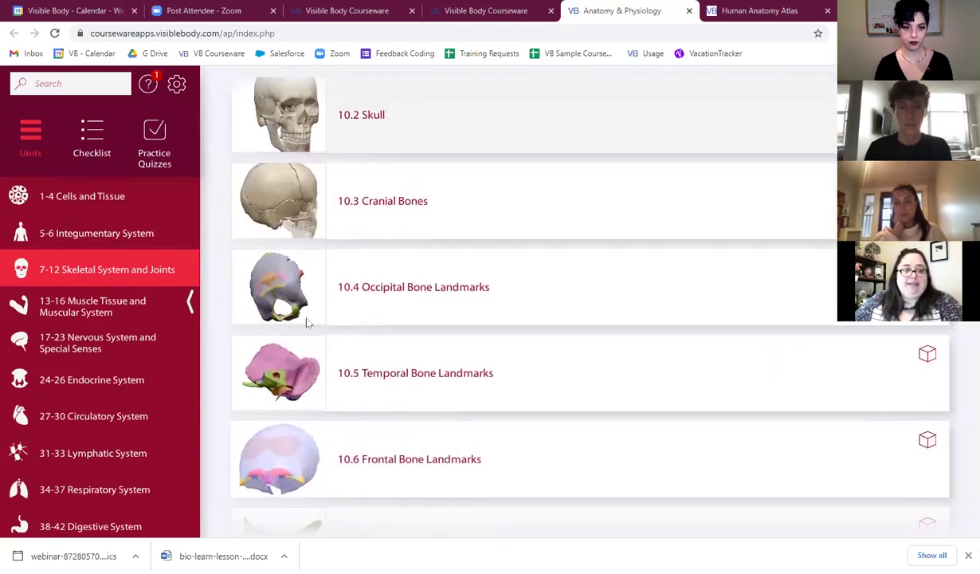
{"action": "scroll", "coordinate": [307, 322], "scroll_direction": "down", "scroll_amount": 3}
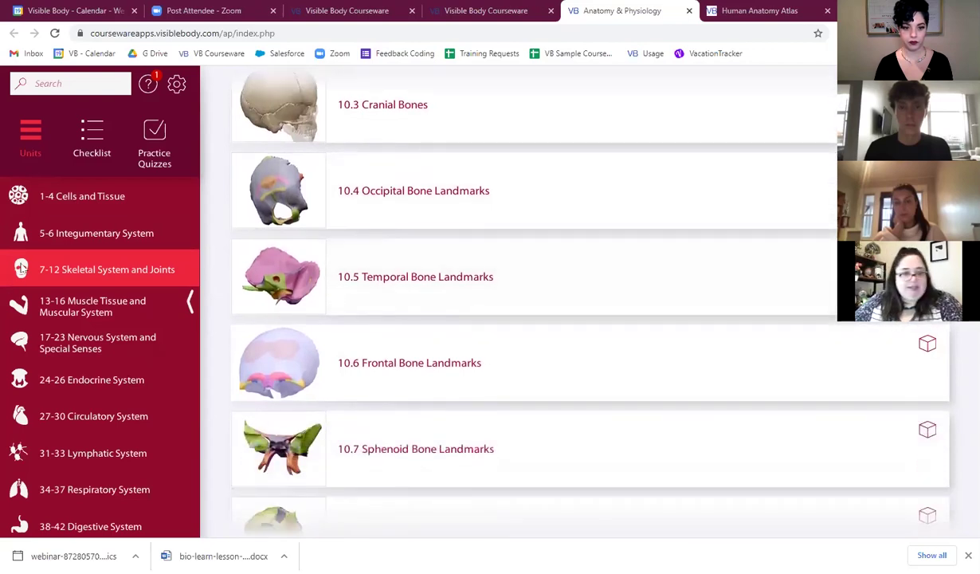
{"action": "left_click", "coordinate": [82, 195]}
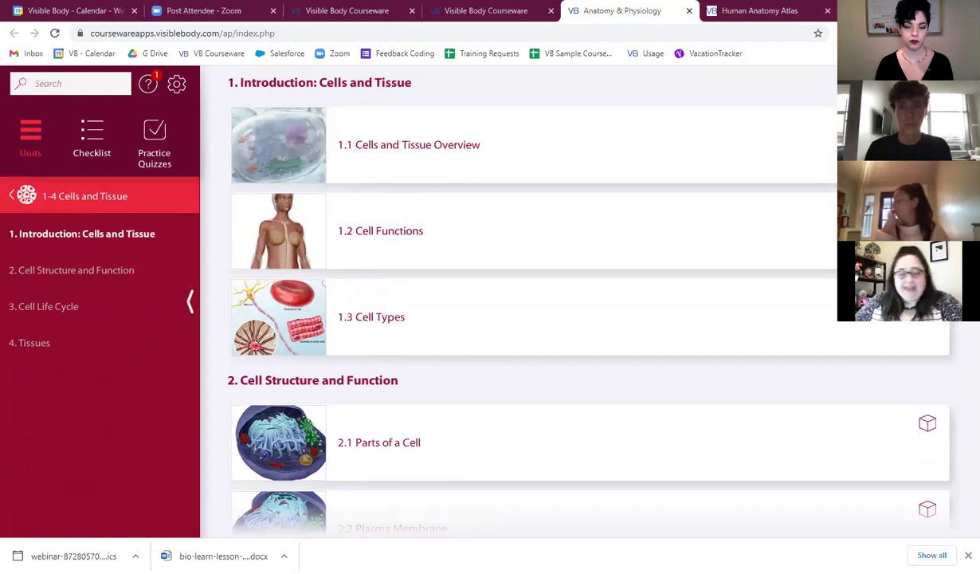
{"action": "left_click", "coordinate": [439, 144]}
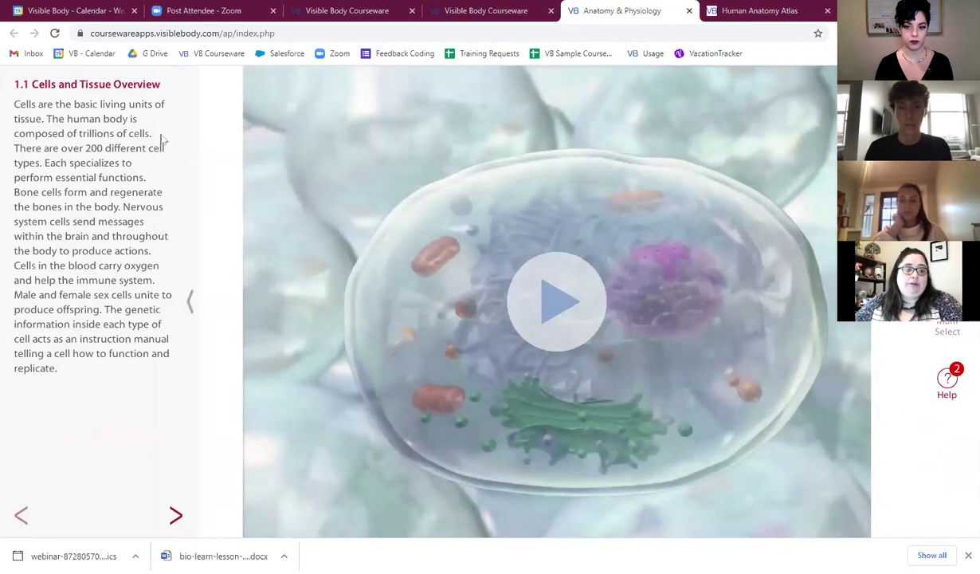
Step: Reopen 1.1 Cells and Tissue Overview, play its animation briefly, pause it and return to the section list
{"action": "left_click", "coordinate": [484, 100]}
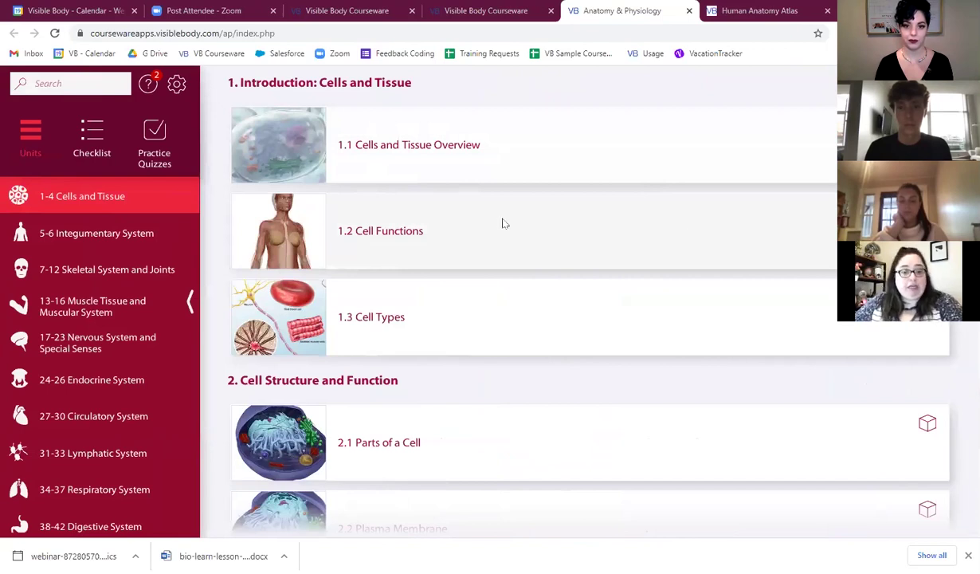
{"action": "left_click", "coordinate": [518, 152]}
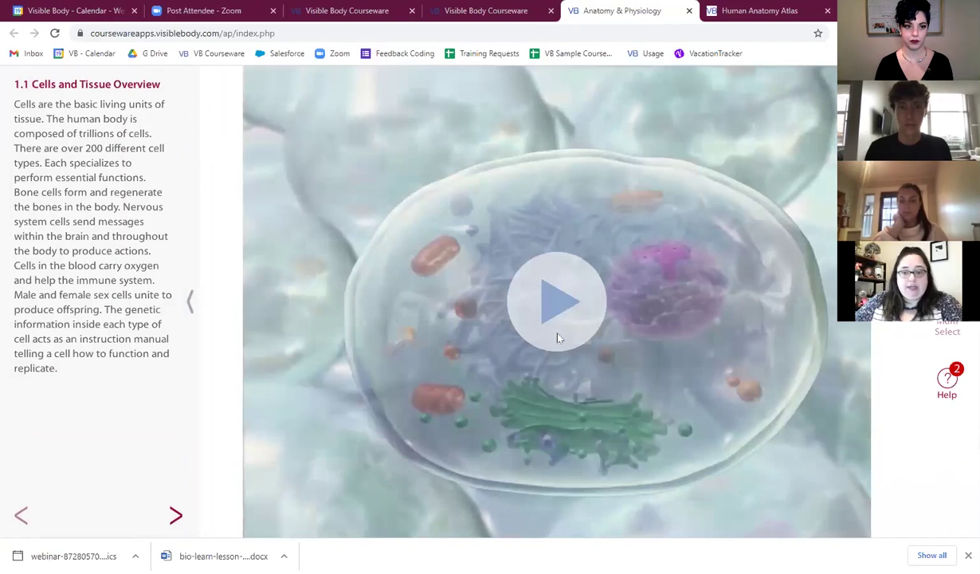
{"action": "left_click", "coordinate": [558, 333]}
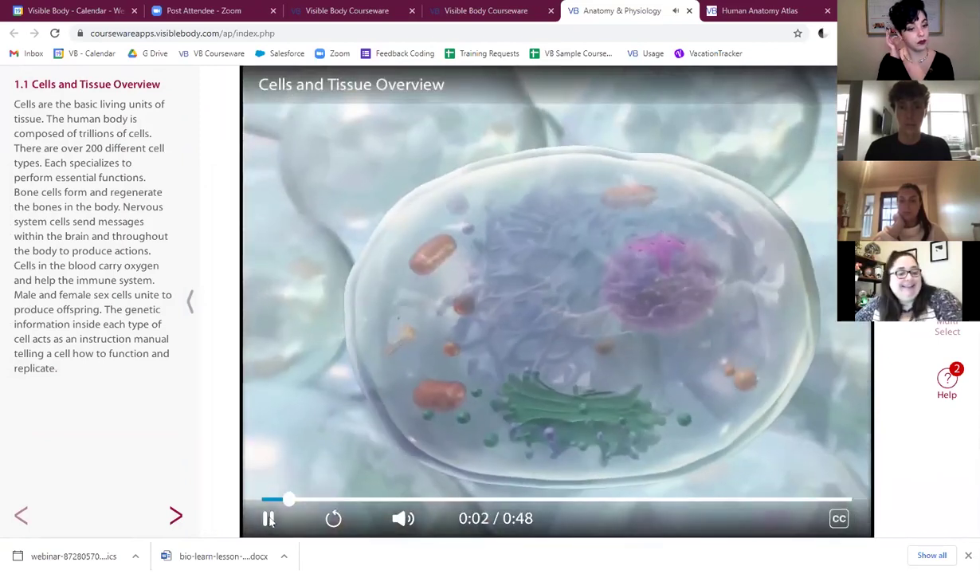
{"action": "left_click", "coordinate": [526, 271]}
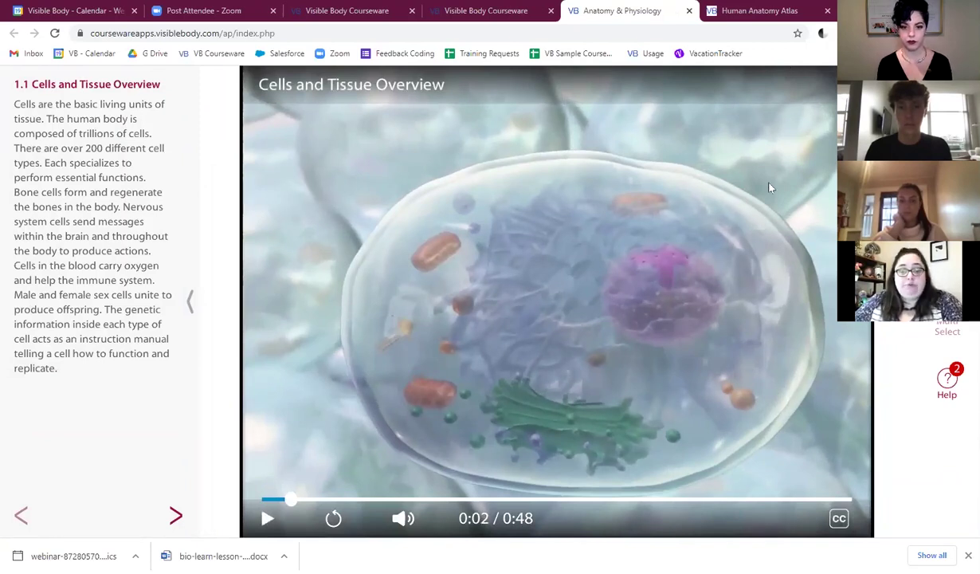
{"action": "key", "text": "Escape"}
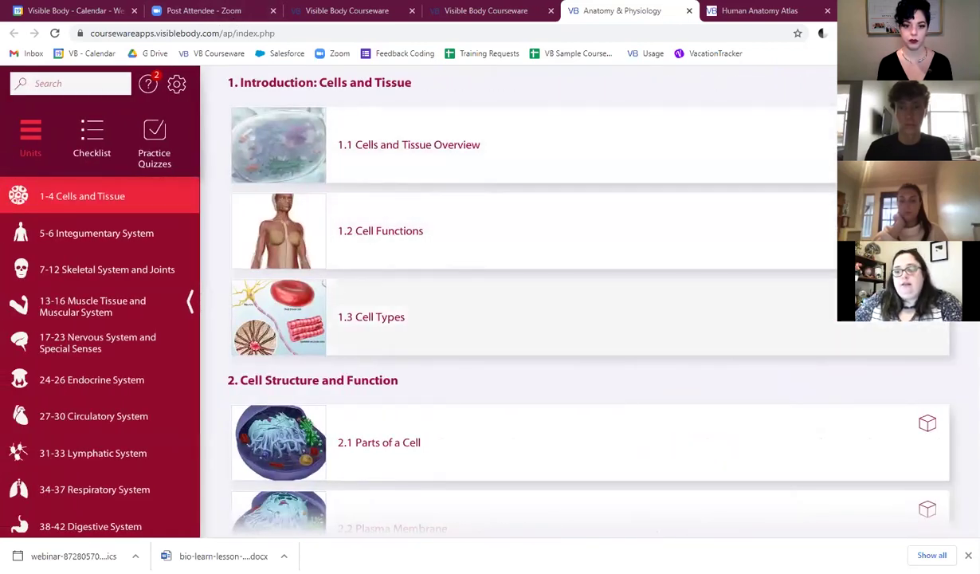
Step: Switch back to the Axial Skeleton assignment preview in Visible Body Courseware and show it in a maximized window
{"action": "left_click", "coordinate": [367, 316]}
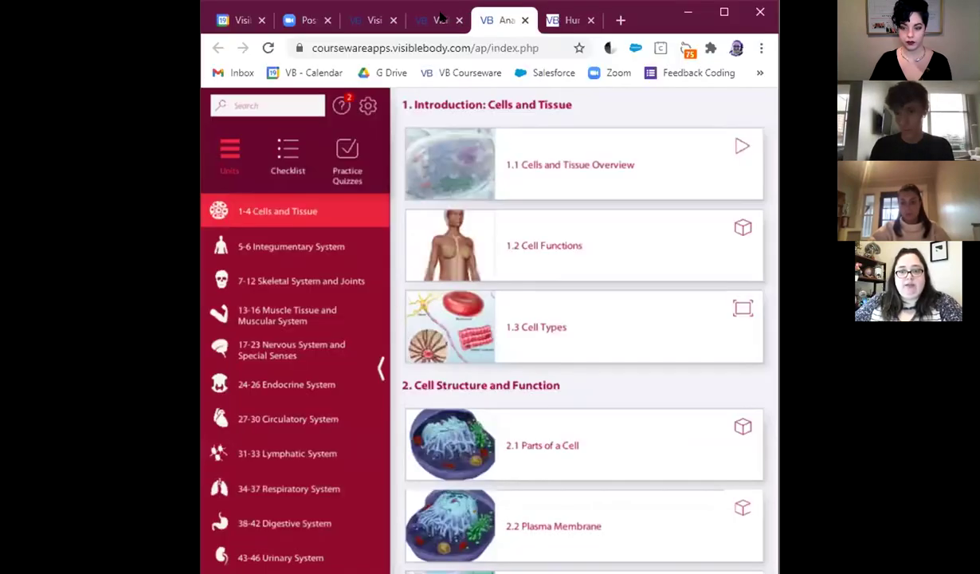
{"action": "left_click", "coordinate": [441, 19]}
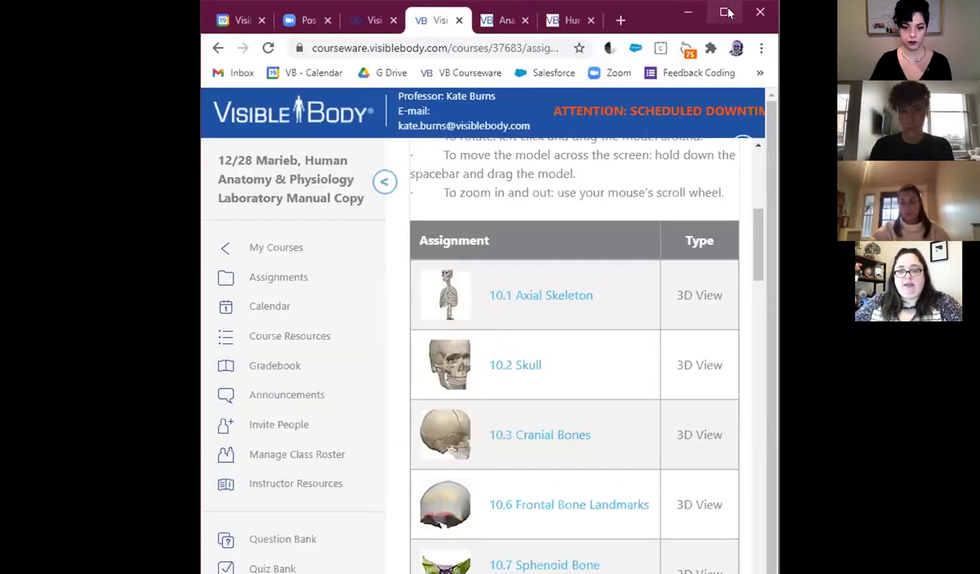
{"action": "left_click", "coordinate": [725, 12]}
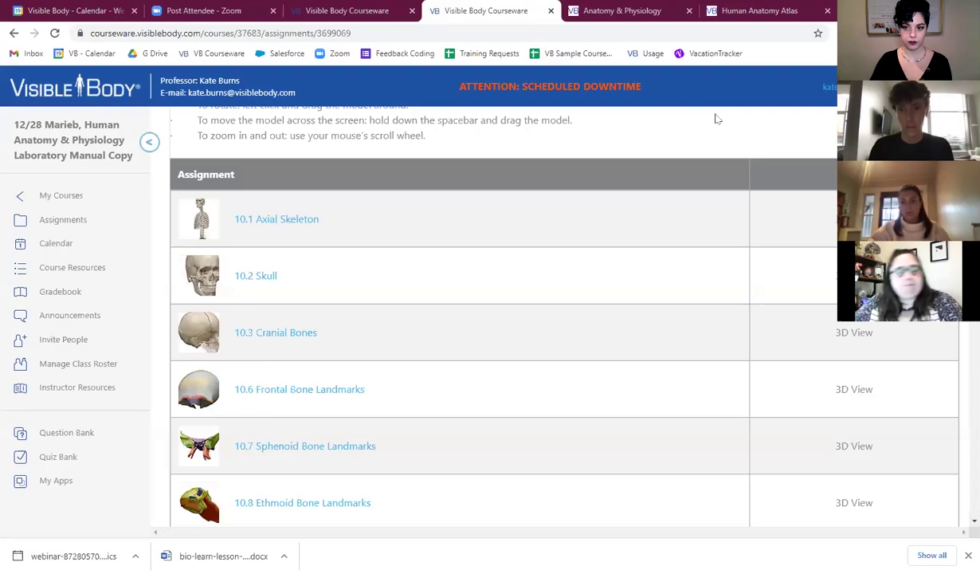
{"action": "scroll", "coordinate": [733, 132], "scroll_direction": "up", "scroll_amount": 1}
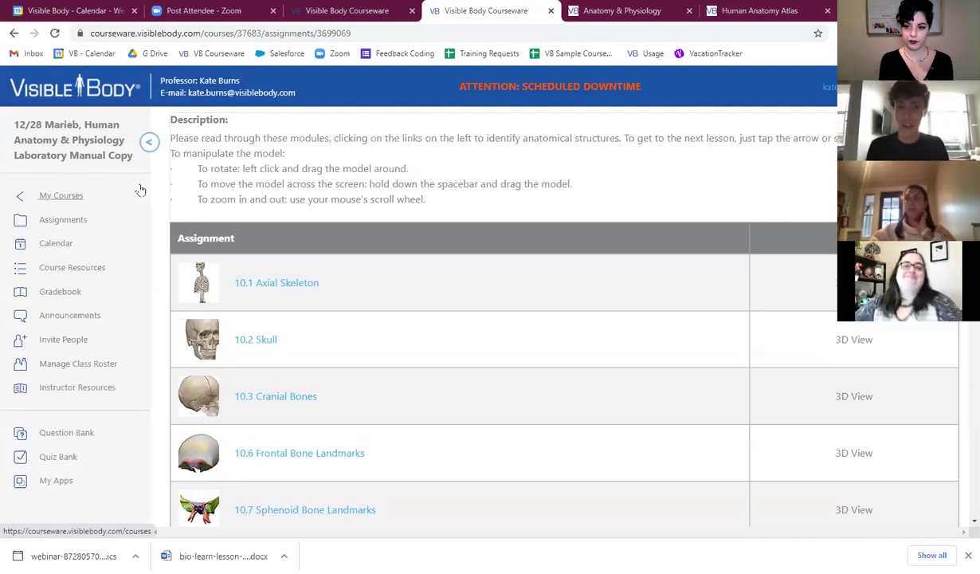
Step: Open My Apps and examine the web apps, the mobile installation instructions, the activation credentials and the app share links
{"action": "left_click", "coordinate": [51, 483]}
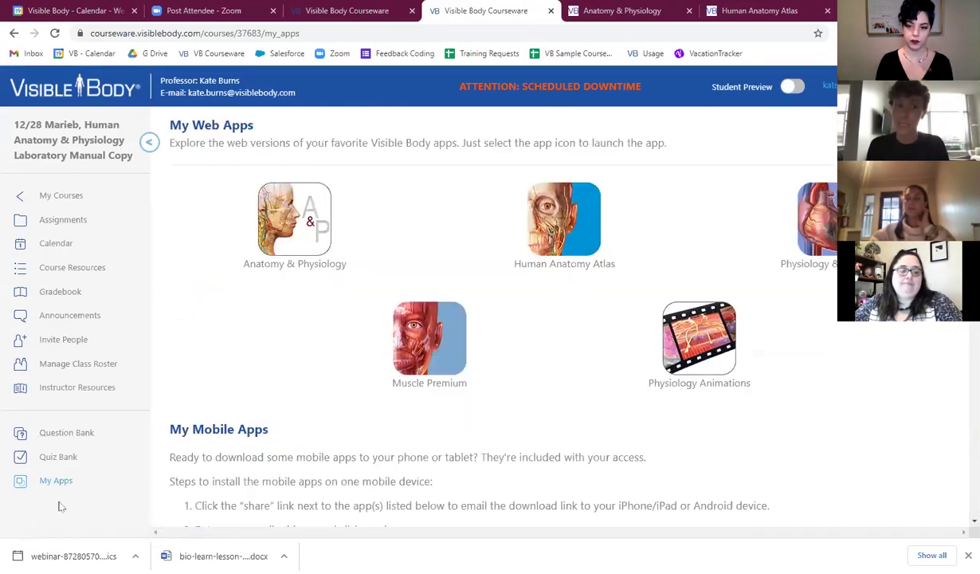
{"action": "scroll", "coordinate": [377, 284], "scroll_direction": "down", "scroll_amount": 3}
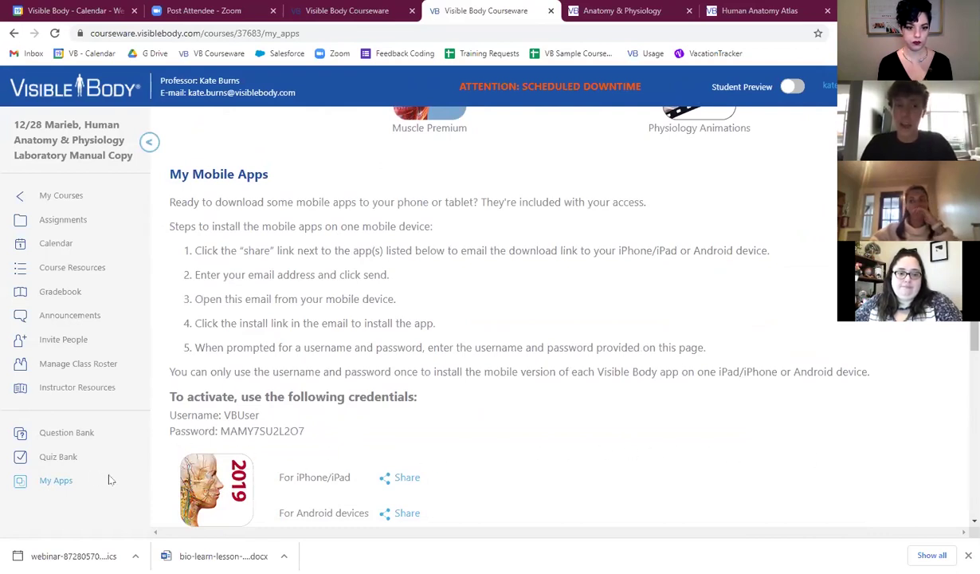
{"action": "scroll", "coordinate": [297, 444], "scroll_direction": "down", "scroll_amount": 3}
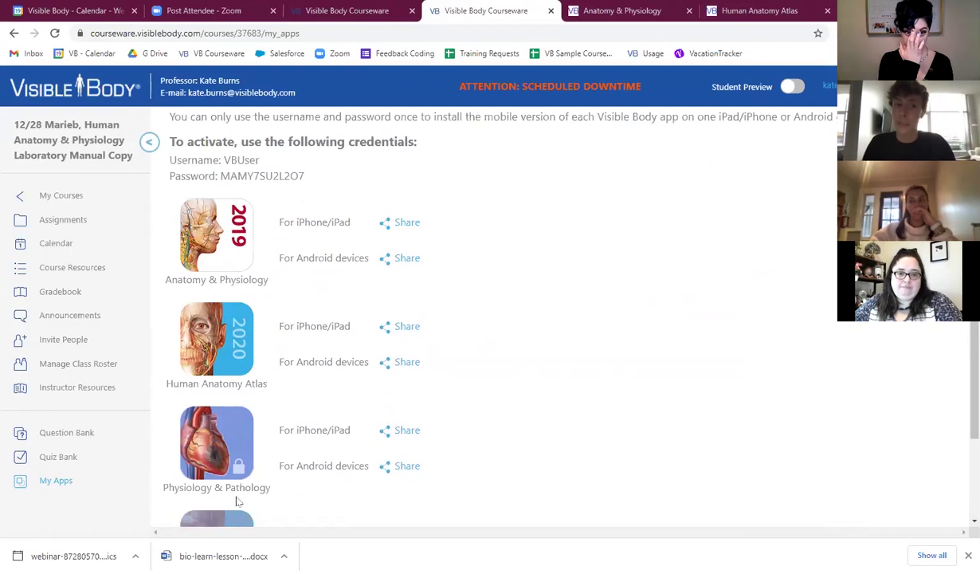
{"action": "scroll", "coordinate": [480, 406], "scroll_direction": "down", "scroll_amount": 2}
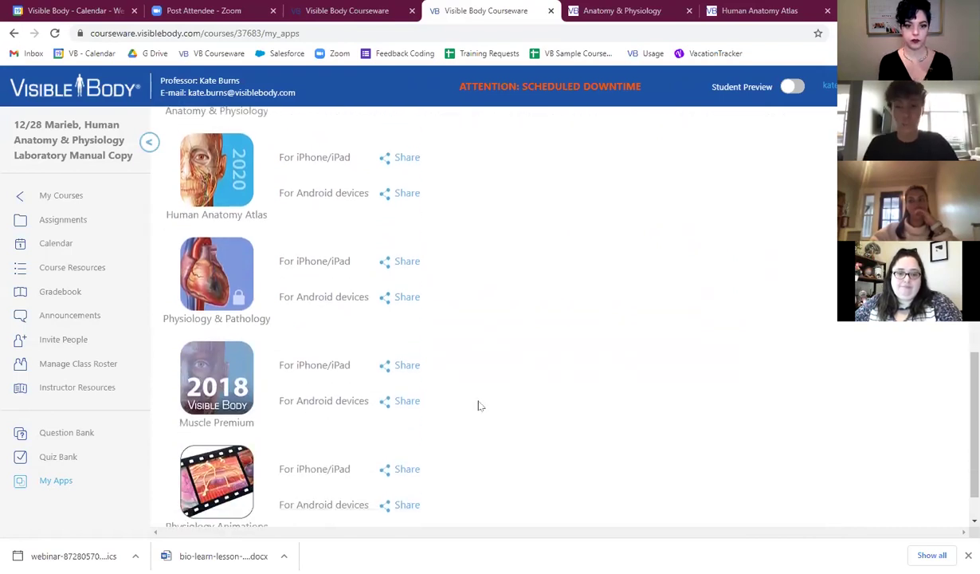
{"action": "scroll", "coordinate": [562, 389], "scroll_direction": "up", "scroll_amount": 2}
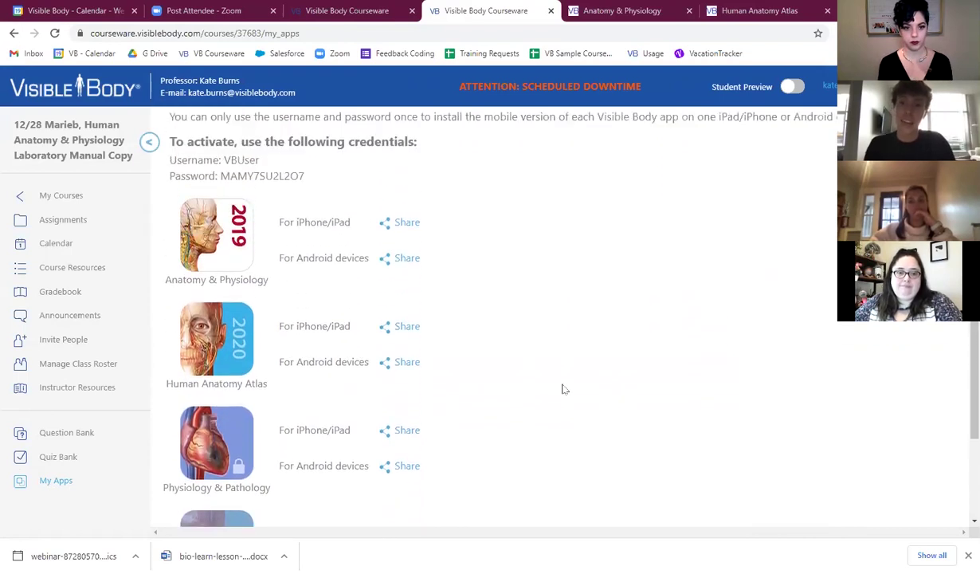
{"action": "scroll", "coordinate": [560, 381], "scroll_direction": "up", "scroll_amount": 2}
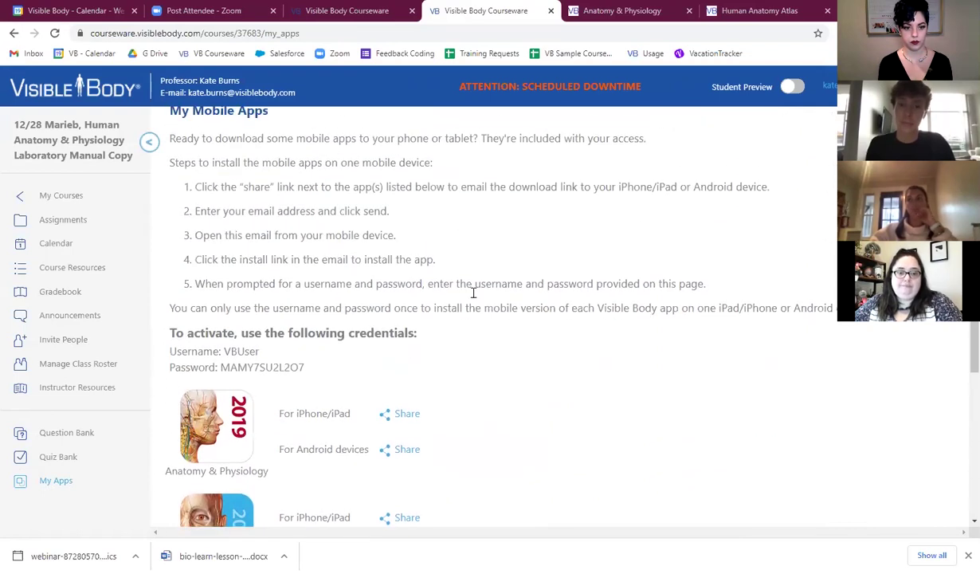
{"action": "left_click_drag", "start_coordinate": [306, 368], "coordinate": [165, 352]}
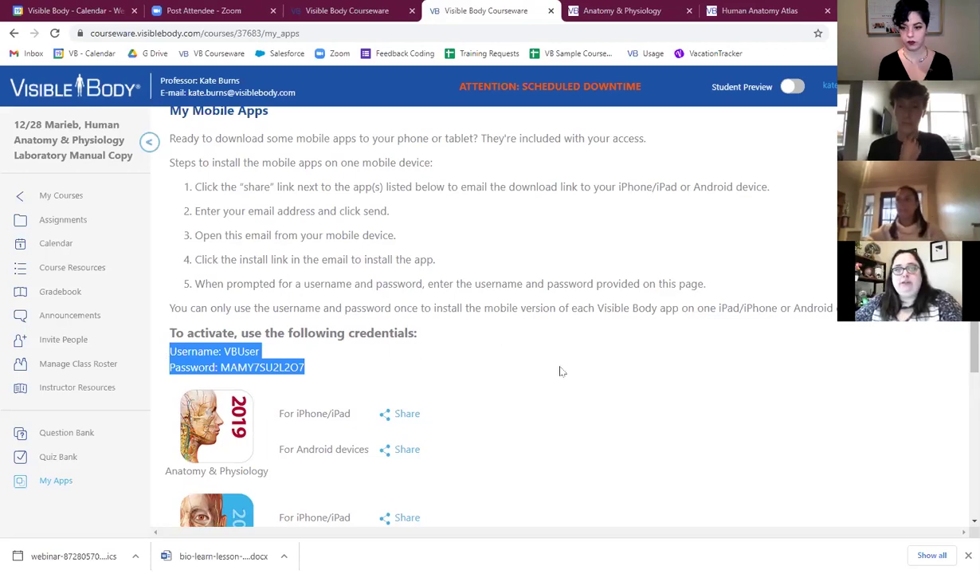
{"action": "scroll", "coordinate": [470, 374], "scroll_direction": "down", "scroll_amount": 4}
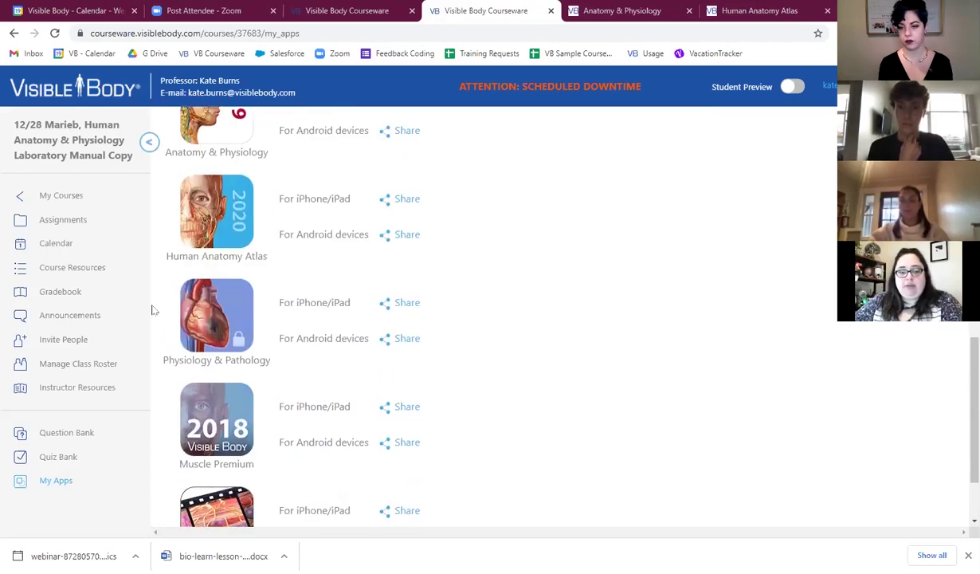
{"action": "scroll", "coordinate": [390, 378], "scroll_direction": "up", "scroll_amount": 5}
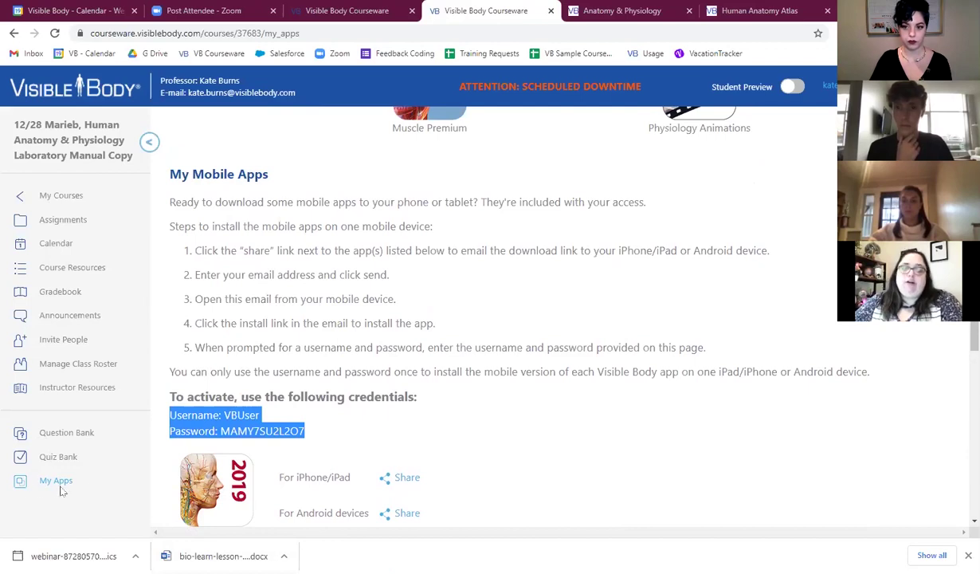
Step: Return to the My Courses list
{"action": "left_click", "coordinate": [62, 195]}
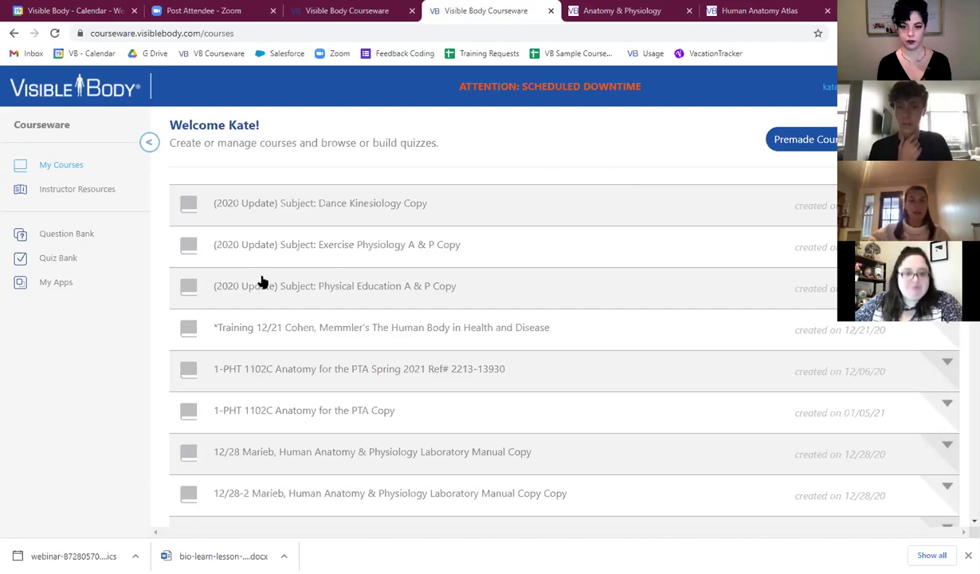
Step: Open the Modules - Skeletal System draft in the "The Skeleton: Bones and Joints" folder of the *Training 12/21 course and review its chapters
{"action": "left_click", "coordinate": [306, 328]}
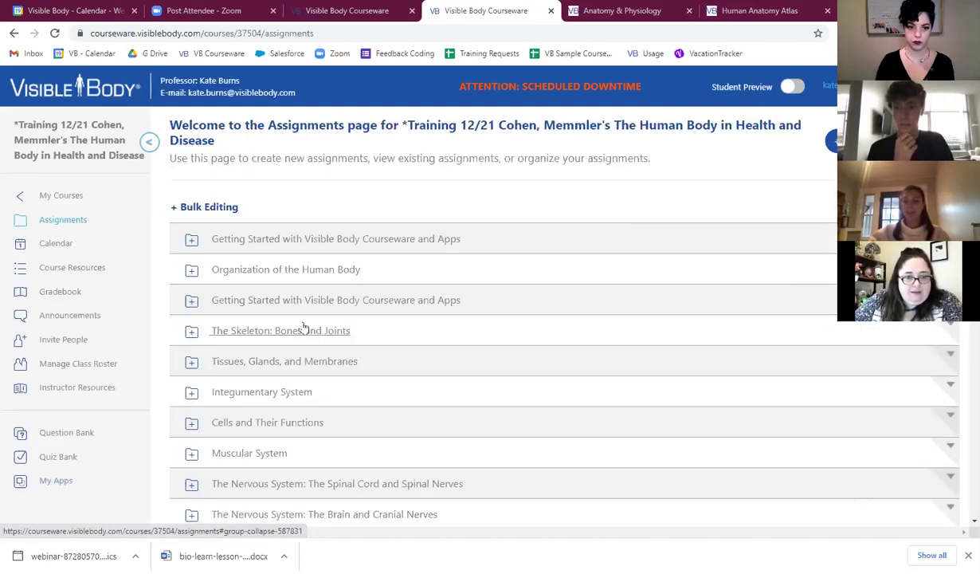
{"action": "left_click", "coordinate": [192, 332]}
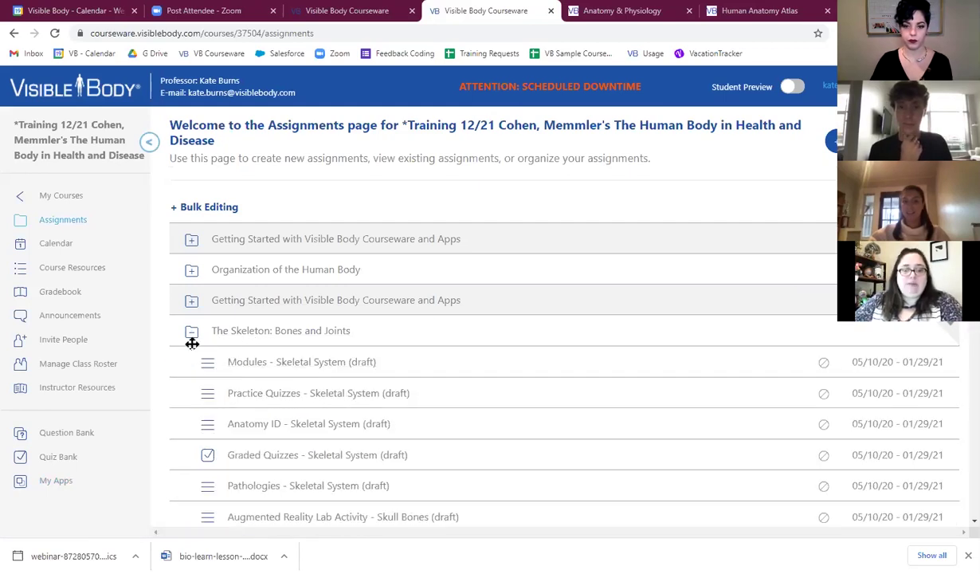
{"action": "left_click", "coordinate": [246, 366]}
{"action": "scroll", "coordinate": [481, 218], "scroll_direction": "down", "scroll_amount": 3}
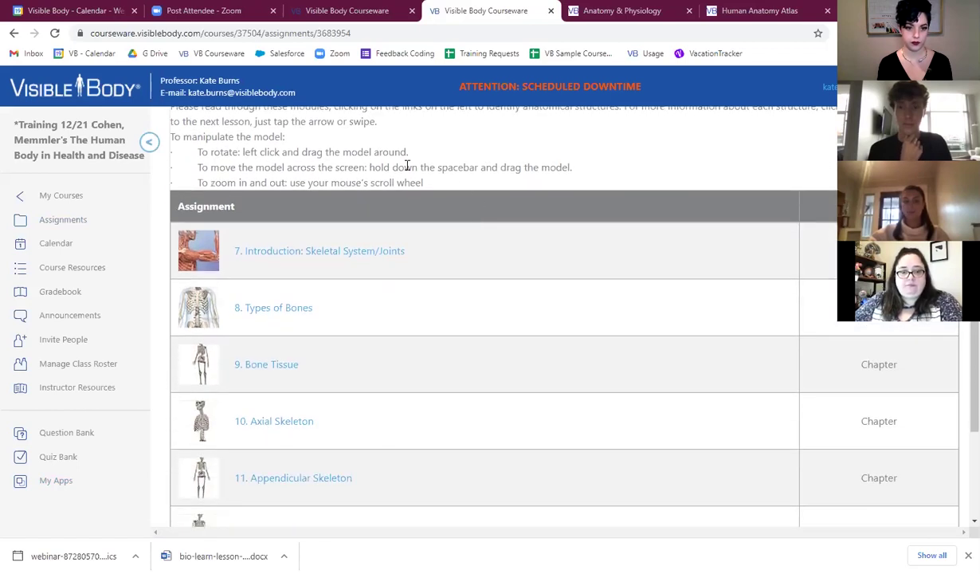
{"action": "scroll", "coordinate": [219, 374], "scroll_direction": "down", "scroll_amount": 3}
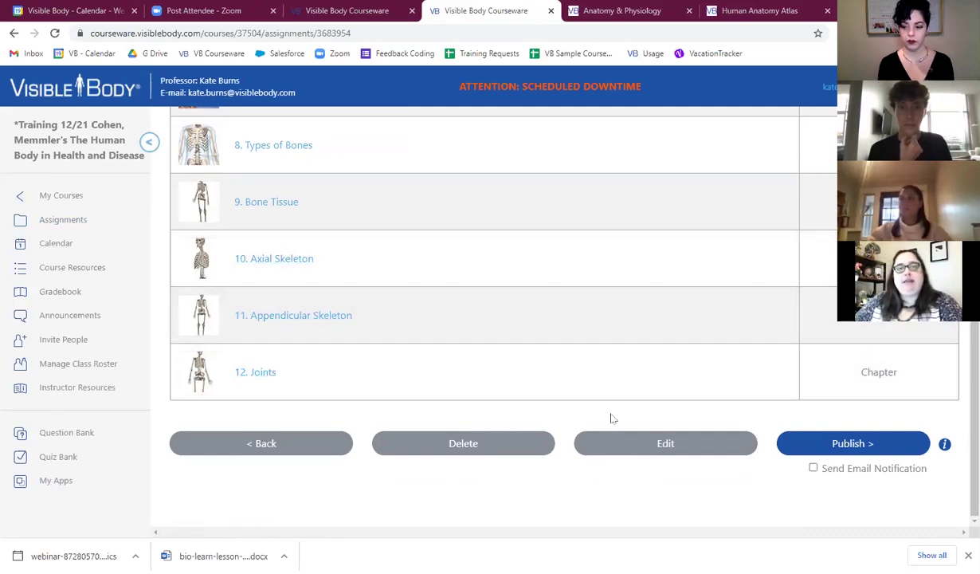
Step: Edit the Modules - Skeletal System assignment and open its content selection, reviewing the Anatomy & Physiology units
{"action": "left_click", "coordinate": [669, 444]}
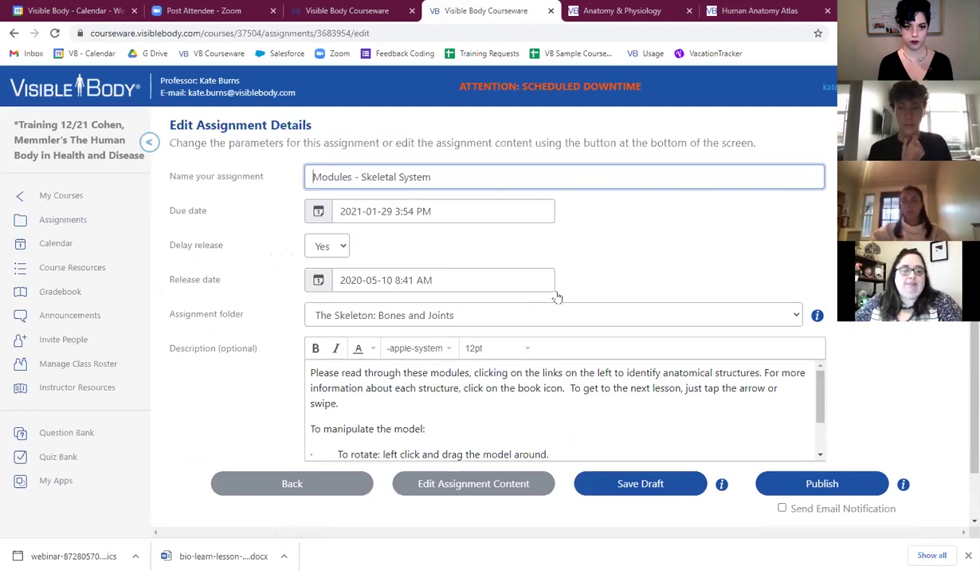
{"action": "scroll", "coordinate": [698, 309], "scroll_direction": "down", "scroll_amount": 1}
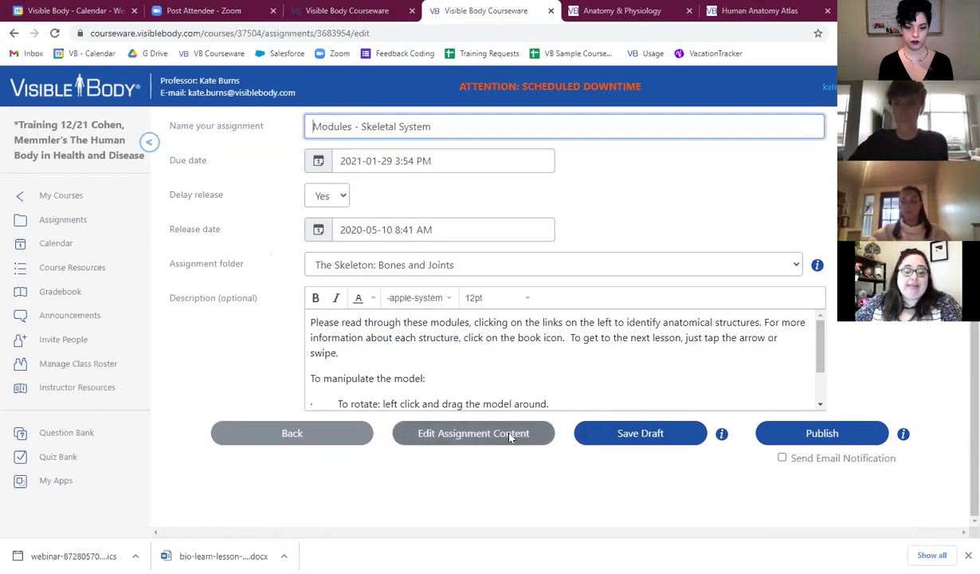
{"action": "left_click", "coordinate": [481, 434]}
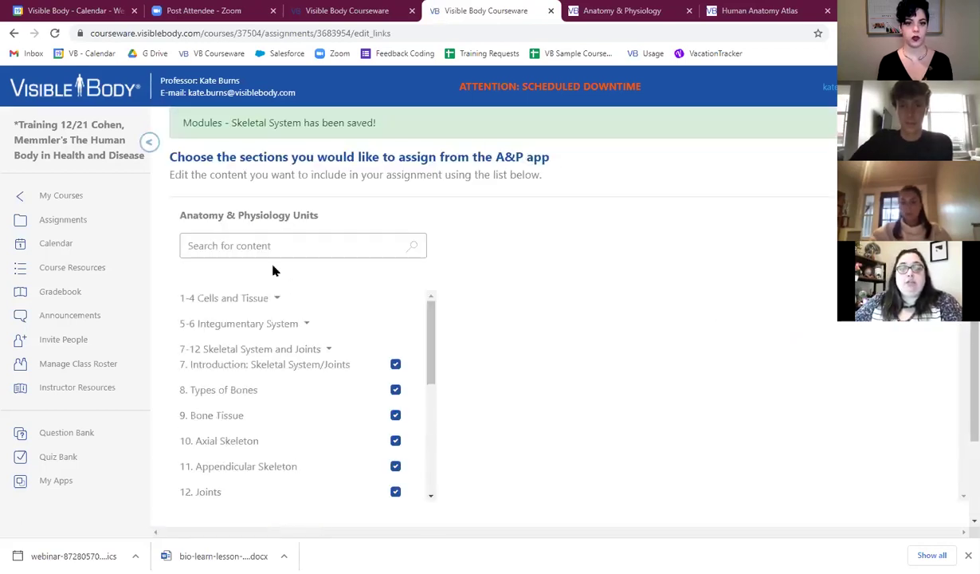
{"action": "scroll", "coordinate": [378, 430], "scroll_direction": "down", "scroll_amount": 3}
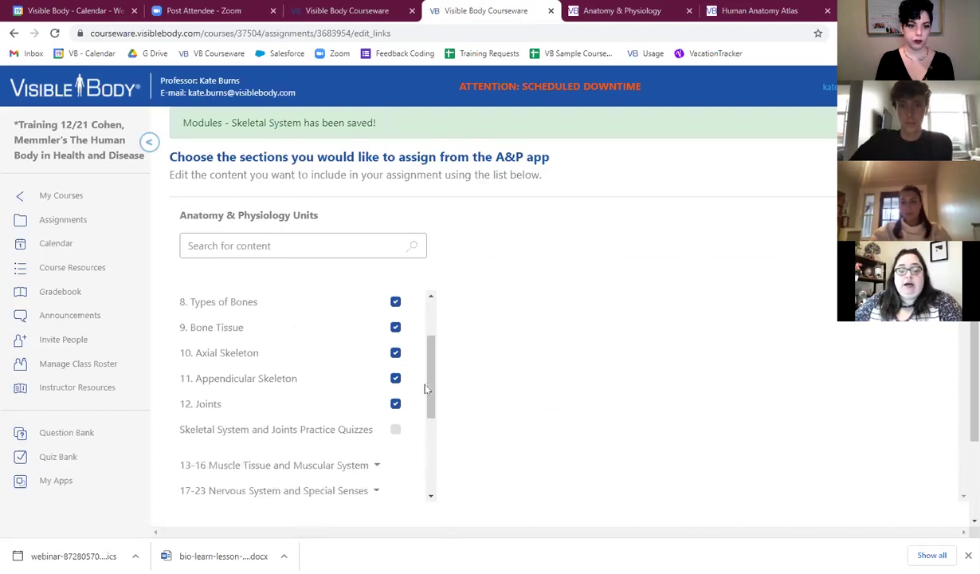
{"action": "scroll", "coordinate": [401, 378], "scroll_direction": "up", "scroll_amount": 3}
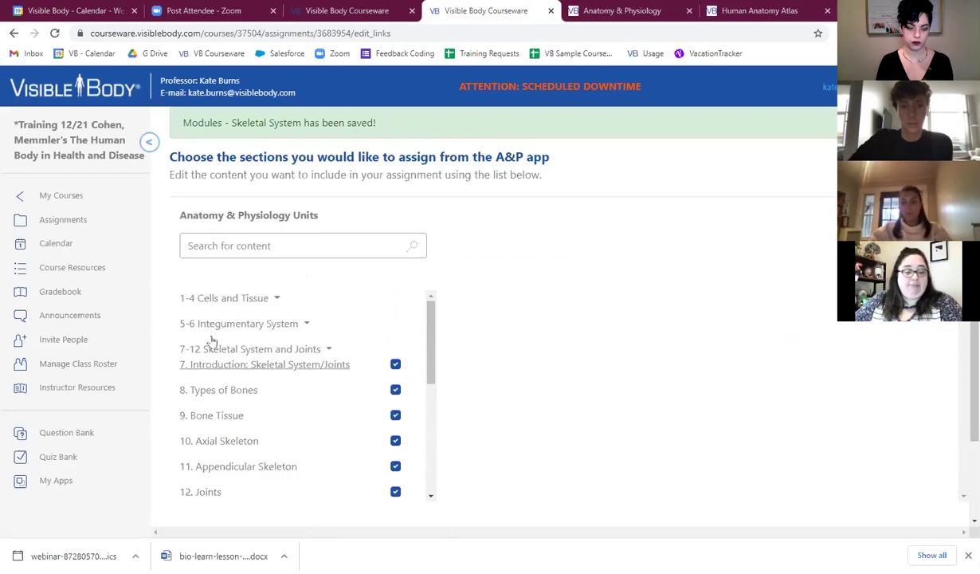
{"action": "scroll", "coordinate": [223, 363], "scroll_direction": "down", "scroll_amount": 1}
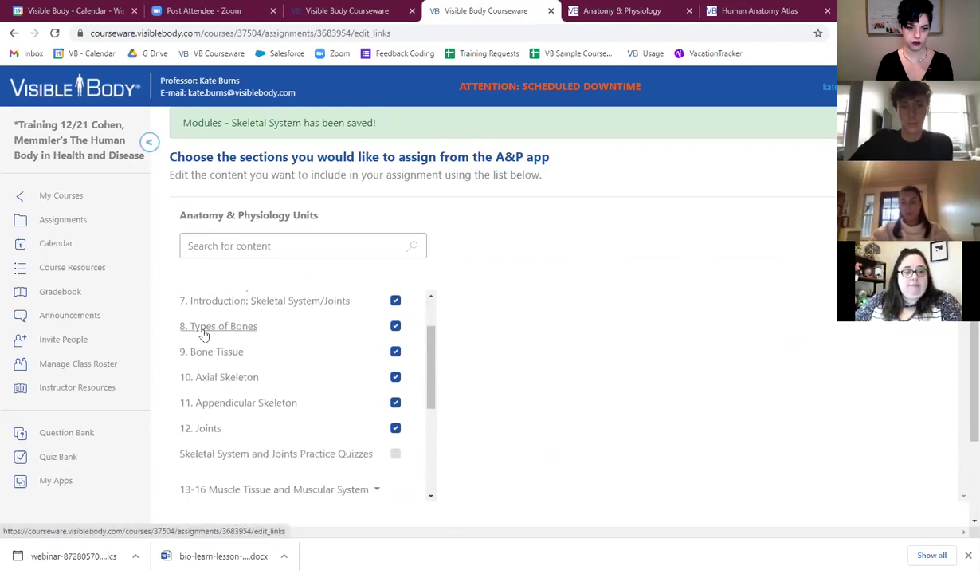
Step: In chapter 10 Axial Skeleton, exclude sections 10.4 Occipital Bone Landmarks and 10.5 Temporal Bone Landmarks from the assignment
{"action": "left_click", "coordinate": [220, 380]}
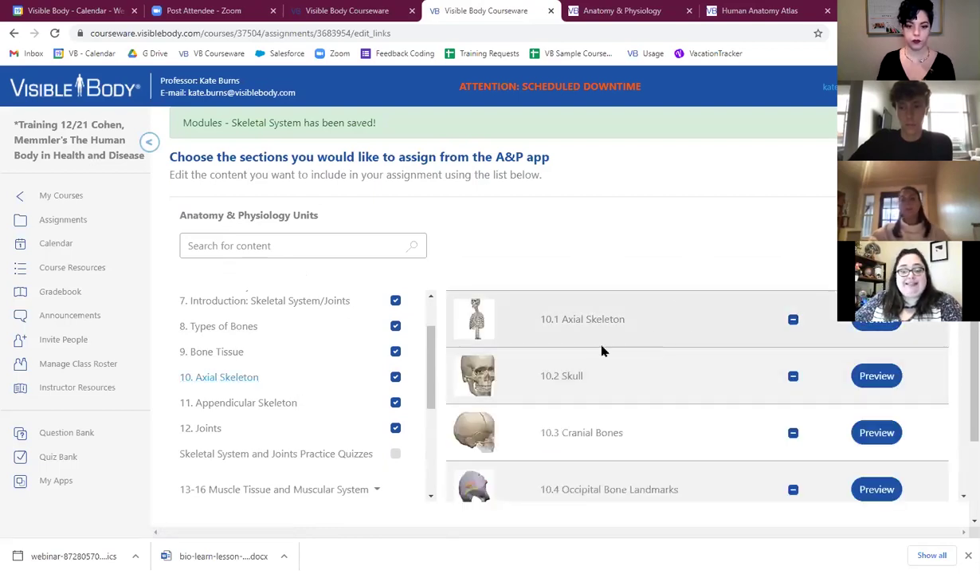
{"action": "scroll", "coordinate": [550, 368], "scroll_direction": "down", "scroll_amount": 1}
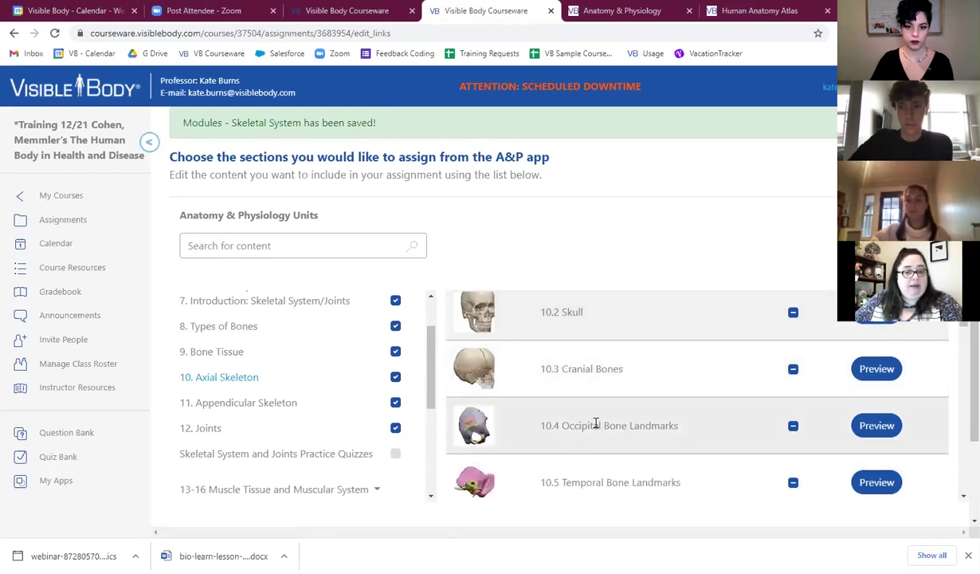
{"action": "left_click", "coordinate": [794, 426]}
{"action": "left_click", "coordinate": [794, 483]}
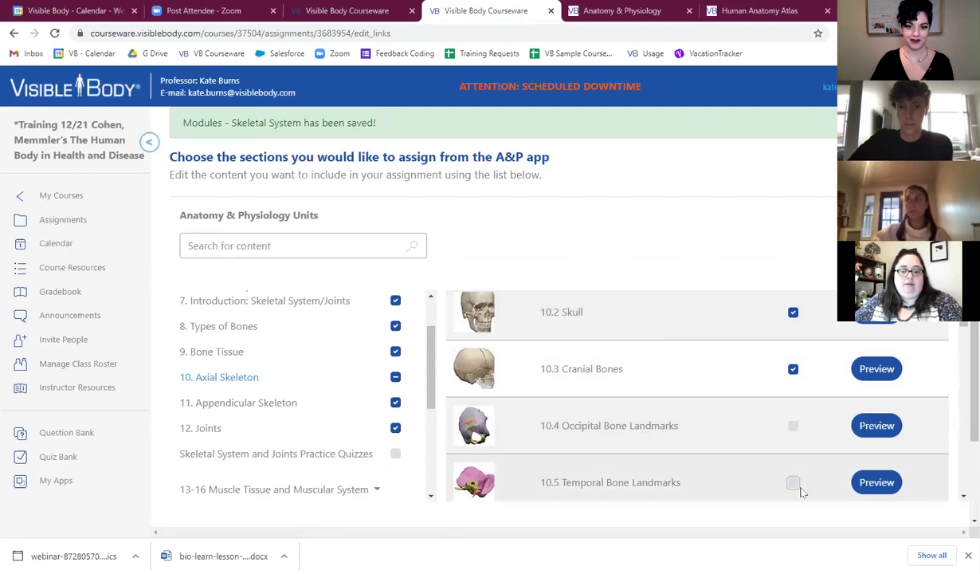
Step: Exclude chapters 12 Joints, 9 Bone Tissue, 8 Types of Bones and 7 Introduction, and show the Bone Tissue sections
{"action": "left_click", "coordinate": [395, 428]}
{"action": "left_click", "coordinate": [396, 353]}
{"action": "left_click", "coordinate": [395, 326]}
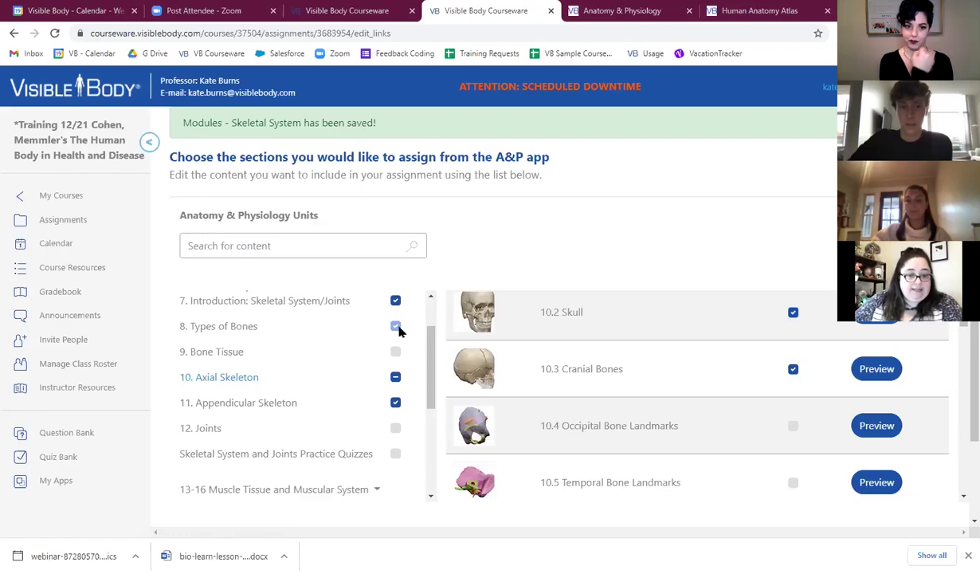
{"action": "left_click", "coordinate": [395, 300]}
{"action": "left_click", "coordinate": [223, 355]}
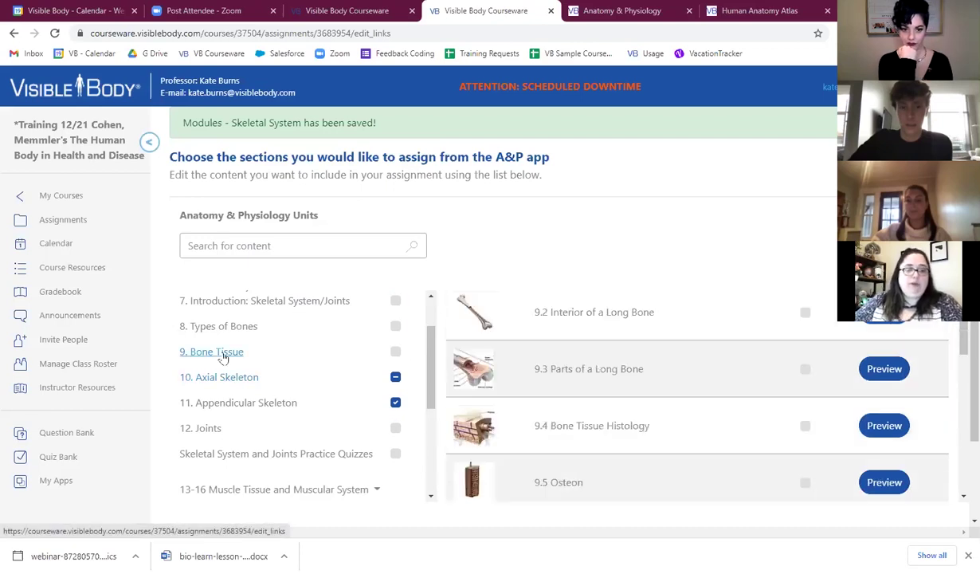
Step: Include chapter 8 Types of Bones again, but exclude its sections 8.4 Short Bones, 8.5 Irregular Bones and 8.6 Sesamoid Bones
{"action": "left_click", "coordinate": [396, 326]}
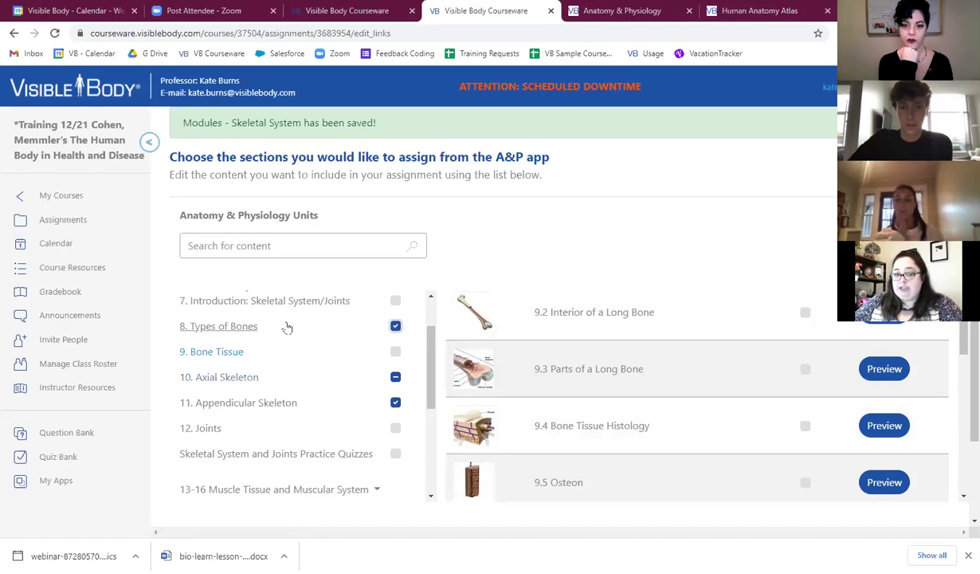
{"action": "left_click", "coordinate": [222, 328]}
{"action": "scroll", "coordinate": [745, 334], "scroll_direction": "down", "scroll_amount": 2}
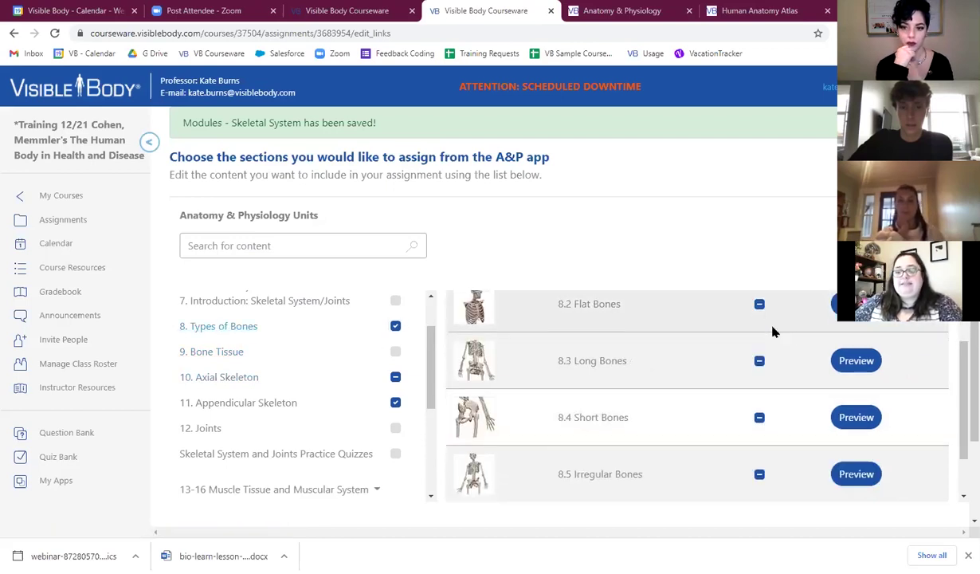
{"action": "scroll", "coordinate": [779, 446], "scroll_direction": "up", "scroll_amount": 2}
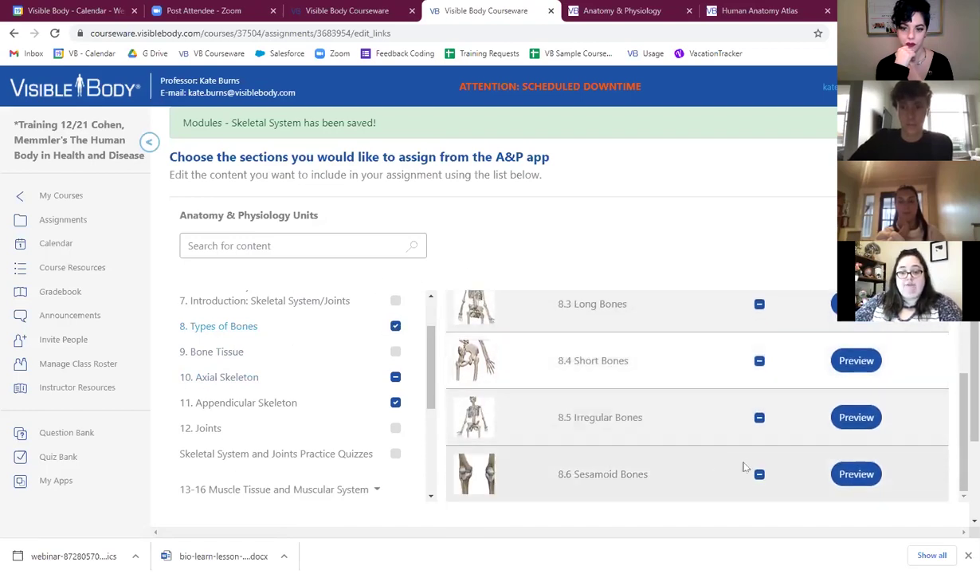
{"action": "left_click", "coordinate": [759, 475]}
{"action": "left_click", "coordinate": [760, 417]}
{"action": "left_click", "coordinate": [760, 360]}
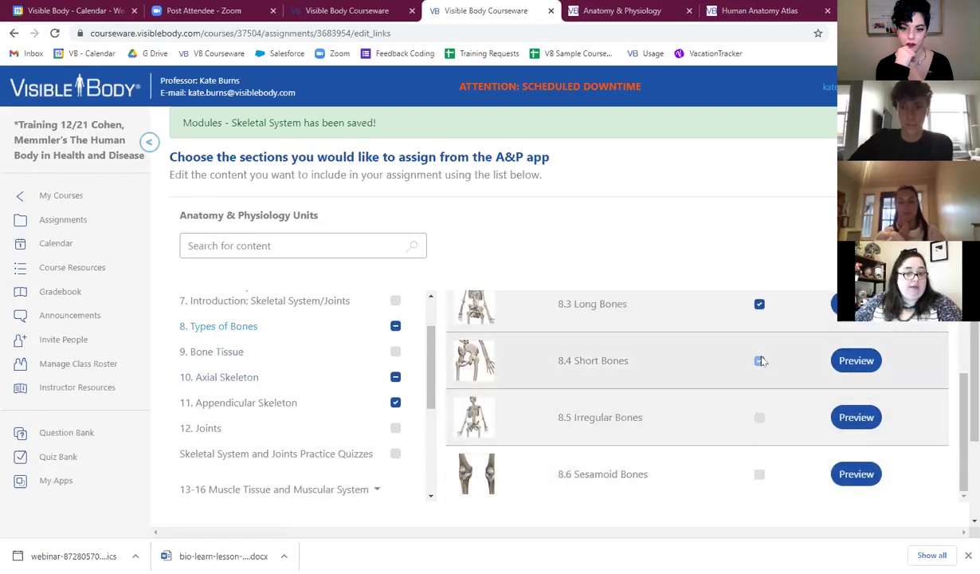
{"action": "scroll", "coordinate": [797, 343], "scroll_direction": "up", "scroll_amount": 2}
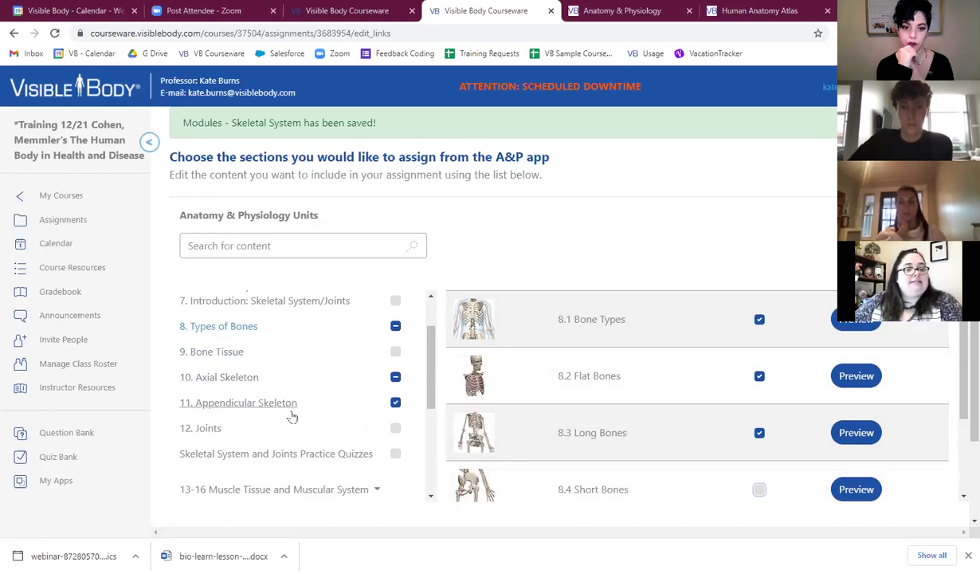
Step: In chapter 11 Appendicular Skeleton, exclude sections 11.25 Tarsus, 11.26 Foot Arches and 11.27 Foot
{"action": "left_click", "coordinate": [221, 407]}
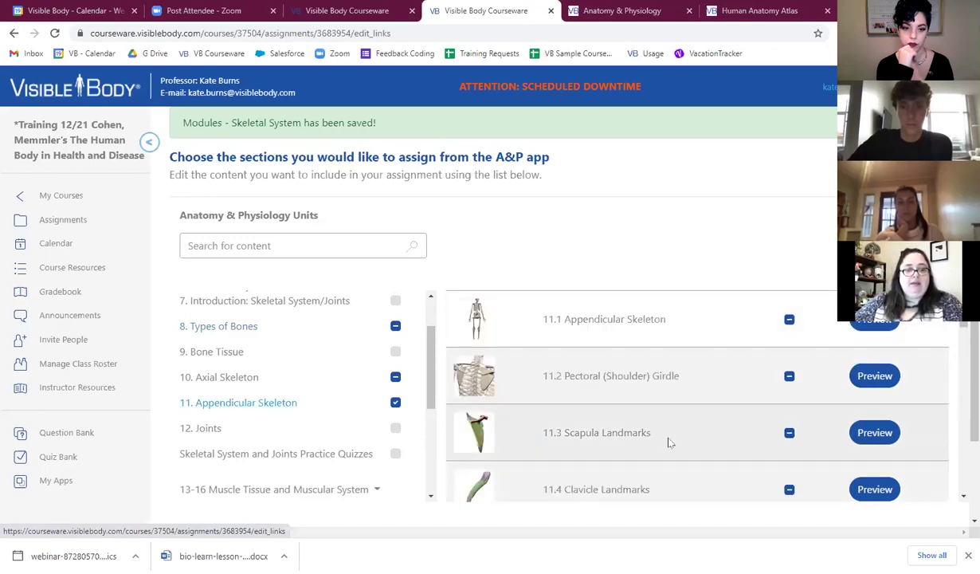
{"action": "scroll", "coordinate": [770, 311], "scroll_direction": "down", "scroll_amount": 9}
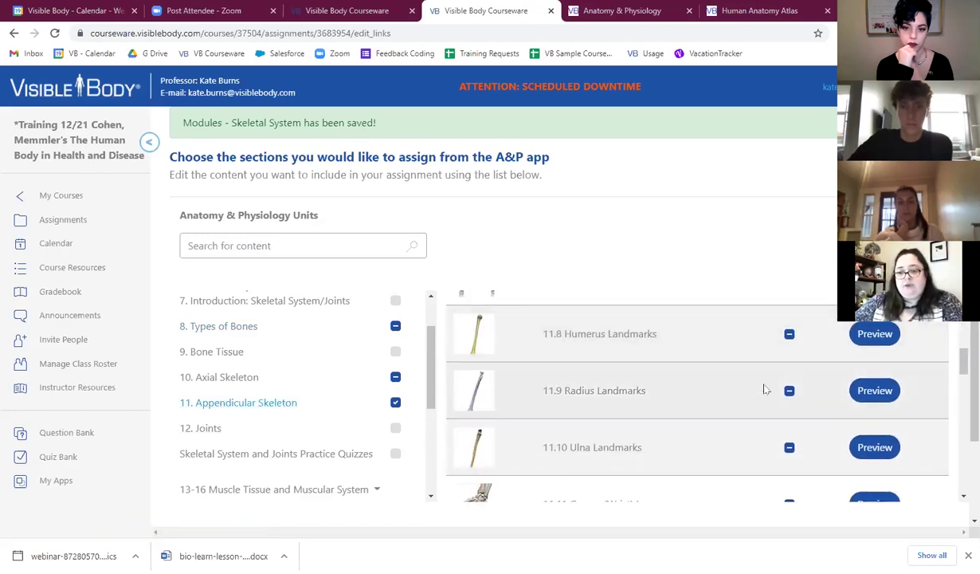
{"action": "scroll", "coordinate": [764, 410], "scroll_direction": "down", "scroll_amount": 12}
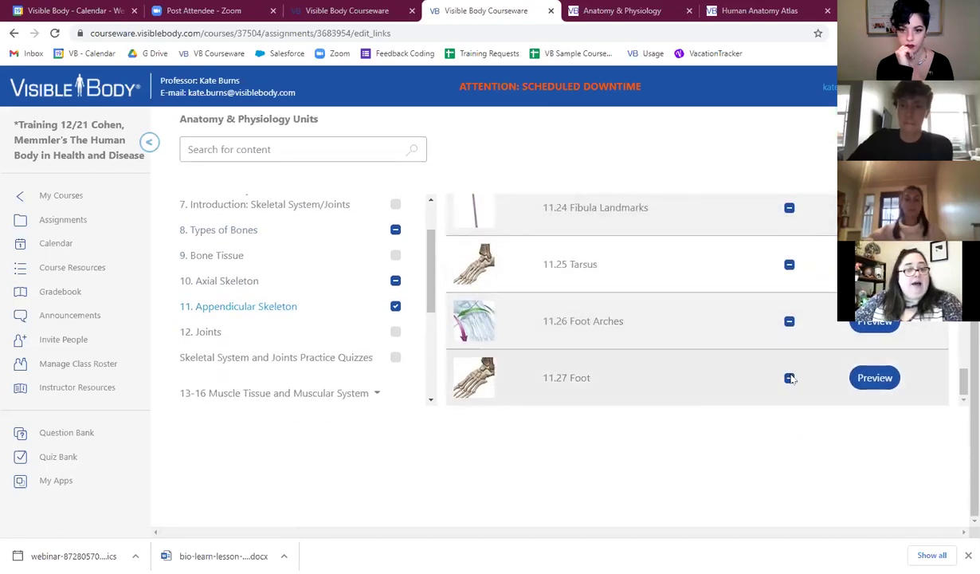
{"action": "left_click", "coordinate": [790, 379]}
{"action": "left_click", "coordinate": [789, 320]}
{"action": "left_click", "coordinate": [789, 263]}
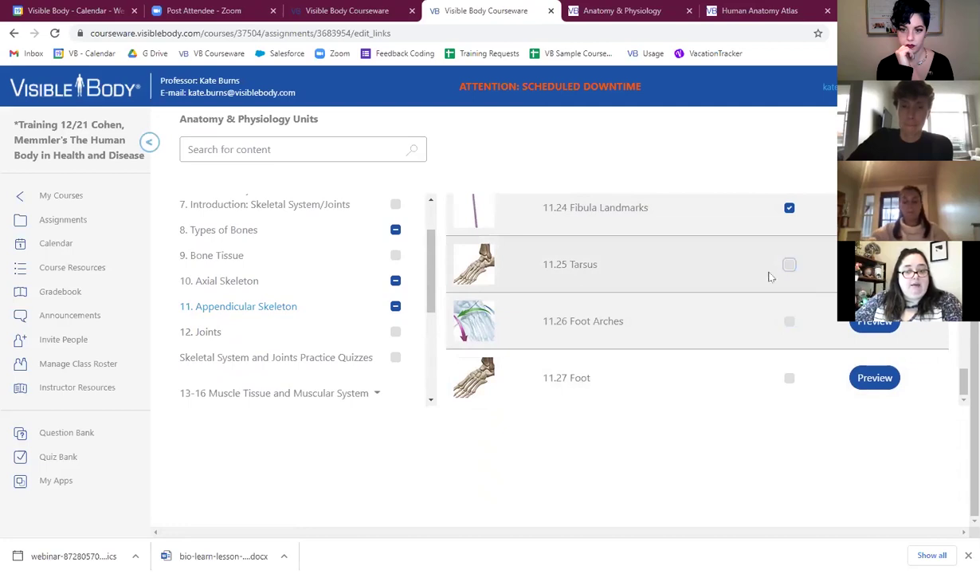
{"action": "scroll", "coordinate": [765, 285], "scroll_direction": "up", "scroll_amount": 1}
{"action": "scroll", "coordinate": [763, 285], "scroll_direction": "up", "scroll_amount": 2}
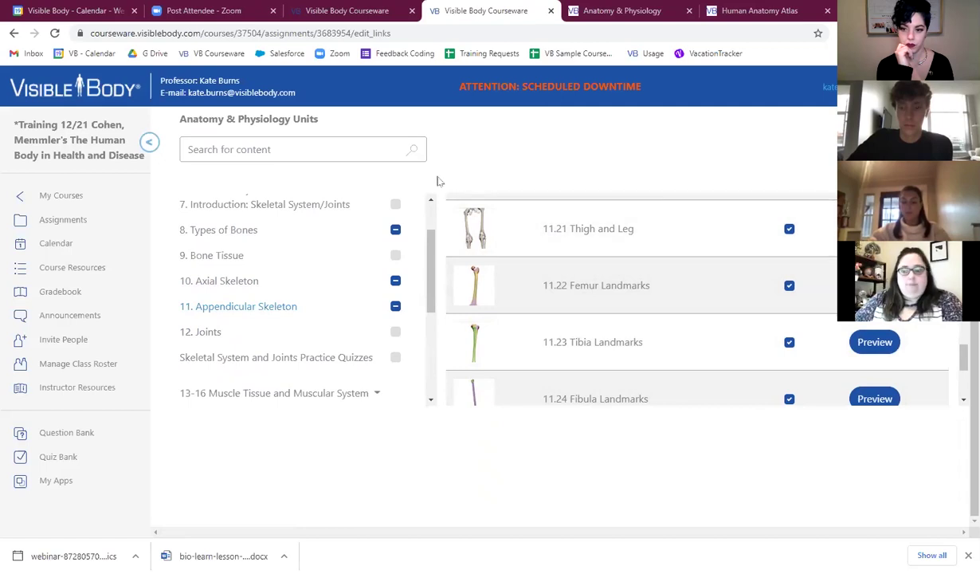
{"action": "scroll", "coordinate": [759, 376], "scroll_direction": "down", "scroll_amount": 3}
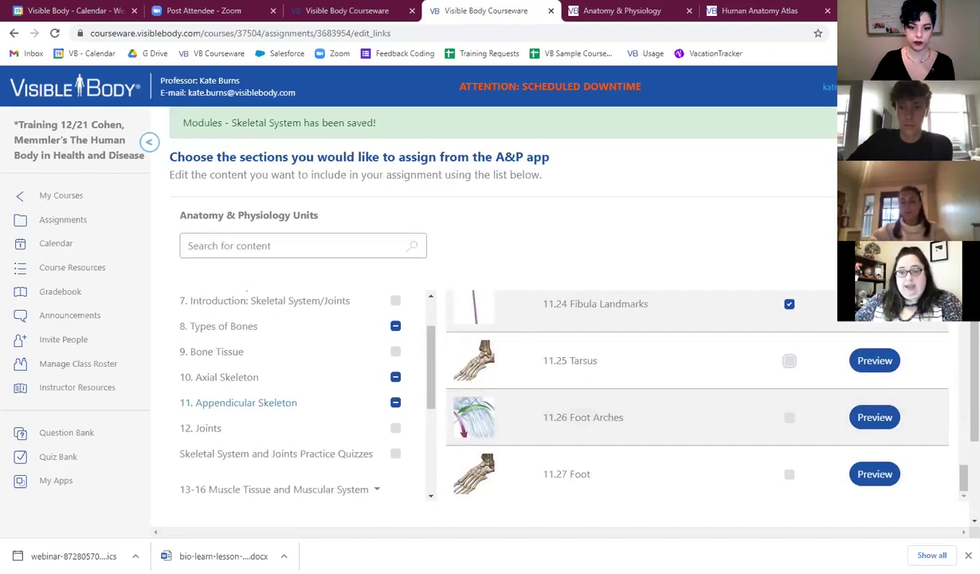
Step: Remove chapters 10 Axial Skeleton and 11 Appendicular Skeleton entirely from the assignment
{"action": "left_click", "coordinate": [395, 403]}
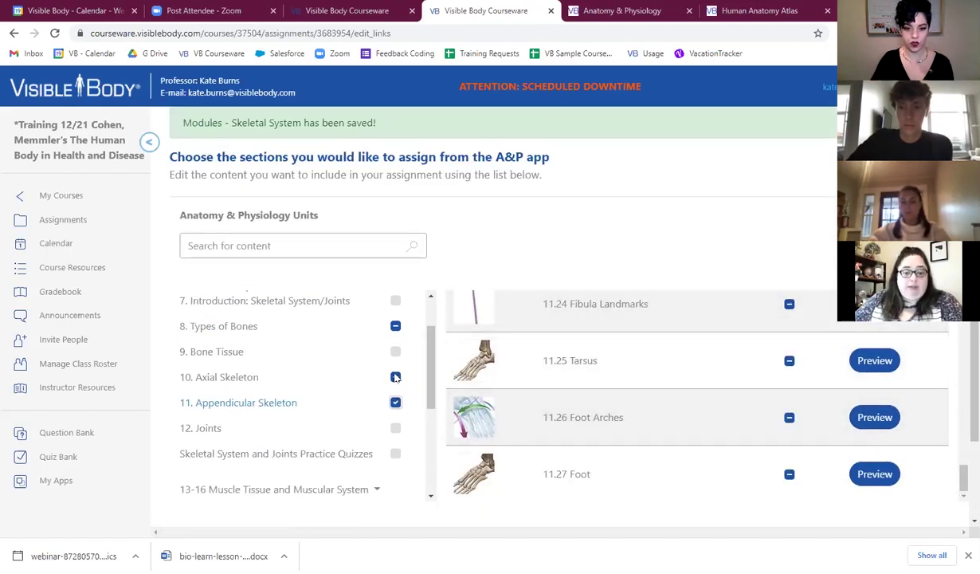
{"action": "left_click", "coordinate": [397, 384]}
{"action": "left_click", "coordinate": [395, 377]}
{"action": "left_click", "coordinate": [395, 403]}
{"action": "left_click", "coordinate": [395, 378]}
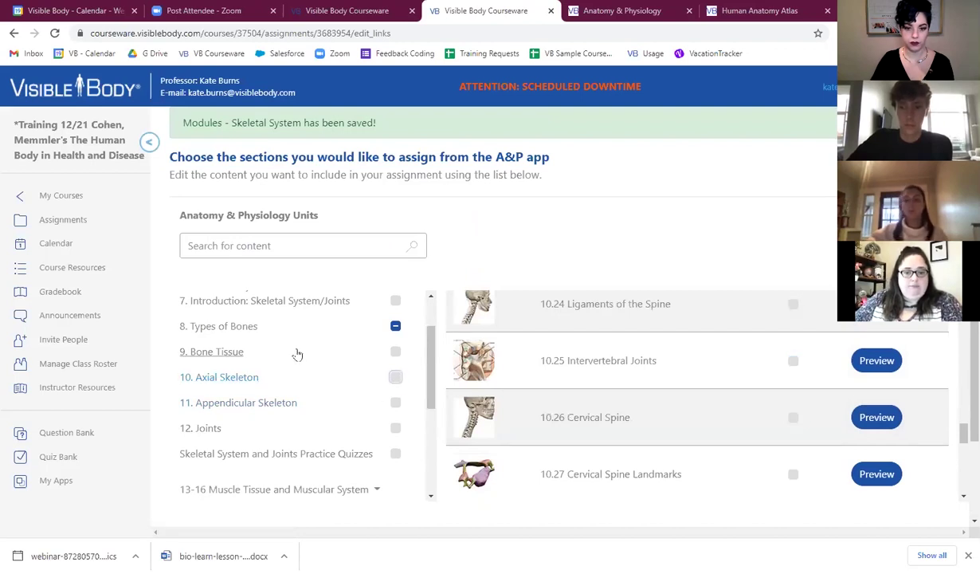
Step: Include sections 8.4 Short Bones and 8.5 Irregular Bones of chapter 8 again and save the assignment content
{"action": "left_click", "coordinate": [236, 328]}
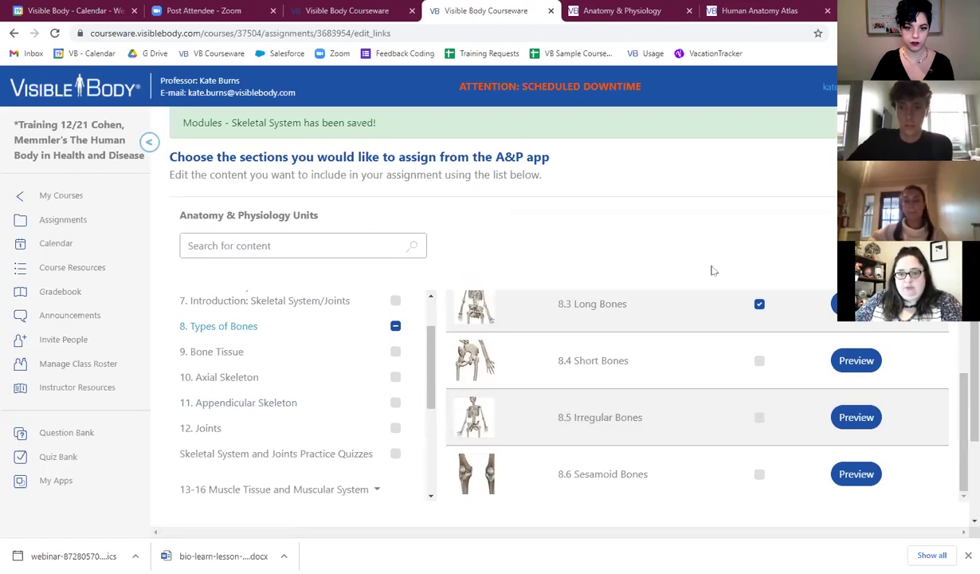
{"action": "left_click", "coordinate": [760, 361]}
{"action": "left_click", "coordinate": [760, 416]}
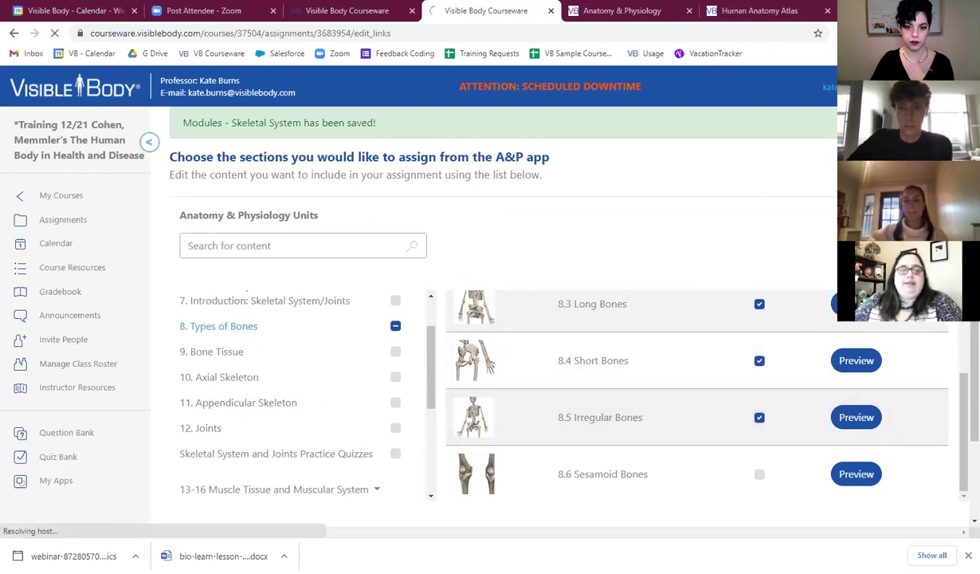
Step: Review the saved Modules - Skeletal System preview, and reopen the *Training 12/21 course from My Courses
{"action": "scroll", "coordinate": [603, 190], "scroll_direction": "down", "scroll_amount": 4}
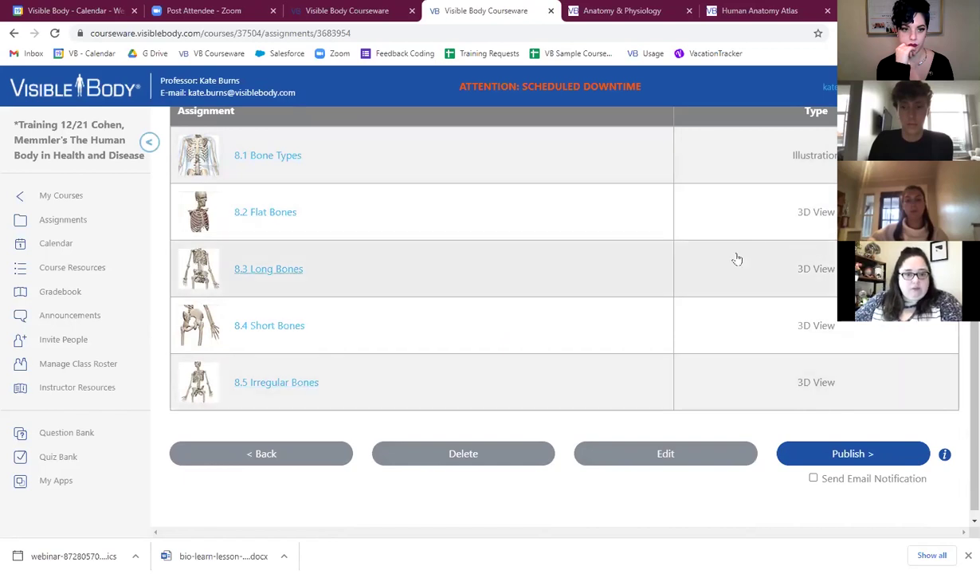
{"action": "scroll", "coordinate": [737, 258], "scroll_direction": "up", "scroll_amount": 5}
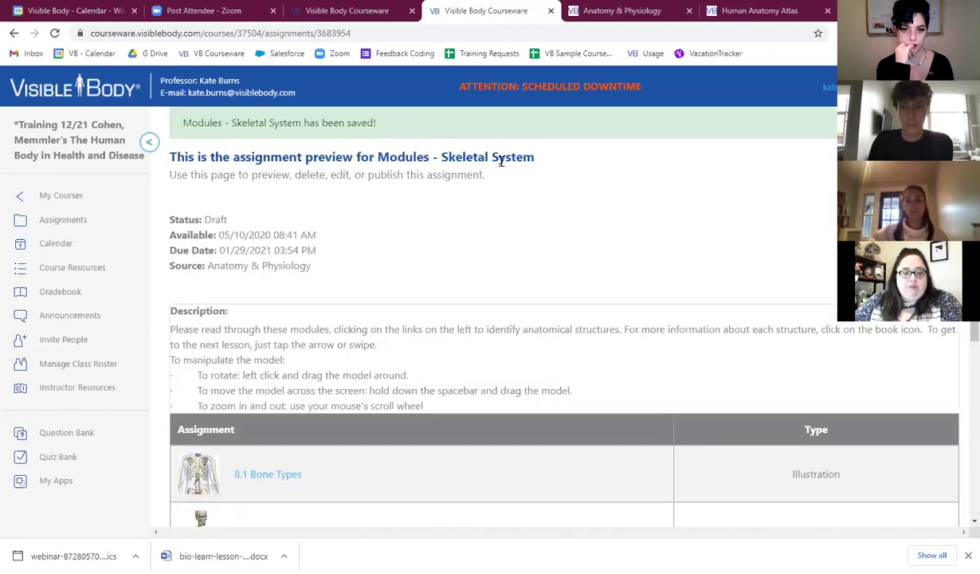
{"action": "scroll", "coordinate": [501, 162], "scroll_direction": "down", "scroll_amount": 3}
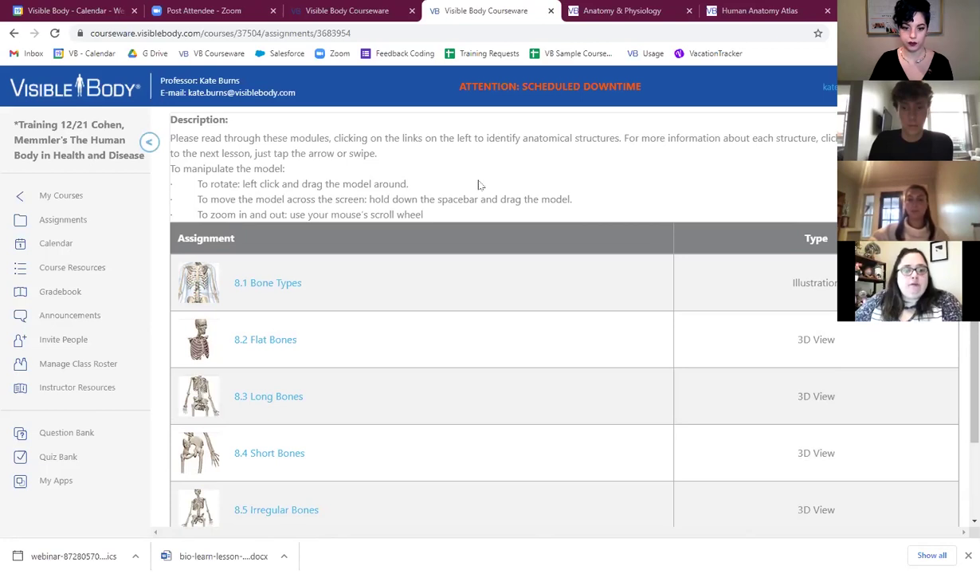
{"action": "scroll", "coordinate": [597, 231], "scroll_direction": "down", "scroll_amount": 2}
{"action": "left_click", "coordinate": [66, 200]}
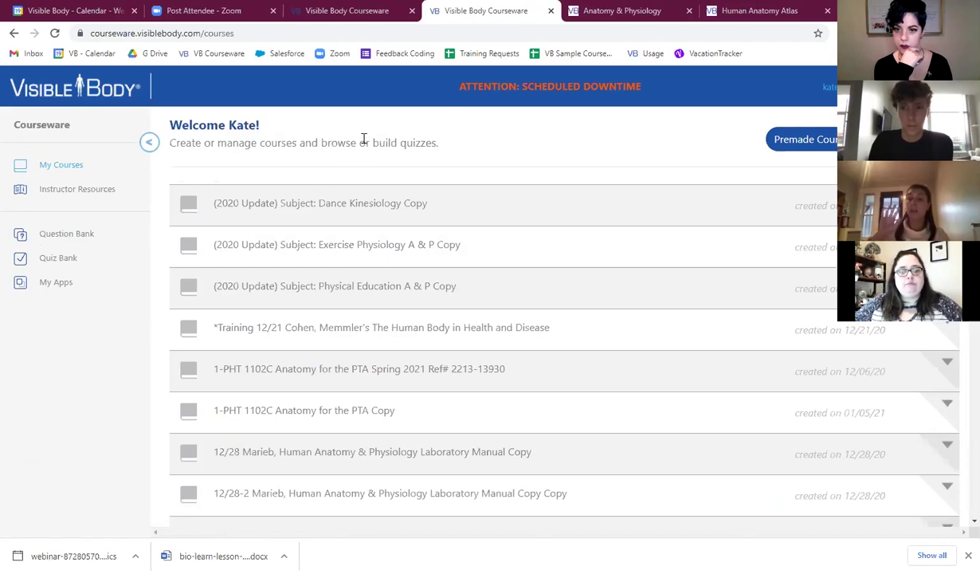
{"action": "left_click", "coordinate": [317, 330]}
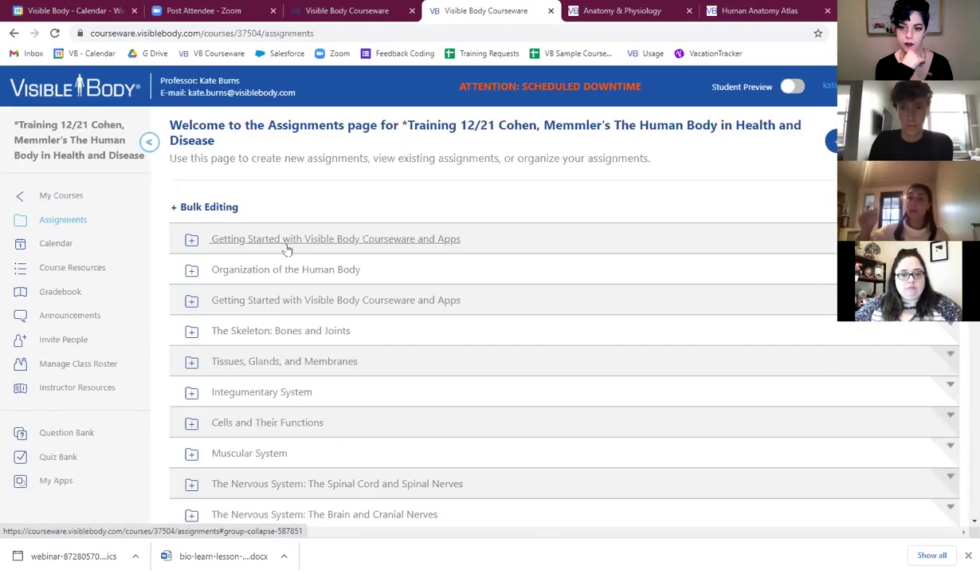
Step: Open the Lab Activity - Axial Skeleton file from The Skeleton: Bones and Joints assignment group
{"action": "left_click", "coordinate": [192, 332]}
{"action": "scroll", "coordinate": [188, 307], "scroll_direction": "down", "scroll_amount": 1}
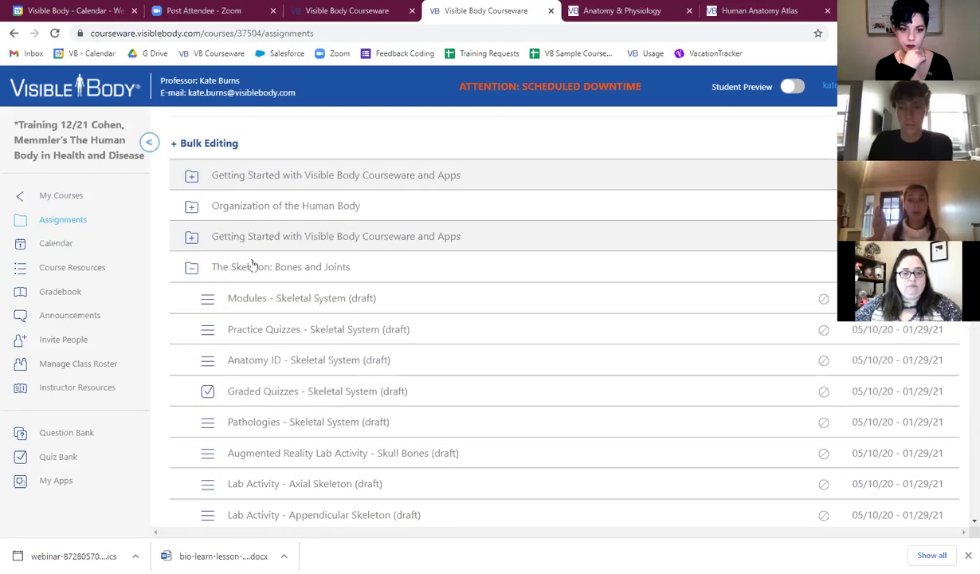
{"action": "left_click", "coordinate": [285, 486]}
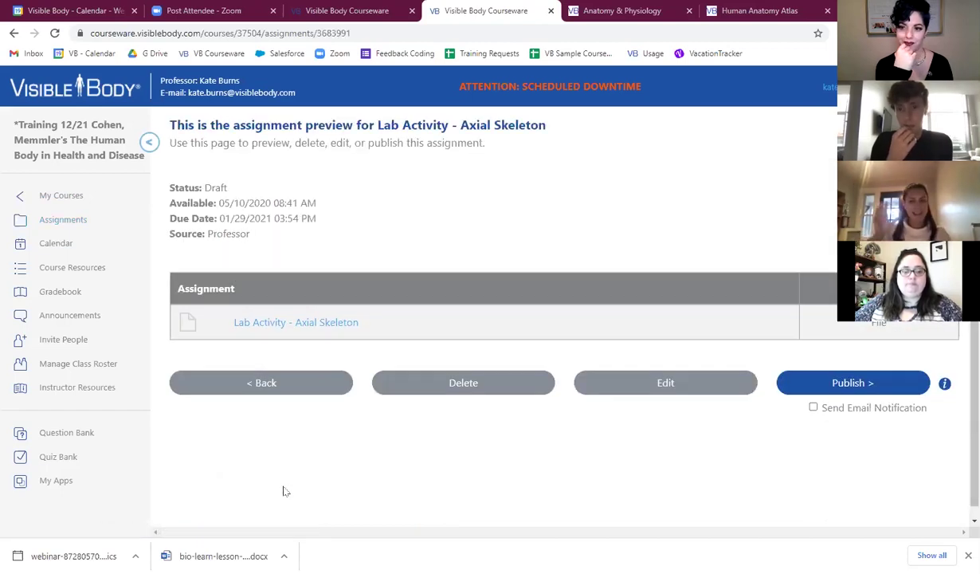
{"action": "left_click", "coordinate": [272, 322]}
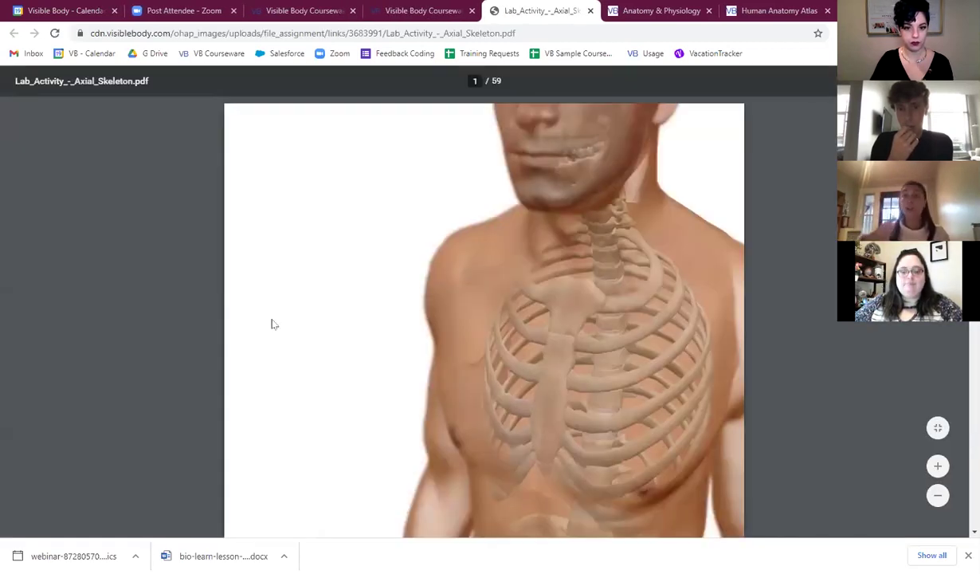
Step: Examine the axial skeleton lab PDF, including the bone marking terms, in-lab exercises, labeled skull images and temporal bone questions
{"action": "scroll", "coordinate": [368, 340], "scroll_direction": "down", "scroll_amount": 15}
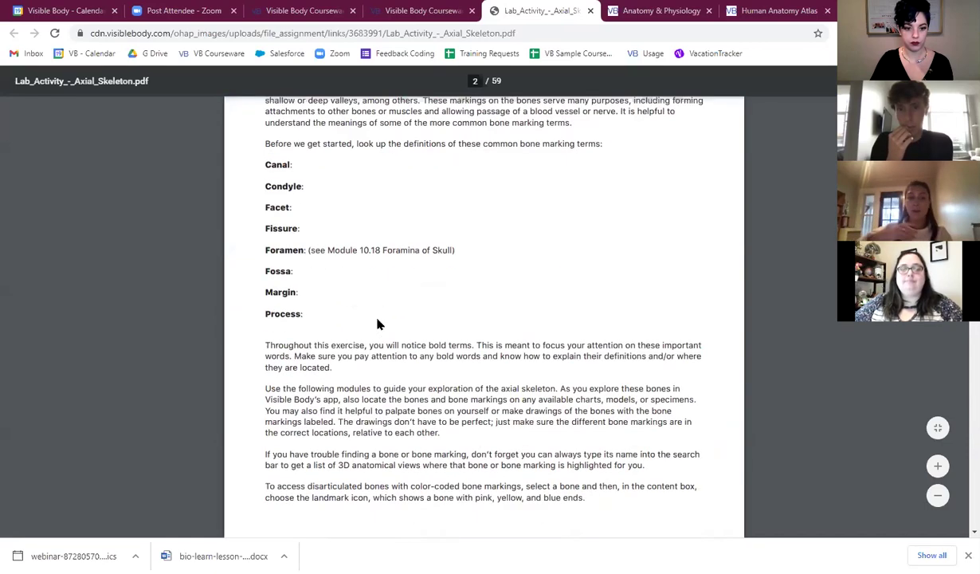
{"action": "scroll", "coordinate": [379, 323], "scroll_direction": "down", "scroll_amount": 5}
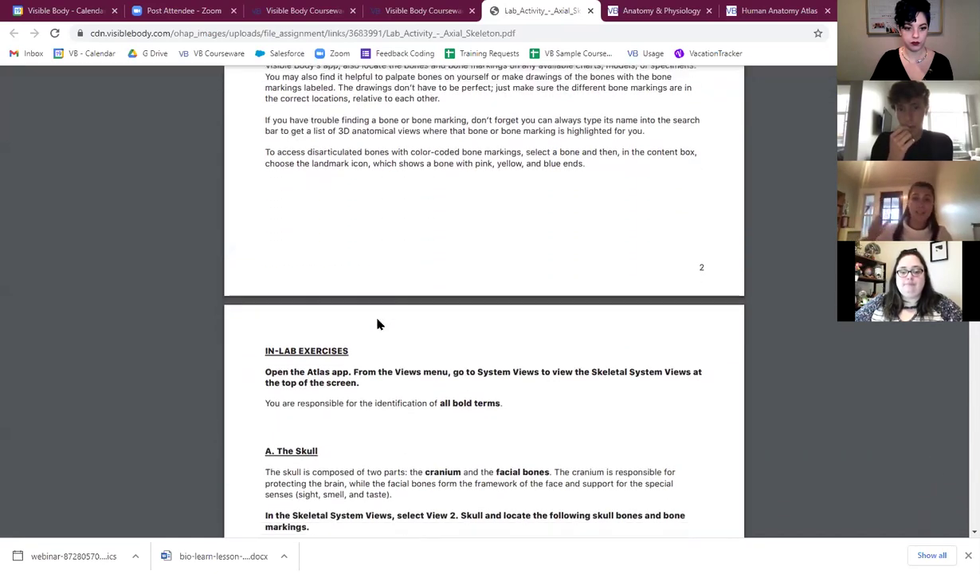
{"action": "scroll", "coordinate": [379, 323], "scroll_direction": "down", "scroll_amount": 5}
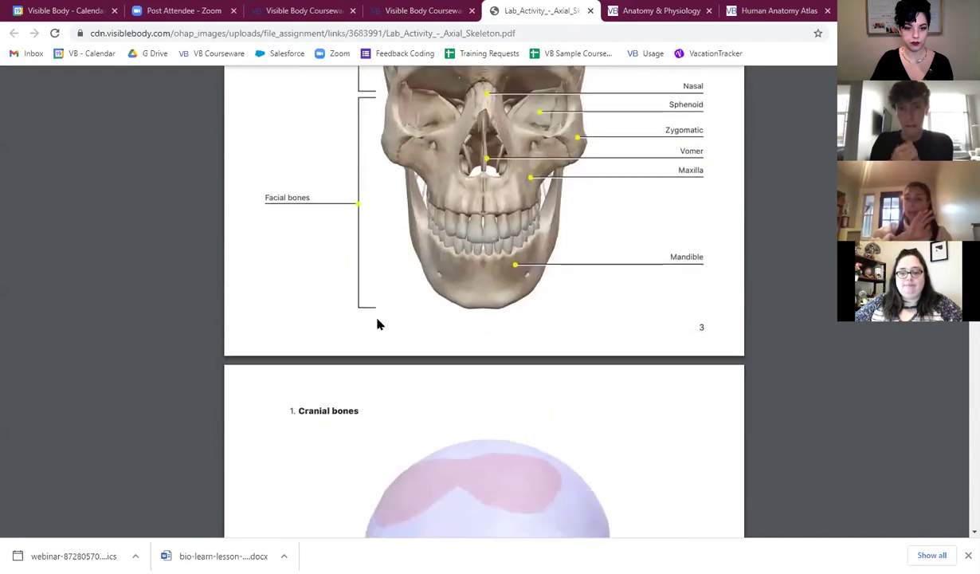
{"action": "scroll", "coordinate": [379, 324], "scroll_direction": "down", "scroll_amount": 6}
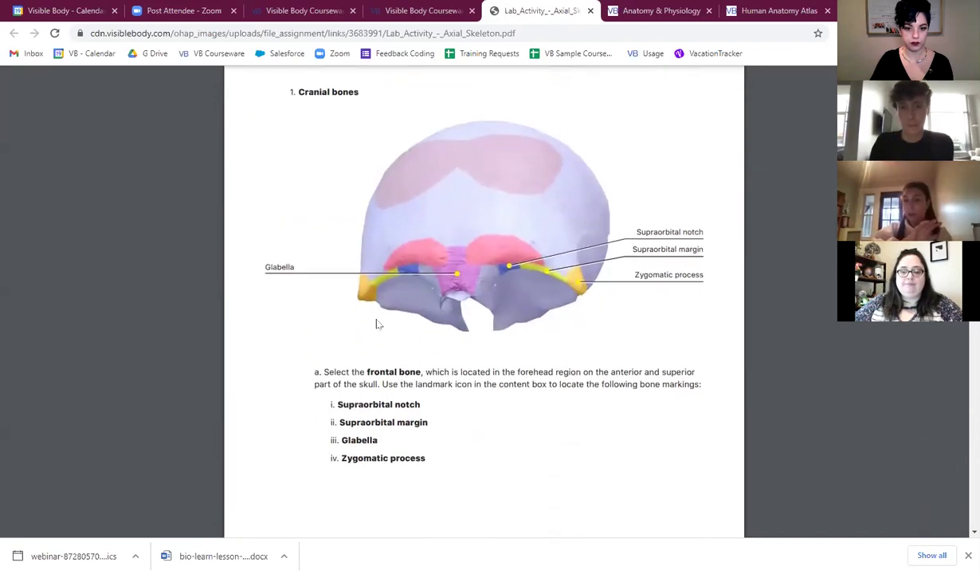
{"action": "scroll", "coordinate": [379, 325], "scroll_direction": "down", "scroll_amount": 2}
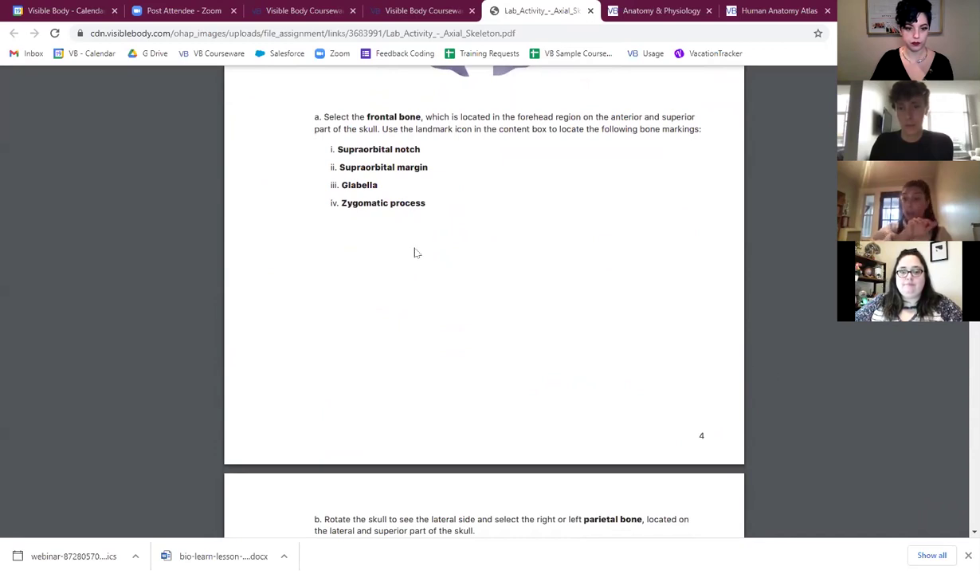
{"action": "scroll", "coordinate": [398, 226], "scroll_direction": "up", "scroll_amount": 8}
{"action": "scroll", "coordinate": [388, 230], "scroll_direction": "up", "scroll_amount": 10}
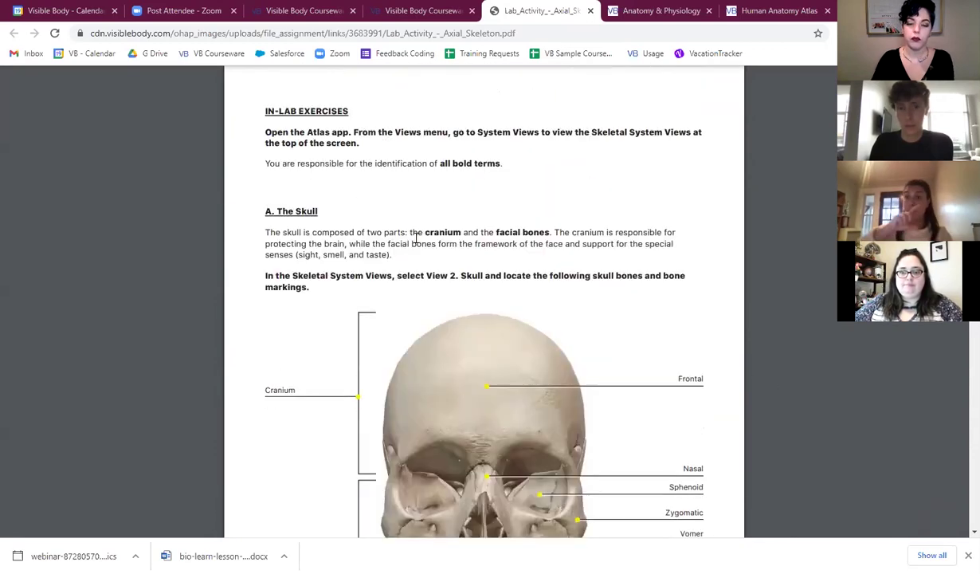
{"action": "scroll", "coordinate": [361, 256], "scroll_direction": "down", "scroll_amount": 4}
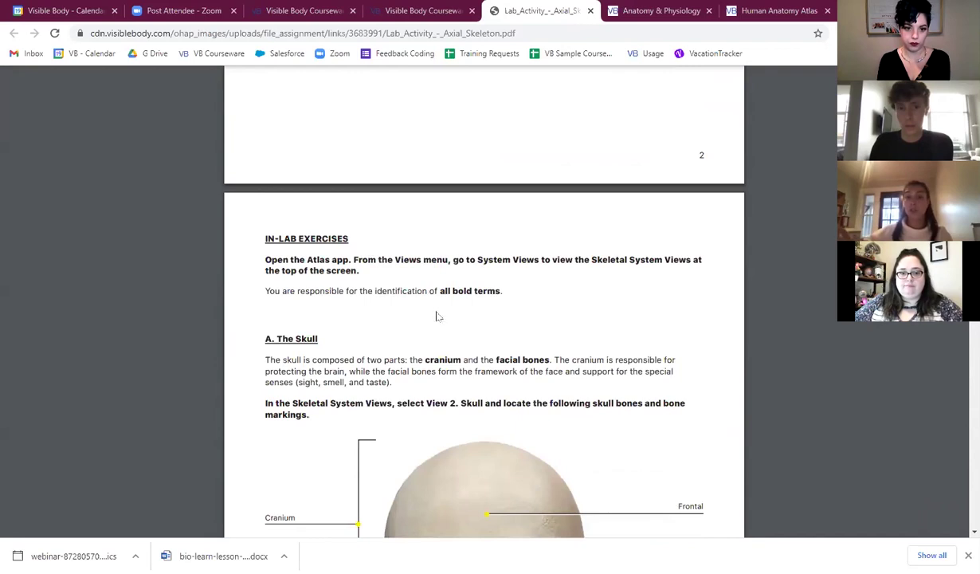
{"action": "scroll", "coordinate": [423, 320], "scroll_direction": "down", "scroll_amount": 12}
{"action": "scroll", "coordinate": [422, 330], "scroll_direction": "down", "scroll_amount": 5}
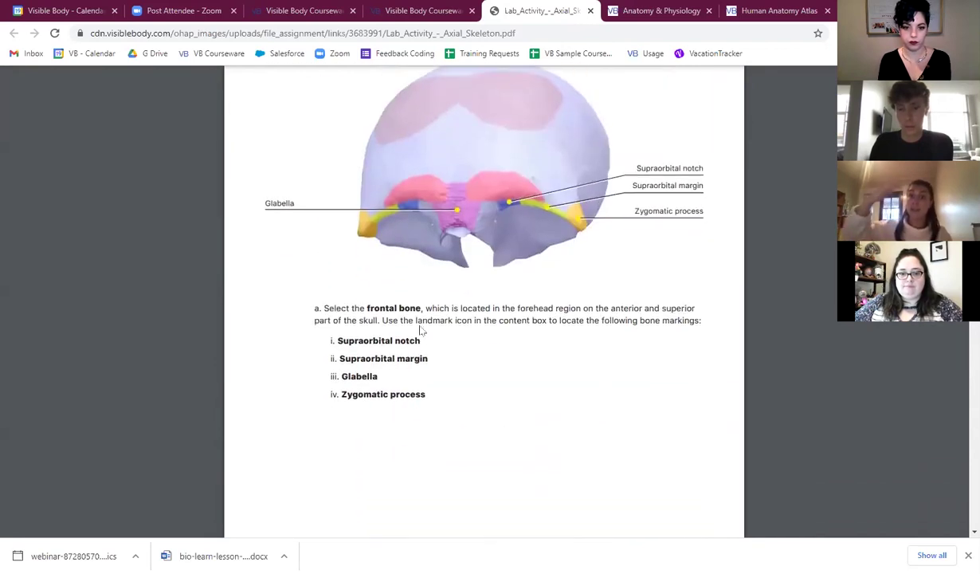
{"action": "scroll", "coordinate": [443, 404], "scroll_direction": "down", "scroll_amount": 7}
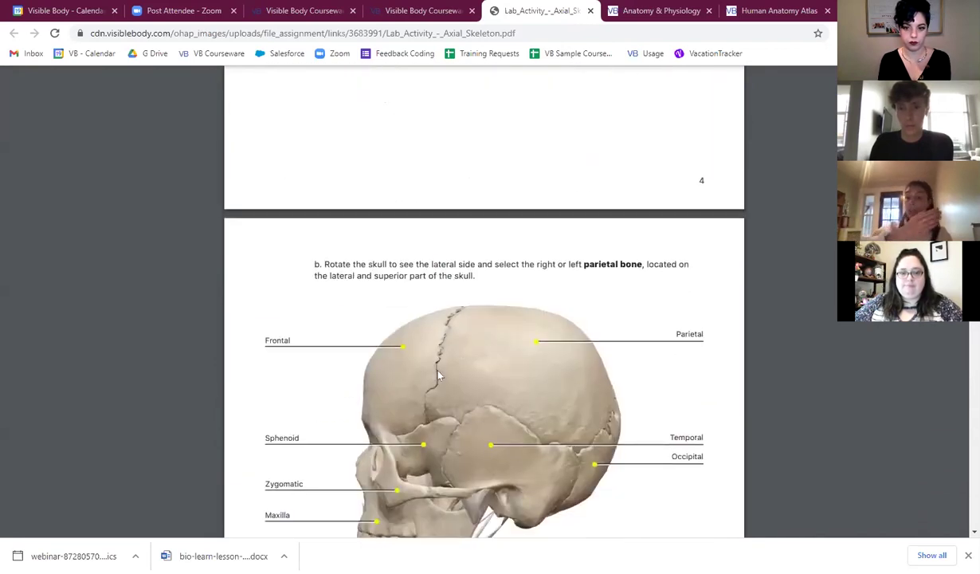
{"action": "scroll", "coordinate": [441, 365], "scroll_direction": "down", "scroll_amount": 12}
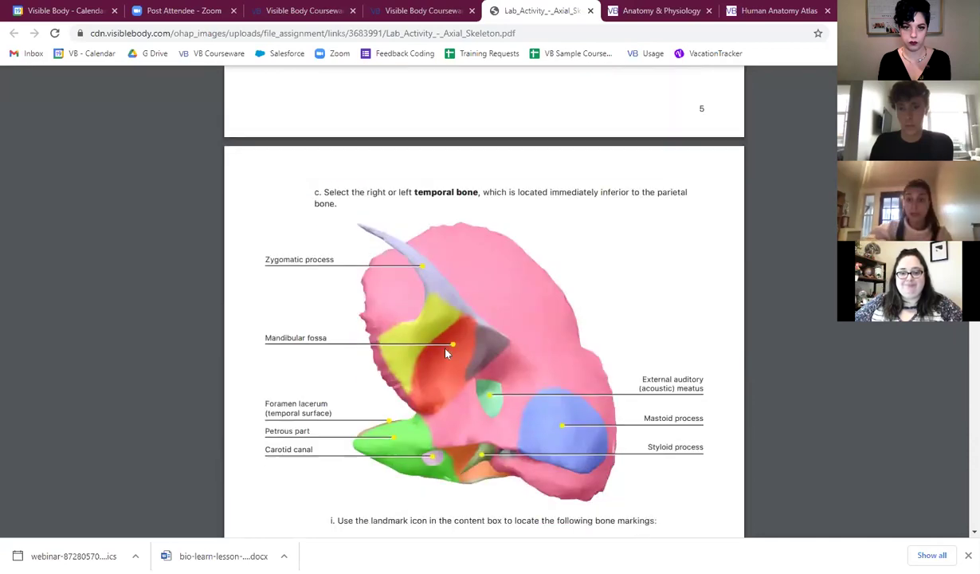
{"action": "scroll", "coordinate": [447, 351], "scroll_direction": "down", "scroll_amount": 5}
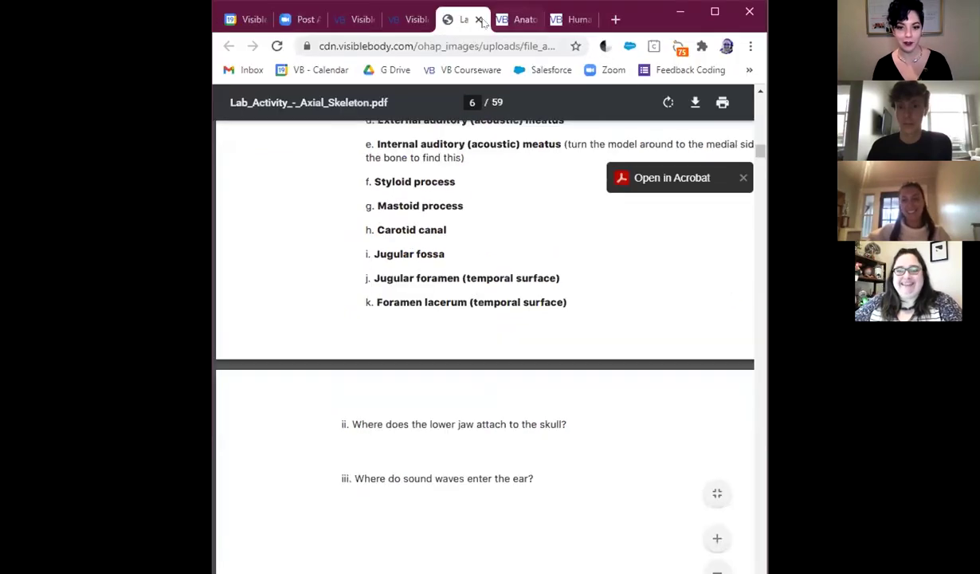
Step: Close the lab PDF, go back to the course's Assignments page in a maximized window and show the scheduled downtime notice
{"action": "left_click", "coordinate": [481, 20]}
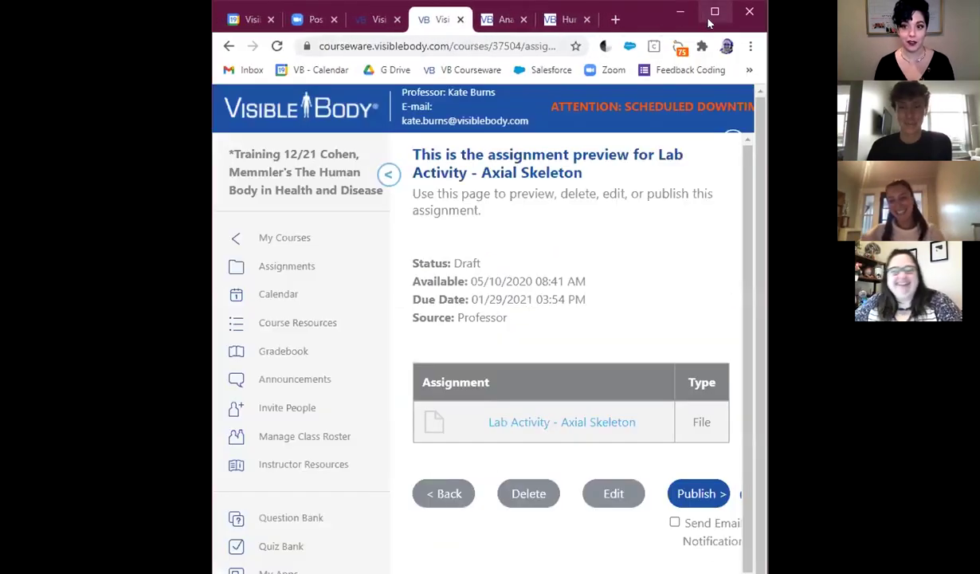
{"action": "left_click", "coordinate": [714, 12]}
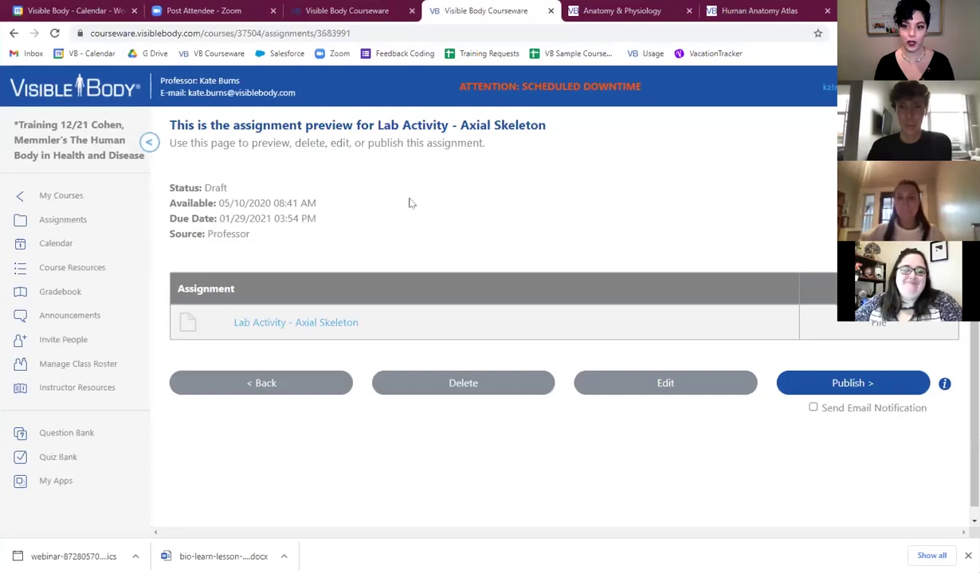
{"action": "left_click", "coordinate": [269, 385]}
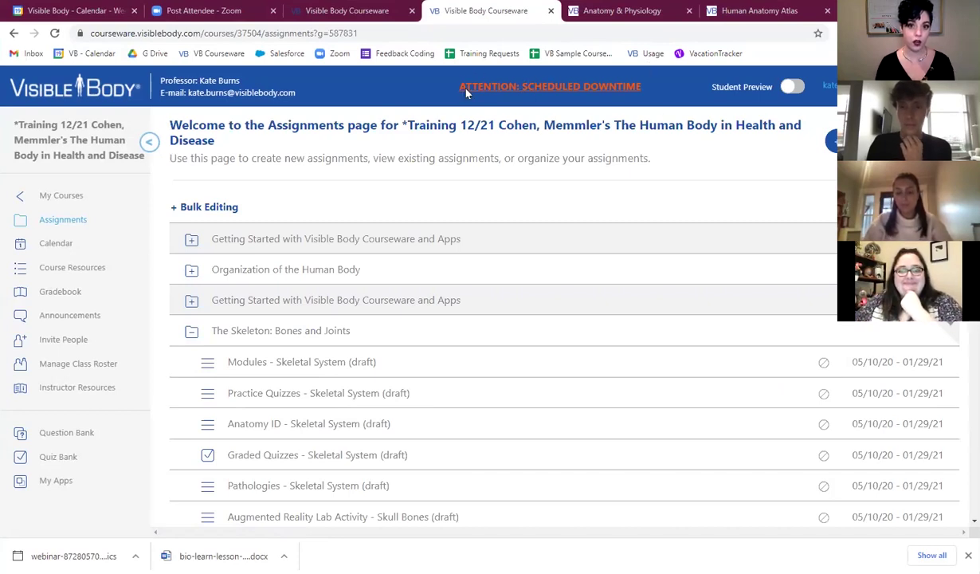
{"action": "left_click", "coordinate": [530, 89]}
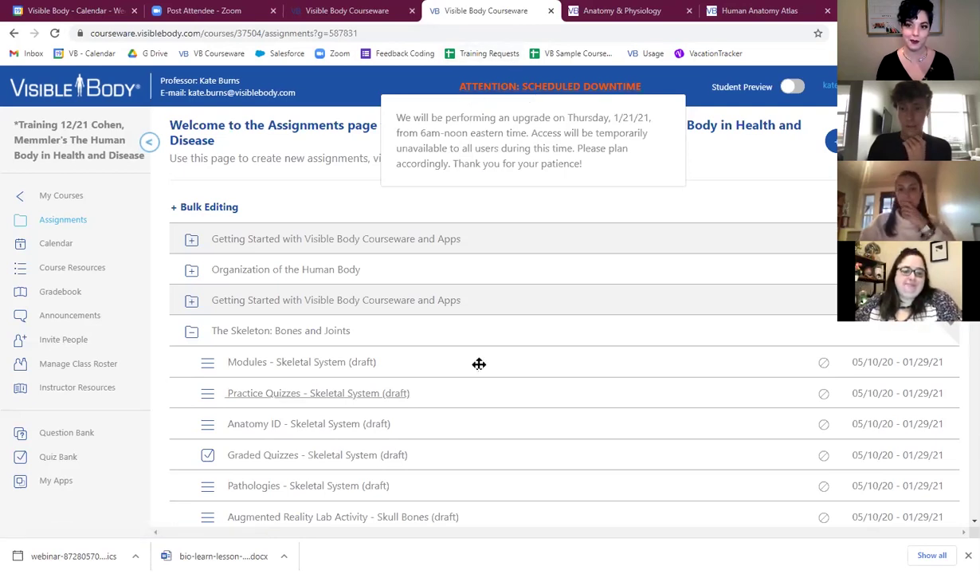
Step: Move Anatomy ID - Skeletal System above Practice Quizzes - Skeletal System and open its assignment preview
{"action": "scroll", "coordinate": [532, 378], "scroll_direction": "down", "scroll_amount": 1}
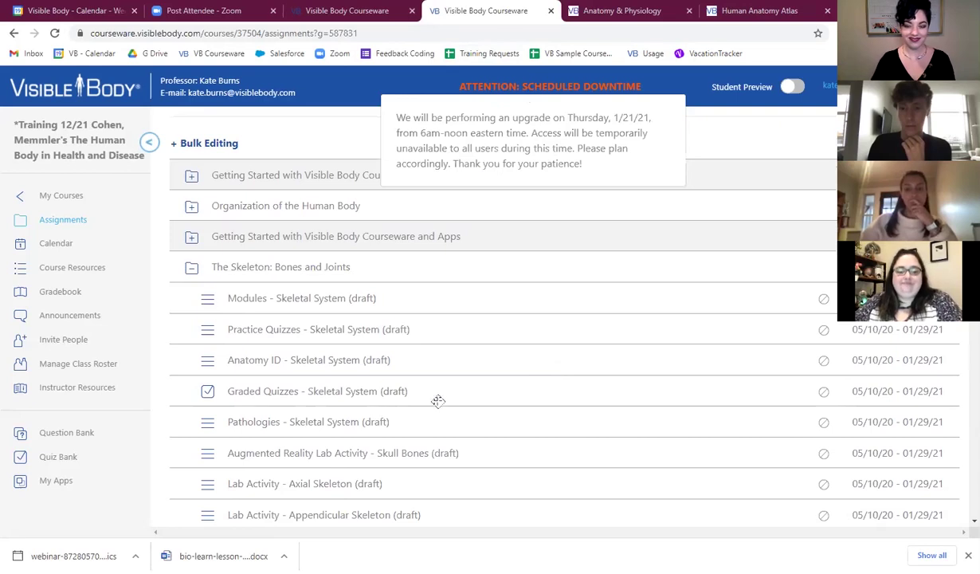
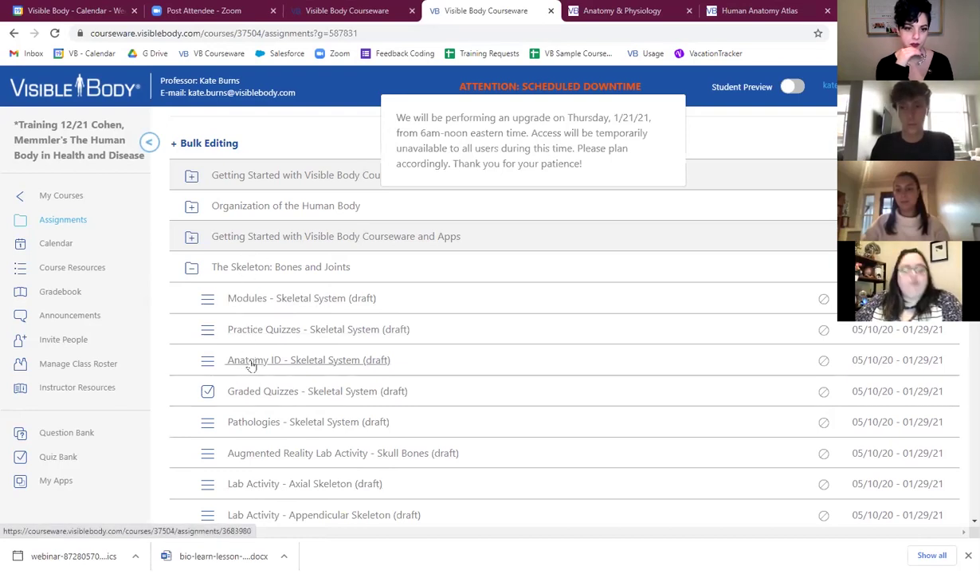
{"action": "left_click_drag", "start_coordinate": [423, 370], "coordinate": [464, 341]}
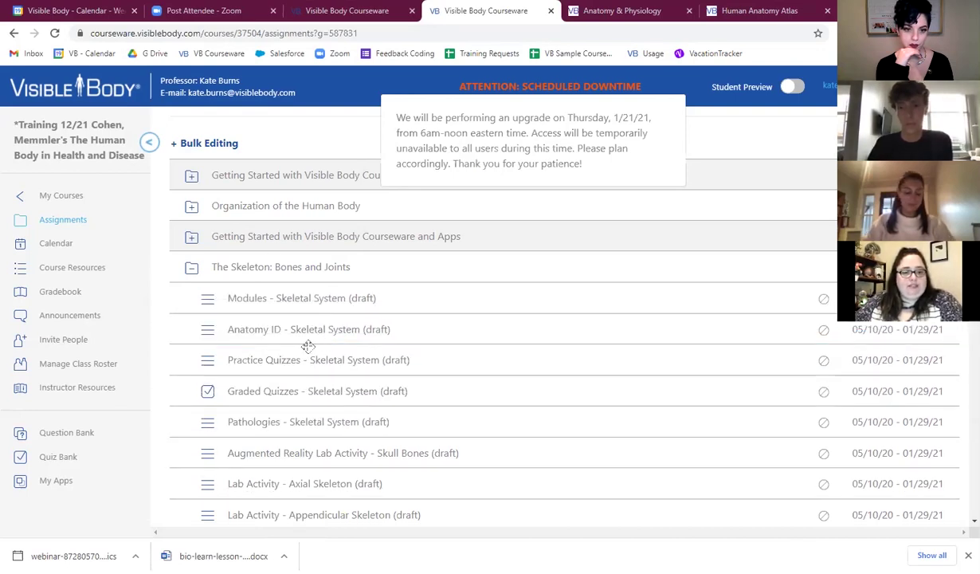
{"action": "left_click", "coordinate": [249, 333]}
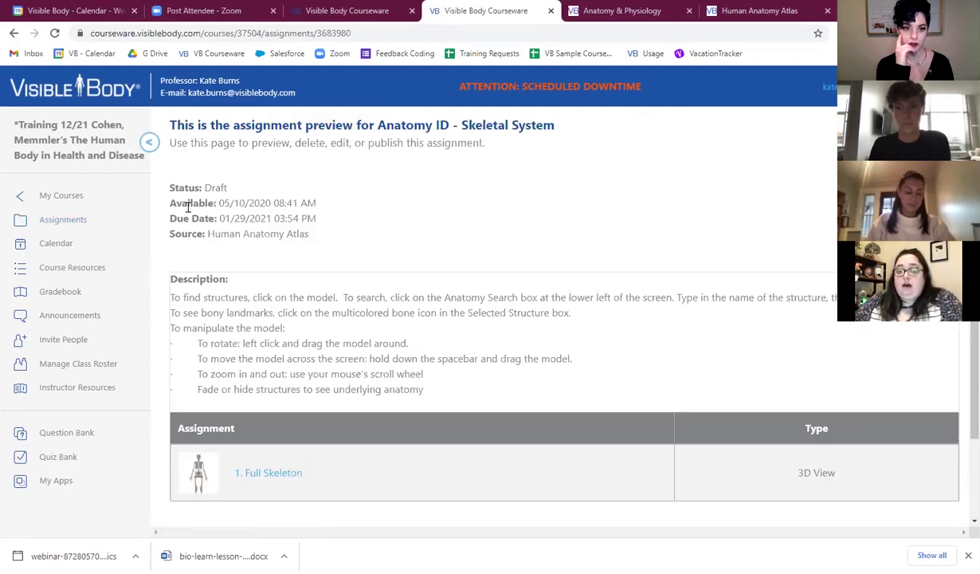
Step: Review the source, description and 3D view listing of the Anatomy ID - Skeletal System assignment
{"action": "left_click_drag", "start_coordinate": [167, 233], "coordinate": [313, 244]}
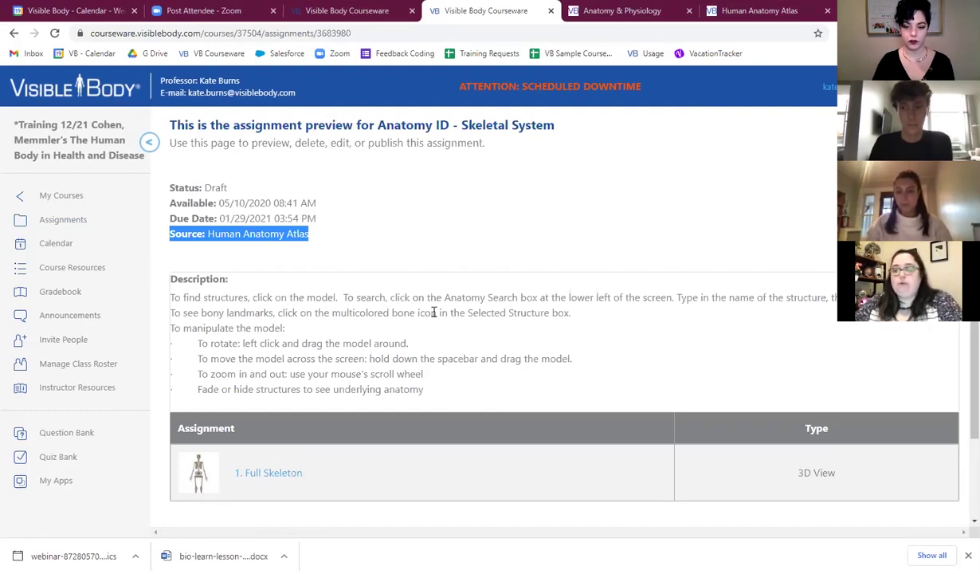
{"action": "left_click", "coordinate": [371, 247]}
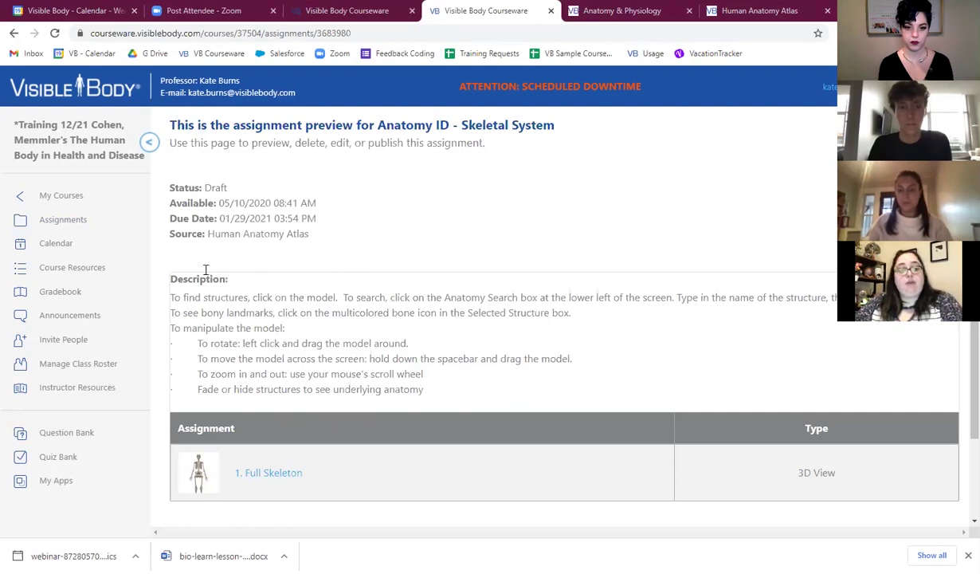
{"action": "scroll", "coordinate": [402, 251], "scroll_direction": "down", "scroll_amount": 1}
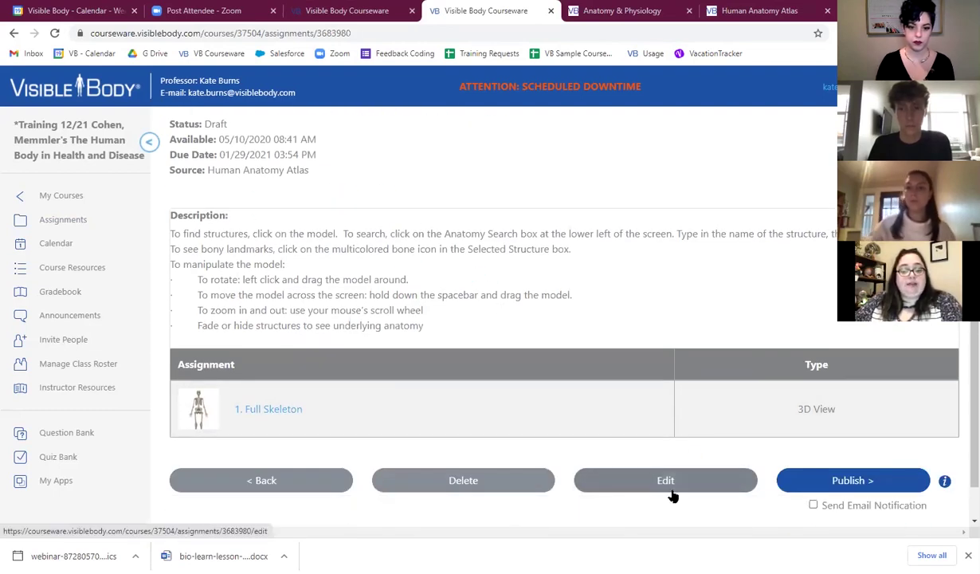
Step: Open the skeletal view 1. Full Skeleton in Human Anatomy Atlas and demonstrate zooming, rotating and moving the model
{"action": "left_click", "coordinate": [277, 410]}
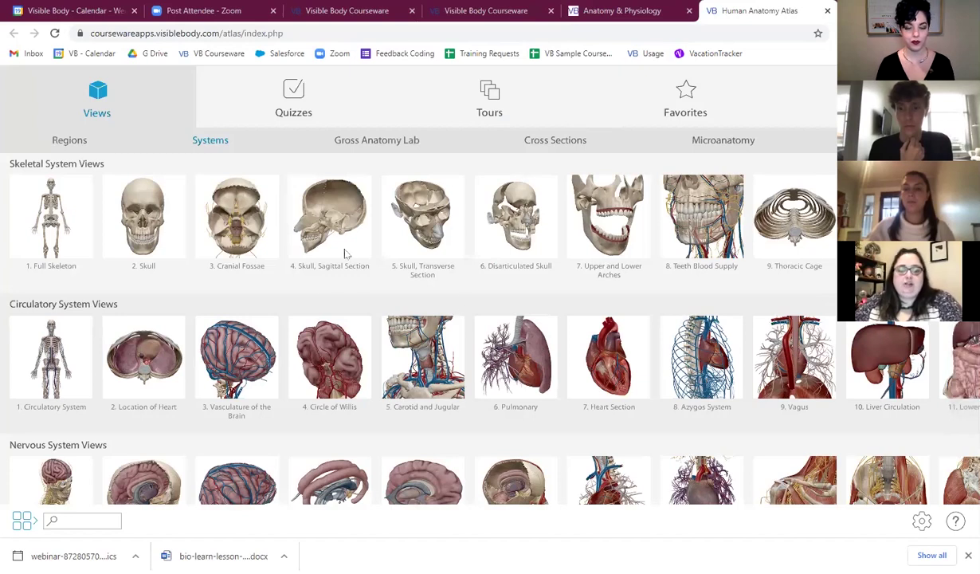
{"action": "left_click", "coordinate": [48, 215]}
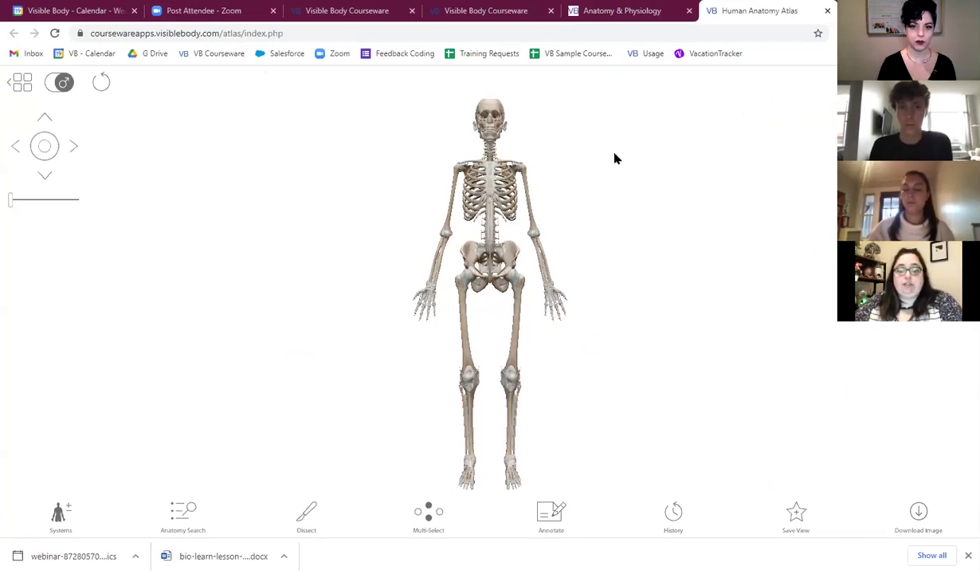
{"action": "scroll", "coordinate": [532, 199], "scroll_direction": "up", "scroll_amount": 3}
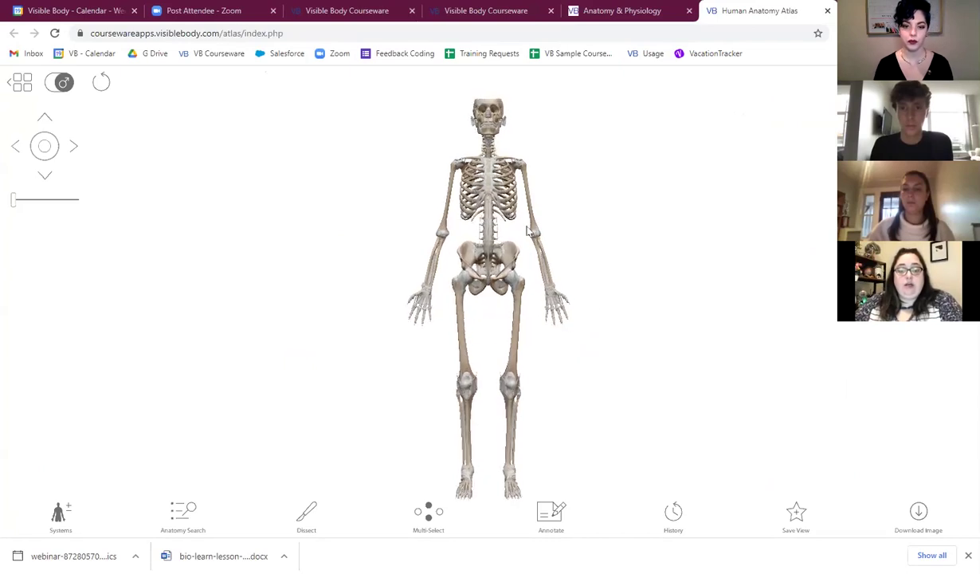
{"action": "scroll", "coordinate": [533, 199], "scroll_direction": "down", "scroll_amount": 3}
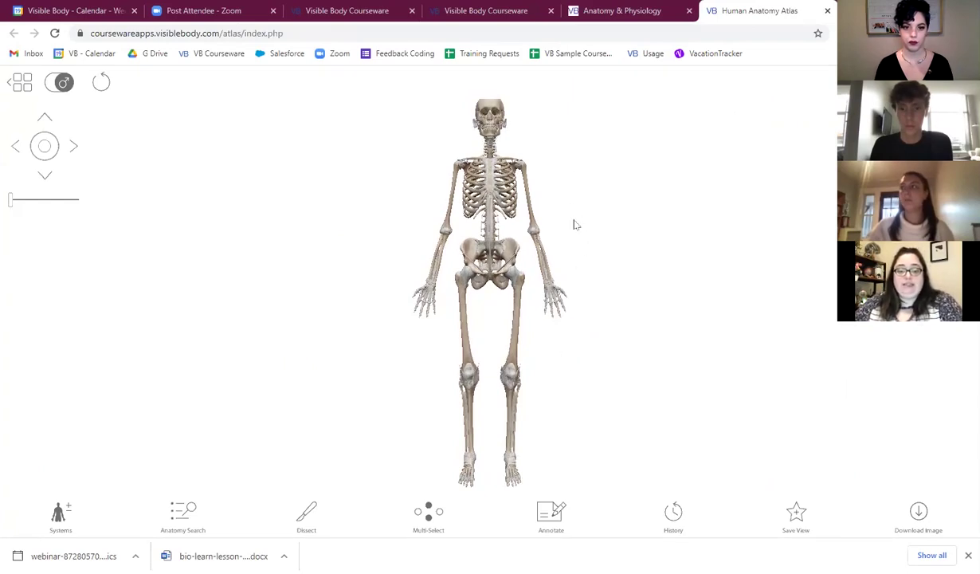
{"action": "left_click_drag", "start_coordinate": [562, 237], "coordinate": [560, 270]}
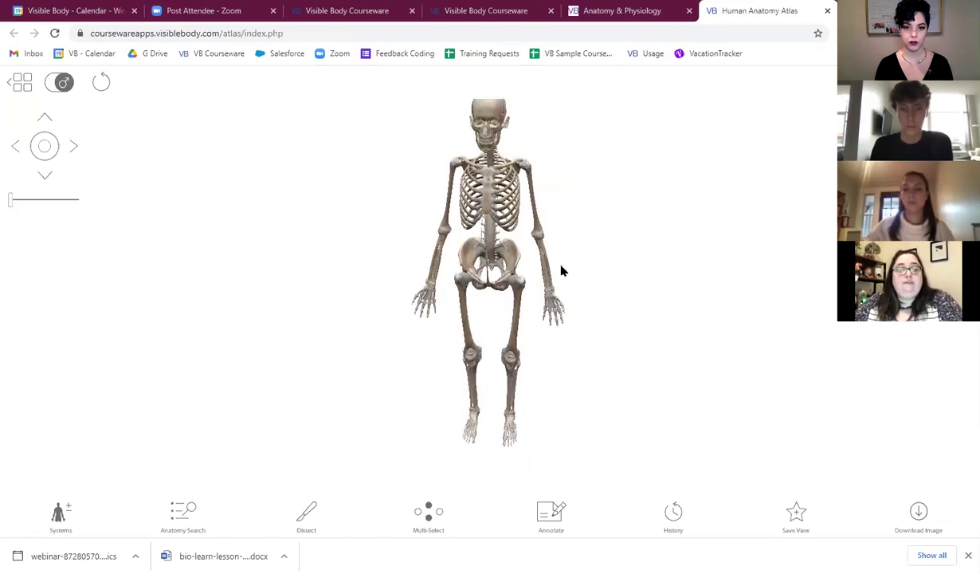
{"action": "left_click_drag", "start_coordinate": [515, 176], "coordinate": [514, 201]}
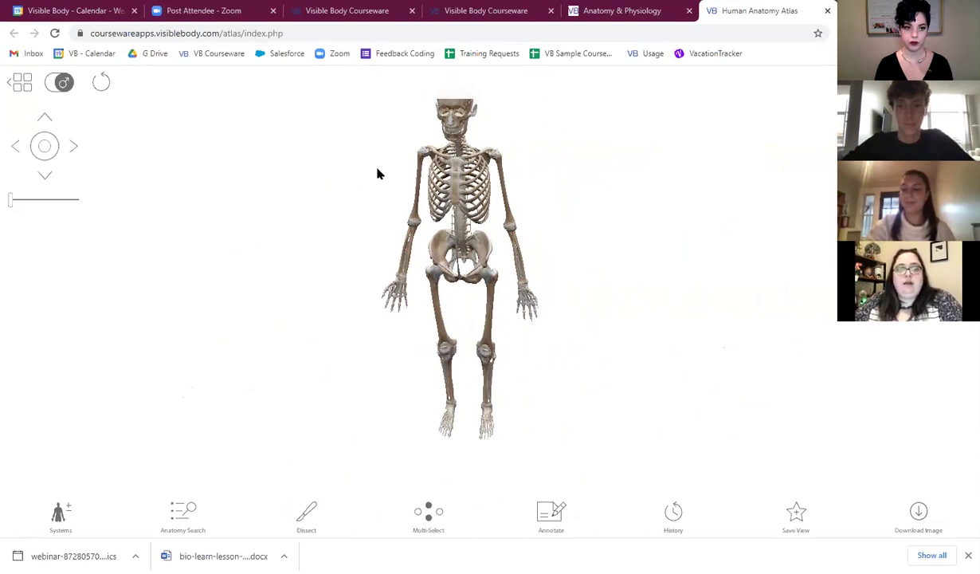
{"action": "scroll", "coordinate": [439, 187], "scroll_direction": "up", "scroll_amount": 4}
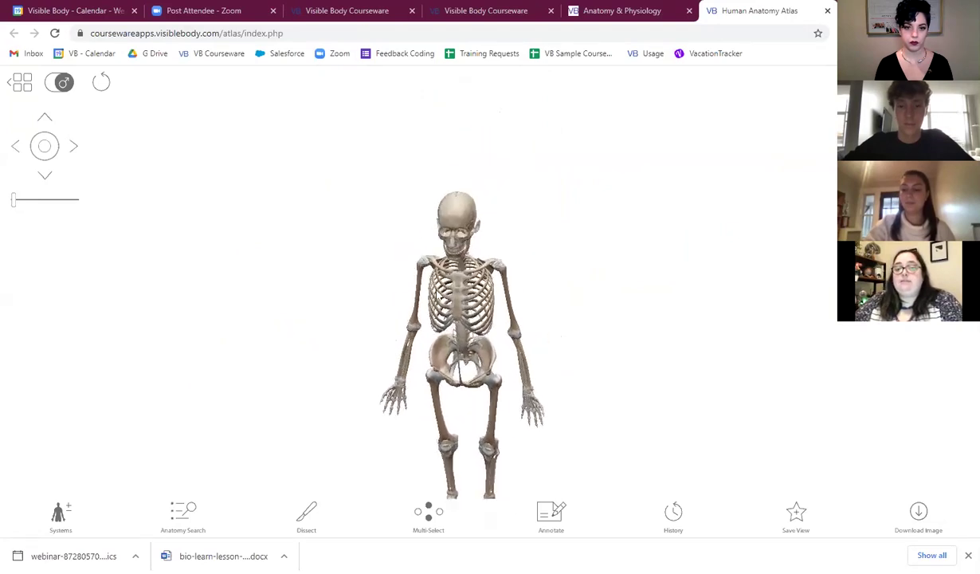
{"action": "left_click_drag", "start_coordinate": [439, 296], "coordinate": [442, 225]}
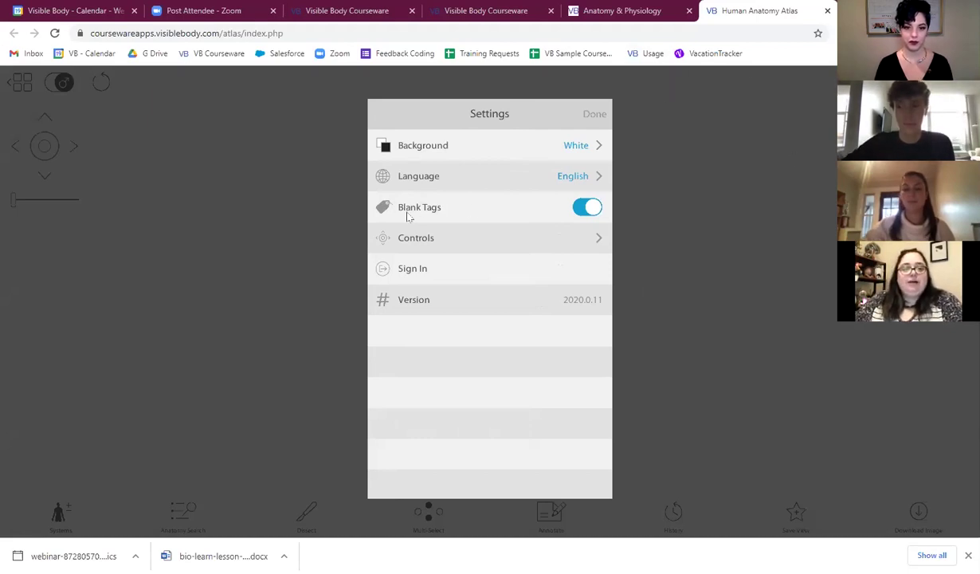
Step: In the atlas control settings, turn the Joystick option off and back on
{"action": "left_click", "coordinate": [422, 239]}
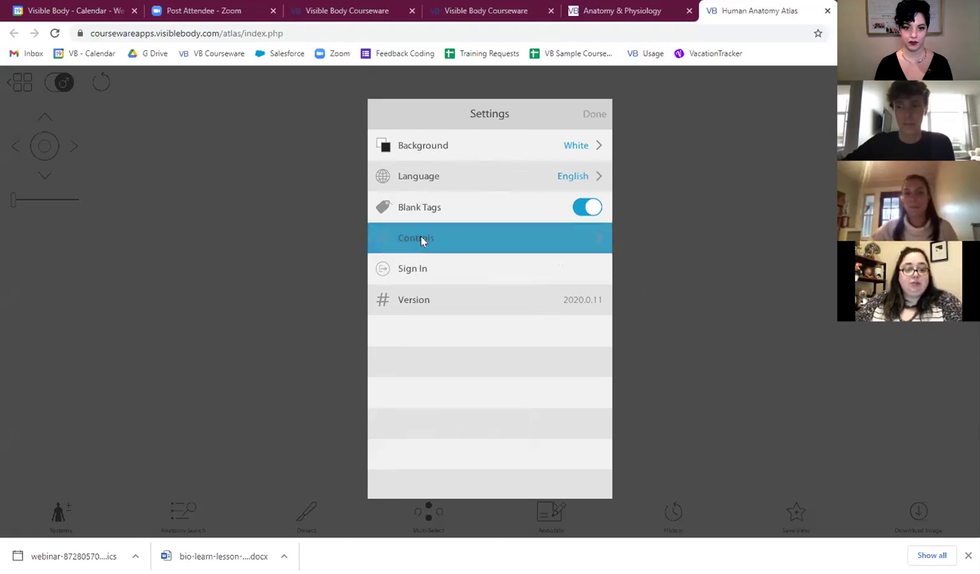
{"action": "left_click", "coordinate": [585, 145]}
{"action": "left_click", "coordinate": [584, 145]}
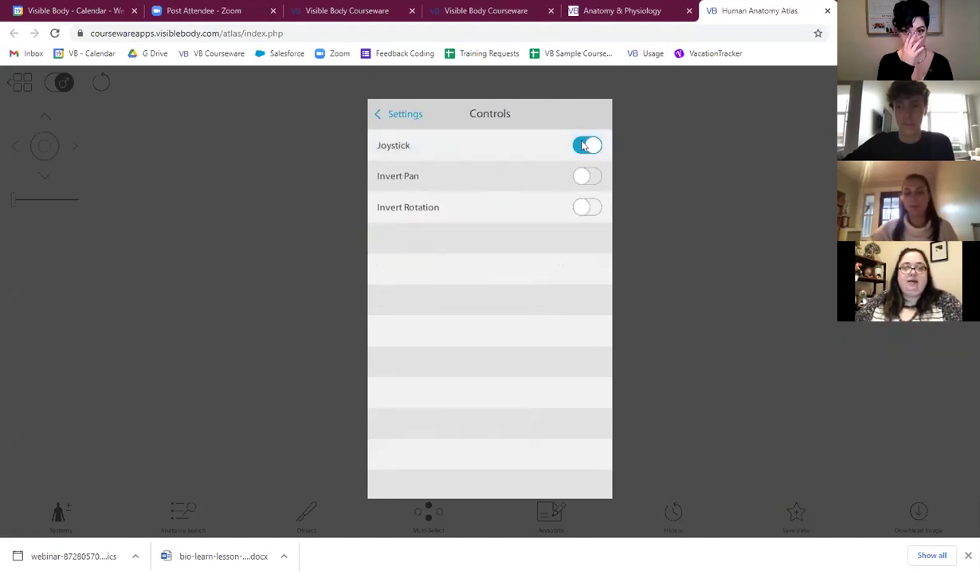
Step: Close the control settings and demonstrate zooming and moving the full skeleton with the on-screen joystick controls, plus rotating it directly
{"action": "left_click", "coordinate": [715, 206]}
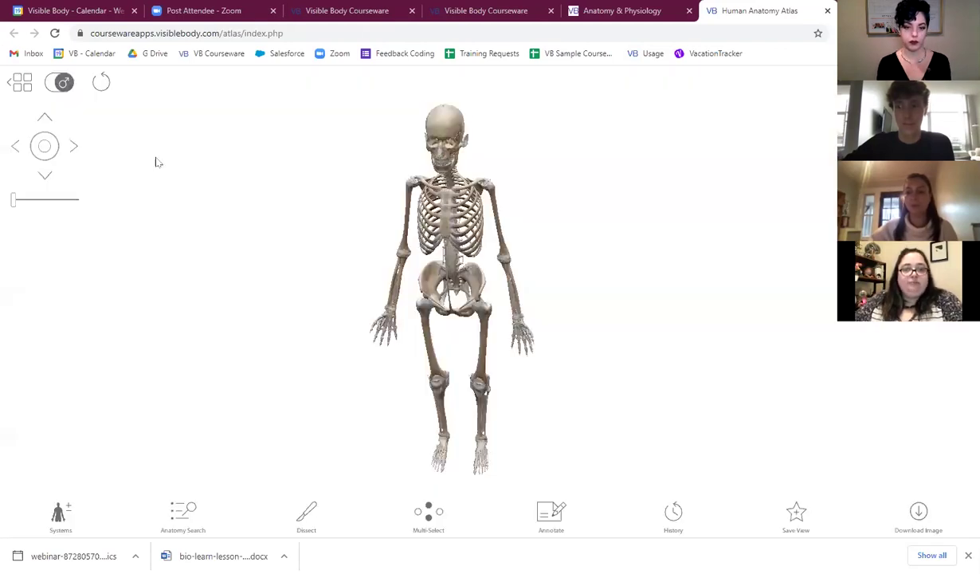
{"action": "mouse_move", "coordinate": [14, 200]}
{"action": "left_mouse_down"}
{"action": "mouse_move", "coordinate": [35, 200]}
{"action": "mouse_move", "coordinate": [15, 200]}
{"action": "left_mouse_up"}
{"action": "left_click_drag", "start_coordinate": [47, 145], "coordinate": [72, 147]}
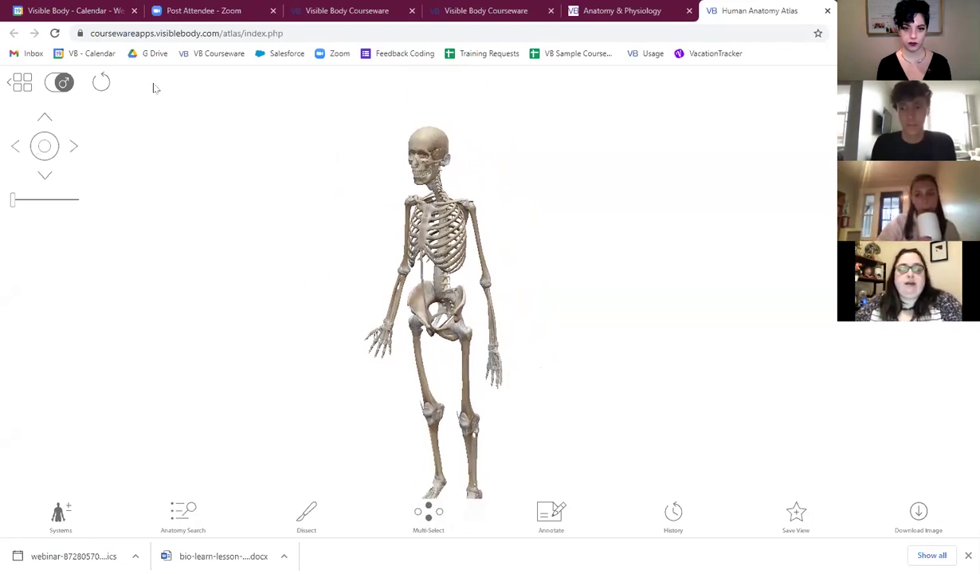
{"action": "left_click_drag", "start_coordinate": [514, 214], "coordinate": [415, 239]}
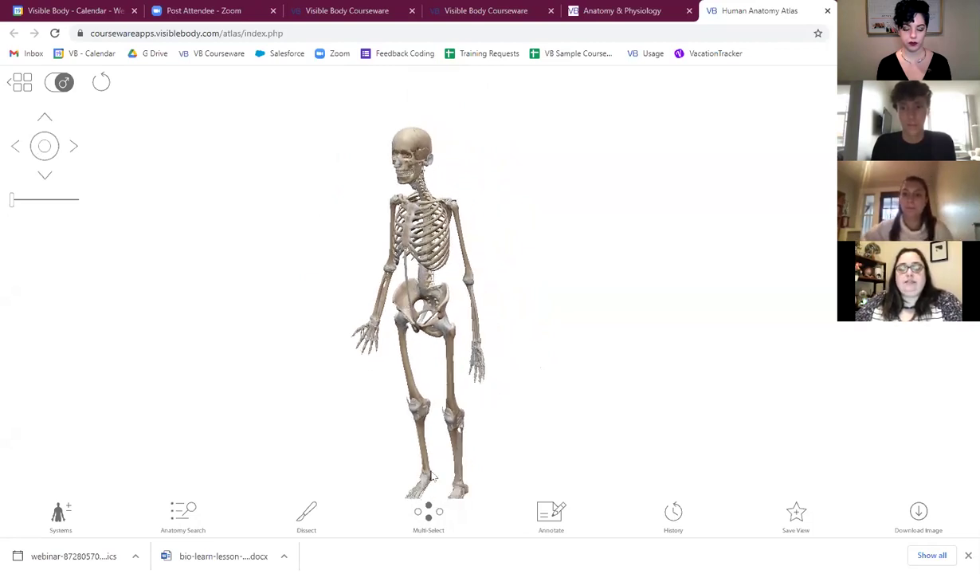
{"action": "scroll", "coordinate": [426, 303], "scroll_direction": "up", "scroll_amount": 2}
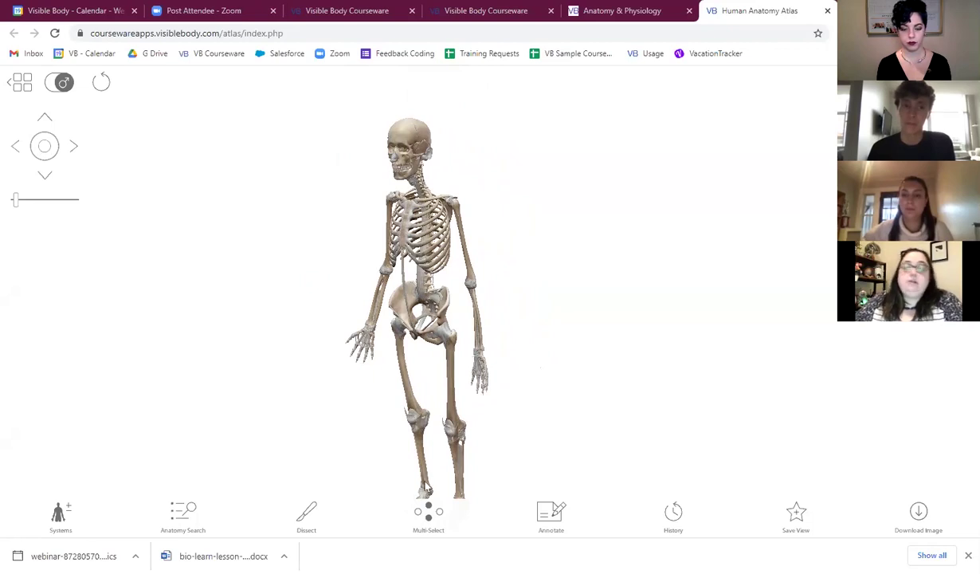
Step: Select the tibia of the skeleton's right leg, rotate the model around it, and select the right radius in the forearm
{"action": "left_click", "coordinate": [425, 478]}
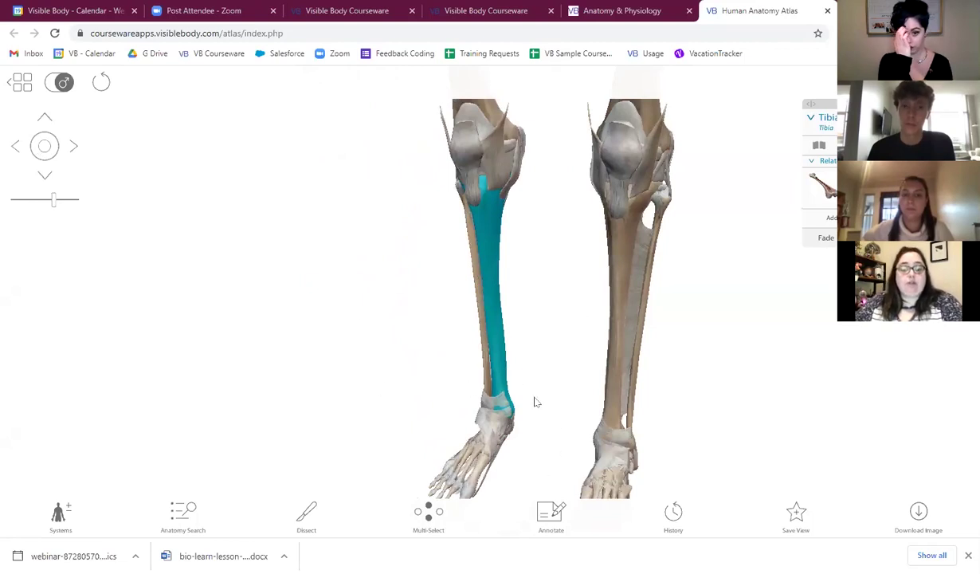
{"action": "left_click_drag", "start_coordinate": [571, 341], "coordinate": [624, 305]}
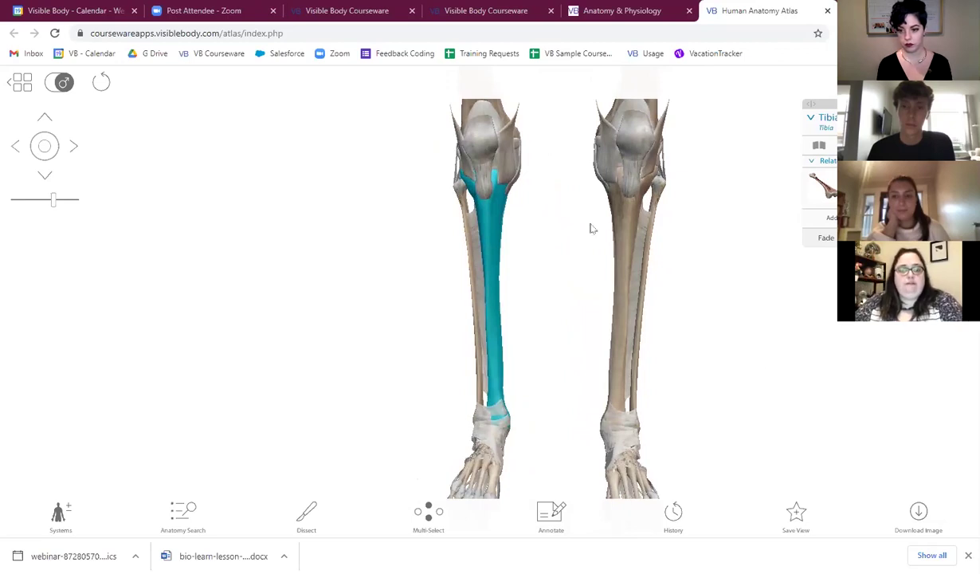
{"action": "left_click_drag", "start_coordinate": [503, 310], "coordinate": [502, 291]}
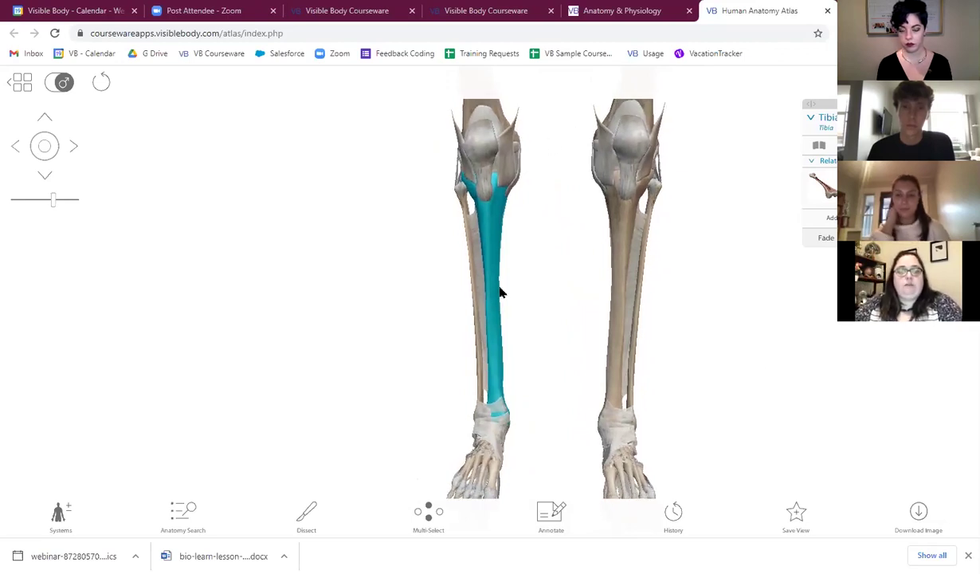
{"action": "left_click_drag", "start_coordinate": [584, 335], "coordinate": [365, 161]}
{"action": "left_click", "coordinate": [415, 169]}
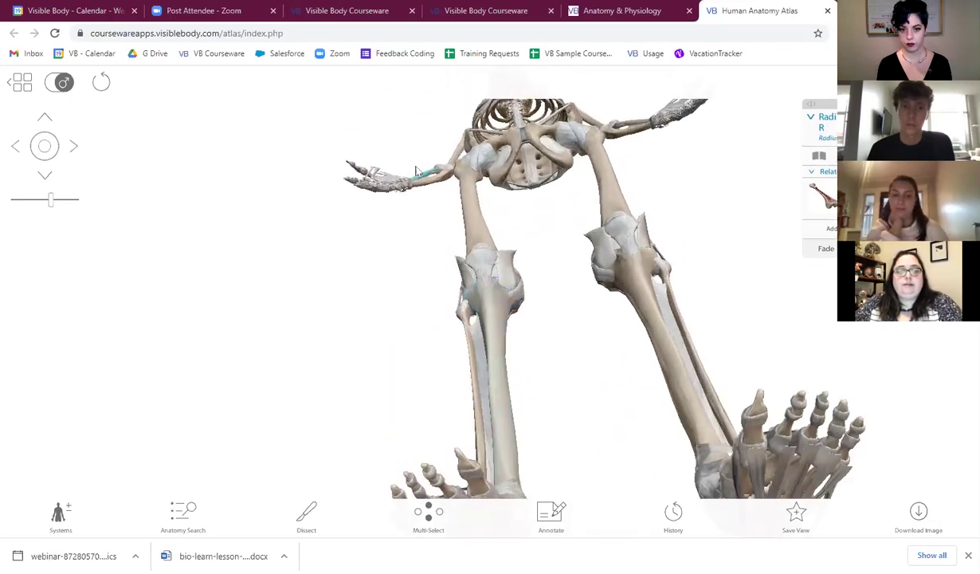
Step: Clear the radius selection, then select the left ilium and open its isolated bony landmarks view
{"action": "left_click_drag", "start_coordinate": [495, 165], "coordinate": [704, 417]}
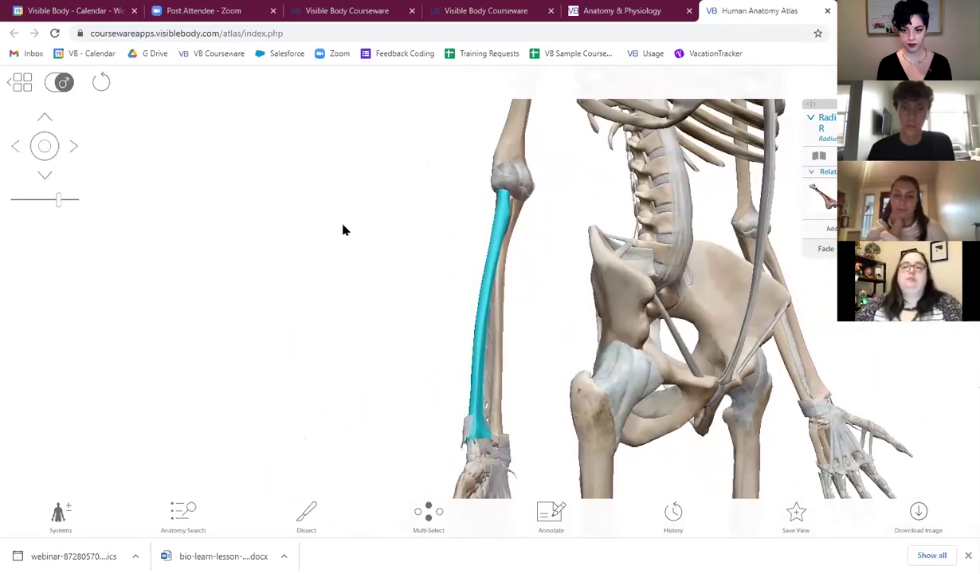
{"action": "left_click_drag", "start_coordinate": [602, 330], "coordinate": [558, 279]}
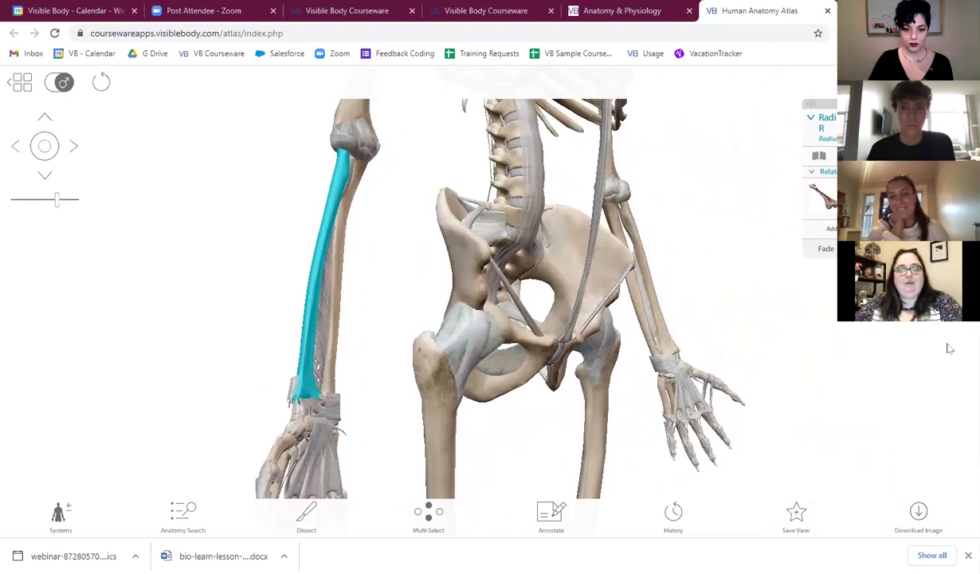
{"action": "left_click", "coordinate": [718, 212]}
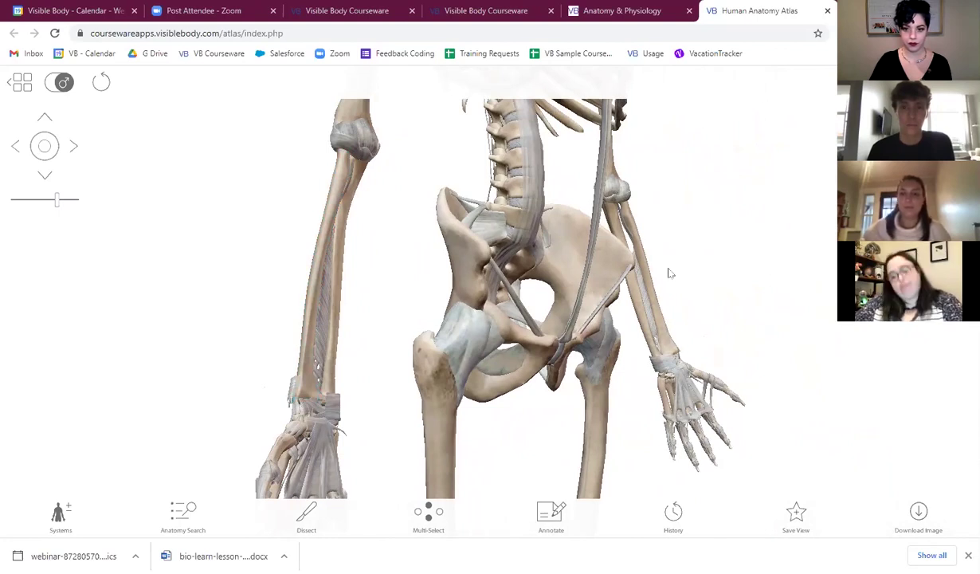
{"action": "left_click", "coordinate": [573, 257]}
{"action": "left_click_drag", "start_coordinate": [682, 179], "coordinate": [650, 233]}
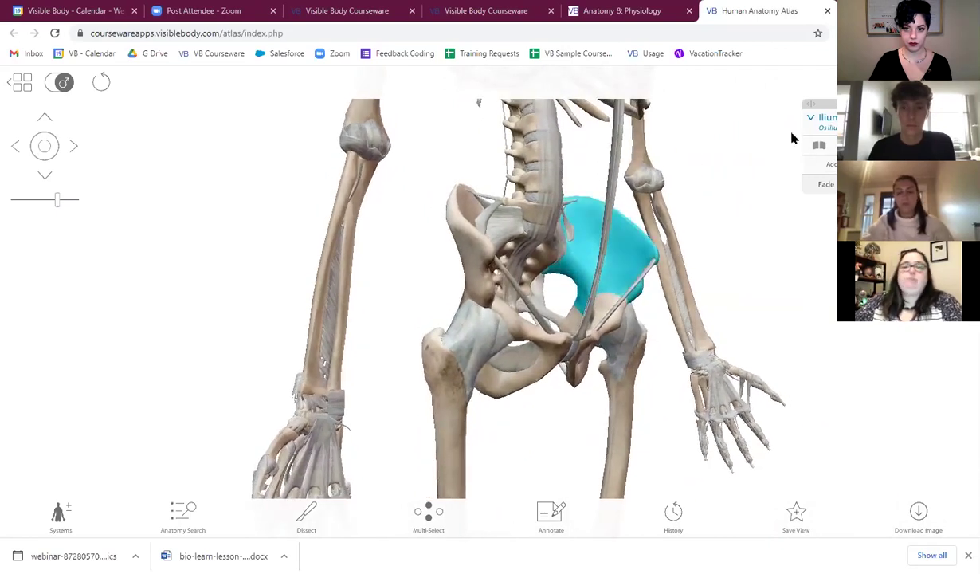
{"action": "left_click", "coordinate": [826, 148]}
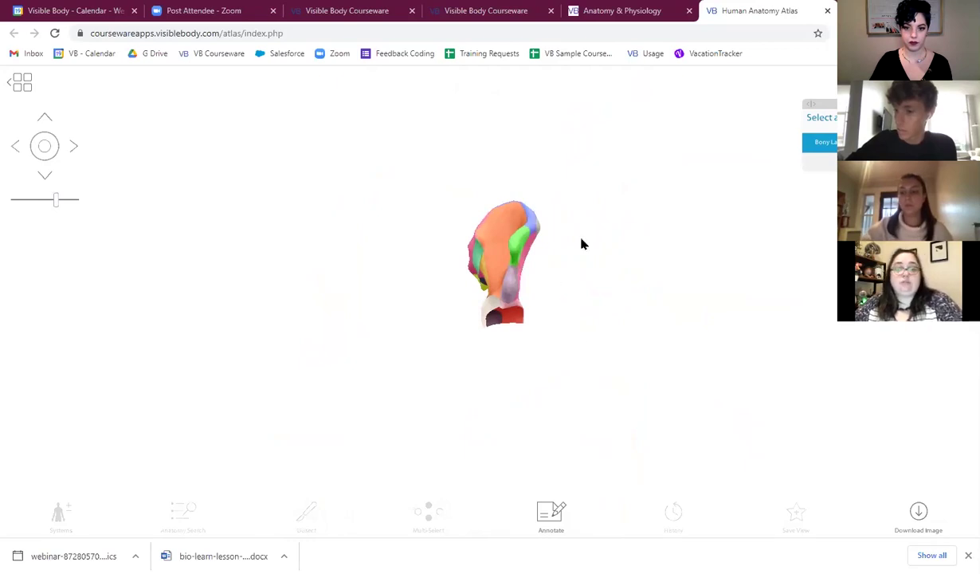
Step: Examine the ilium's colour-coded bony landmarks, select the iliac fossa to read its description, and clear the selection
{"action": "left_click_drag", "start_coordinate": [402, 299], "coordinate": [415, 396]}
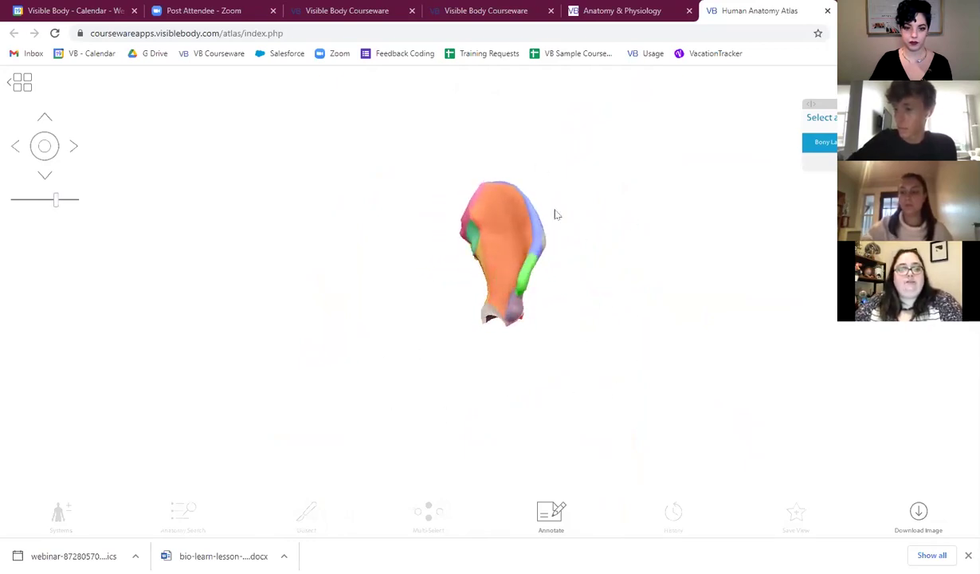
{"action": "left_click_drag", "start_coordinate": [436, 289], "coordinate": [392, 294]}
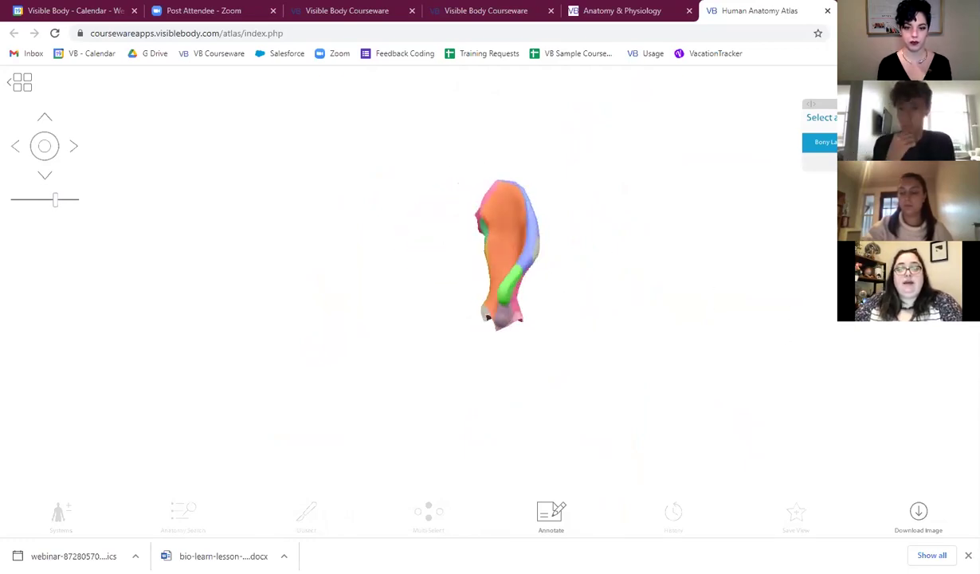
{"action": "left_click", "coordinate": [505, 226]}
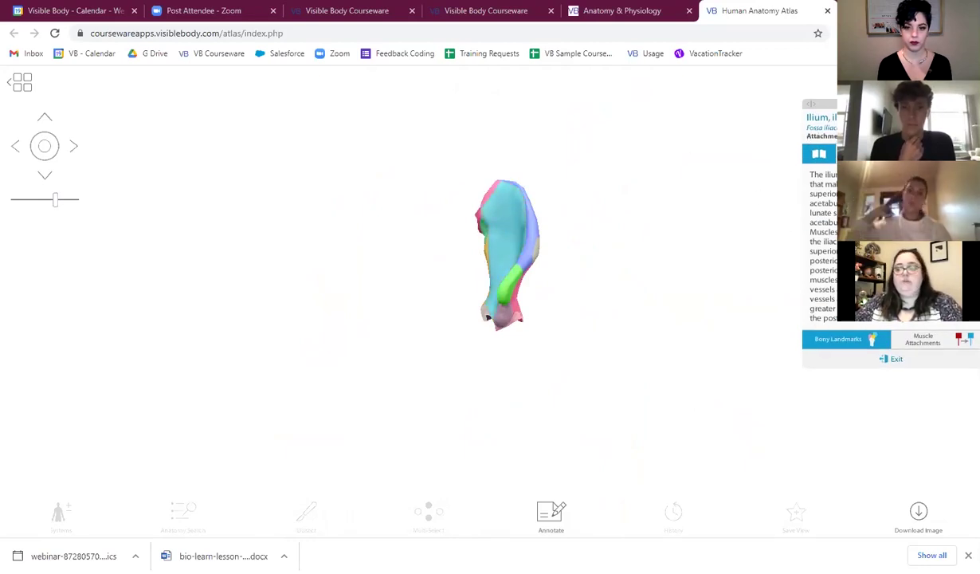
{"action": "left_click", "coordinate": [584, 243]}
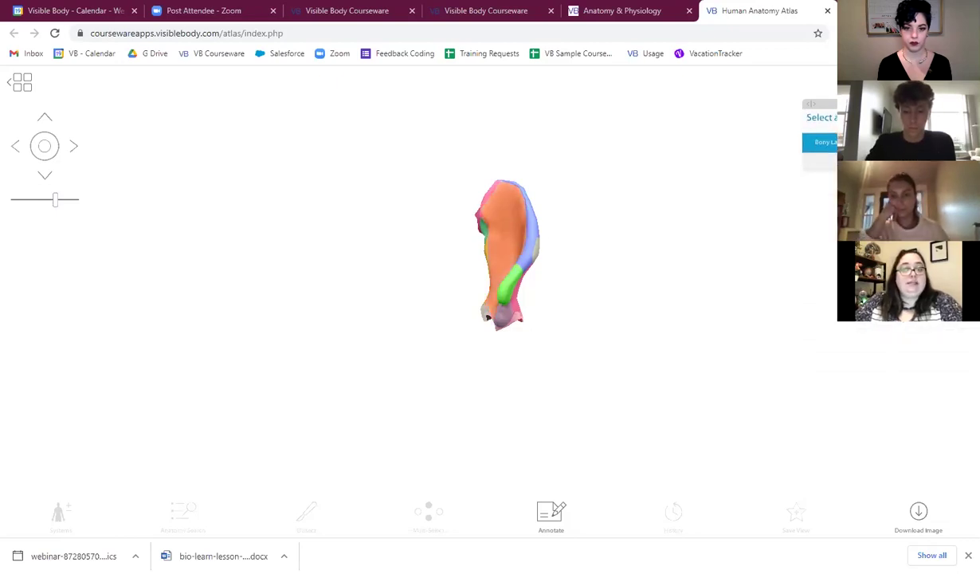
Step: View the ilium's muscle attachments, display the left gluteus maximus from its origin pin, and return to the full skeleton
{"action": "left_click", "coordinate": [877, 142]}
{"action": "left_click_drag", "start_coordinate": [652, 266], "coordinate": [446, 259]}
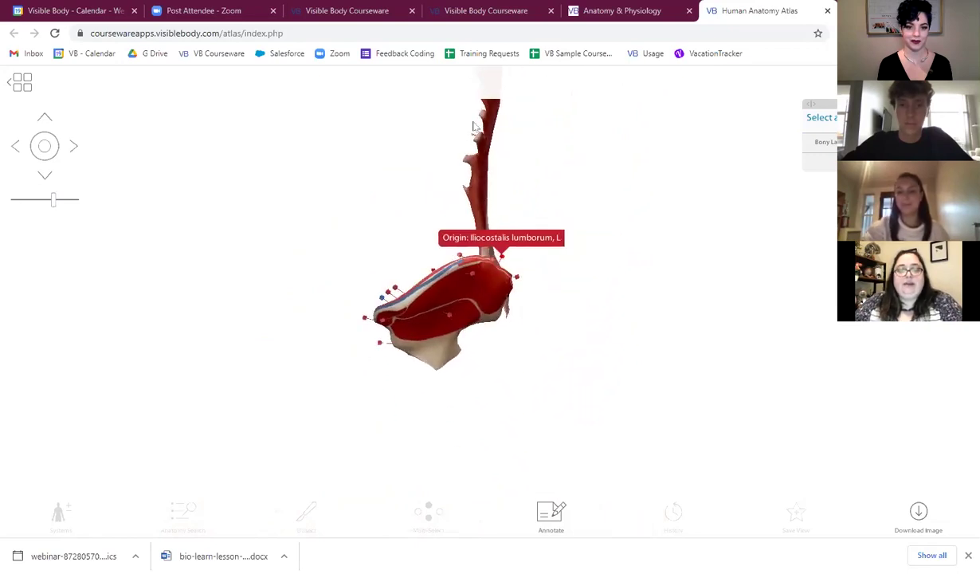
{"action": "left_click", "coordinate": [518, 279]}
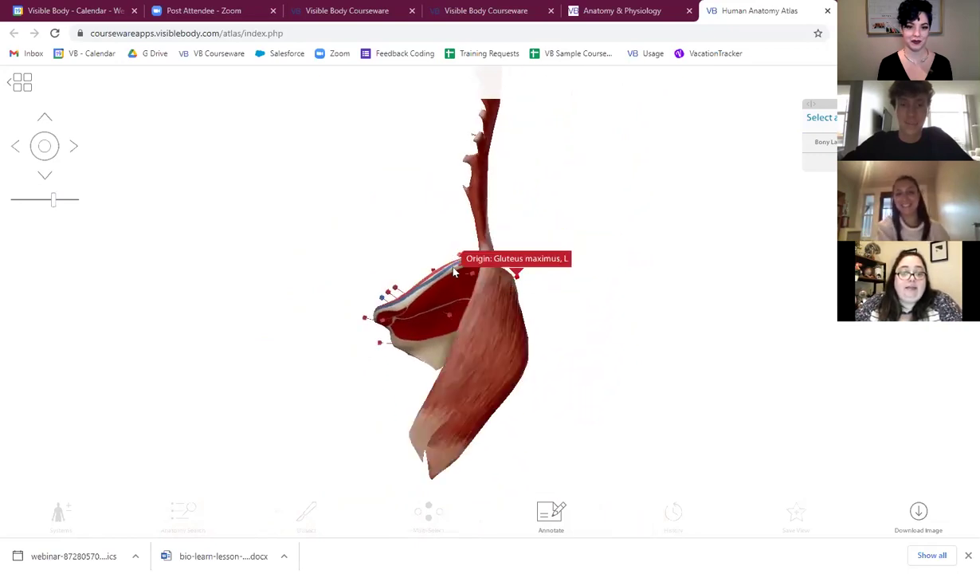
{"action": "left_click", "coordinate": [383, 278]}
{"action": "left_click_drag", "start_coordinate": [338, 380], "coordinate": [563, 306]}
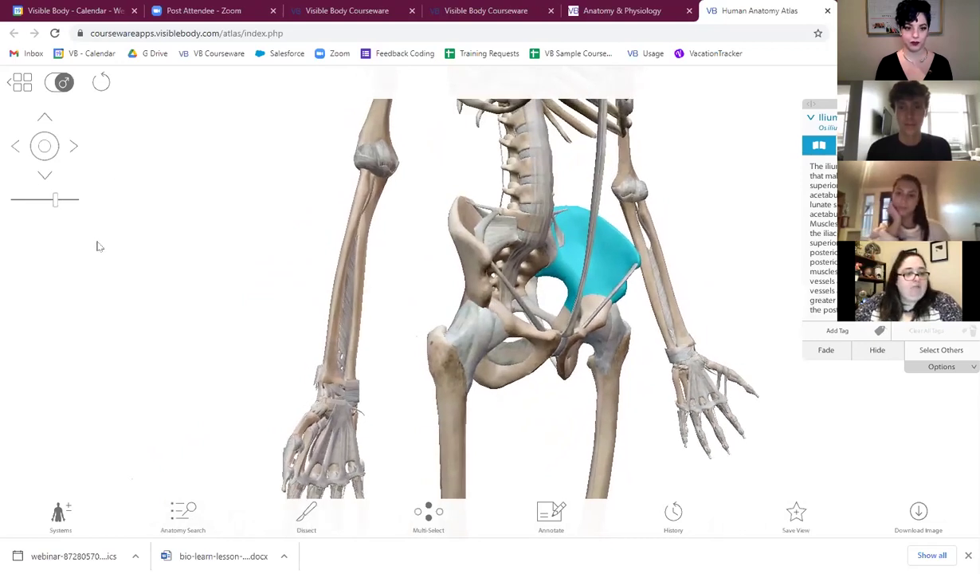
Step: Add the Muscular system to the skeletal model
{"action": "left_click", "coordinate": [51, 525]}
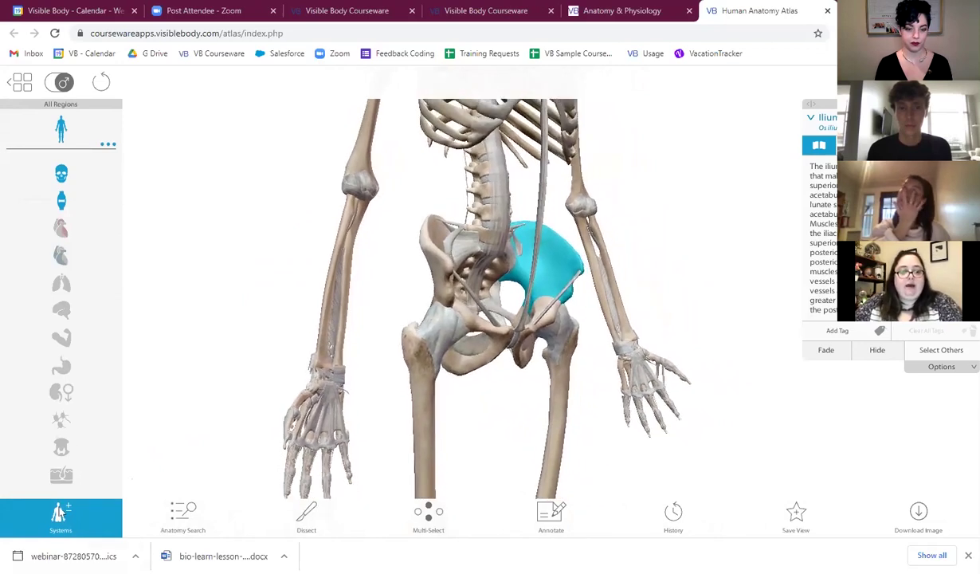
{"action": "left_click", "coordinate": [60, 514]}
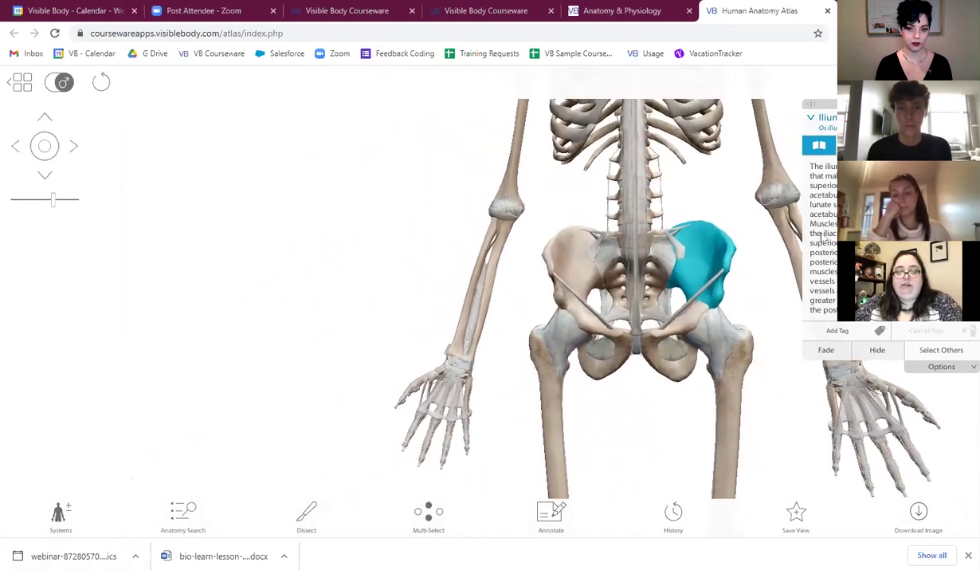
{"action": "left_click", "coordinate": [73, 518]}
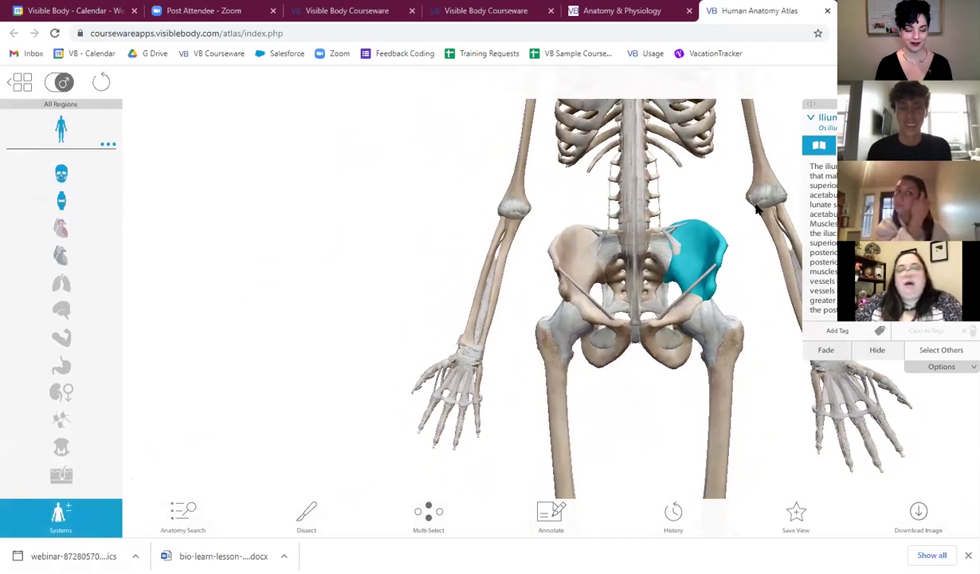
{"action": "left_click", "coordinate": [63, 340]}
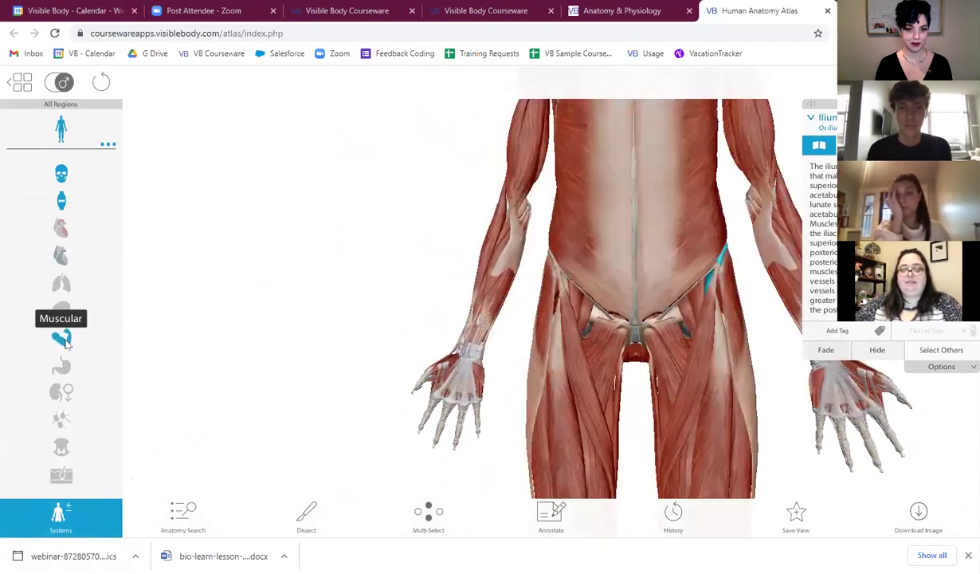
Step: Select the sternocostal head of the left pectoralis major and inspect its attachments in the isolated view
{"action": "left_click_drag", "start_coordinate": [390, 187], "coordinate": [188, 394]}
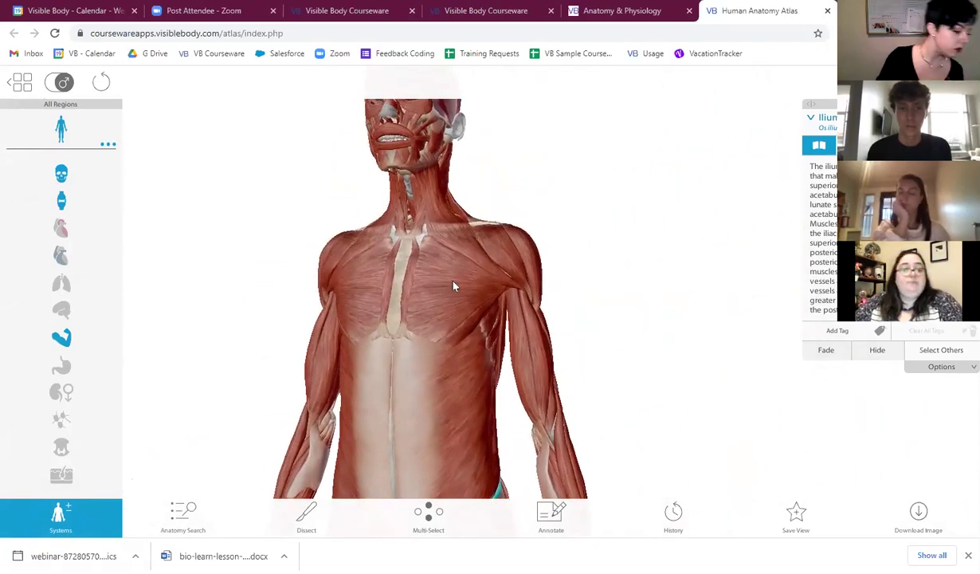
{"action": "left_click", "coordinate": [452, 284]}
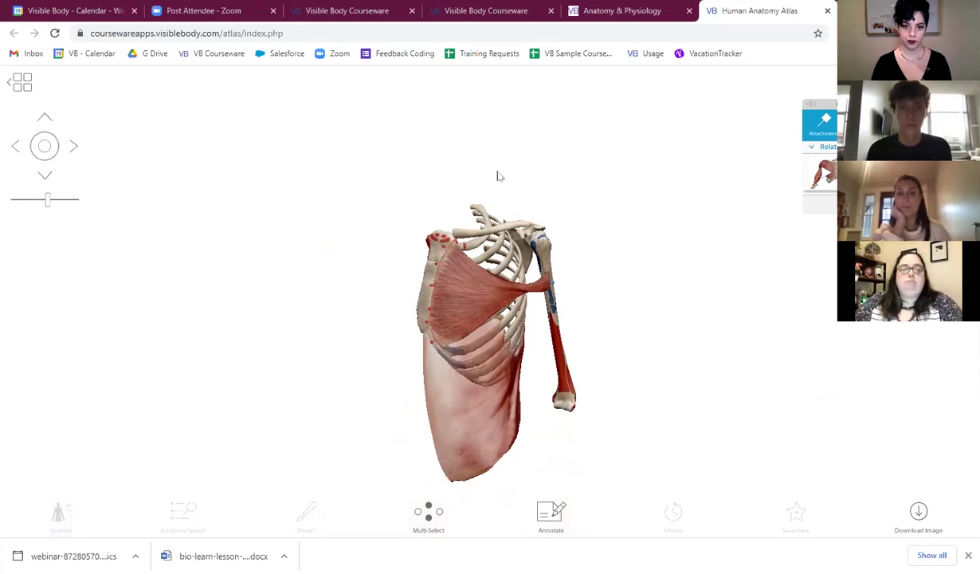
{"action": "left_click_drag", "start_coordinate": [542, 328], "coordinate": [607, 342]}
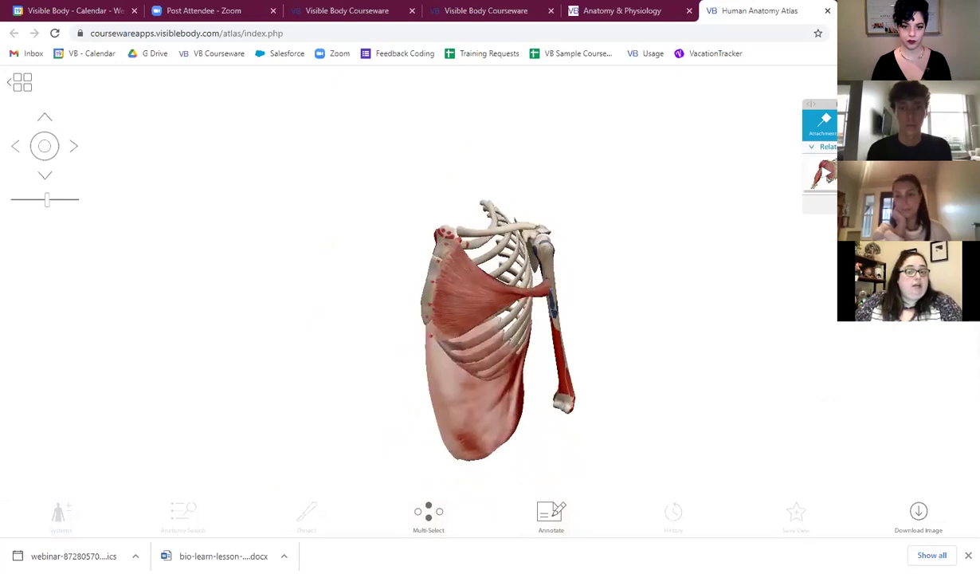
{"action": "left_click", "coordinate": [823, 171]}
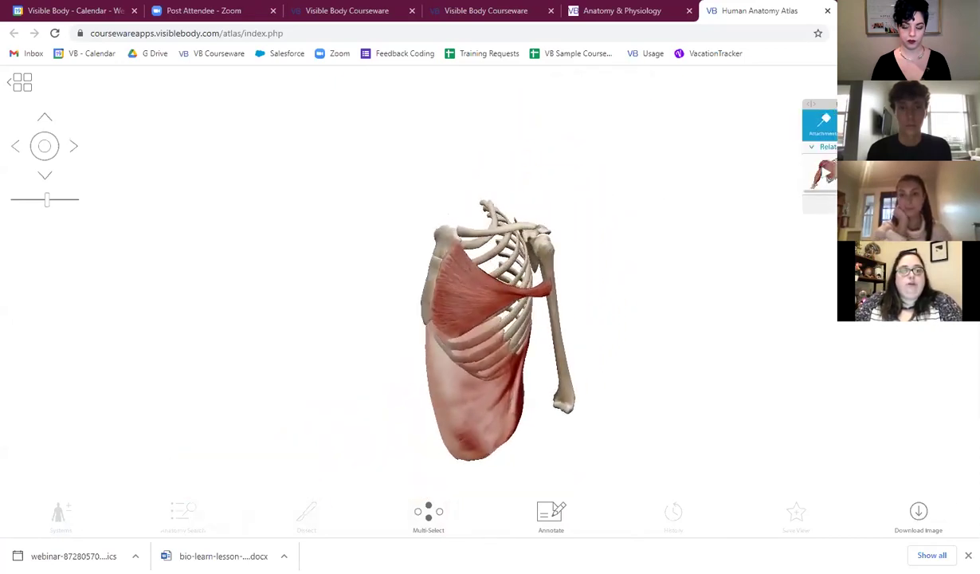
Step: Show the pectoralis major's blood supply followed by its innervation, and exit back to the full body
{"action": "left_click", "coordinate": [853, 352]}
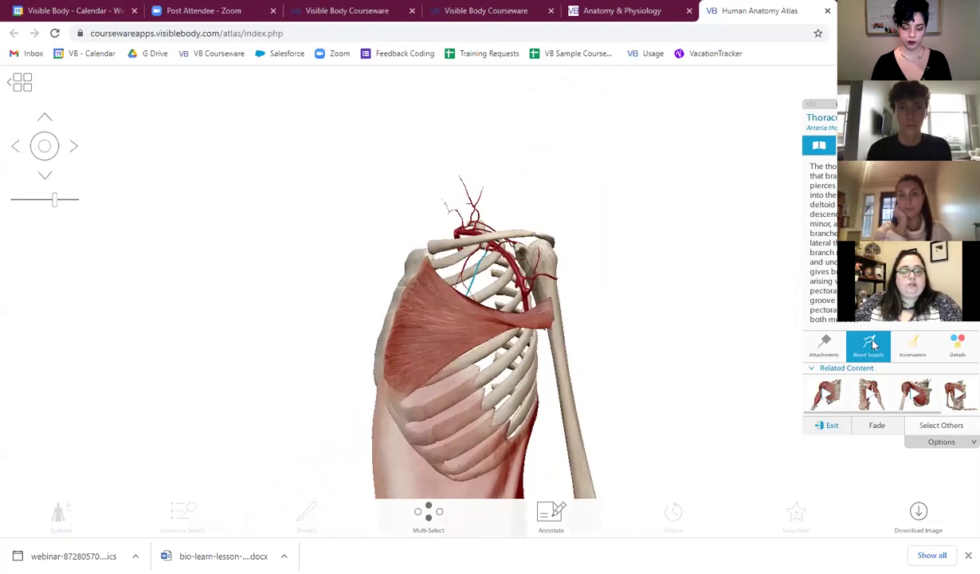
{"action": "left_click", "coordinate": [914, 348]}
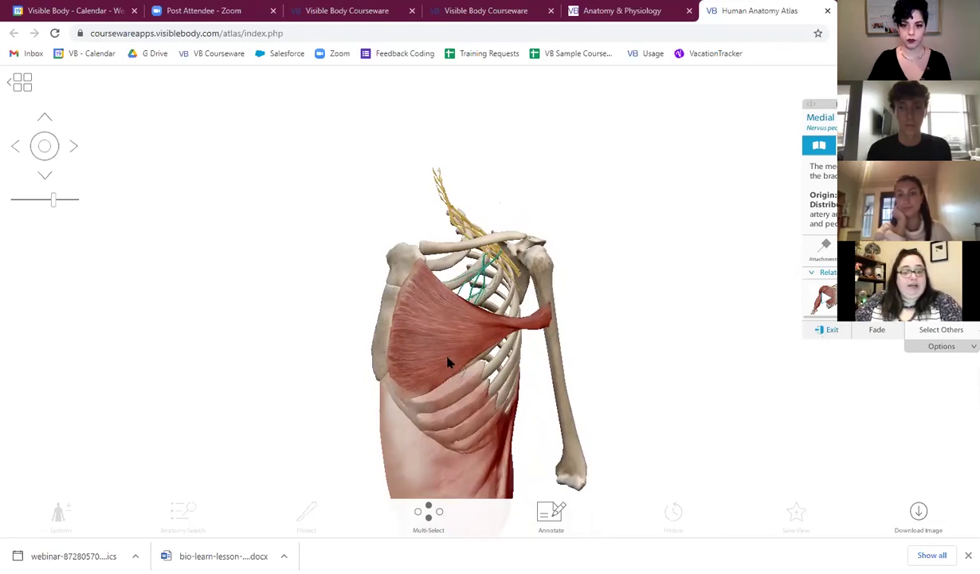
{"action": "left_click", "coordinate": [827, 330]}
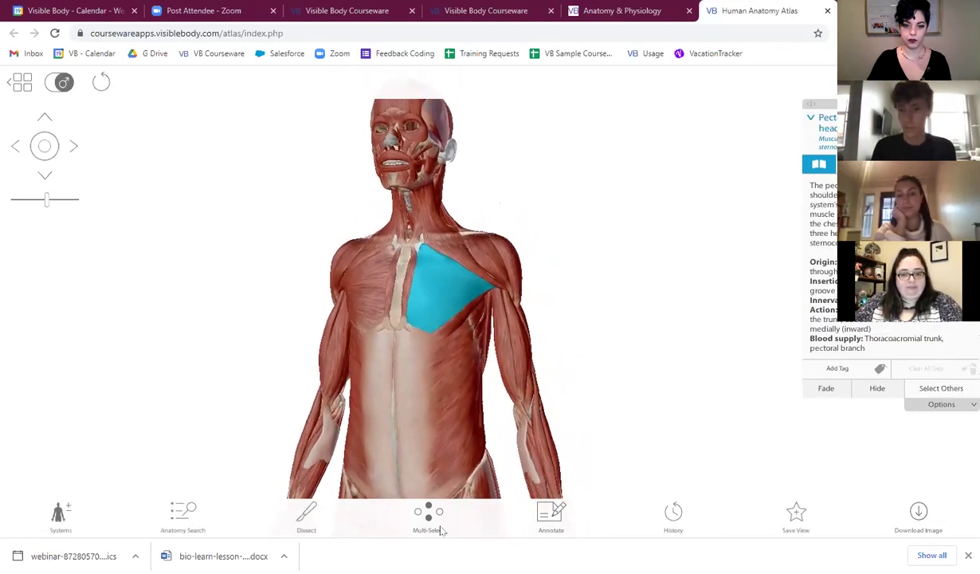
Step: Dissect the left chest and abdomen, removing superficial muscles including the pectoralis major, pectoralis minor and rectus abdominis
{"action": "left_click", "coordinate": [309, 528]}
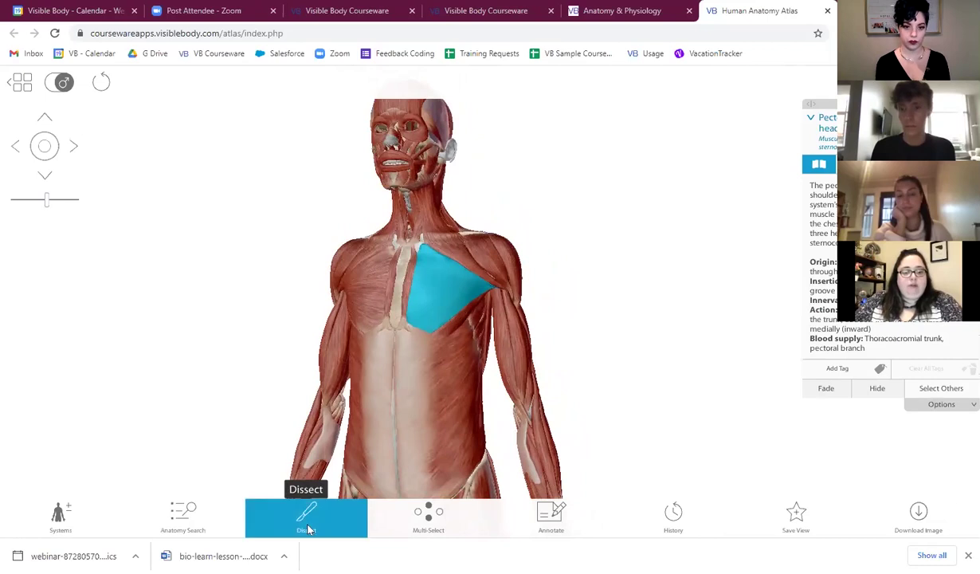
{"action": "left_click", "coordinate": [433, 306]}
{"action": "left_click", "coordinate": [429, 351]}
{"action": "left_click", "coordinate": [447, 287]}
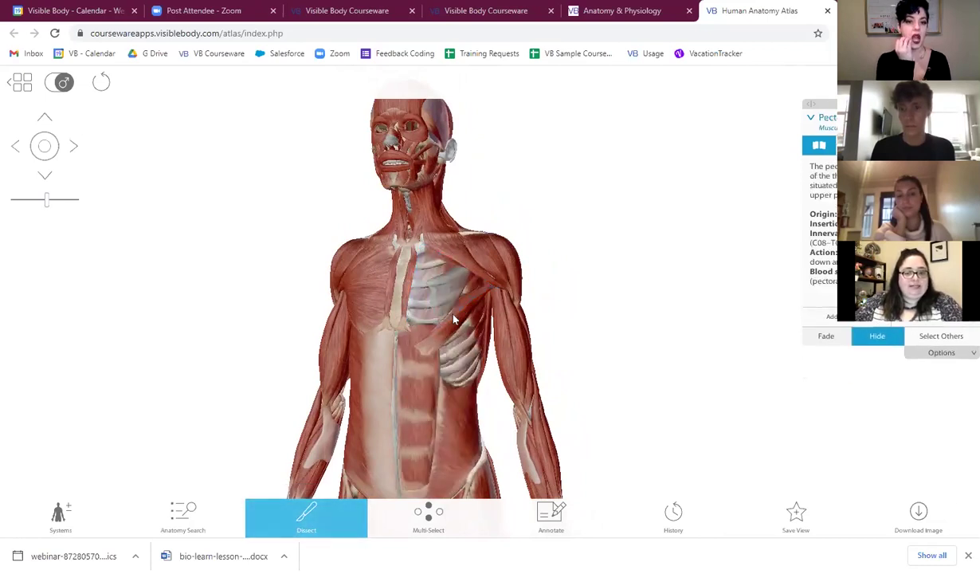
{"action": "left_click", "coordinate": [404, 334]}
{"action": "left_click", "coordinate": [313, 520]}
Step: Multi-select the left costal cartilages, several ribs, and the deltoid and neighbouring shoulder muscles
{"action": "left_click", "coordinate": [436, 519]}
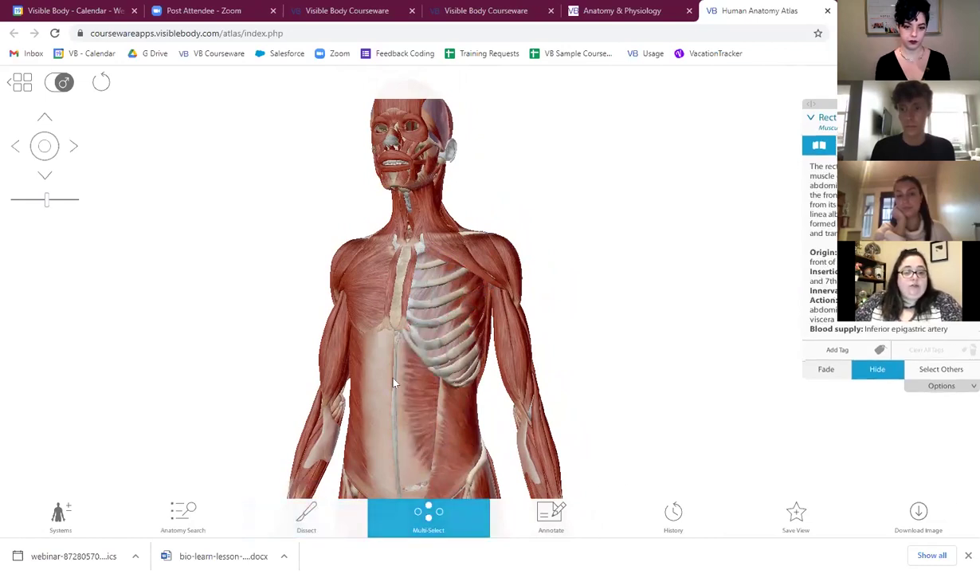
{"action": "left_click", "coordinate": [419, 315]}
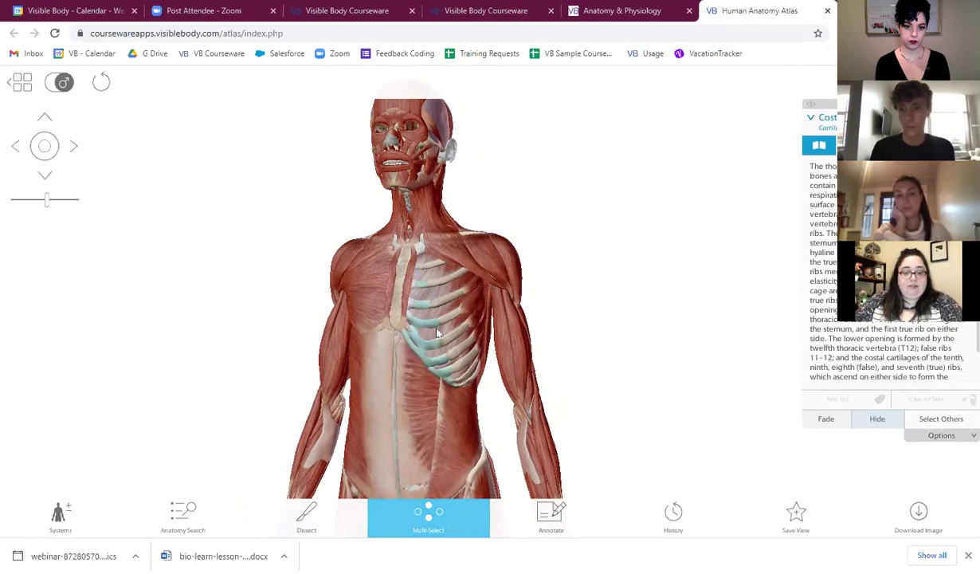
{"action": "left_click", "coordinate": [444, 329]}
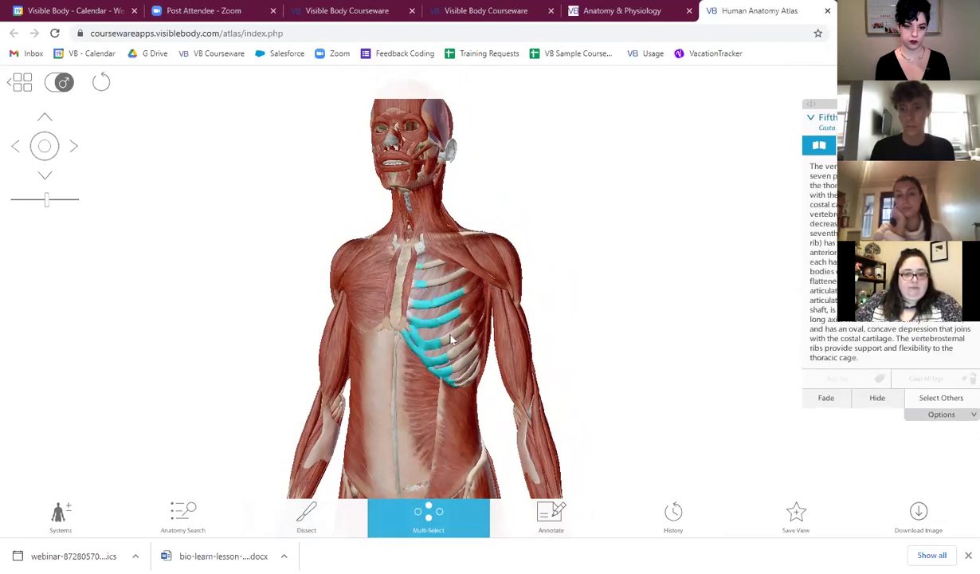
{"action": "left_click", "coordinate": [485, 253]}
{"action": "left_click", "coordinate": [497, 254]}
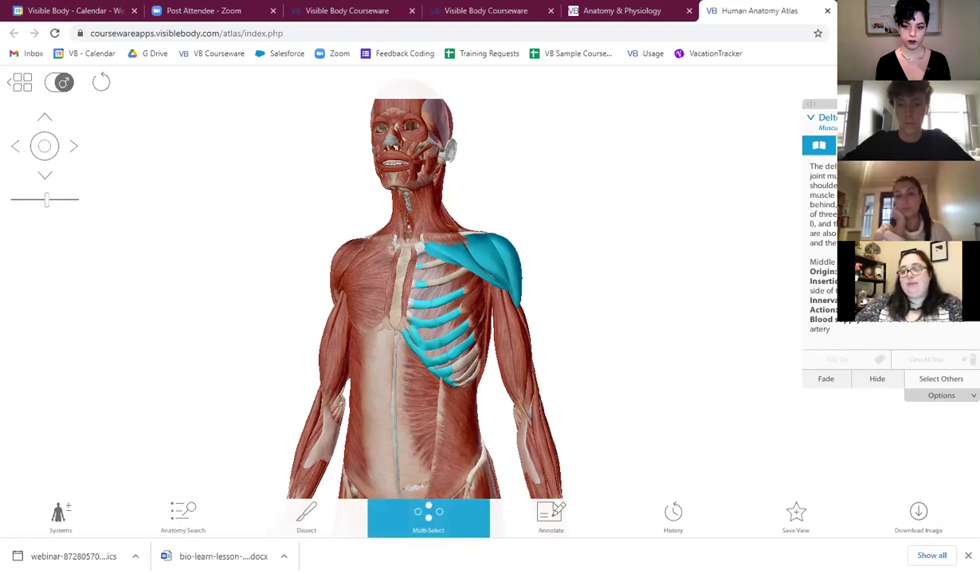
Step: Isolate the selected structures, view them from behind and in front, and deselect the rectus abdominis and several others
{"action": "left_click_drag", "start_coordinate": [592, 338], "coordinate": [650, 366]}
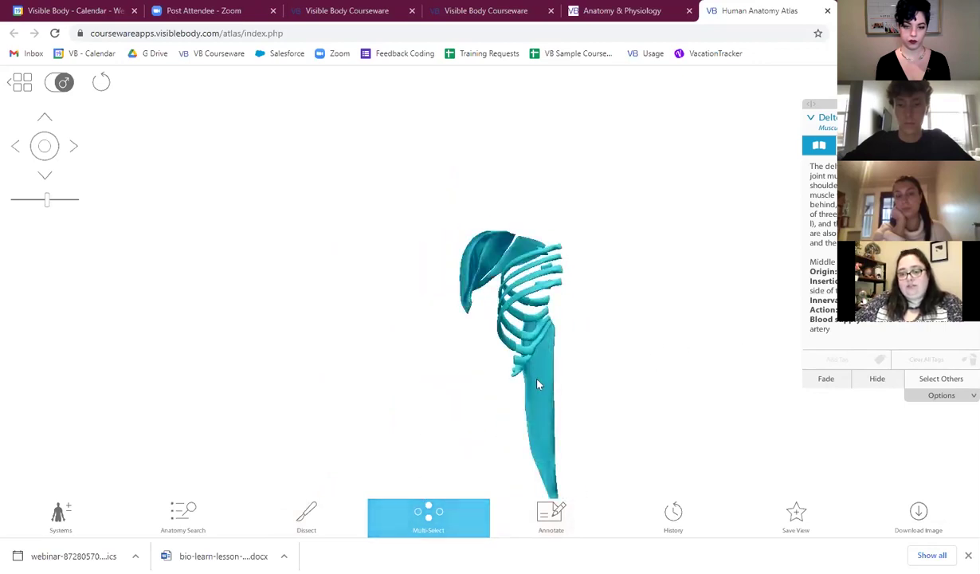
{"action": "left_click", "coordinate": [515, 362]}
{"action": "left_click", "coordinate": [486, 234]}
{"action": "left_click_drag", "start_coordinate": [486, 235], "coordinate": [339, 292]}
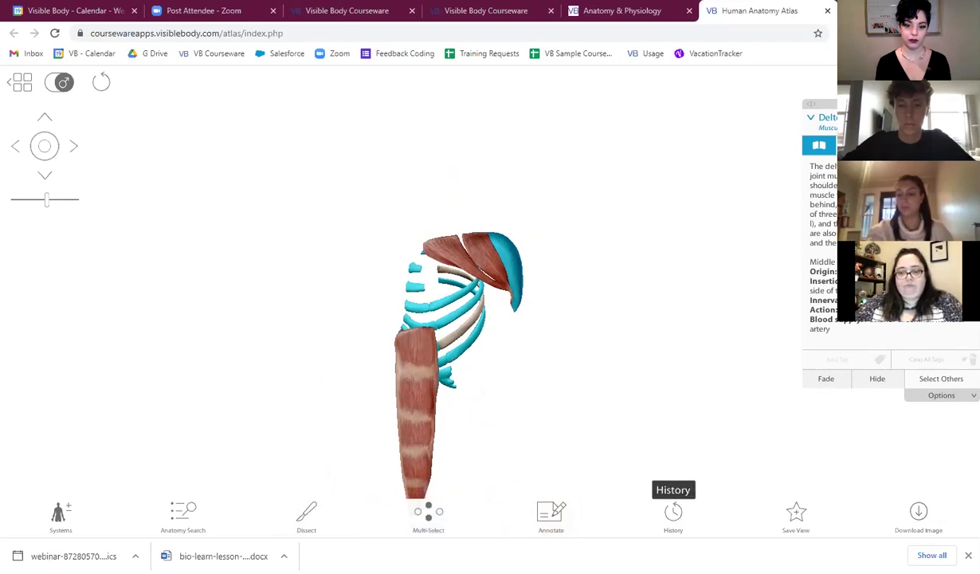
Step: Exit Isolate mode to return to the full body and clear the selection
{"action": "left_click", "coordinate": [673, 516]}
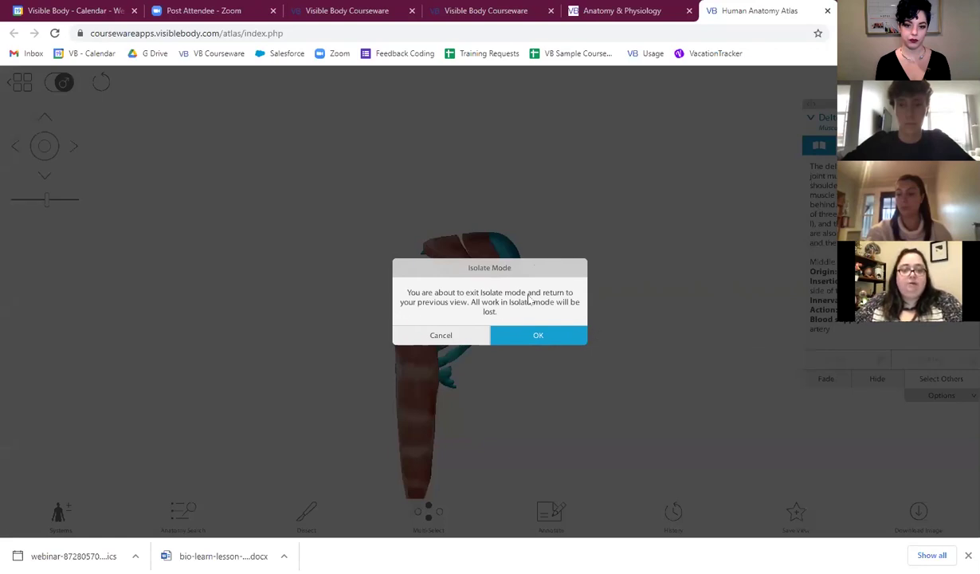
{"action": "left_click", "coordinate": [529, 335]}
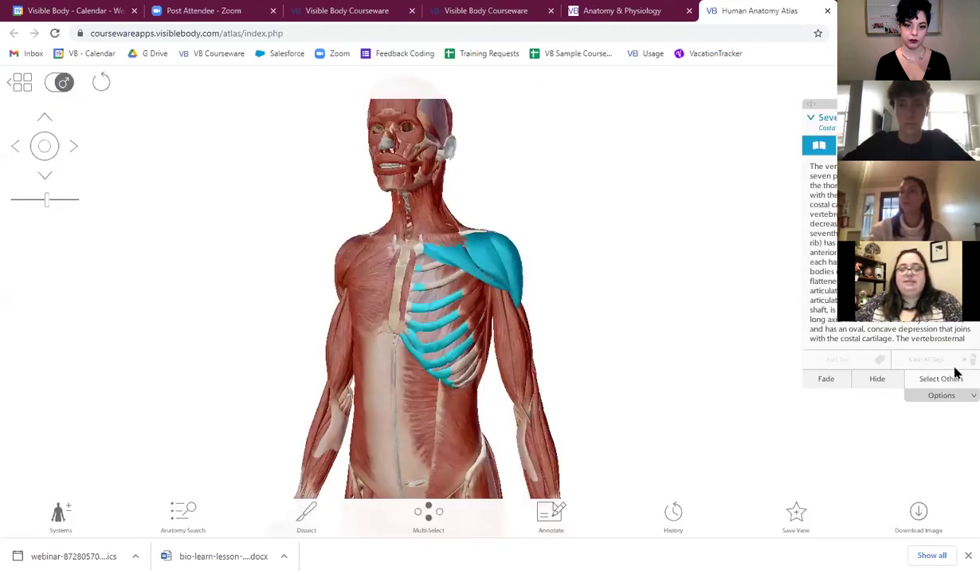
{"action": "left_click", "coordinate": [534, 226]}
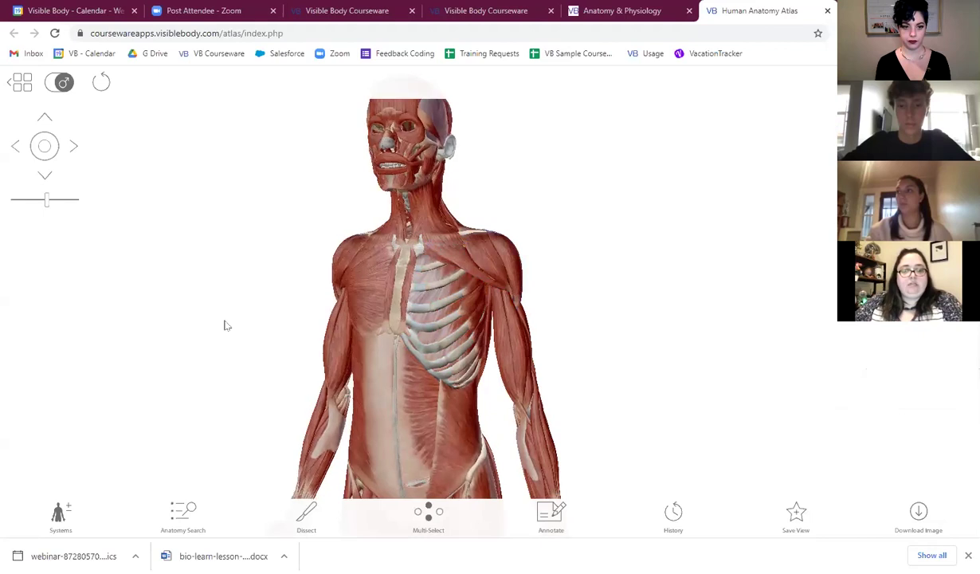
Step: Dissect the right side of the chest, removing the right pectoralis muscles from the muscular model
{"action": "left_click_drag", "start_coordinate": [225, 326], "coordinate": [263, 325]}
{"action": "left_click", "coordinate": [307, 510]}
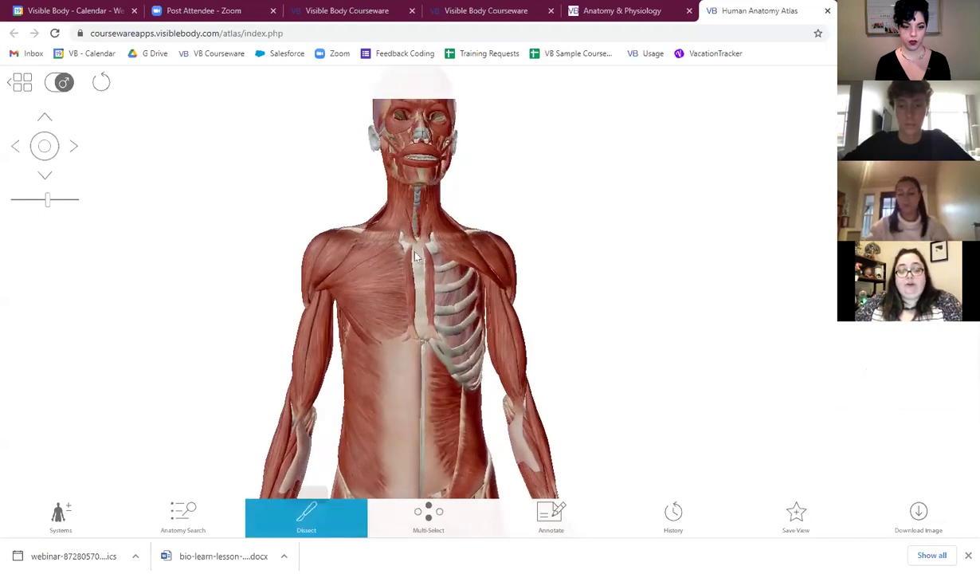
{"action": "left_click", "coordinate": [355, 267]}
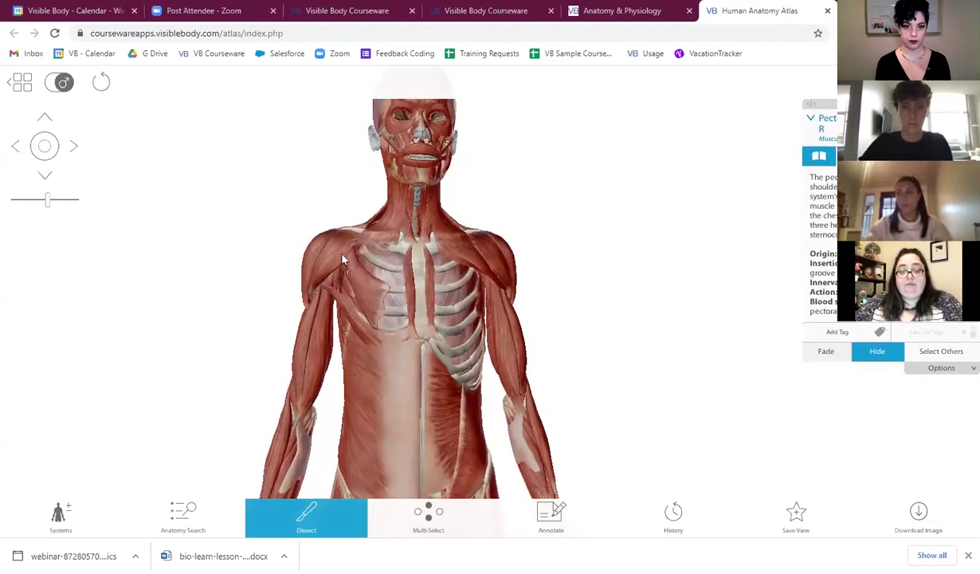
{"action": "left_click", "coordinate": [351, 276]}
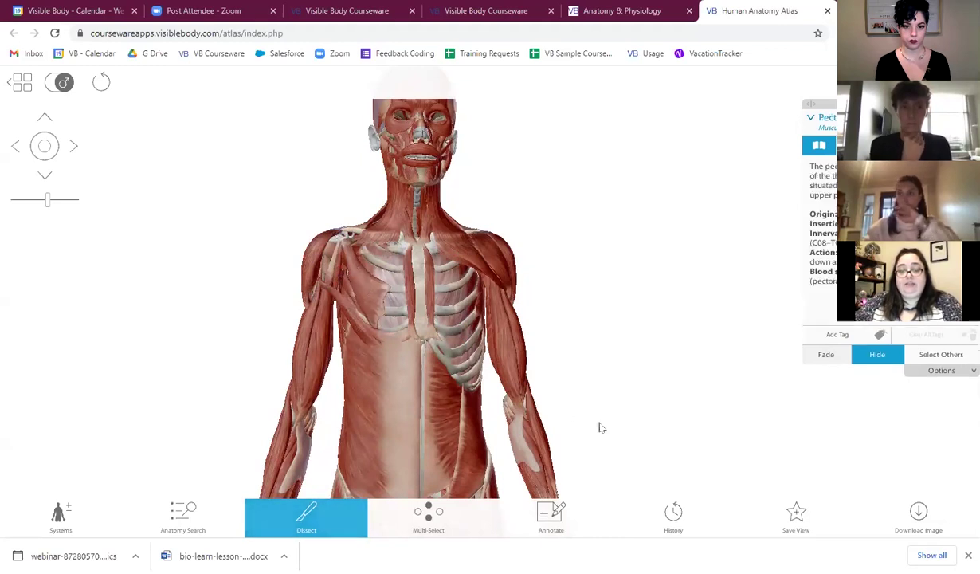
Step: Undo the last dissection and refresh the model to its original full skeleton view
{"action": "left_click", "coordinate": [687, 526]}
{"action": "left_click", "coordinate": [676, 396]}
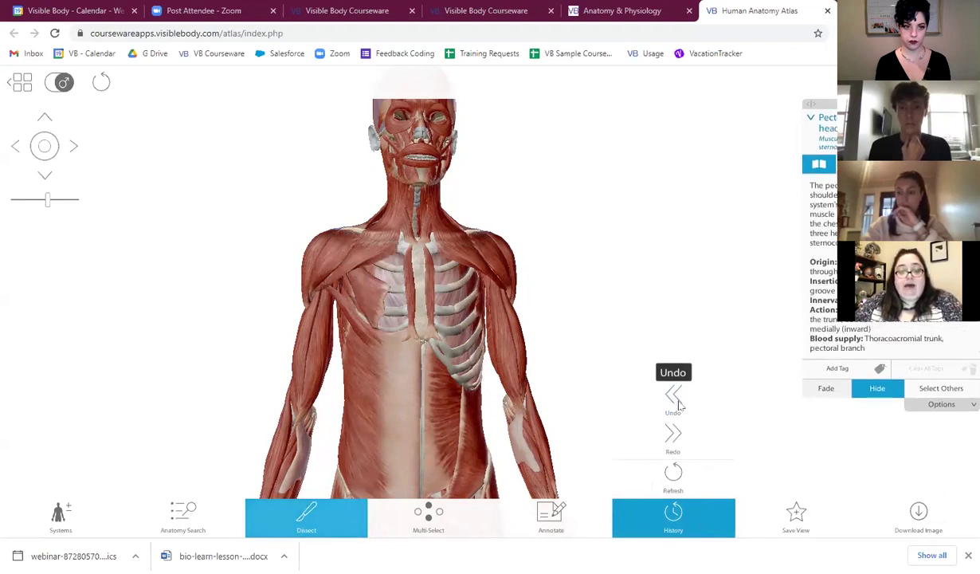
{"action": "left_click", "coordinate": [676, 484]}
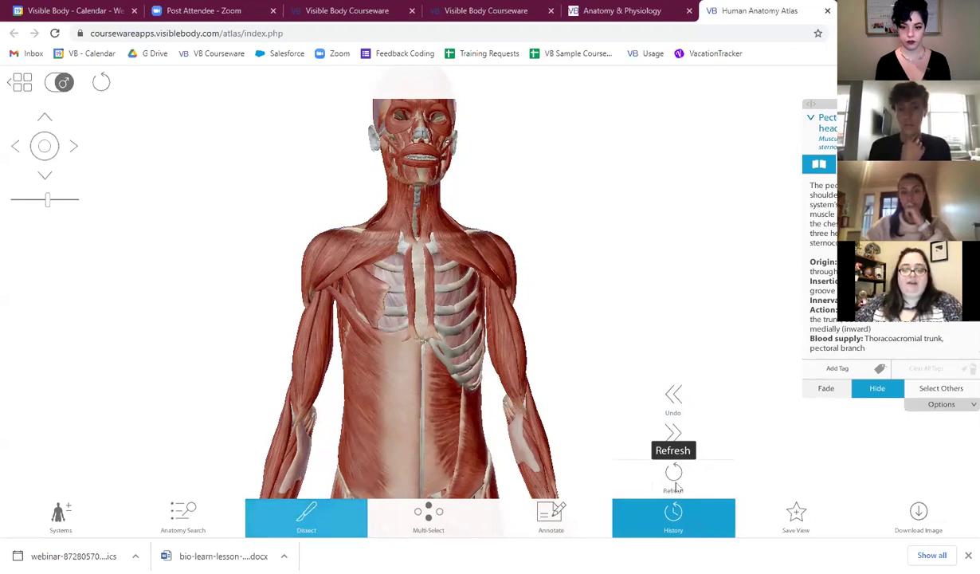
{"action": "left_click", "coordinate": [676, 486]}
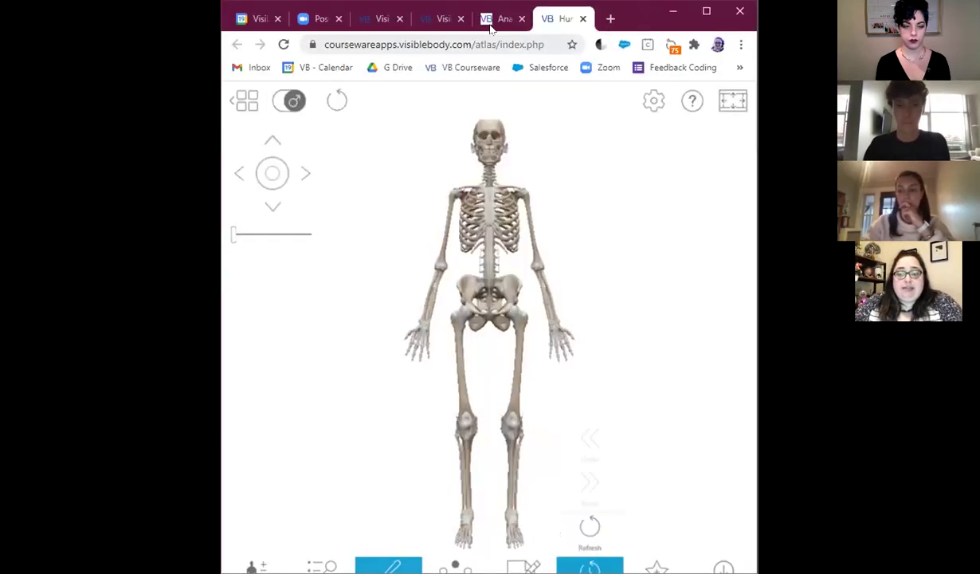
Step: Switch to the Visible Body Courseware course, maximize the window, and return from the assignment preview to the Assignments page
{"action": "left_click", "coordinate": [491, 24]}
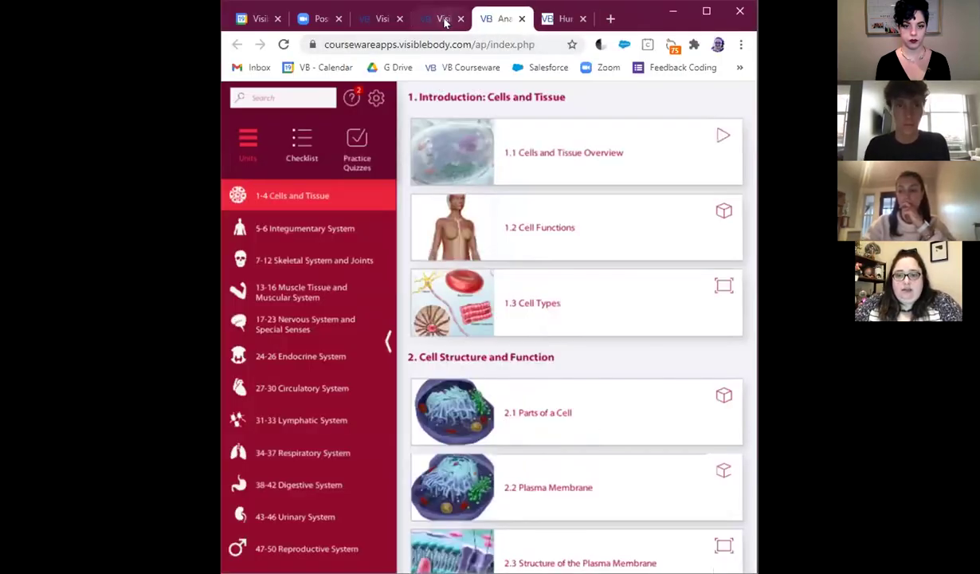
{"action": "left_click", "coordinate": [416, 27]}
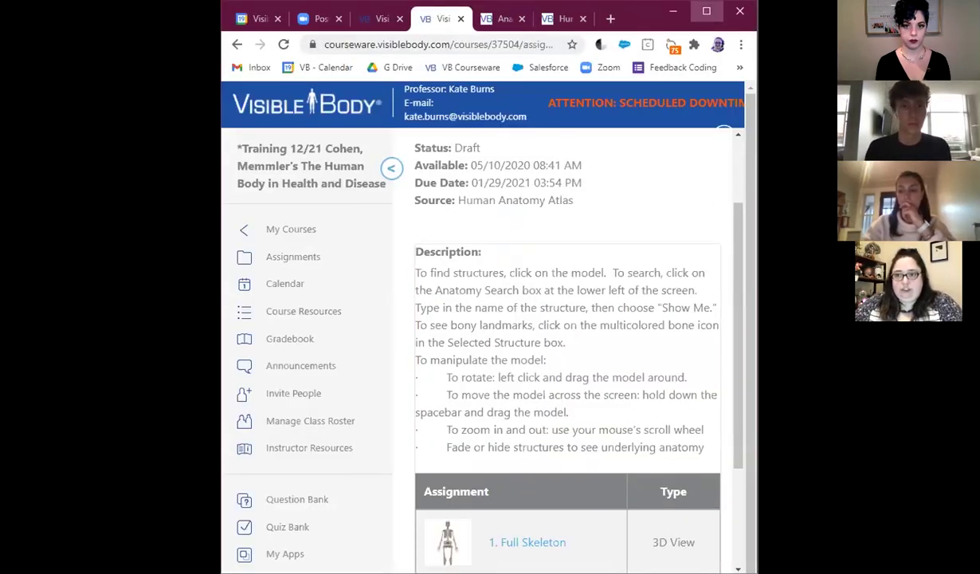
{"action": "left_click", "coordinate": [706, 11]}
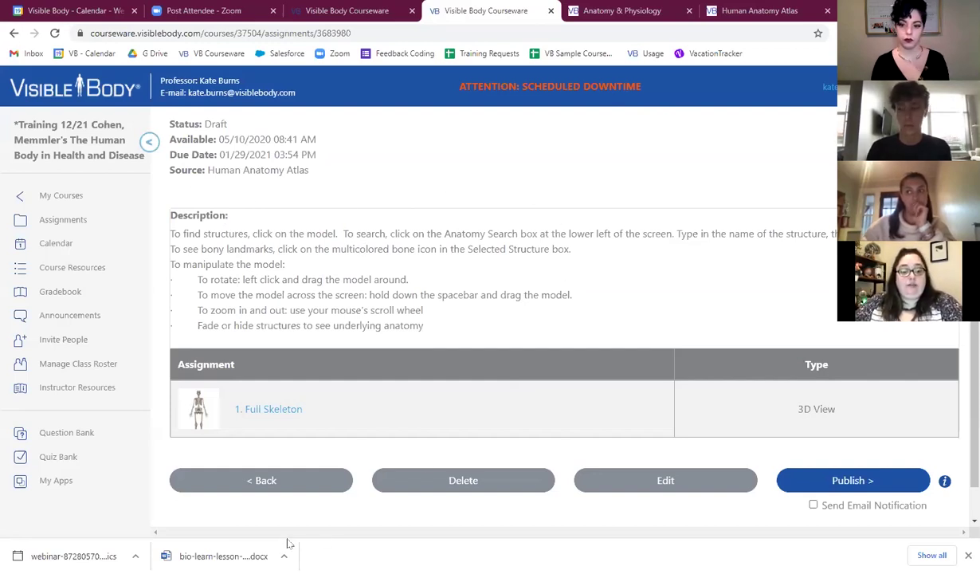
{"action": "left_click", "coordinate": [265, 483]}
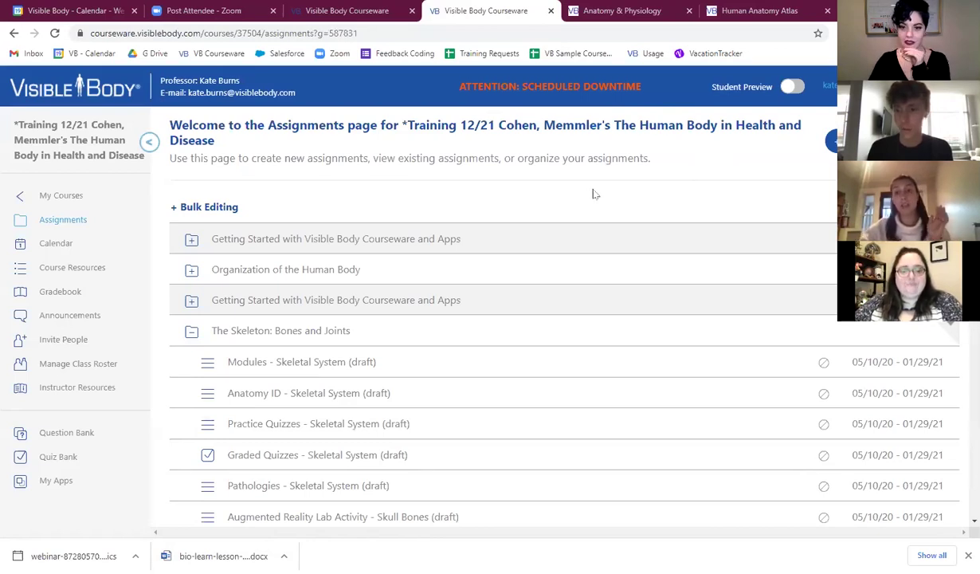
Step: Switch to the Human Anatomy Atlas, remove the left ilium from the skeleton, and return to the course's Assignments page
{"action": "left_click", "coordinate": [790, 11]}
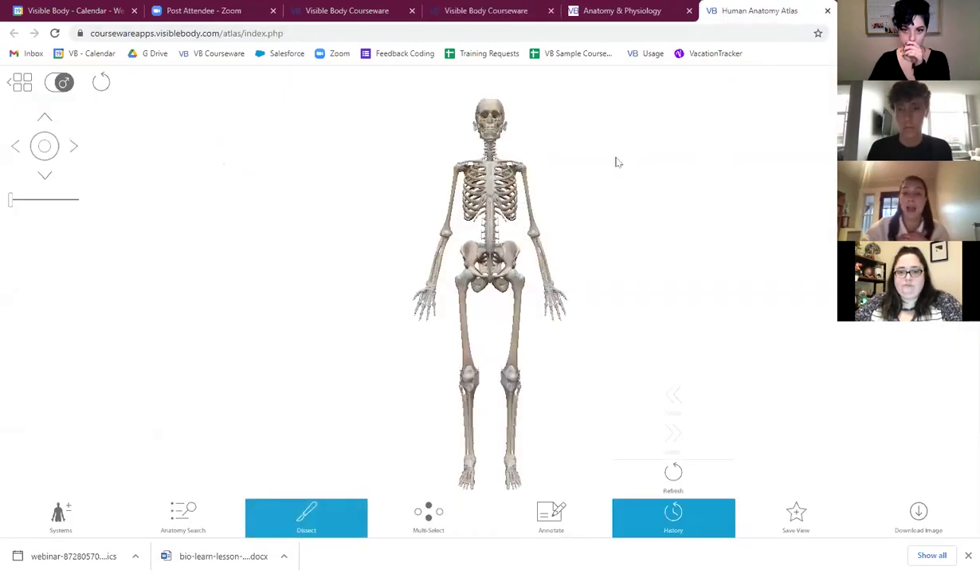
{"action": "left_click", "coordinate": [511, 260]}
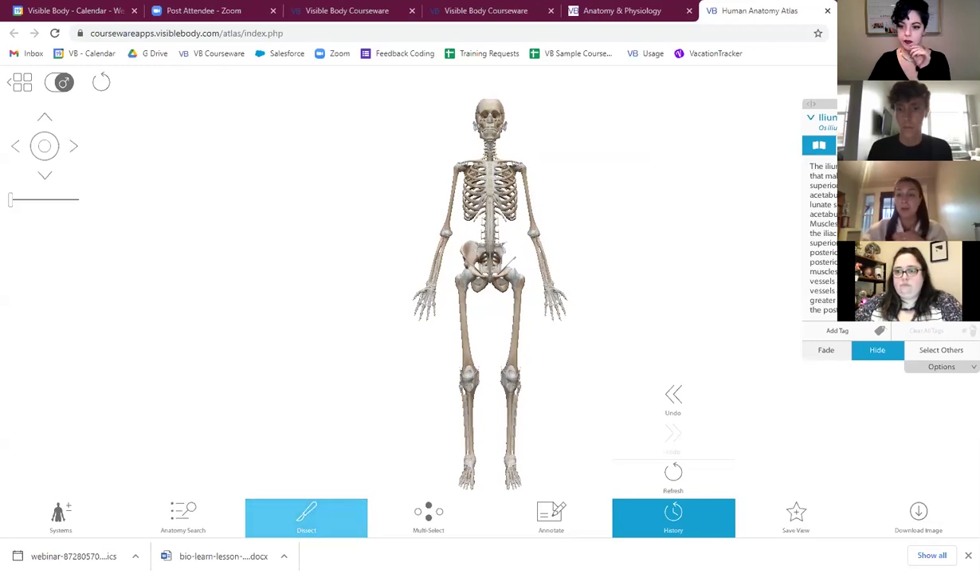
{"action": "key", "text": "super+Down"}
{"action": "left_click", "coordinate": [434, 20]}
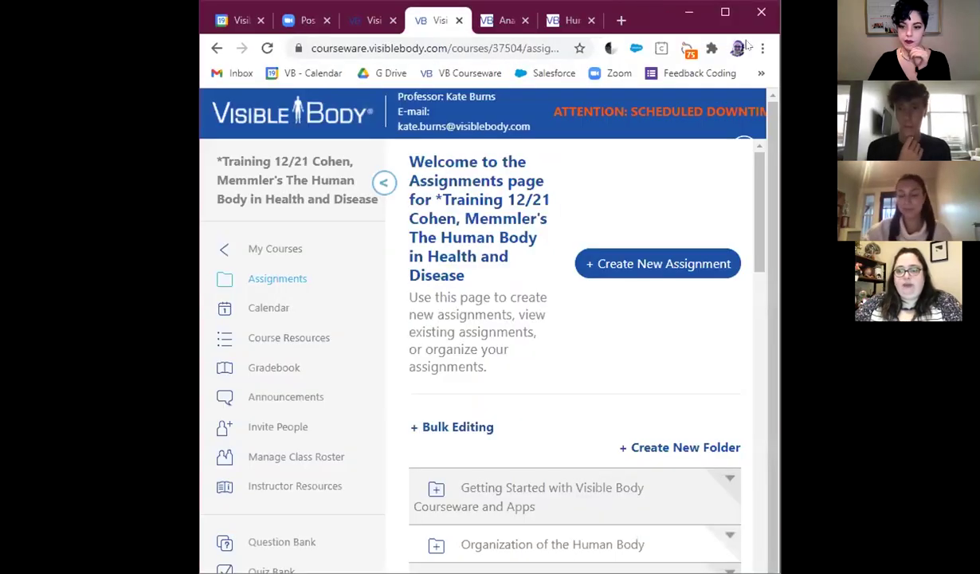
{"action": "left_click", "coordinate": [728, 13]}
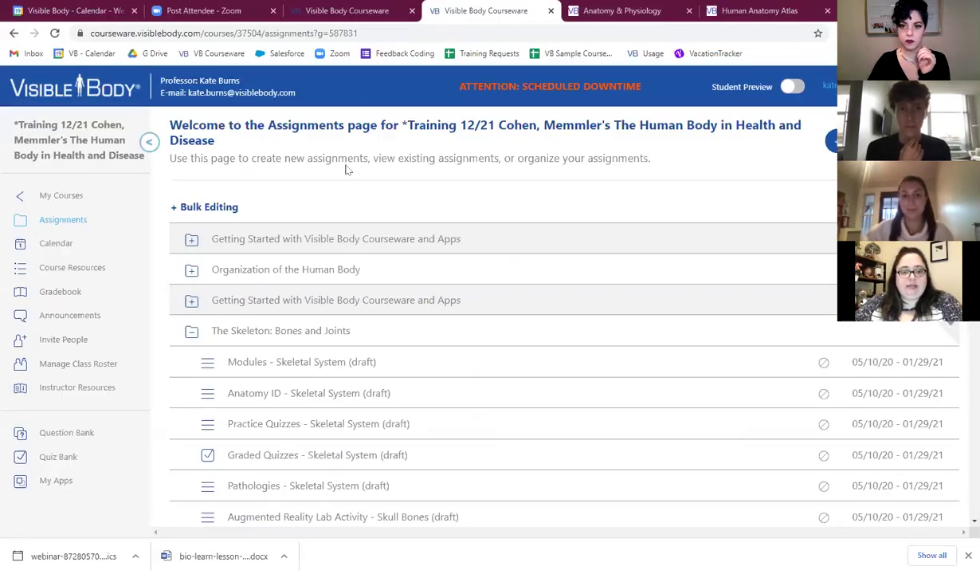
Step: Open the Graded Quizzes - Skeletal System assignment and review its list of multiple choice and dissection quizzes
{"action": "scroll", "coordinate": [350, 181], "scroll_direction": "down", "scroll_amount": 3}
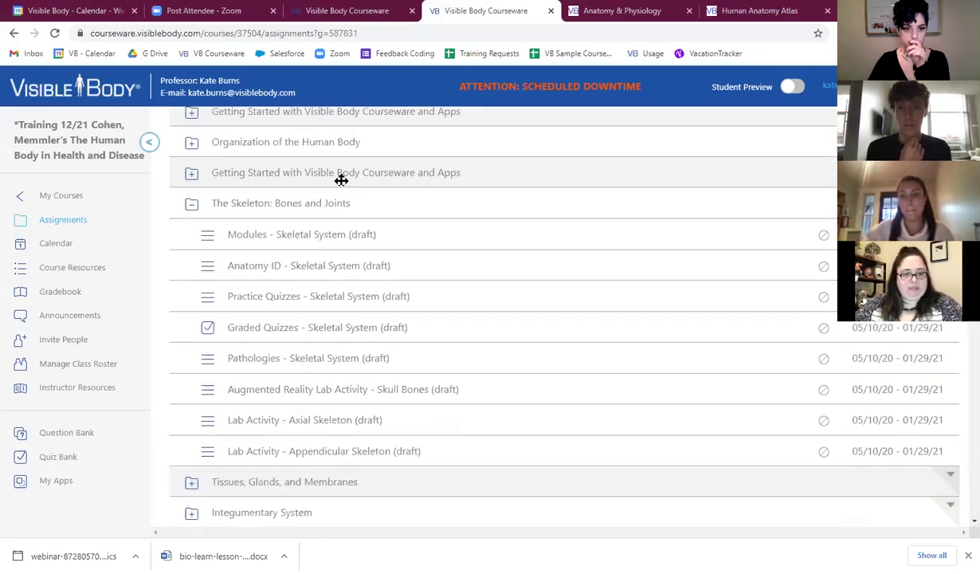
{"action": "left_click", "coordinate": [322, 331]}
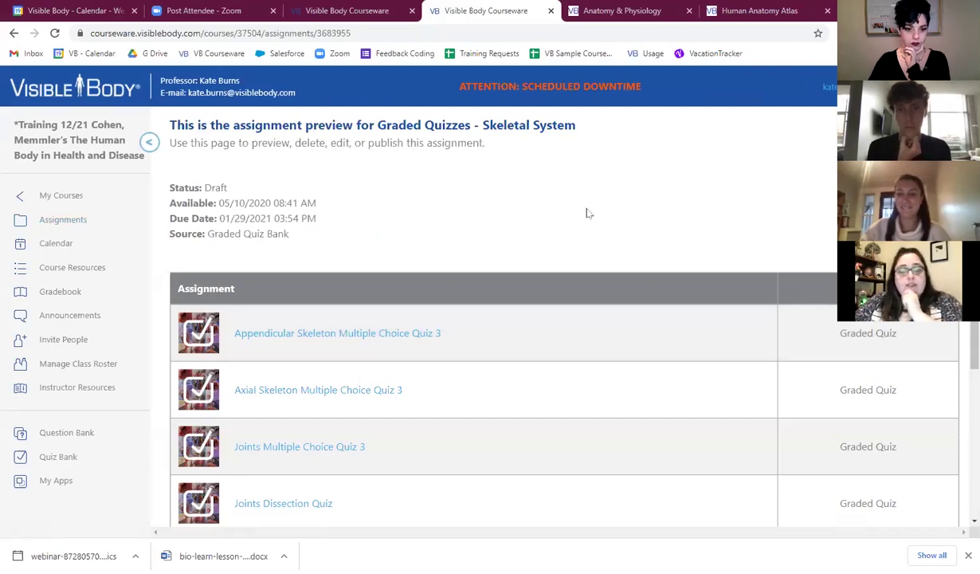
{"action": "scroll", "coordinate": [431, 217], "scroll_direction": "down", "scroll_amount": 3}
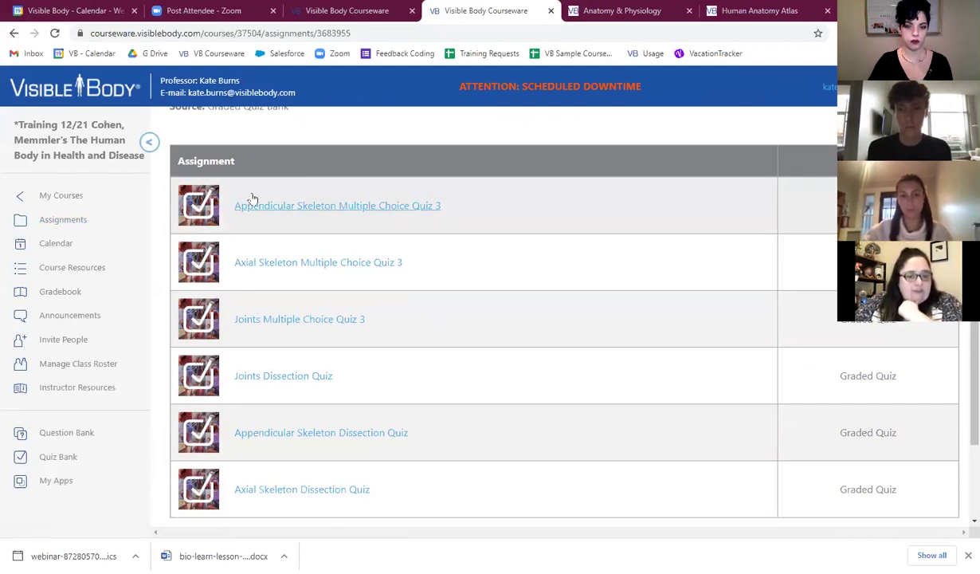
{"action": "scroll", "coordinate": [252, 198], "scroll_direction": "down", "scroll_amount": 3}
{"action": "scroll", "coordinate": [359, 381], "scroll_direction": "up", "scroll_amount": 5}
{"action": "scroll", "coordinate": [350, 311], "scroll_direction": "down", "scroll_amount": 5}
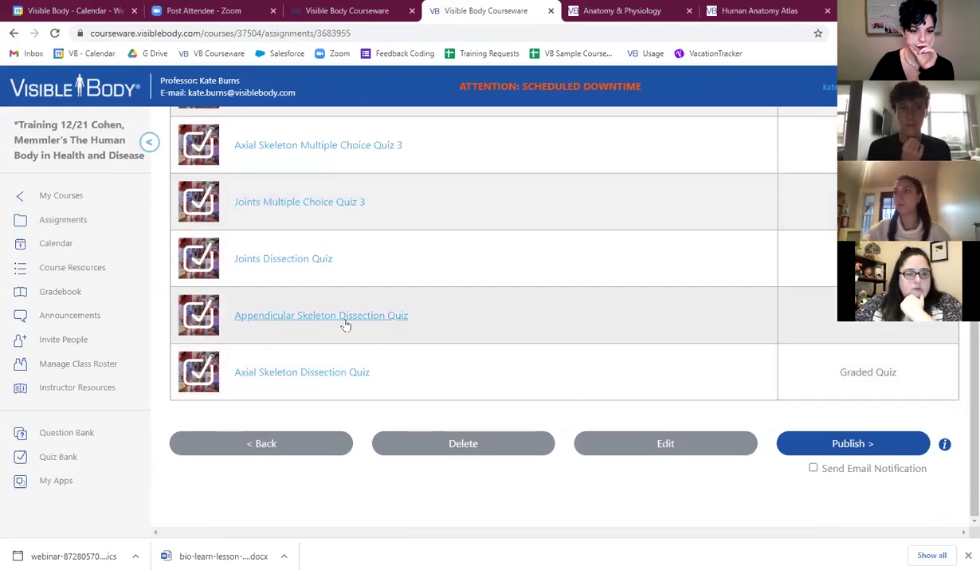
{"action": "scroll", "coordinate": [345, 325], "scroll_direction": "up", "scroll_amount": 5}
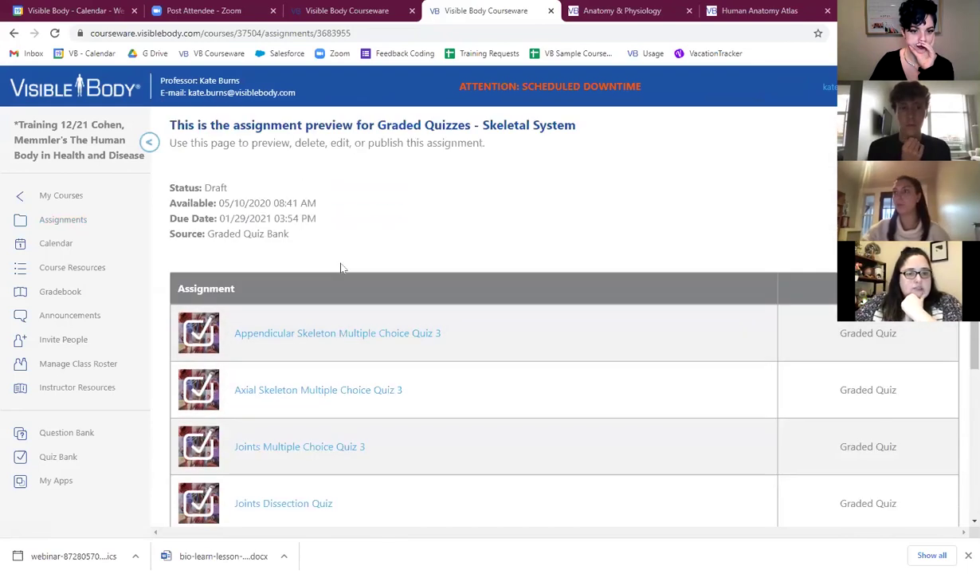
Step: Open the Quiz Bank and filter the quizzes by the Dissection question type
{"action": "left_click", "coordinate": [57, 459]}
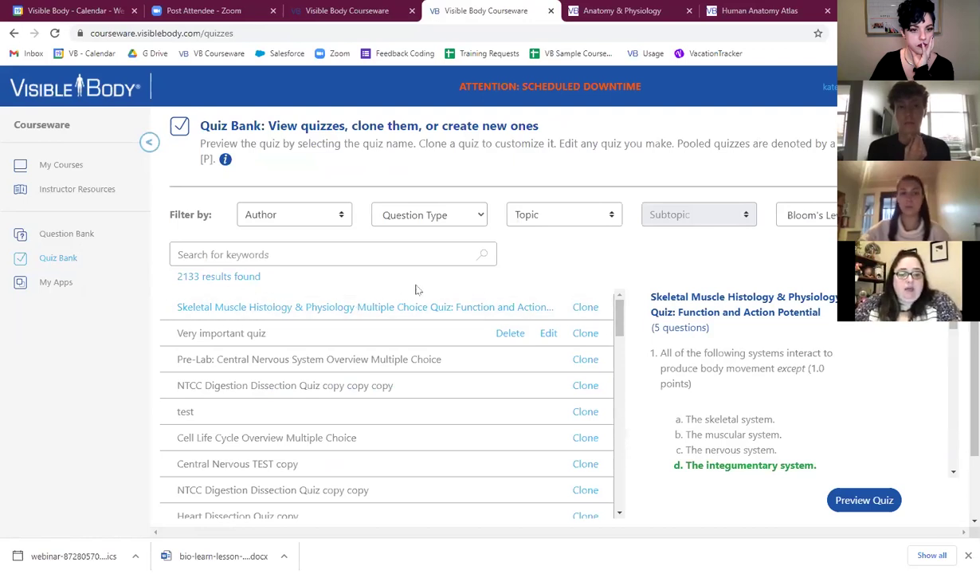
{"action": "left_click", "coordinate": [436, 216]}
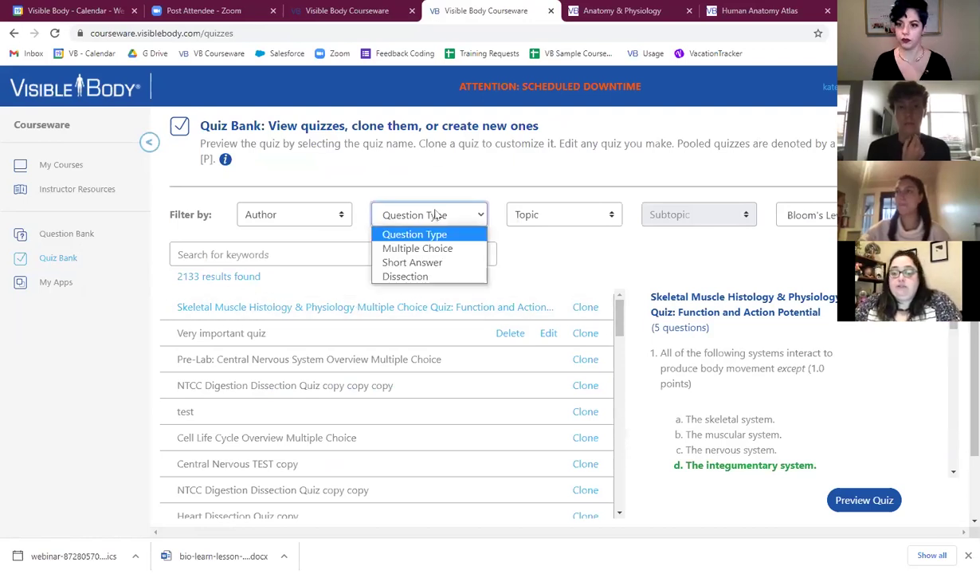
{"action": "left_click", "coordinate": [408, 276]}
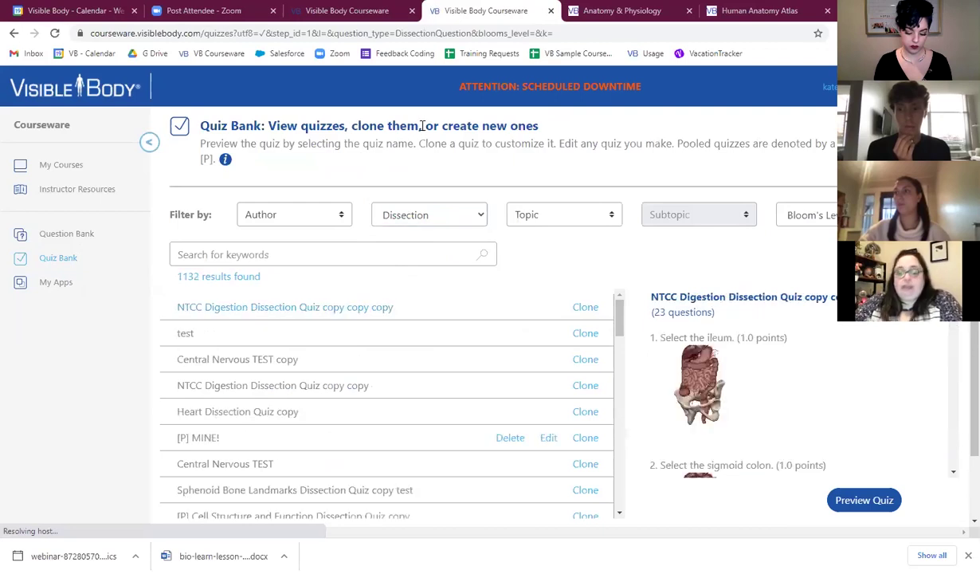
Step: Narrow the quizzes to the Skeletal system topic and Uncategorized subtopic, and browse the filtered list
{"action": "left_click", "coordinate": [579, 228]}
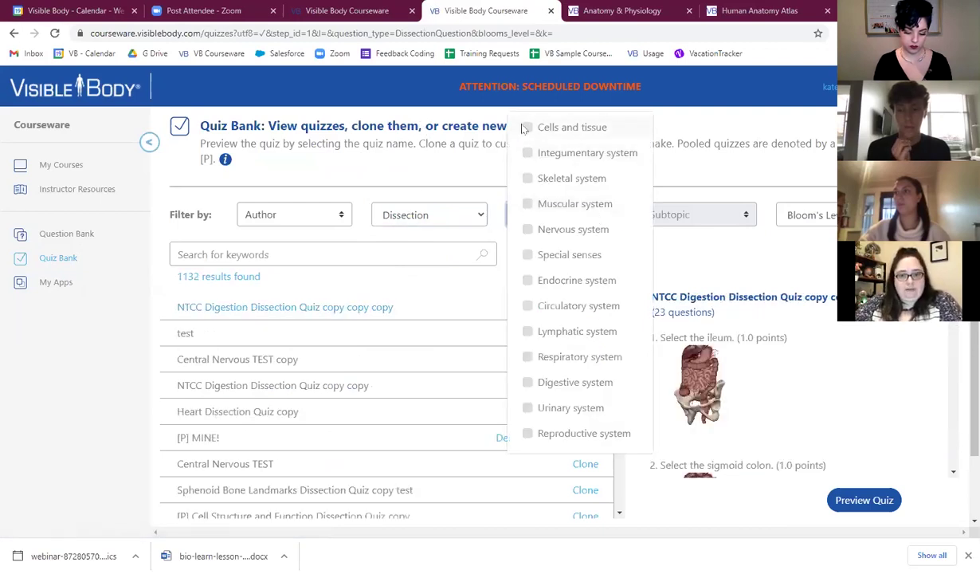
{"action": "left_click", "coordinate": [529, 179]}
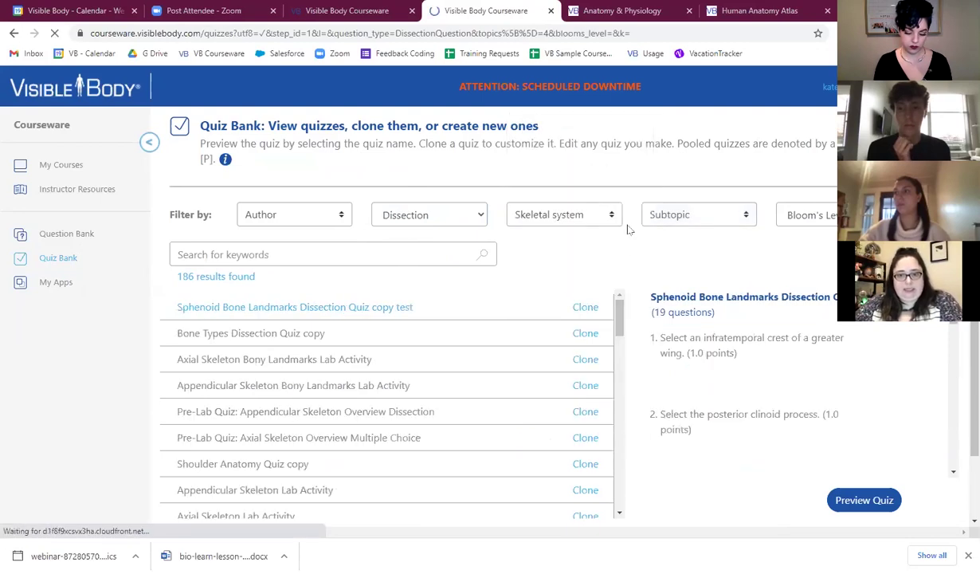
{"action": "left_click", "coordinate": [692, 216]}
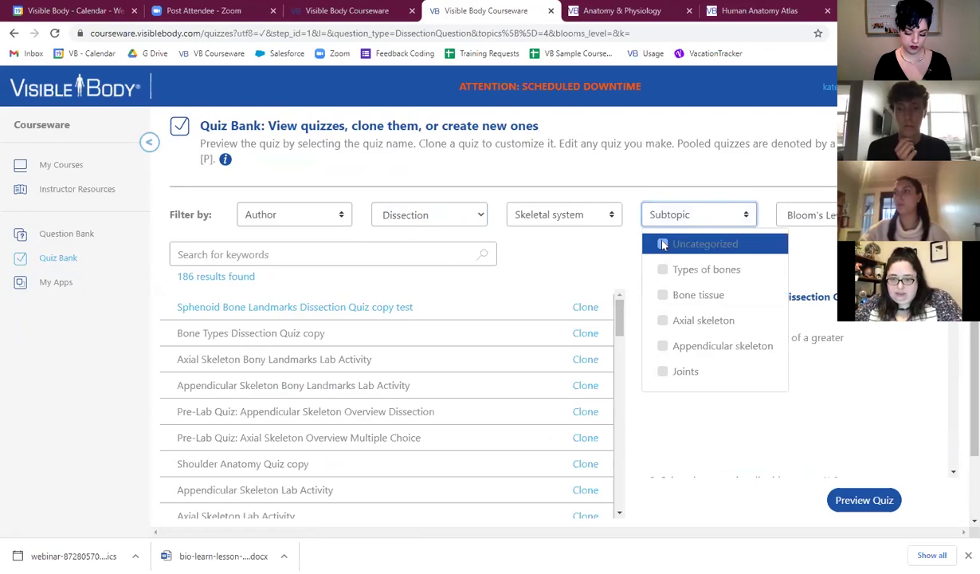
{"action": "left_click", "coordinate": [662, 244]}
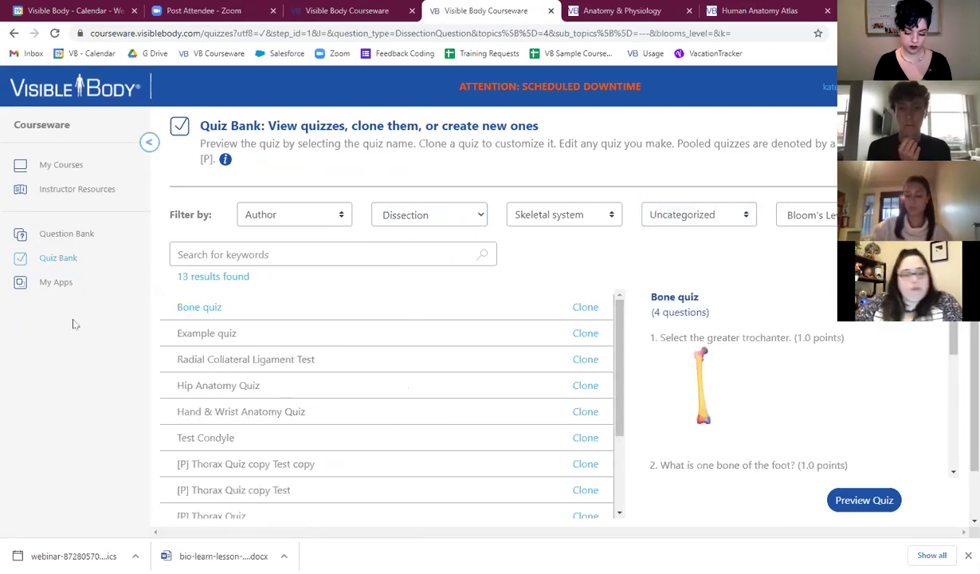
{"action": "scroll", "coordinate": [359, 351], "scroll_direction": "down", "scroll_amount": 3}
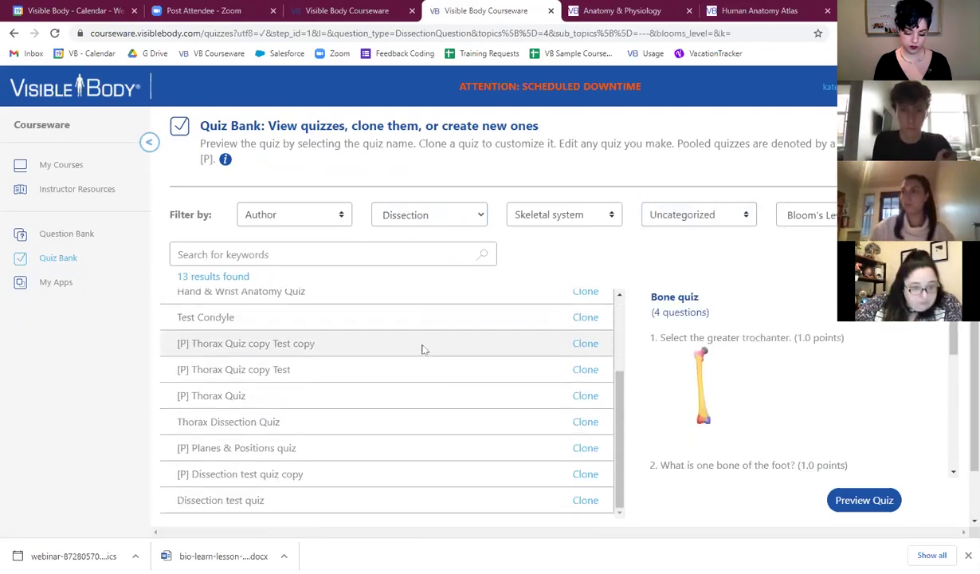
{"action": "scroll", "coordinate": [423, 348], "scroll_direction": "down", "scroll_amount": 1}
{"action": "scroll", "coordinate": [400, 402], "scroll_direction": "up", "scroll_amount": 4}
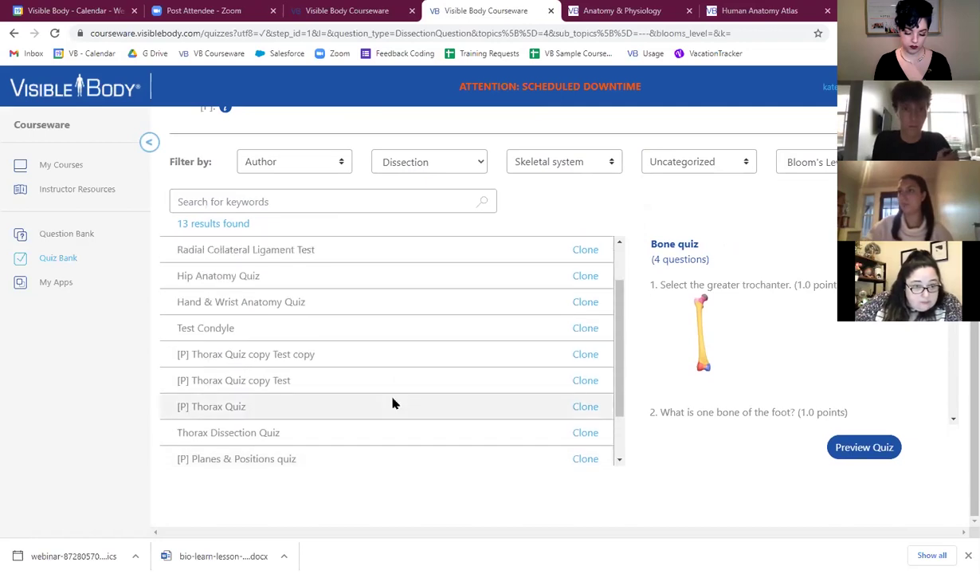
{"action": "scroll", "coordinate": [255, 363], "scroll_direction": "up", "scroll_amount": 1}
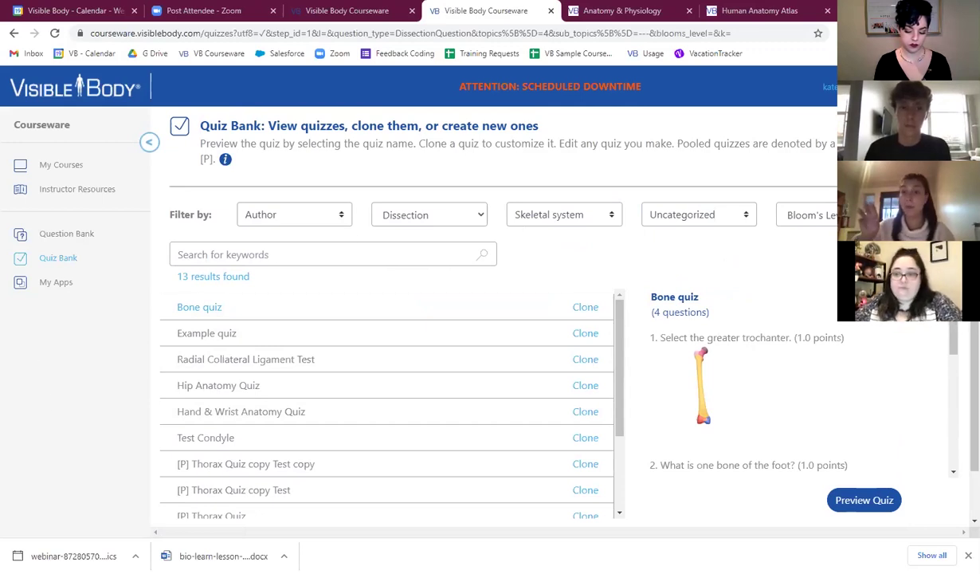
Step: Start building a new quiz with Dissection as its question type
{"action": "left_click", "coordinate": [510, 125]}
{"action": "left_click", "coordinate": [494, 184]}
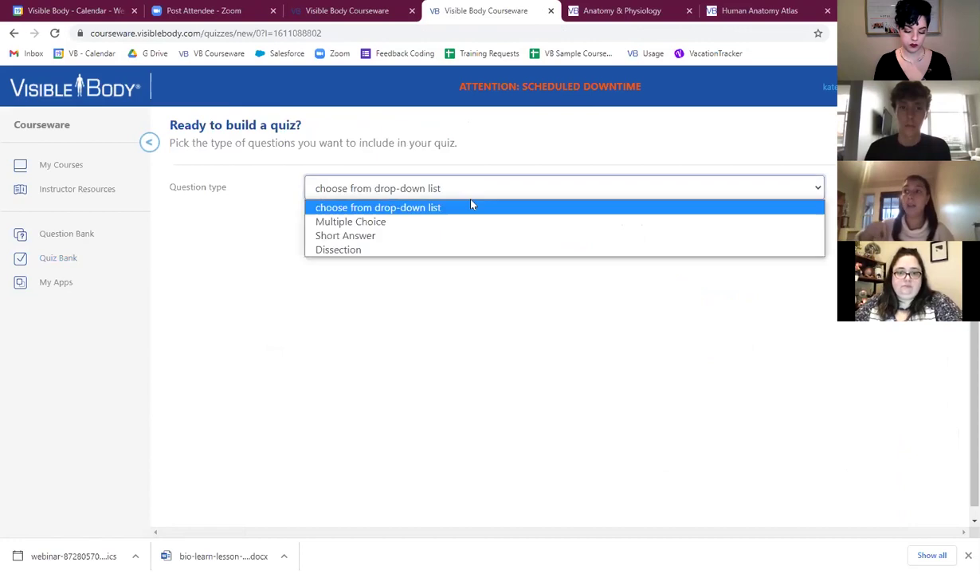
{"action": "left_click", "coordinate": [371, 247]}
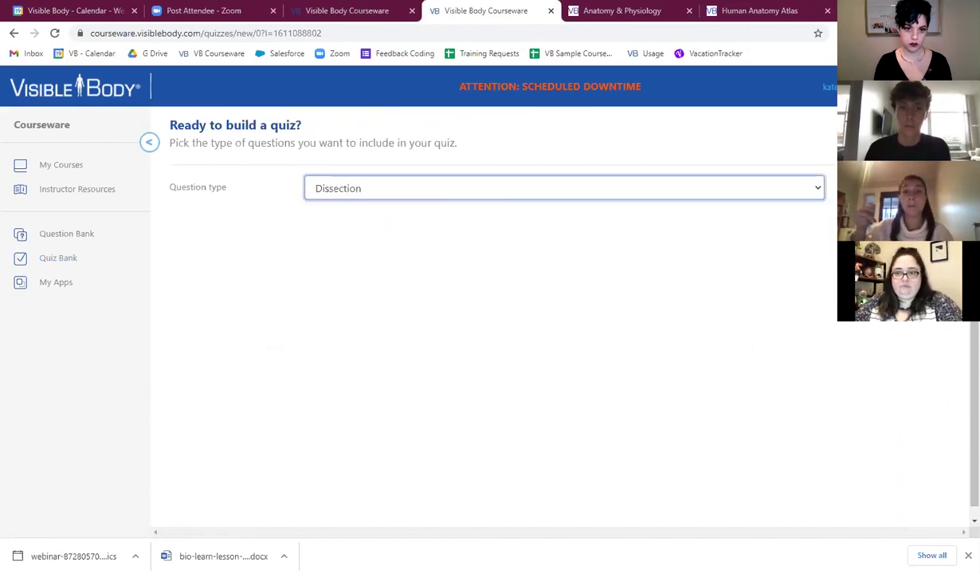
Step: Filter the dissection questions by the Skeletal system topic and search them for "landmark"
{"action": "left_click", "coordinate": [387, 199]}
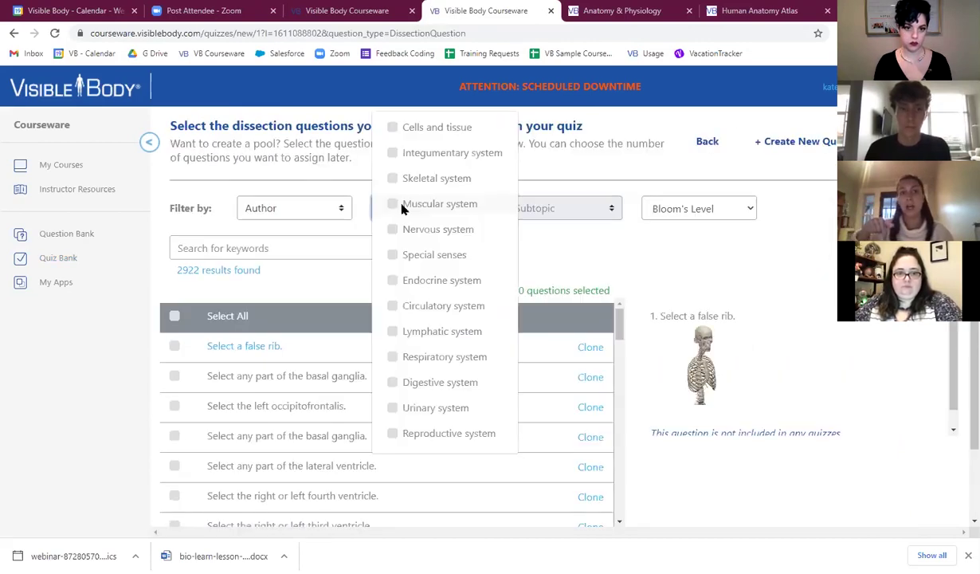
{"action": "left_click", "coordinate": [396, 179]}
{"action": "left_click", "coordinate": [591, 210]}
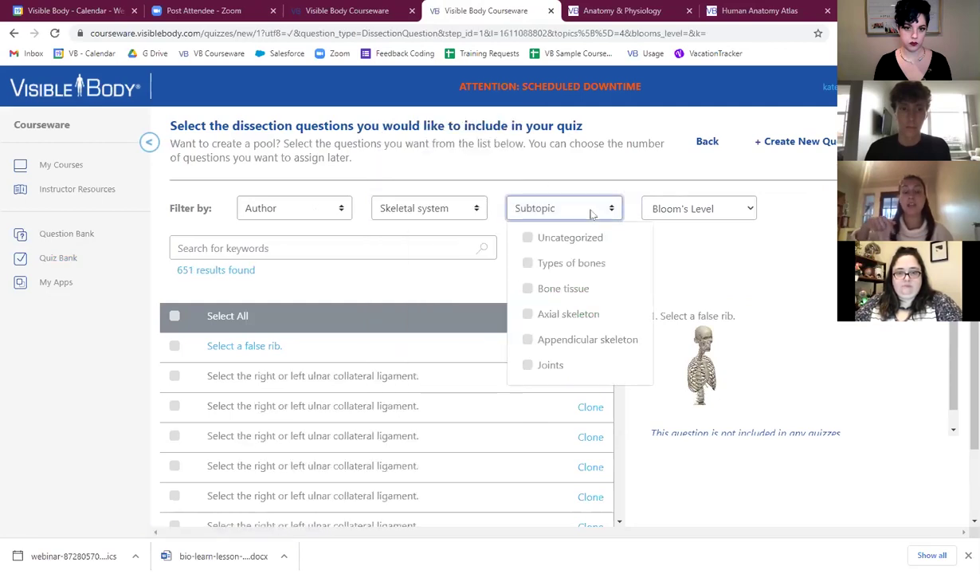
{"action": "left_click", "coordinate": [352, 244]}
{"action": "type", "text": "landmark"}
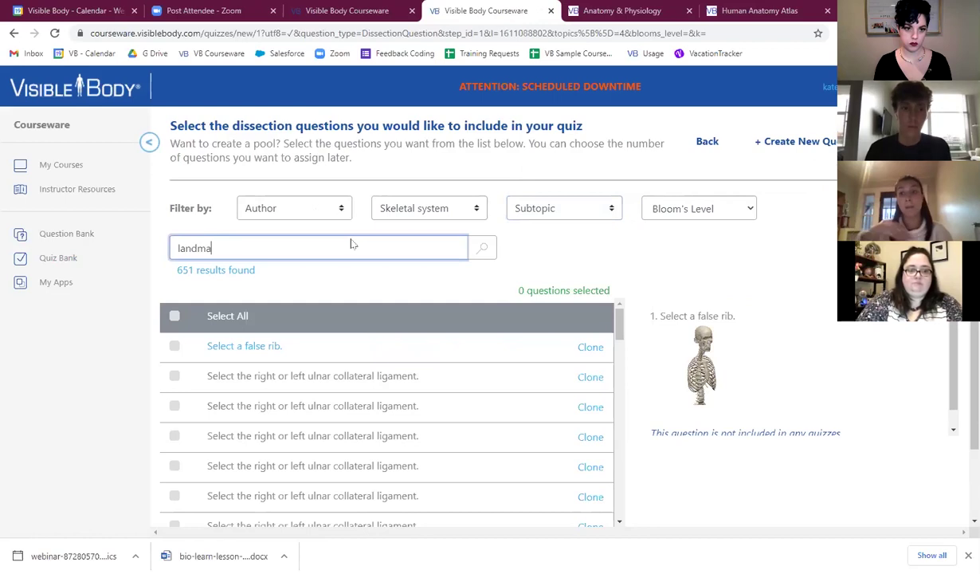
{"action": "key", "text": "Return"}
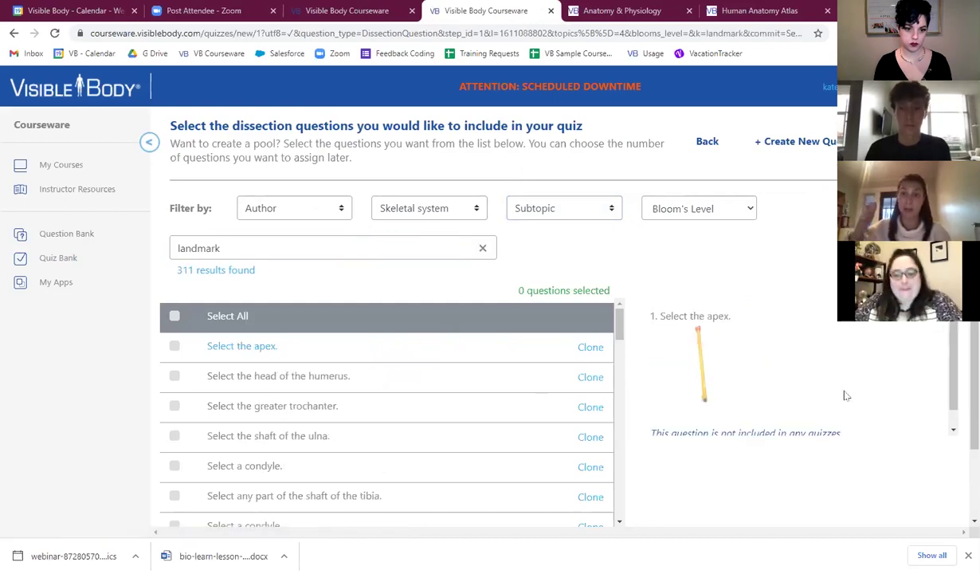
Step: Browse the landmark questions and preview the "Select a ramus" and interosseous border questions
{"action": "scroll", "coordinate": [845, 394], "scroll_direction": "down", "scroll_amount": 1}
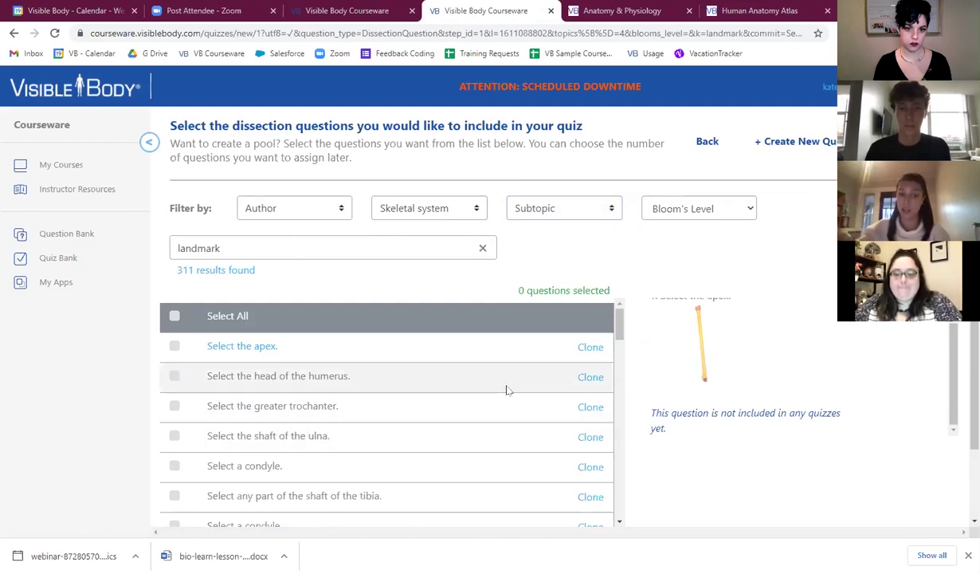
{"action": "scroll", "coordinate": [270, 372], "scroll_direction": "down", "scroll_amount": 3}
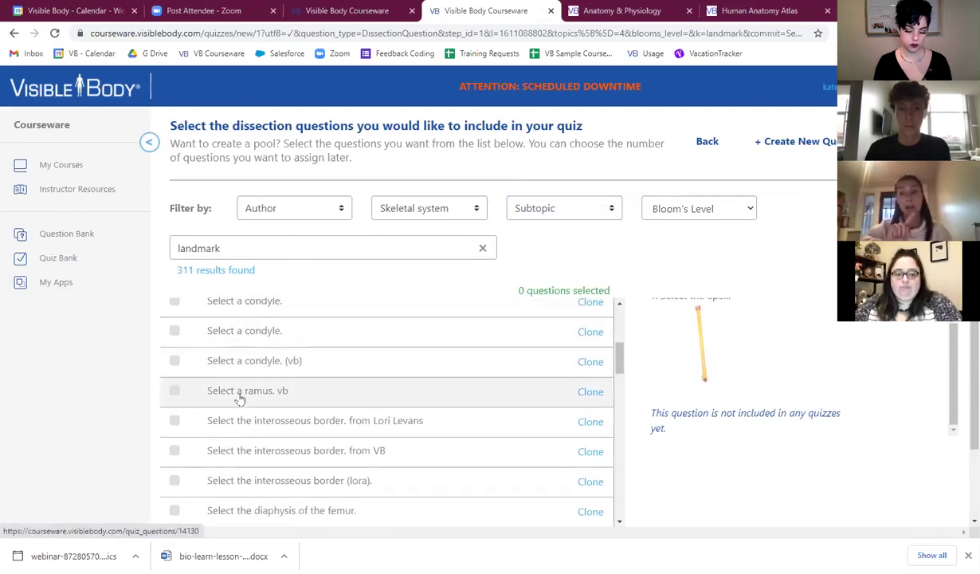
{"action": "left_click", "coordinate": [239, 396]}
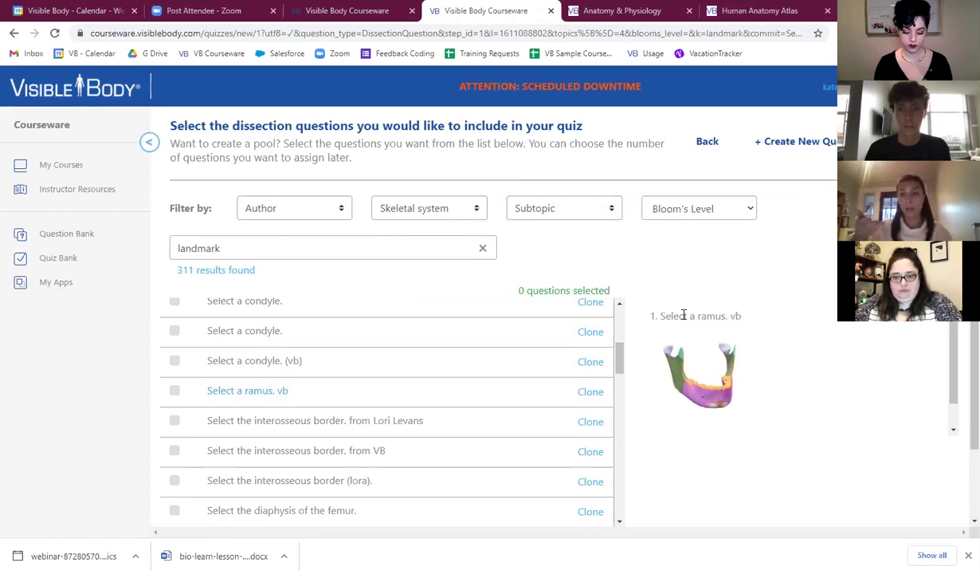
{"action": "left_click", "coordinate": [264, 422]}
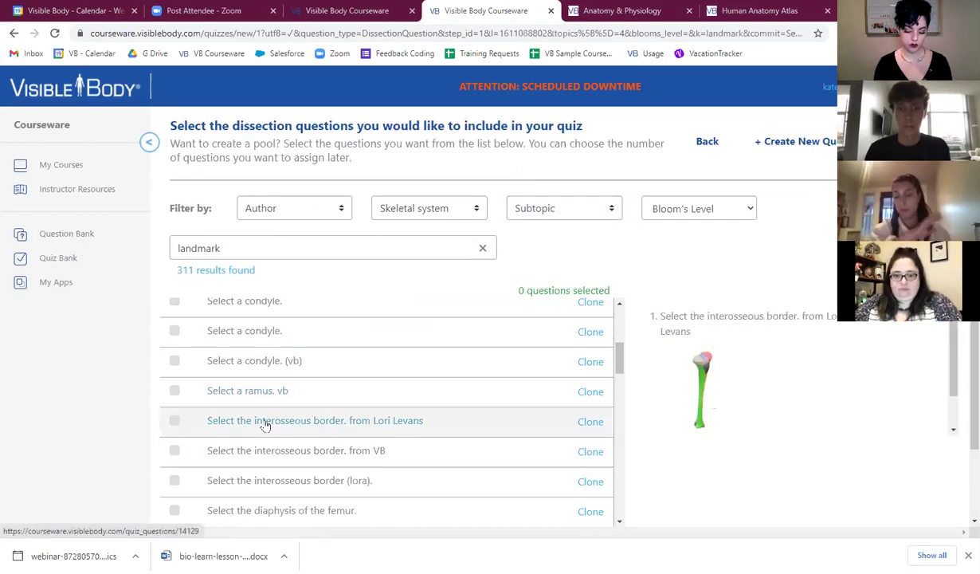
{"action": "scroll", "coordinate": [346, 376], "scroll_direction": "down", "scroll_amount": 3}
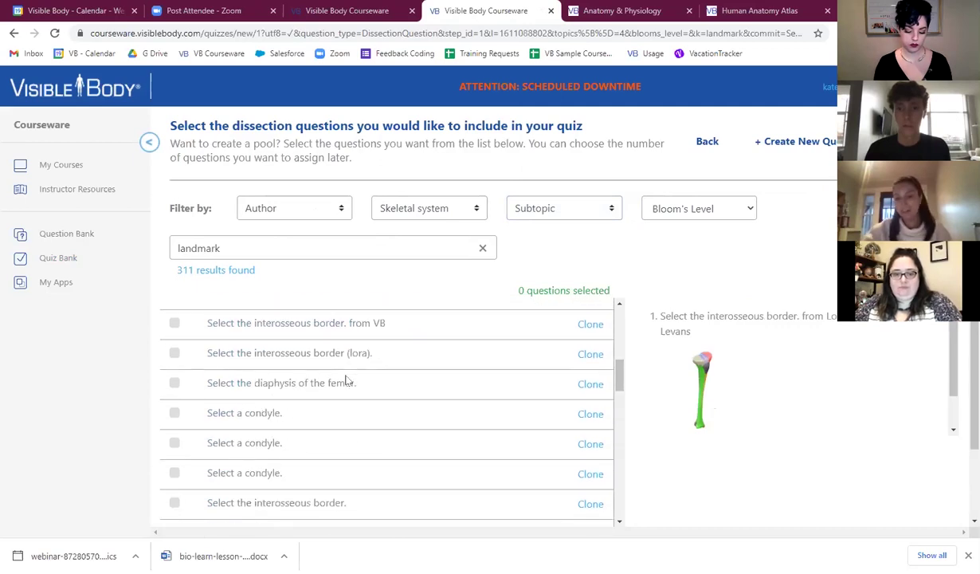
{"action": "left_click", "coordinate": [217, 361]}
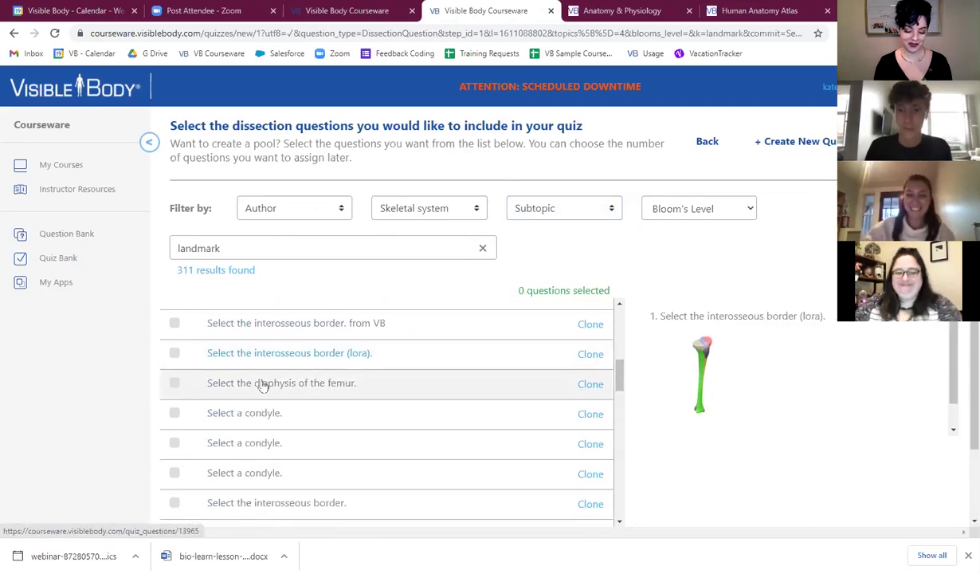
{"action": "scroll", "coordinate": [299, 389], "scroll_direction": "down", "scroll_amount": 3}
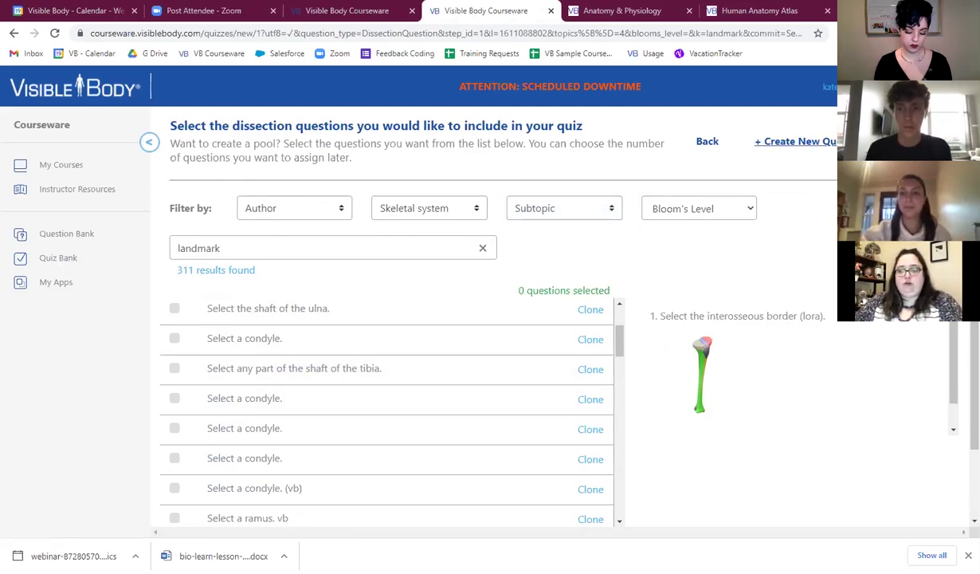
Step: Include the "Select any part of the shaft of the tibia" question and the five surrounding "Select a condyle" questions in the quiz
{"action": "left_click", "coordinate": [174, 338]}
{"action": "left_click", "coordinate": [174, 368]}
{"action": "left_click", "coordinate": [175, 397]}
{"action": "left_click", "coordinate": [175, 428]}
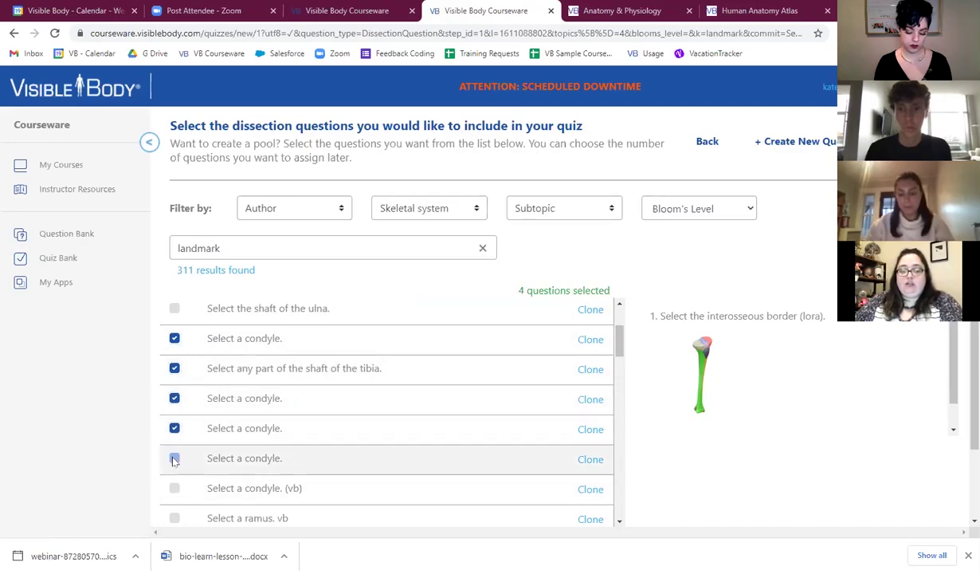
{"action": "left_click", "coordinate": [175, 458]}
{"action": "left_click", "coordinate": [174, 487]}
Step: Add the femur diaphysis, one superior articular process and two spinous process questions, and continue to the quiz setup
{"action": "scroll", "coordinate": [177, 478], "scroll_direction": "down", "scroll_amount": 3}
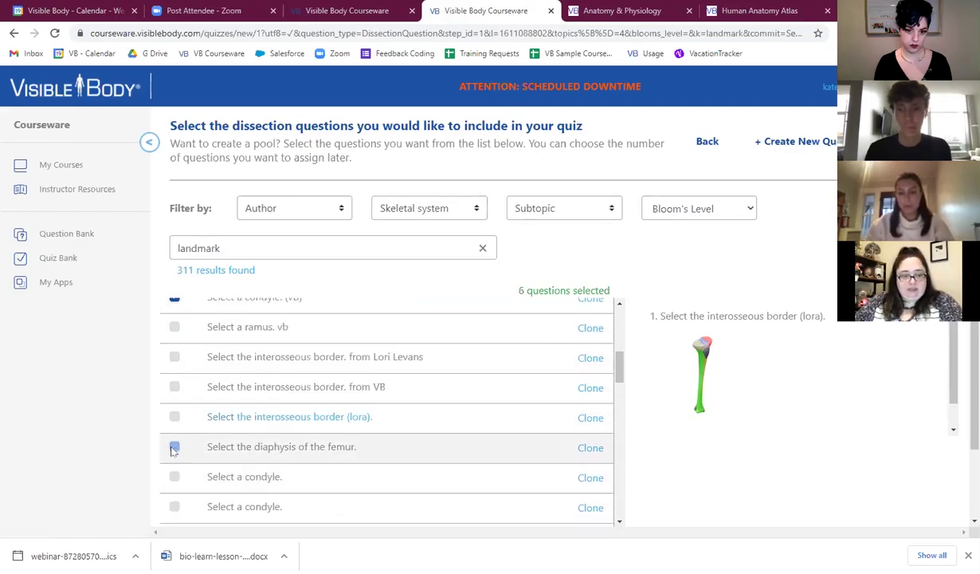
{"action": "left_click", "coordinate": [175, 447]}
{"action": "scroll", "coordinate": [175, 447], "scroll_direction": "down", "scroll_amount": 3}
{"action": "left_click", "coordinate": [175, 427]}
{"action": "left_click", "coordinate": [175, 458]}
{"action": "left_click", "coordinate": [175, 487]}
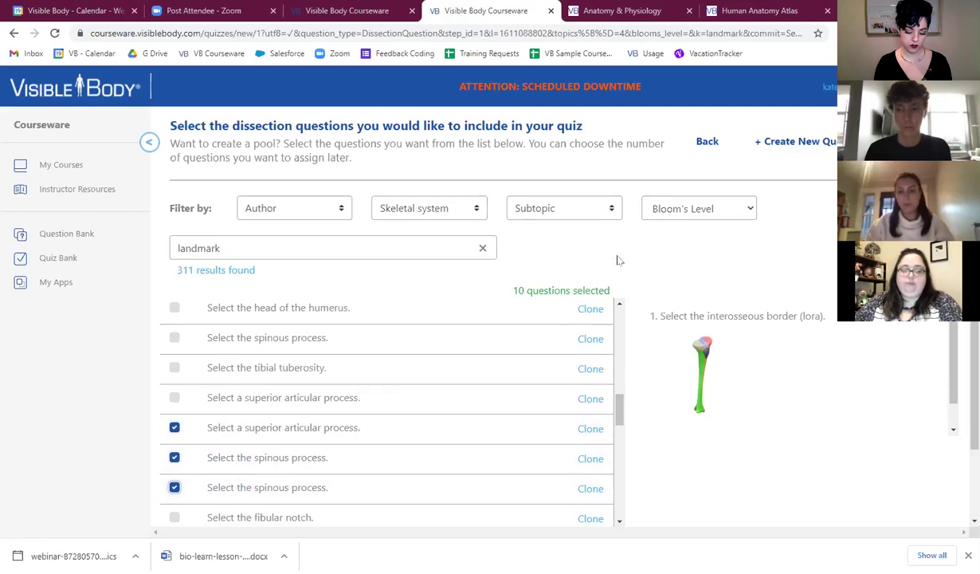
{"action": "left_click", "coordinate": [805, 141]}
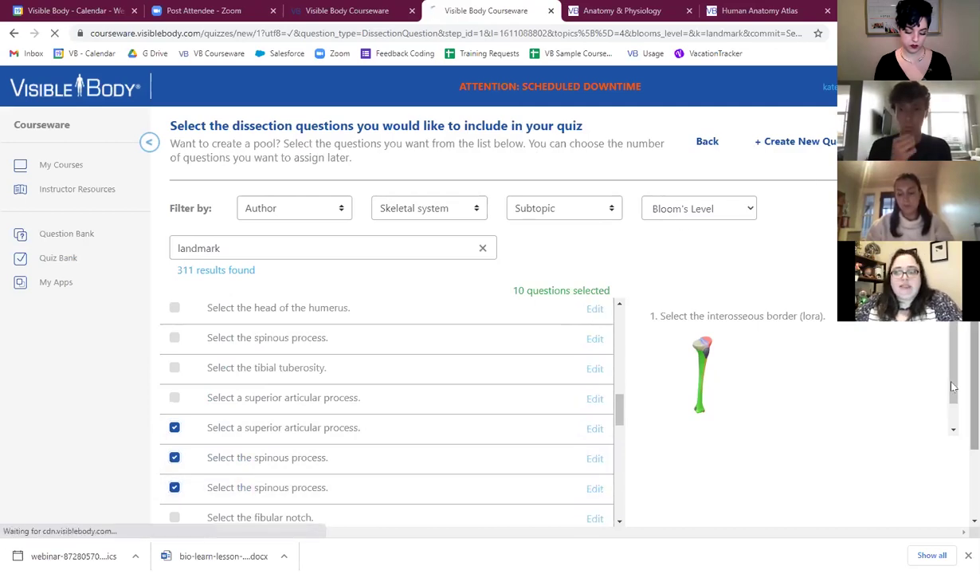
{"action": "scroll", "coordinate": [627, 334], "scroll_direction": "down", "scroll_amount": 2}
{"action": "scroll", "coordinate": [626, 333], "scroll_direction": "up", "scroll_amount": 2}
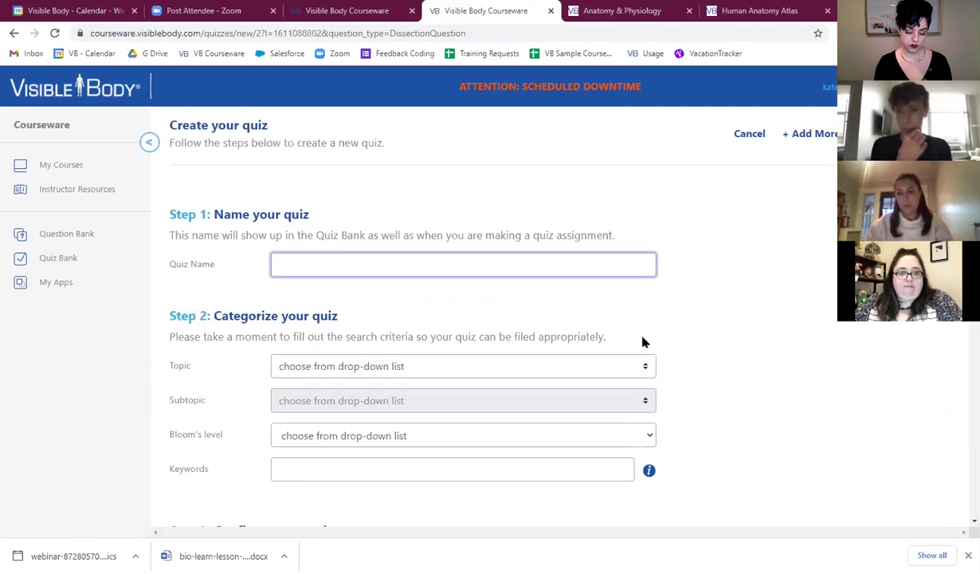
Step: Name the quiz with the instructor's first name plus "Custom Quiz", and categorize it under Skeletal system, Uncategorized
{"action": "type", "text": "Kate'"}
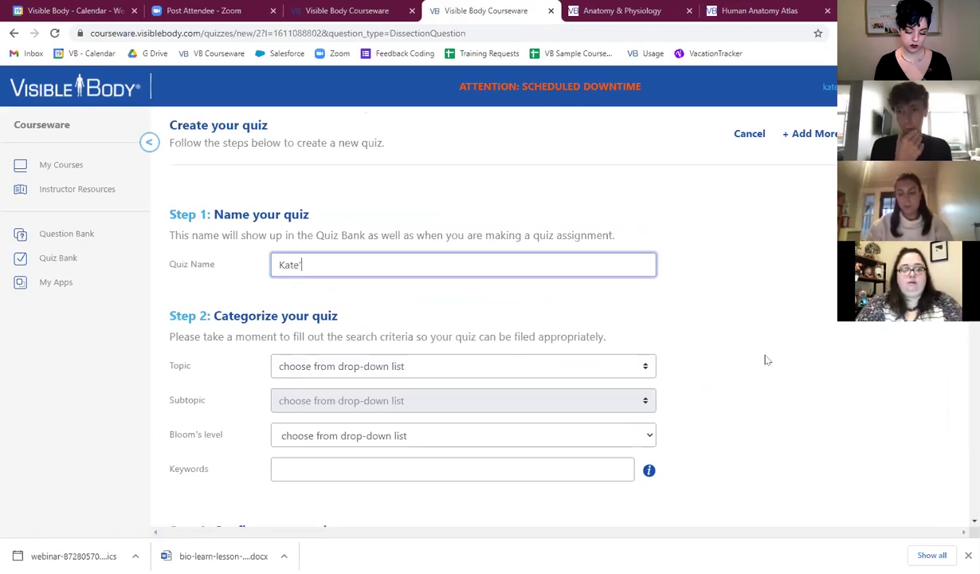
{"action": "type", "text": "s Custom Quiz"}
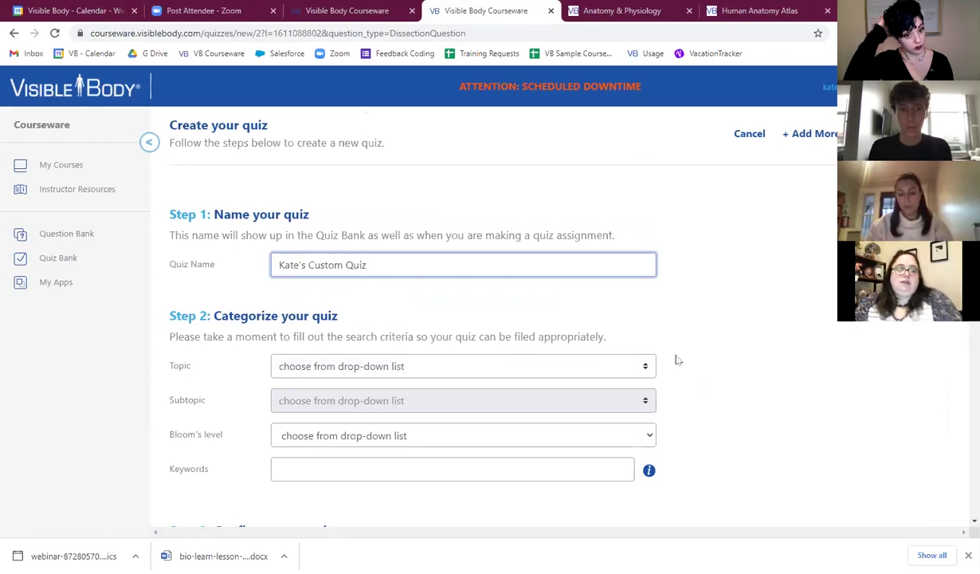
{"action": "left_click", "coordinate": [630, 366]}
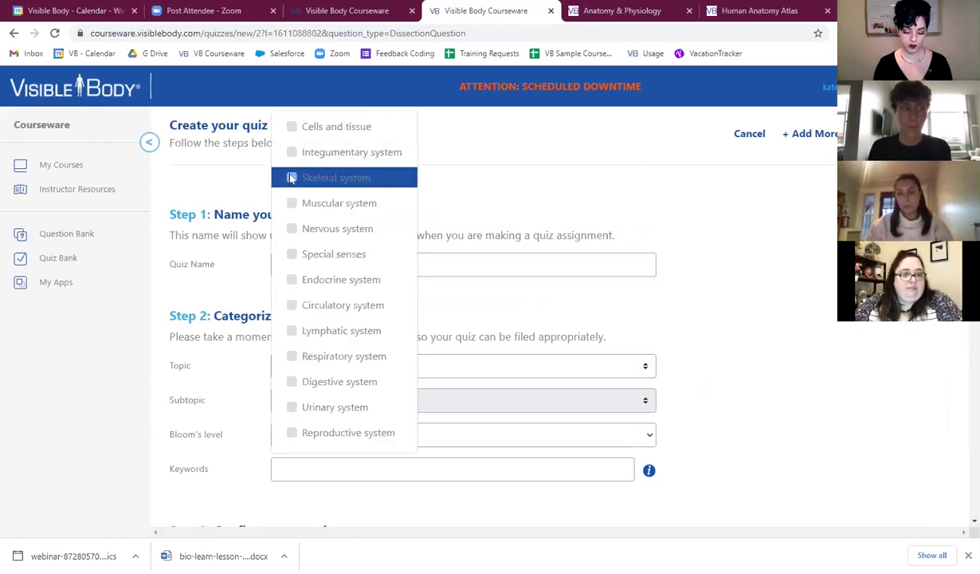
{"action": "left_click", "coordinate": [335, 177]}
{"action": "left_click", "coordinate": [779, 355]}
{"action": "left_click", "coordinate": [475, 403]}
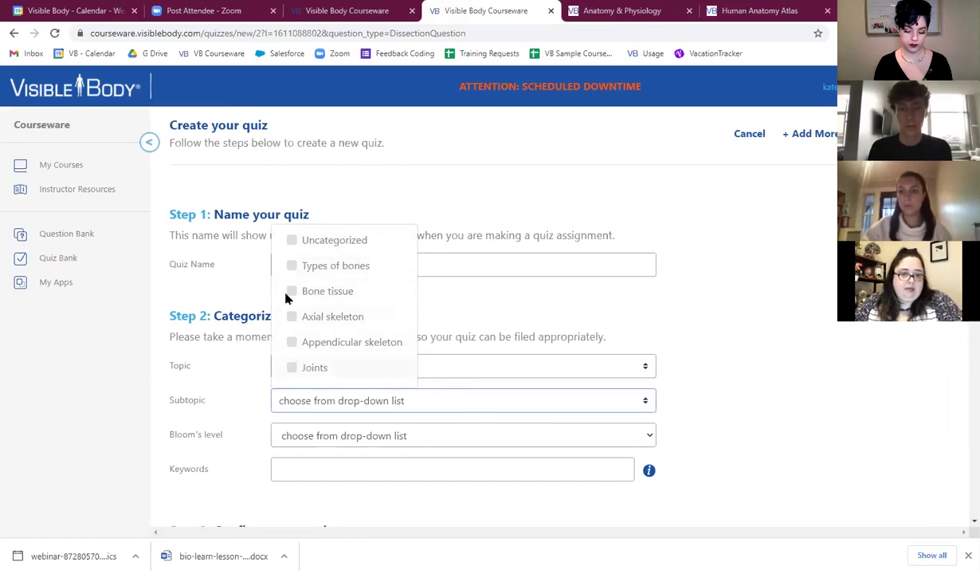
{"action": "left_click", "coordinate": [292, 240]}
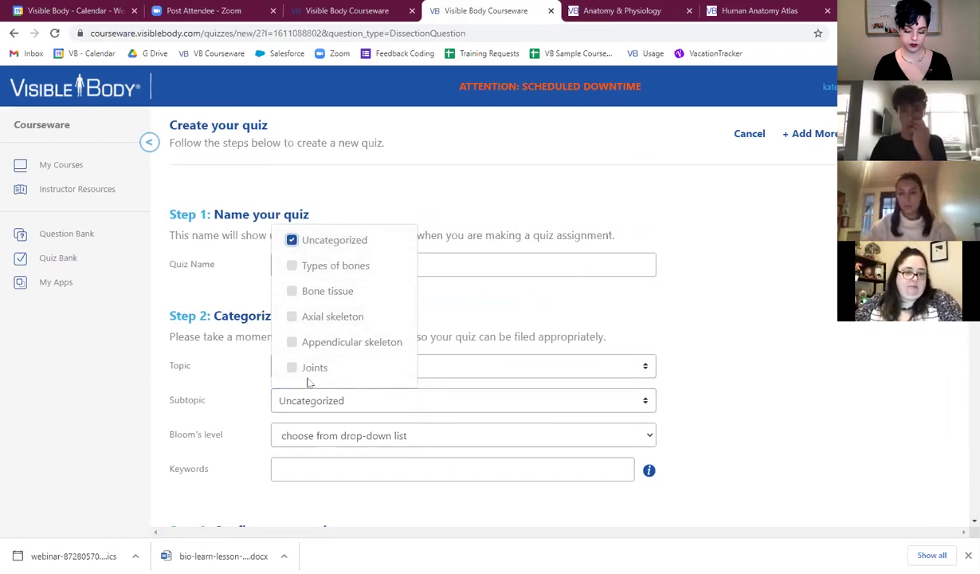
{"action": "left_click", "coordinate": [244, 369]}
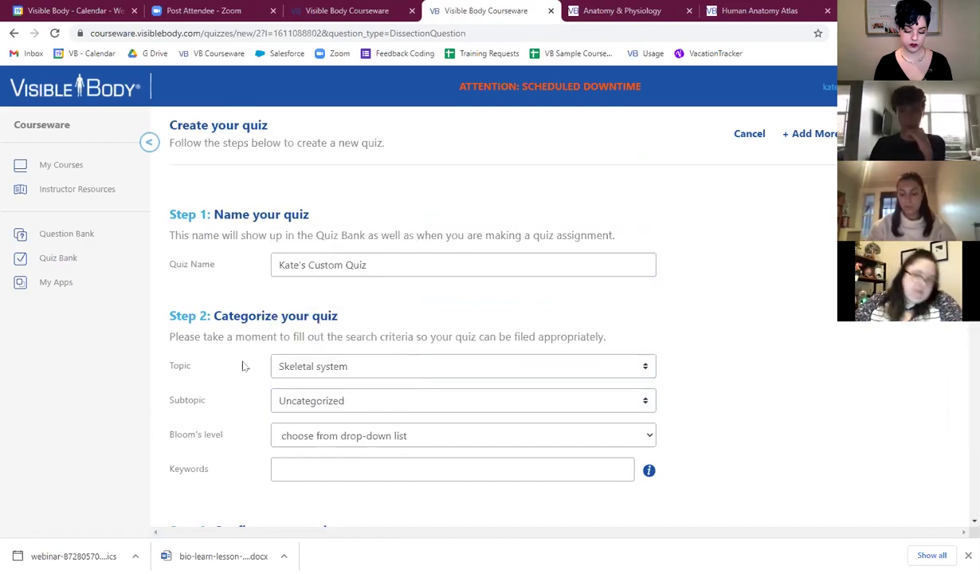
Step: Set the Bloom's level to 1 - Remembering, enter the keywords "Boney Landmark", and save the quiz to the Quiz Bank
{"action": "left_click", "coordinate": [466, 435]}
{"action": "left_click", "coordinate": [342, 470]}
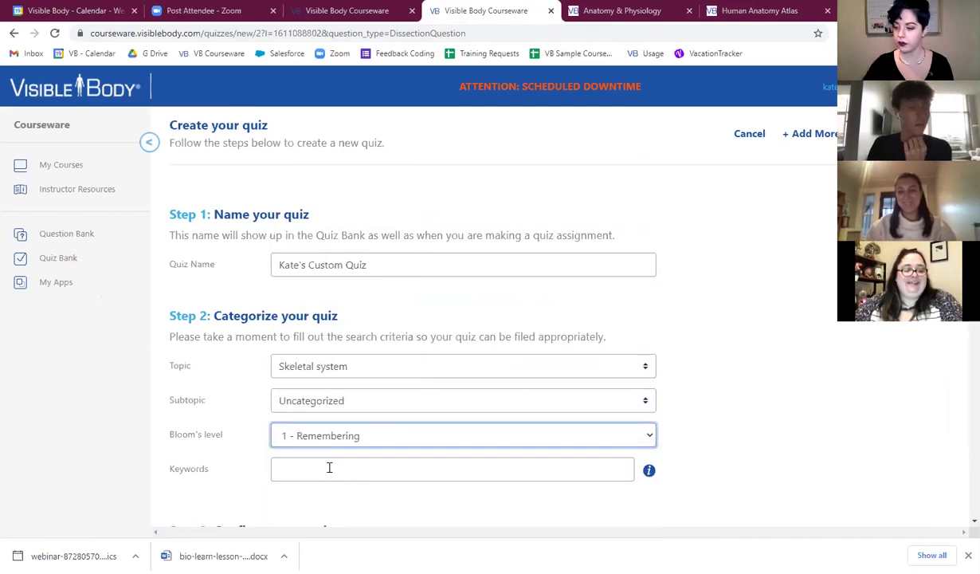
{"action": "left_click", "coordinate": [329, 468]}
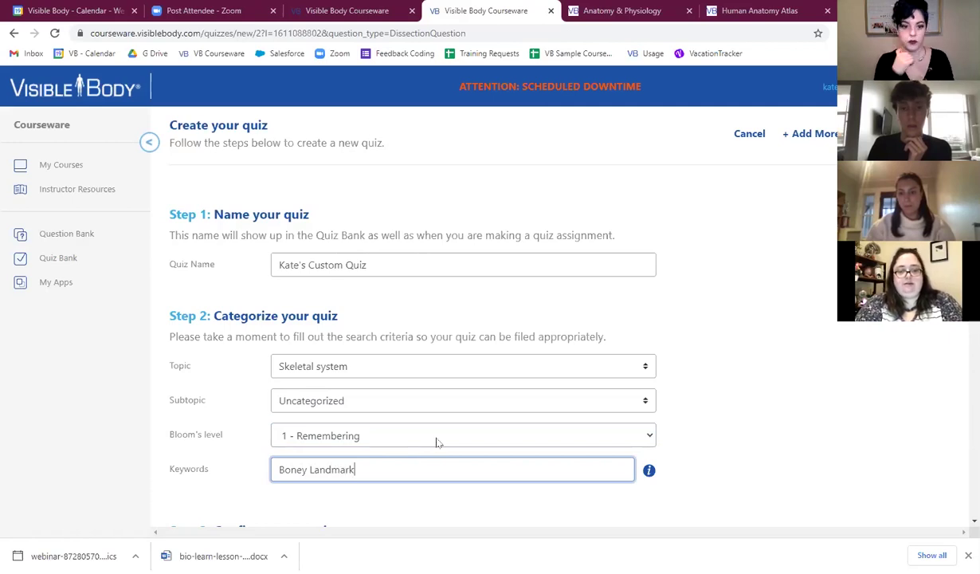
{"action": "key", "text": "Return"}
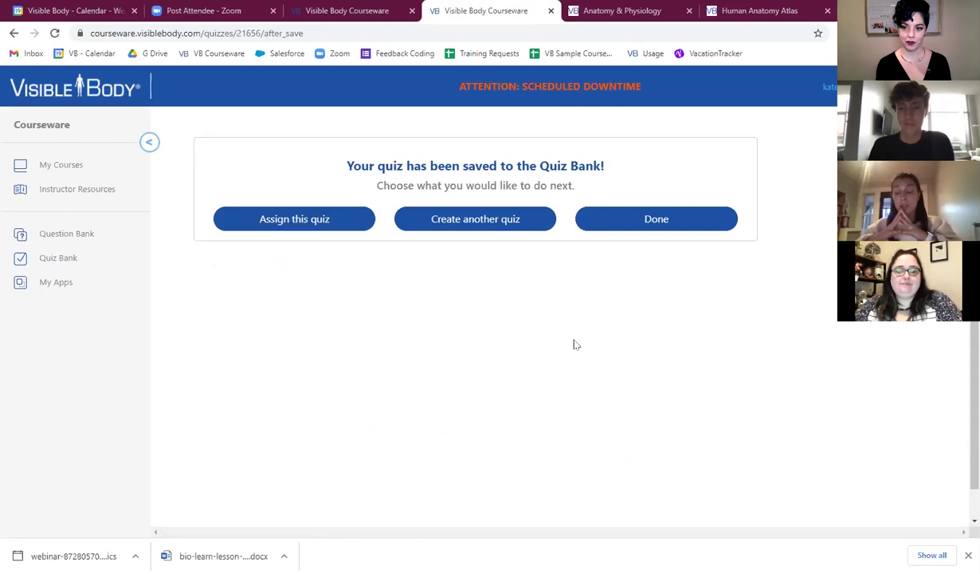
Step: Open the "(2020 Update) Subject: Exercise Physiology A & P Copy" course and compare its Assignments page with Student Preview on and off
{"action": "left_click", "coordinate": [65, 165]}
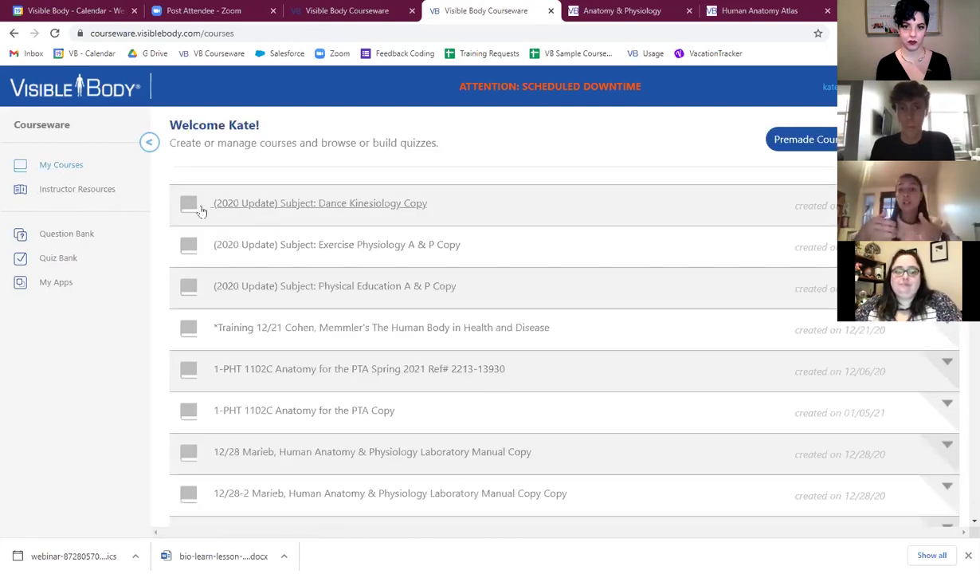
{"action": "left_click", "coordinate": [288, 238]}
{"action": "left_click", "coordinate": [792, 86]}
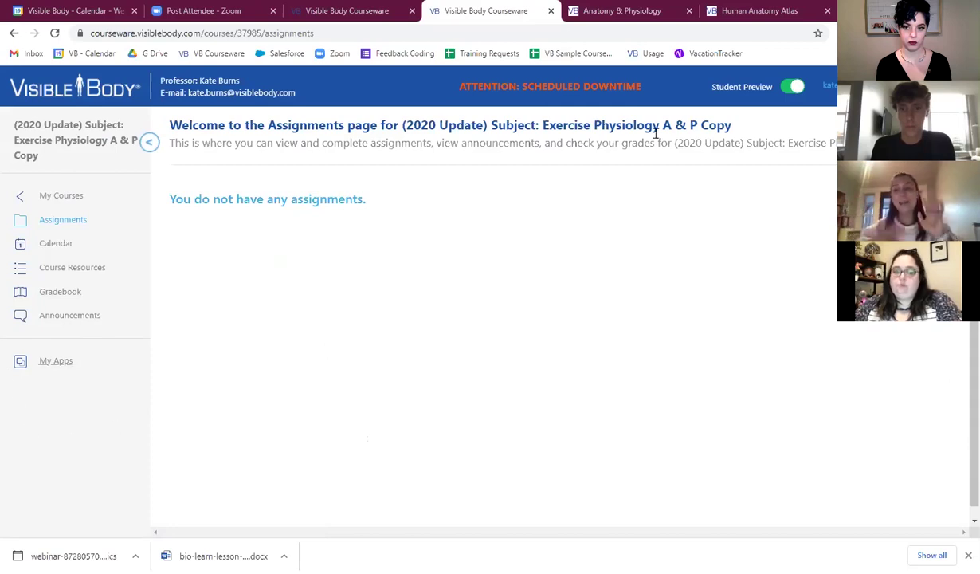
{"action": "left_click", "coordinate": [790, 86]}
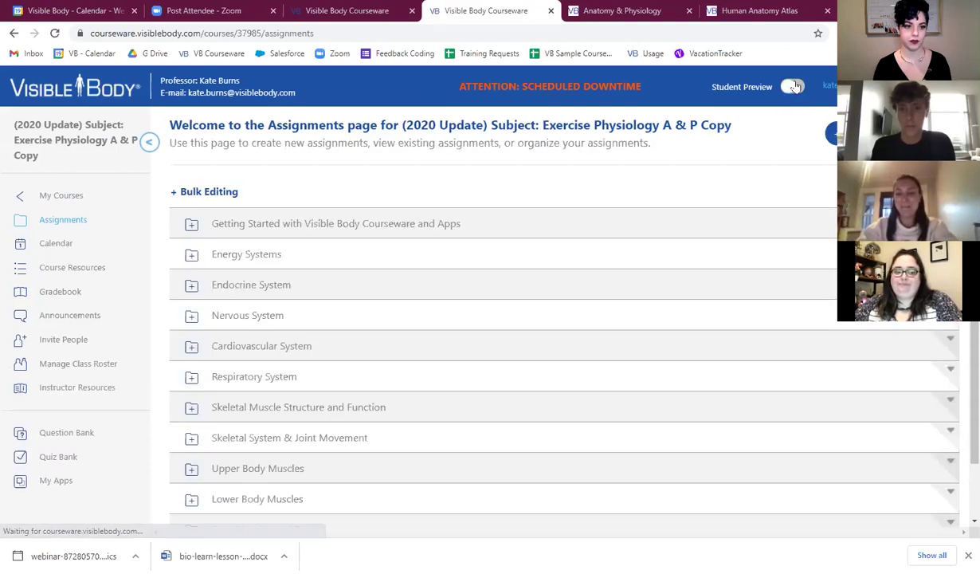
{"action": "right_click", "coordinate": [11, 275]}
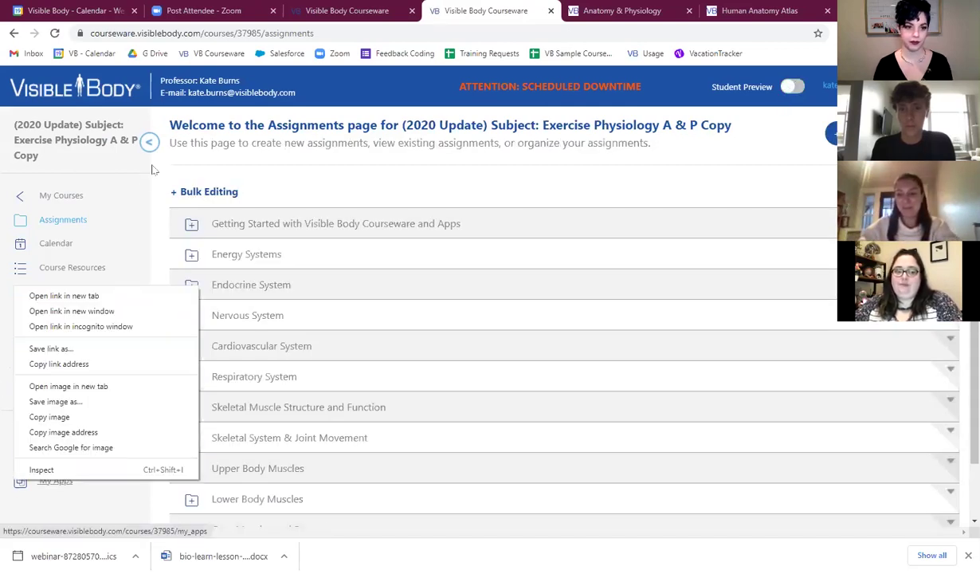
{"action": "left_click", "coordinate": [182, 208]}
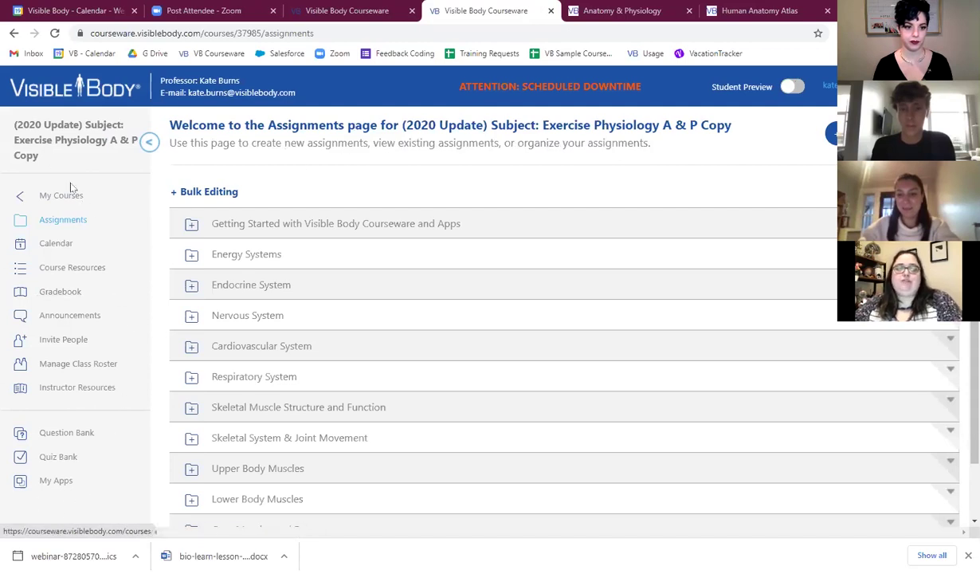
{"action": "left_click", "coordinate": [787, 88]}
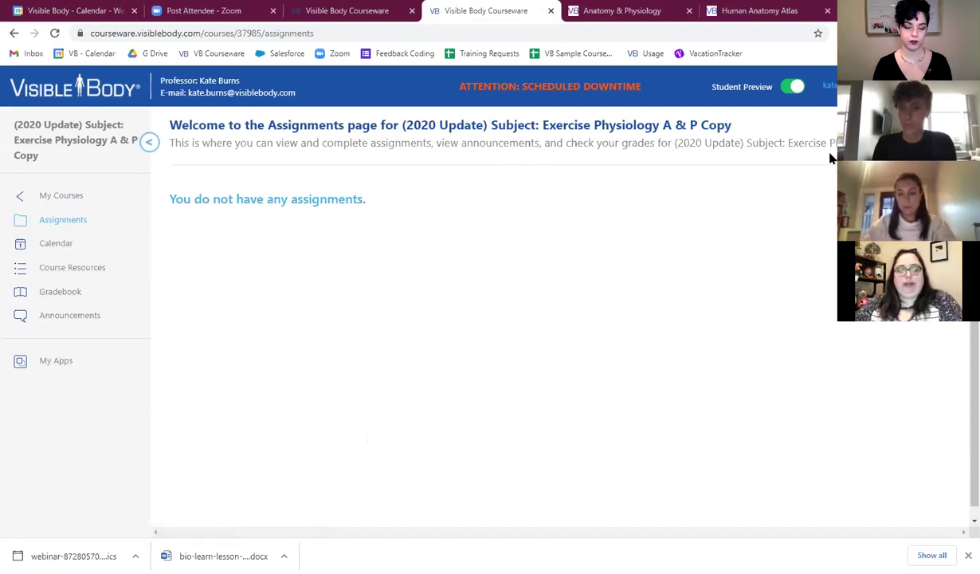
{"action": "left_click", "coordinate": [789, 86]}
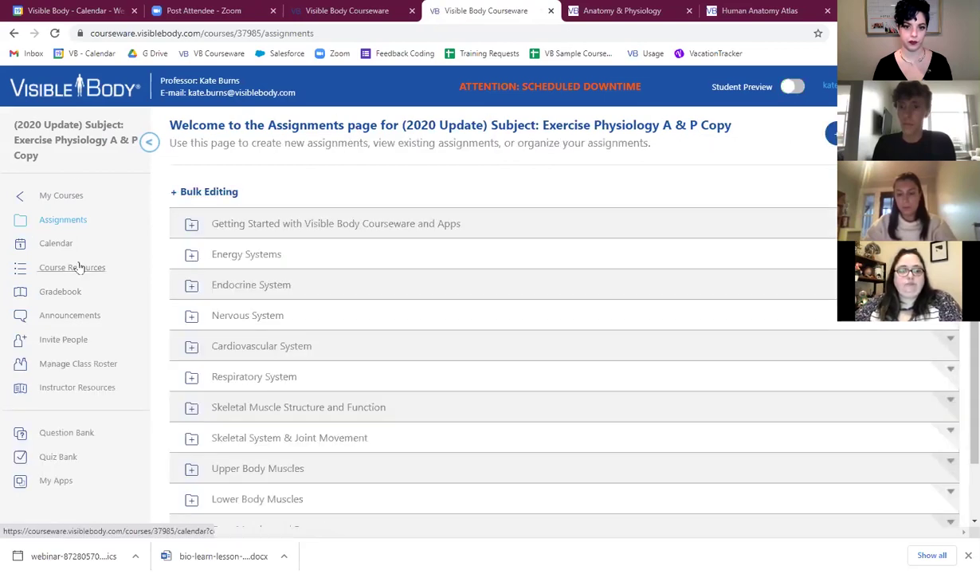
Step: View the Quiz Bank and the Question Bank
{"action": "left_click", "coordinate": [66, 464]}
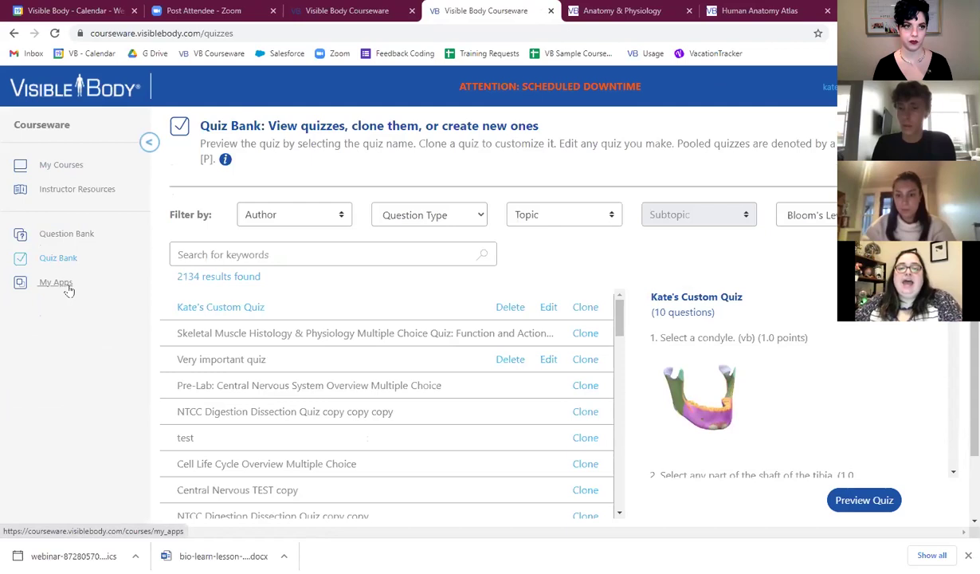
{"action": "left_click", "coordinate": [79, 234]}
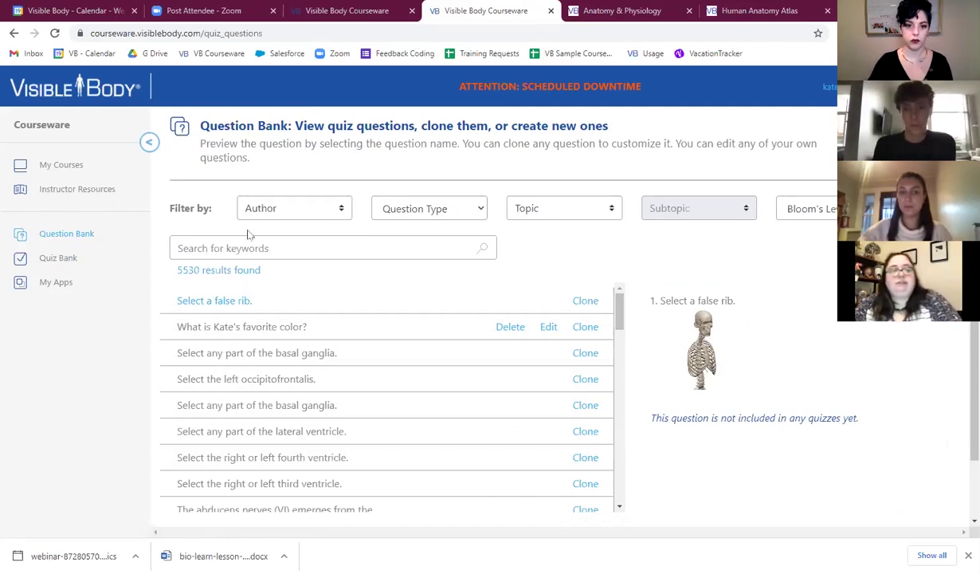
Step: Clone the "Cell Structure and Function Dissection Quiz copy" from the Quiz Bank, keeping the name "Cell Structure and Function Dissection Quiz copy copy"
{"action": "left_click", "coordinate": [36, 259]}
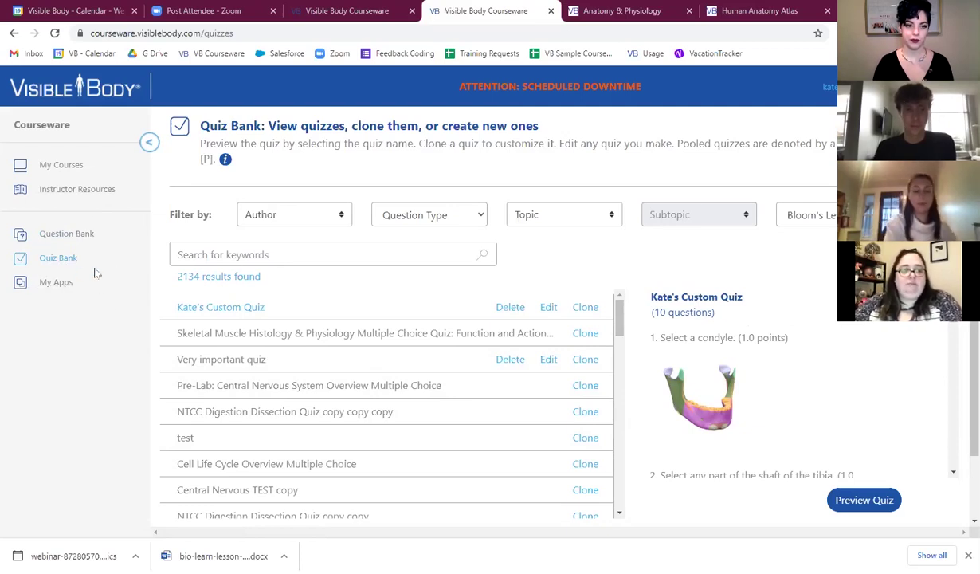
{"action": "scroll", "coordinate": [234, 333], "scroll_direction": "down", "scroll_amount": 10}
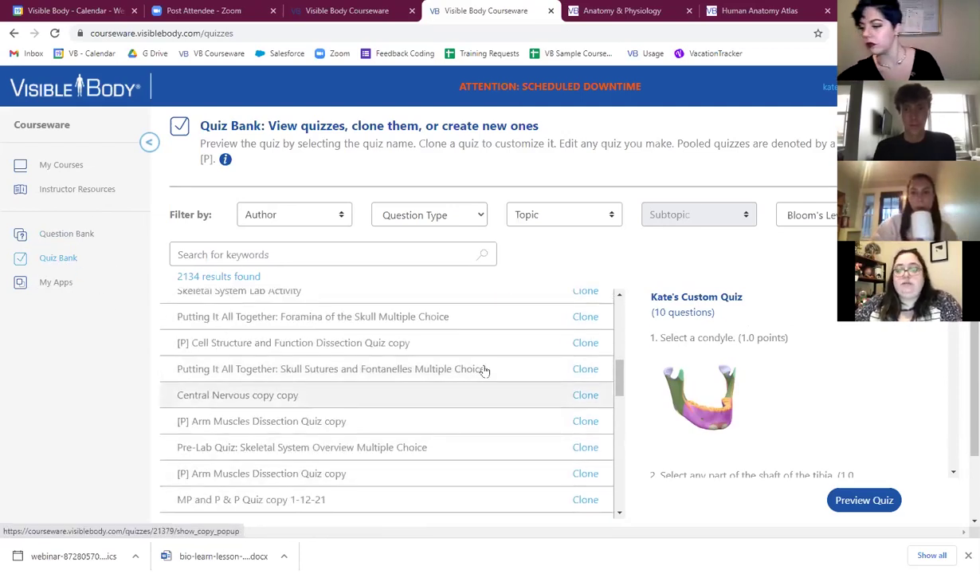
{"action": "left_click", "coordinate": [585, 343]}
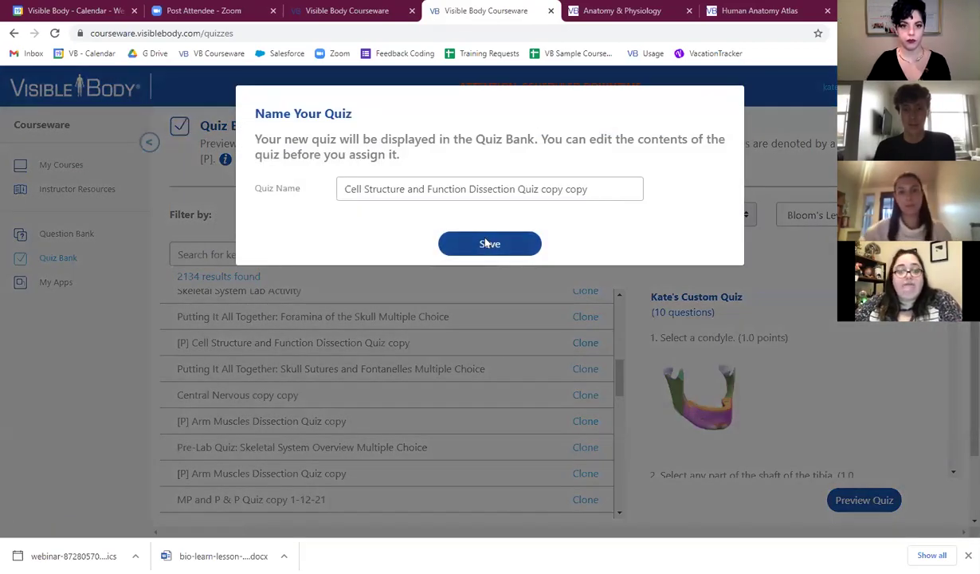
{"action": "left_click", "coordinate": [488, 243]}
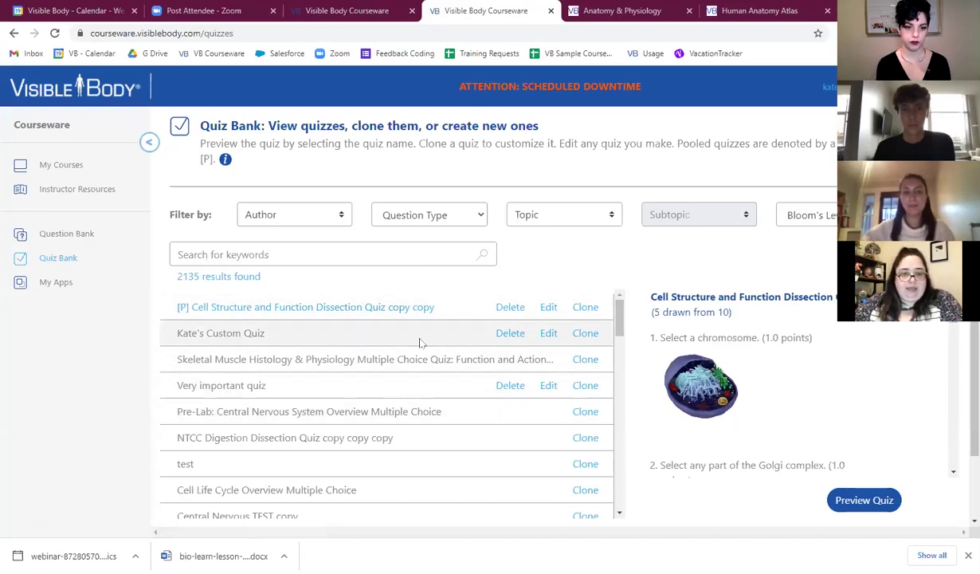
Step: Open the instructor's Custom Quiz for editing and review its question order, weights and question list
{"action": "left_click", "coordinate": [549, 333]}
{"action": "scroll", "coordinate": [282, 212], "scroll_direction": "down", "scroll_amount": 2}
{"action": "scroll", "coordinate": [283, 211], "scroll_direction": "down", "scroll_amount": 4}
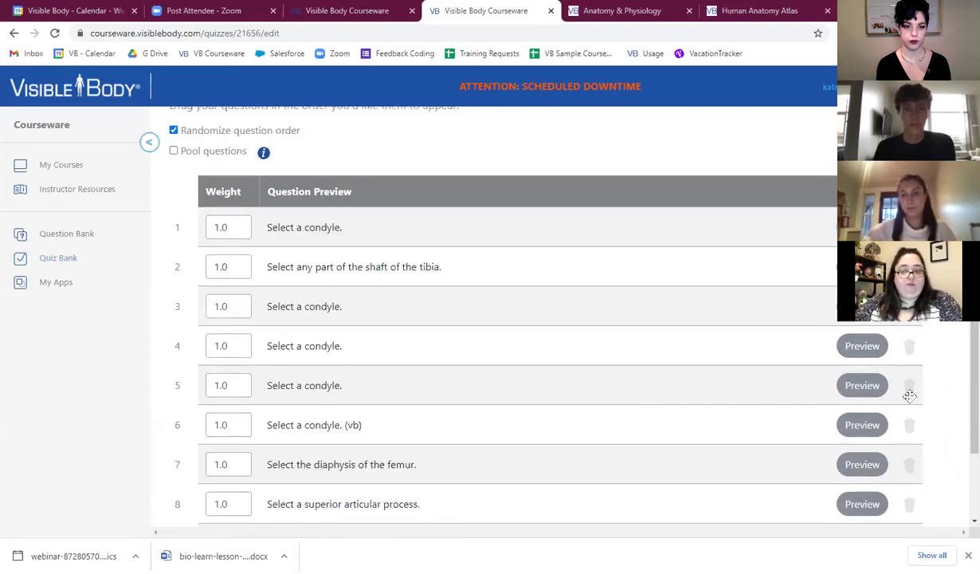
Step: Review the custom quiz's configuration and question list, and preview that quiz from the Quiz Bank
{"action": "scroll", "coordinate": [460, 293], "scroll_direction": "down", "scroll_amount": 2}
{"action": "scroll", "coordinate": [258, 387], "scroll_direction": "up", "scroll_amount": 2}
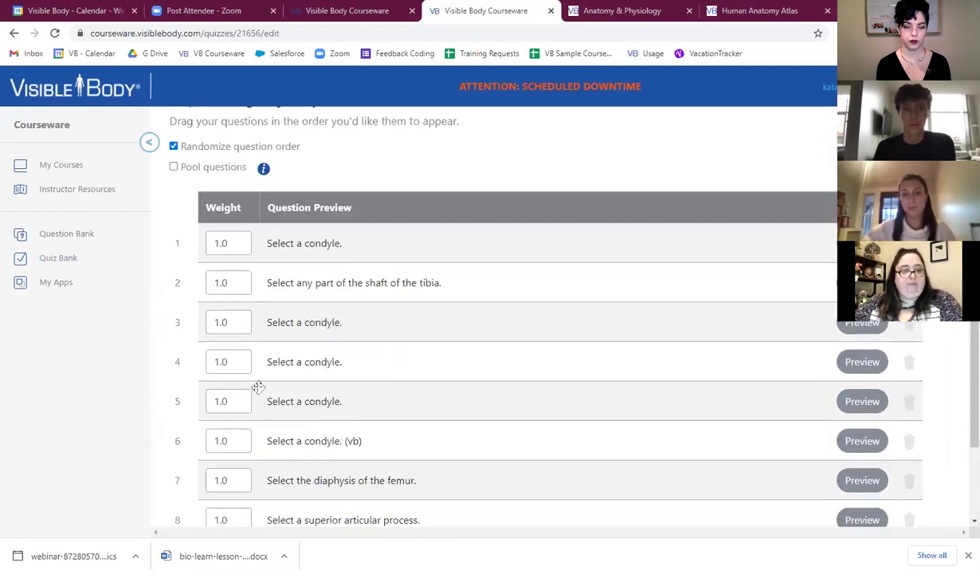
{"action": "scroll", "coordinate": [258, 387], "scroll_direction": "up", "scroll_amount": 2}
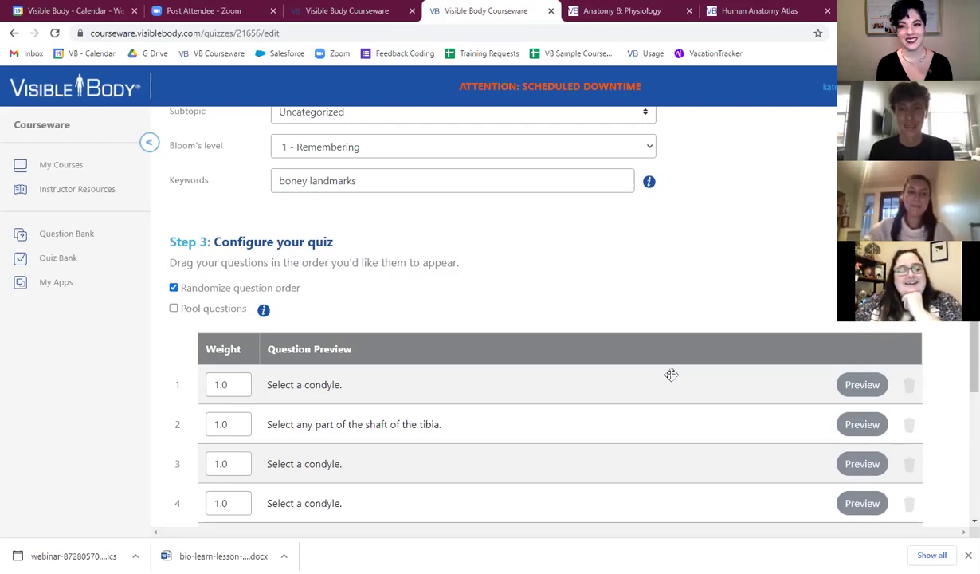
{"action": "scroll", "coordinate": [672, 375], "scroll_direction": "down", "scroll_amount": 1}
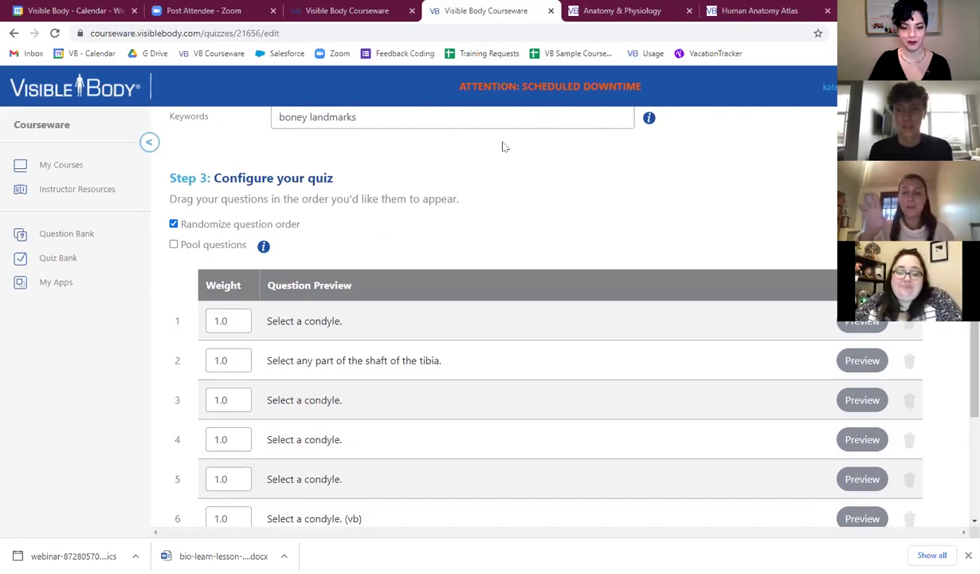
{"action": "left_click", "coordinate": [71, 260]}
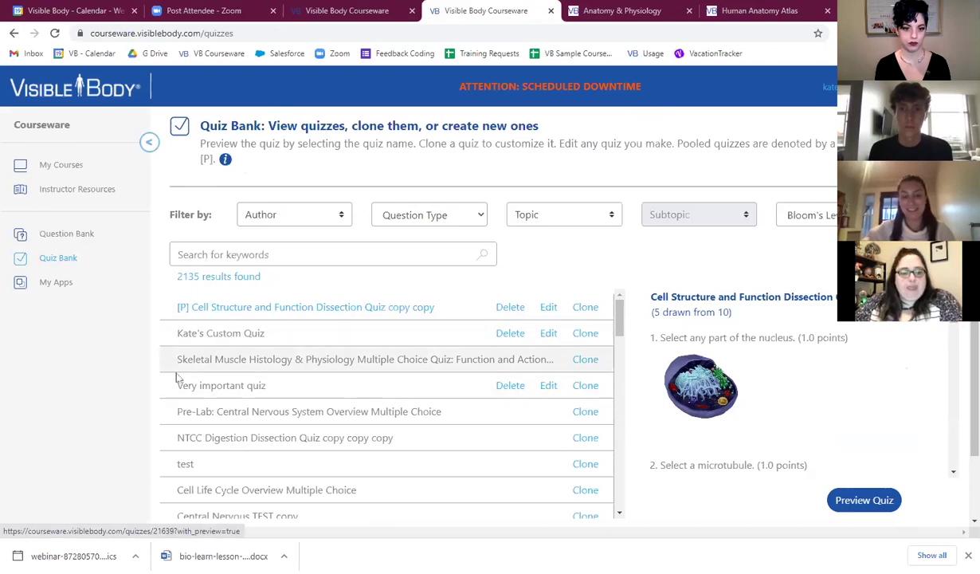
{"action": "left_click", "coordinate": [243, 335]}
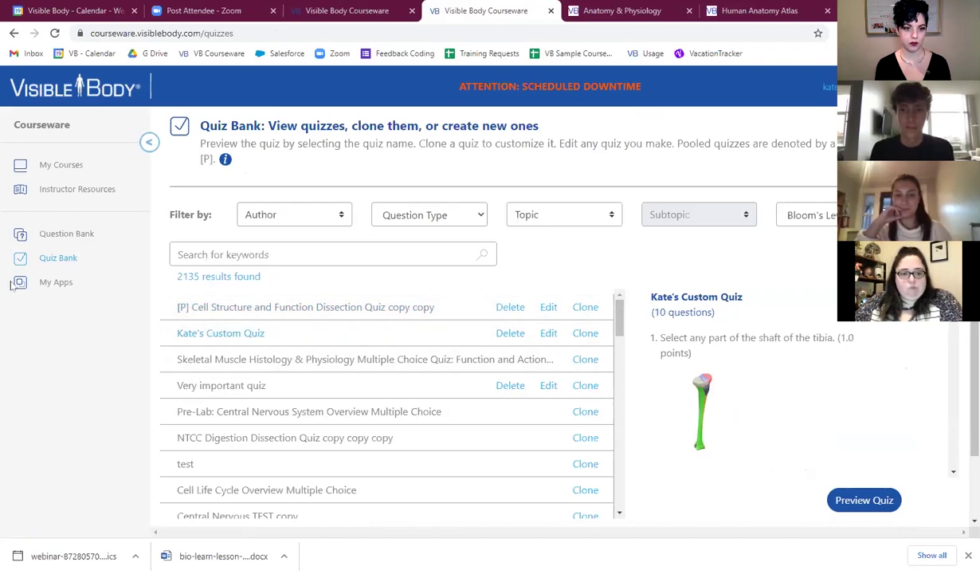
Step: Open the "*Training 12/21 Cohen, Memmler's The Human Body in Health and Disease" course and expand its "The Skeleton: Bones and Joints" folder
{"action": "left_click", "coordinate": [64, 165]}
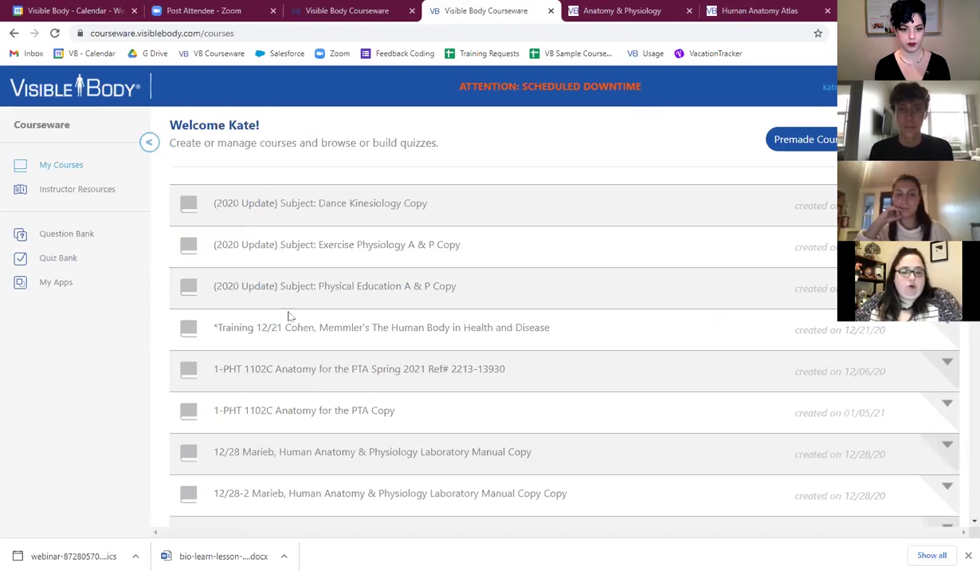
{"action": "left_click", "coordinate": [333, 335]}
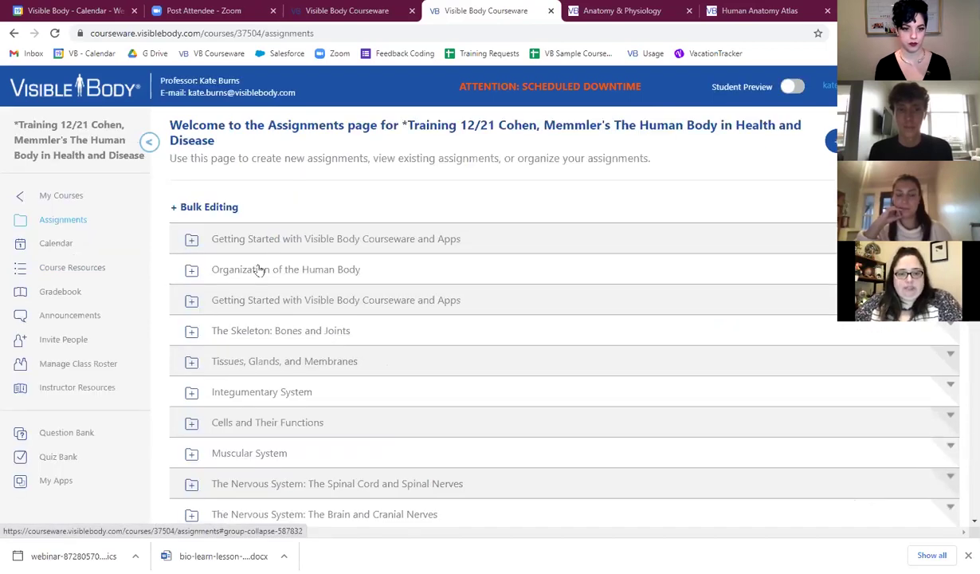
{"action": "left_click", "coordinate": [192, 331]}
{"action": "scroll", "coordinate": [192, 329], "scroll_direction": "down", "scroll_amount": 2}
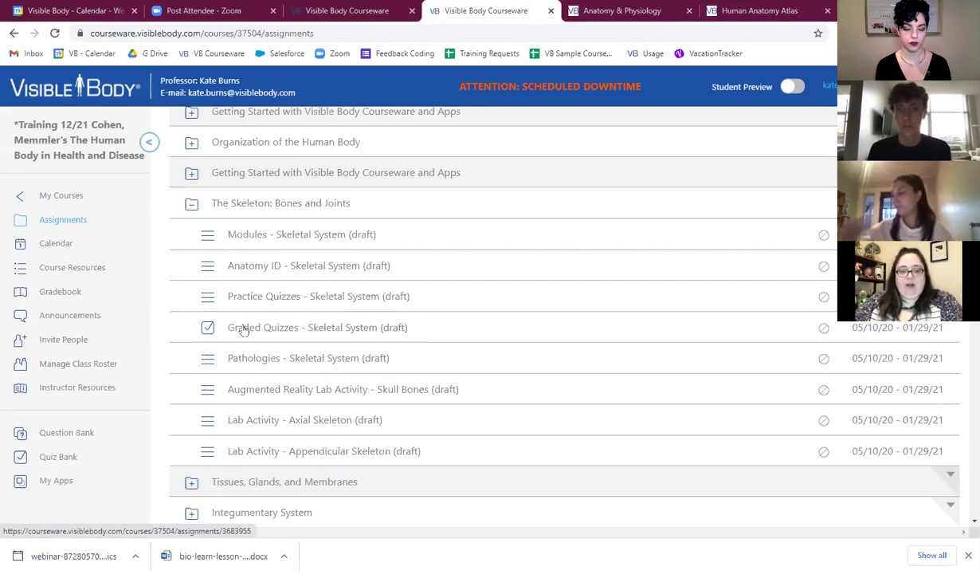
Step: Open the "Graded Quizzes - Skeletal System" draft assignment and review the quizzes it contains
{"action": "left_click", "coordinate": [360, 329]}
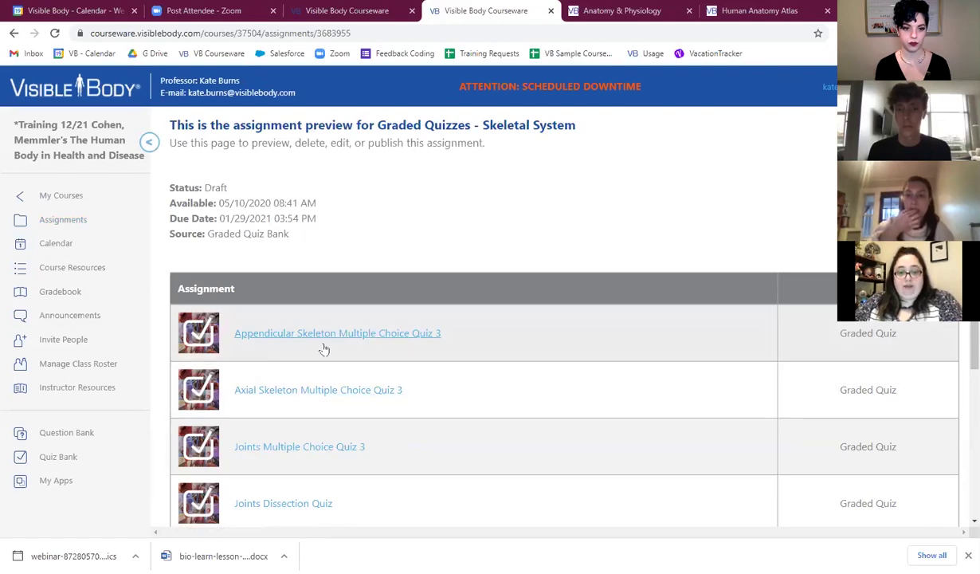
{"action": "scroll", "coordinate": [462, 231], "scroll_direction": "down", "scroll_amount": 3}
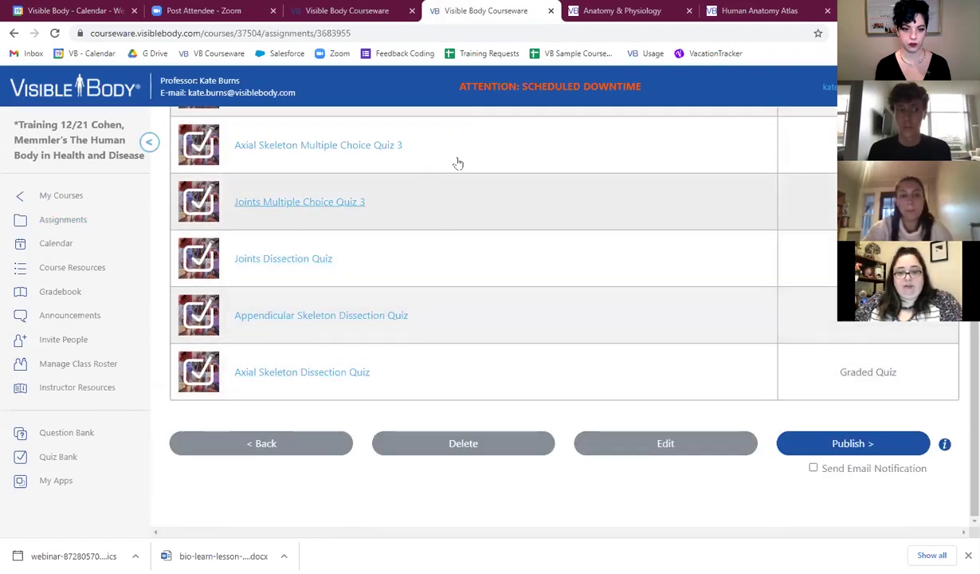
{"action": "scroll", "coordinate": [457, 160], "scroll_direction": "up", "scroll_amount": 2}
{"action": "scroll", "coordinate": [371, 223], "scroll_direction": "down", "scroll_amount": 2}
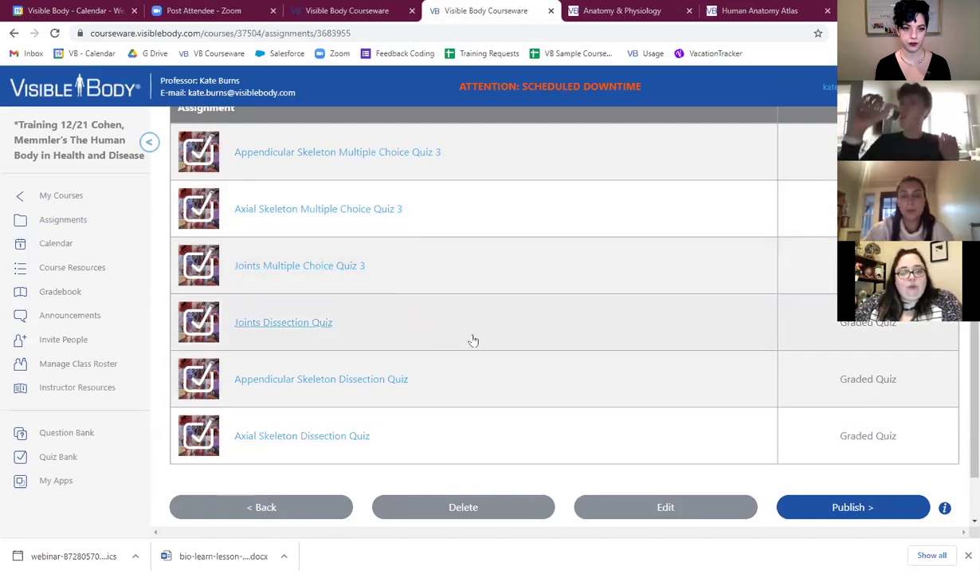
{"action": "scroll", "coordinate": [258, 170], "scroll_direction": "up", "scroll_amount": 2}
{"action": "scroll", "coordinate": [579, 378], "scroll_direction": "down", "scroll_amount": 3}
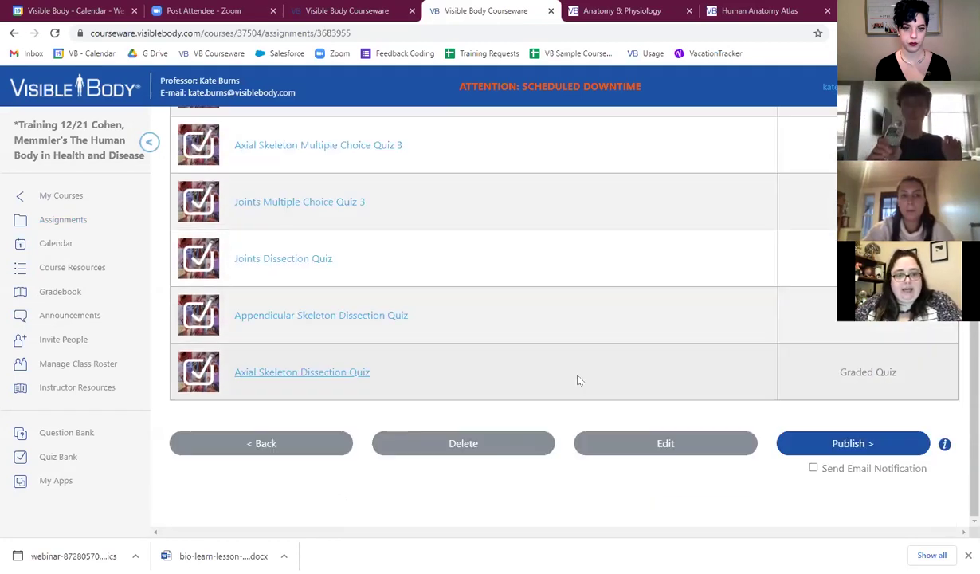
Step: Open the assignment for editing and examine the options for grade display, number of attempts and quiz score to keep
{"action": "left_click", "coordinate": [672, 444]}
{"action": "scroll", "coordinate": [536, 261], "scroll_direction": "down", "scroll_amount": 1}
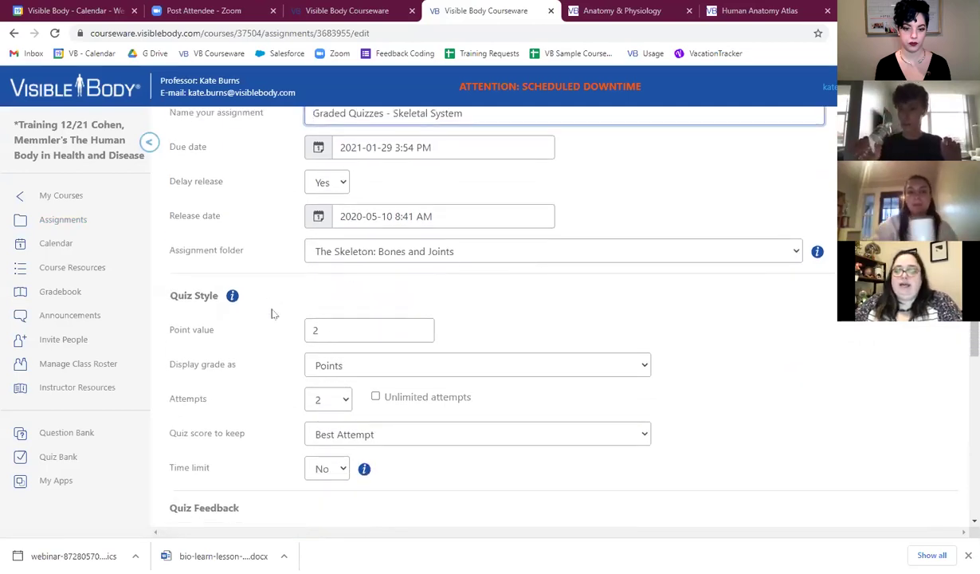
{"action": "left_click", "coordinate": [367, 365]}
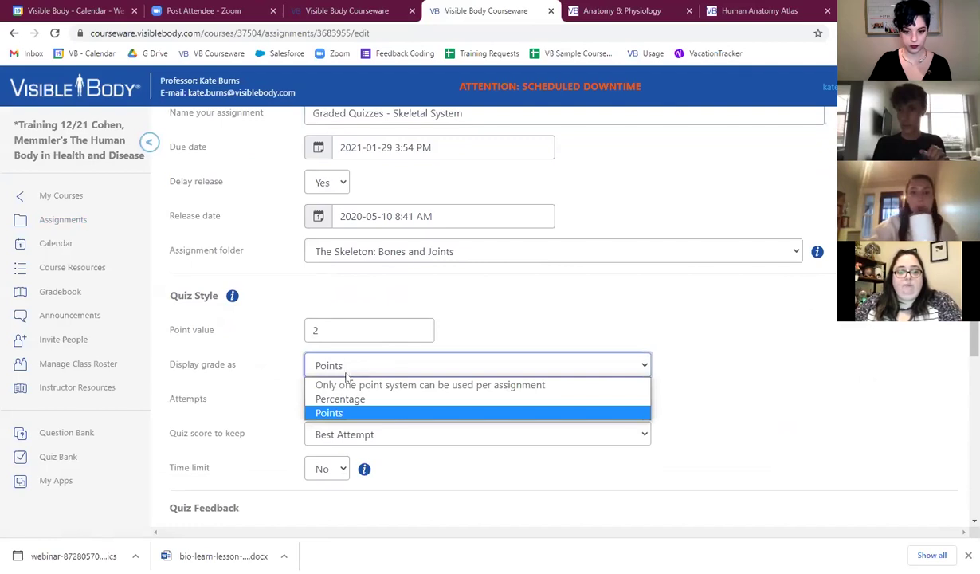
{"action": "left_click", "coordinate": [506, 332]}
{"action": "scroll", "coordinate": [507, 331], "scroll_direction": "down", "scroll_amount": 2}
{"action": "left_click", "coordinate": [336, 269]}
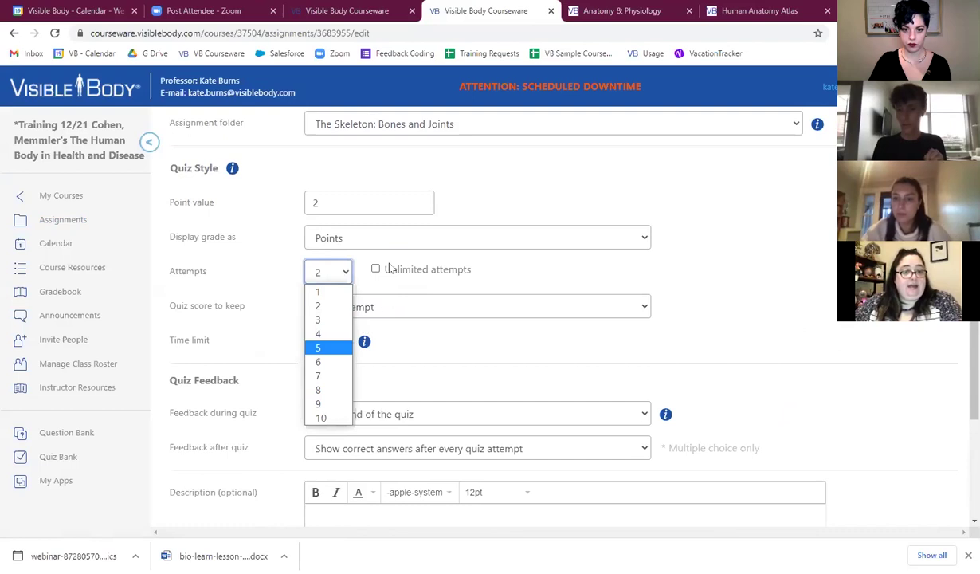
{"action": "left_click", "coordinate": [540, 275]}
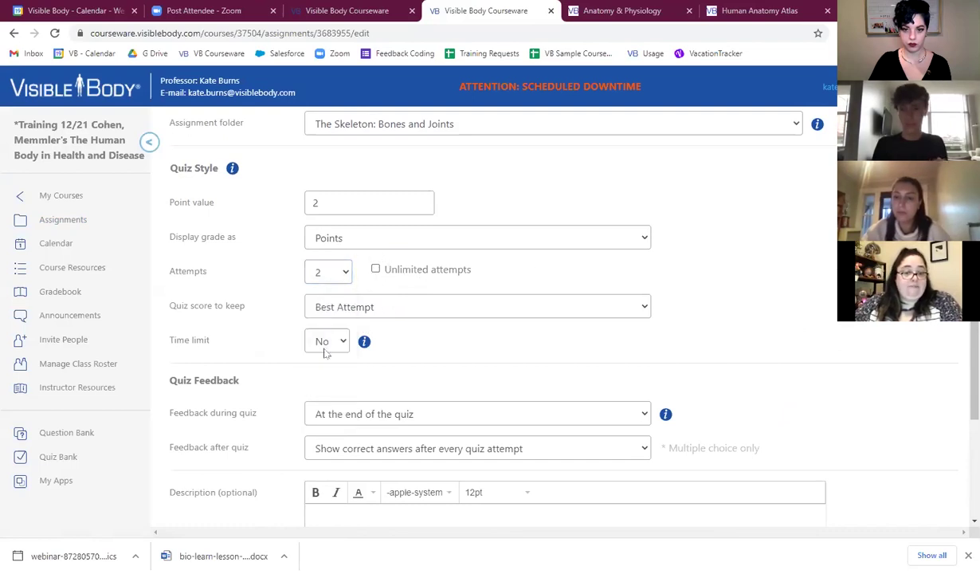
{"action": "left_click", "coordinate": [403, 308]}
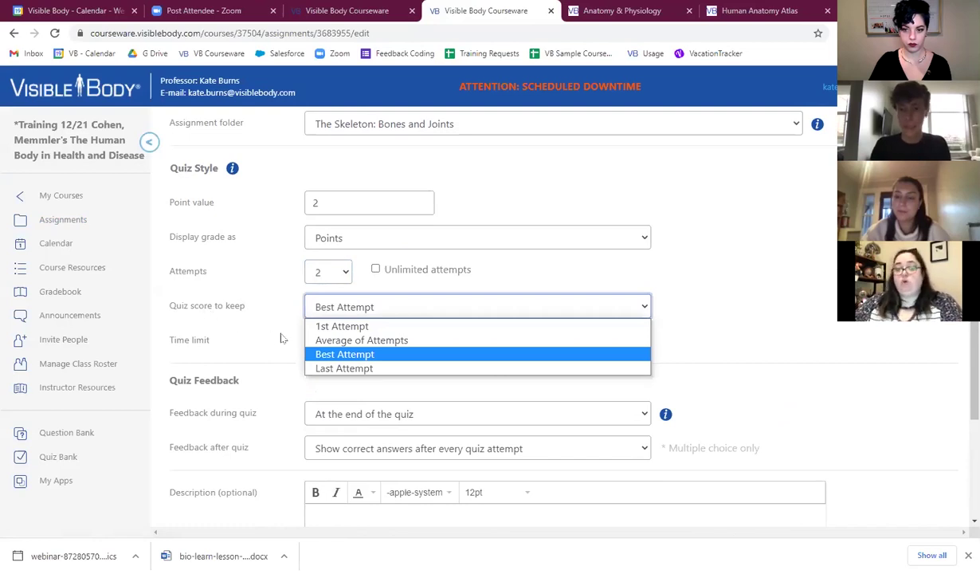
{"action": "left_click", "coordinate": [577, 274]}
{"action": "scroll", "coordinate": [275, 284], "scroll_direction": "down", "scroll_amount": 2}
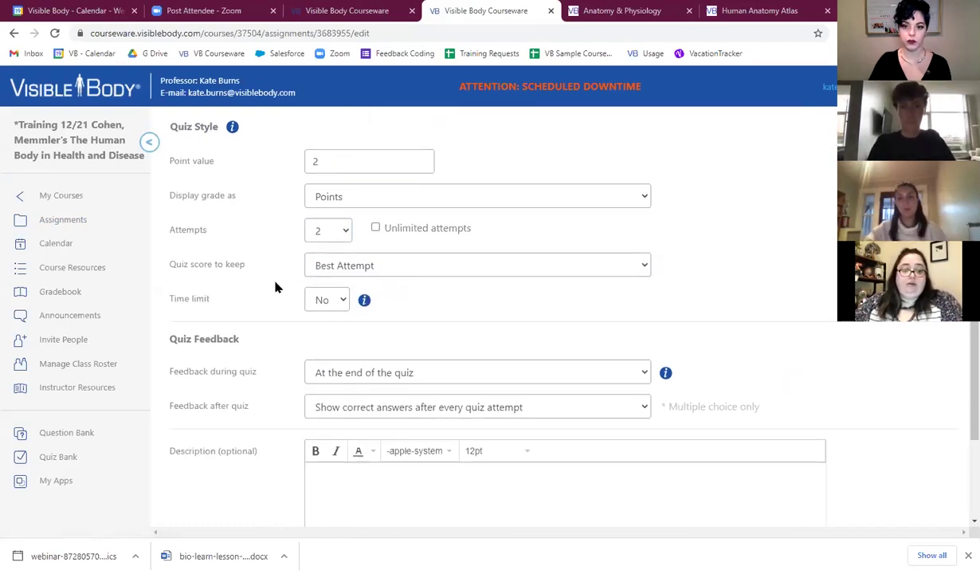
Step: Examine the options for the time limit, feedback during the quiz and feedback after the quiz without changing them
{"action": "left_click", "coordinate": [343, 278]}
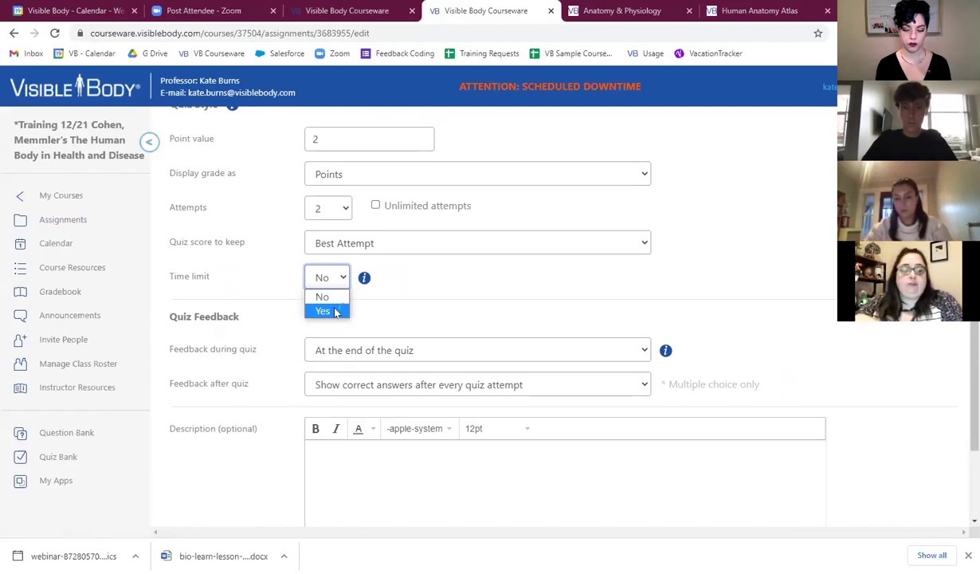
{"action": "left_click", "coordinate": [463, 282]}
{"action": "scroll", "coordinate": [555, 344], "scroll_direction": "down", "scroll_amount": 1}
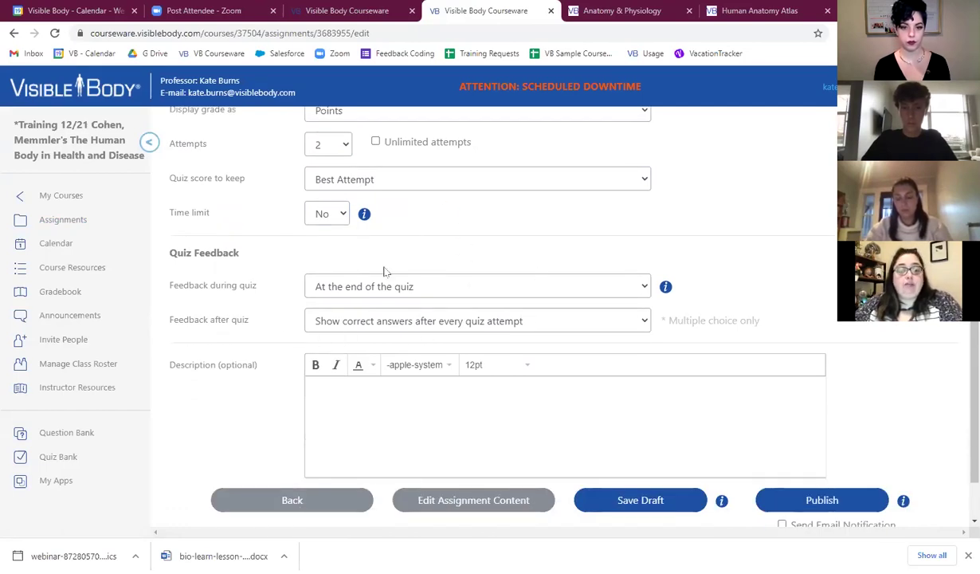
{"action": "left_click", "coordinate": [457, 285]}
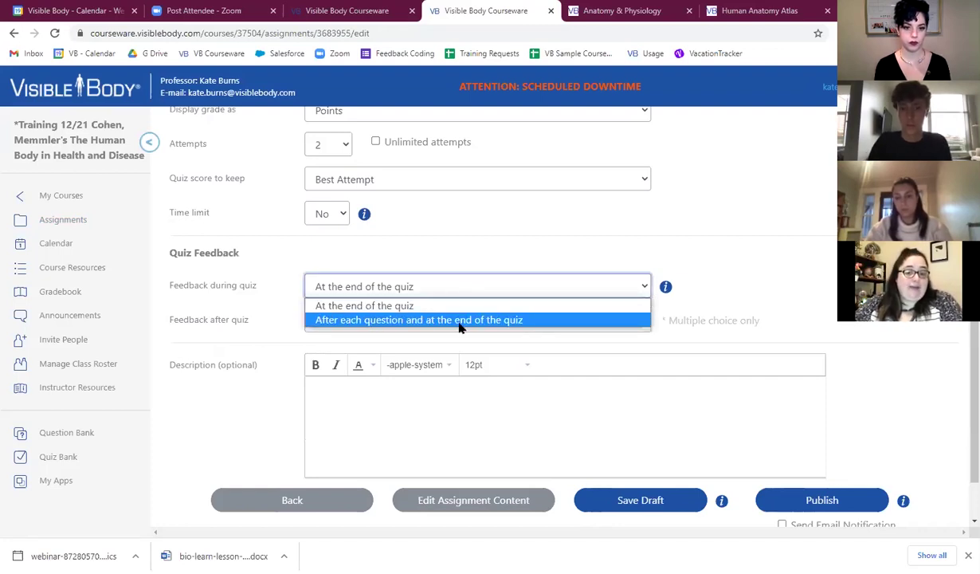
{"action": "left_click", "coordinate": [455, 228]}
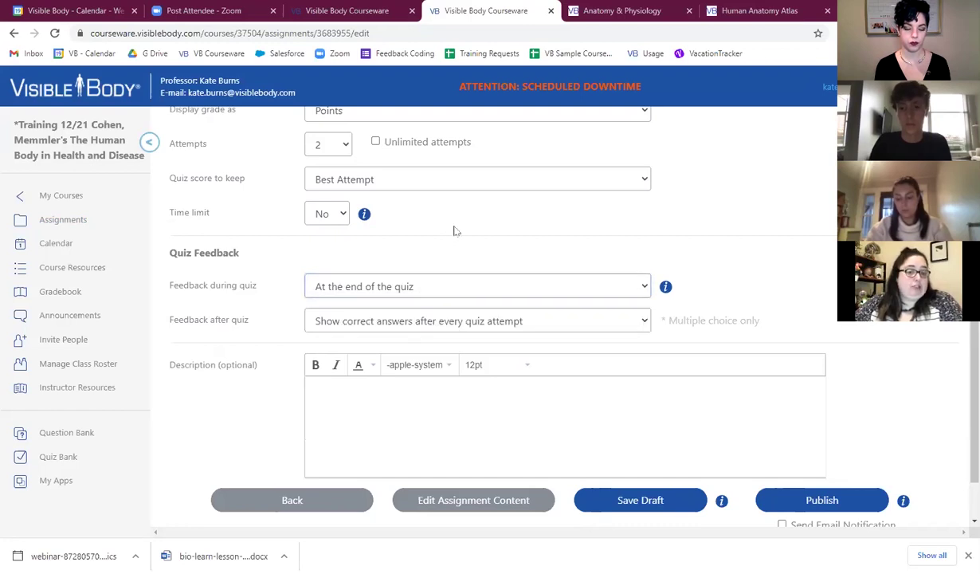
{"action": "left_click", "coordinate": [384, 322]}
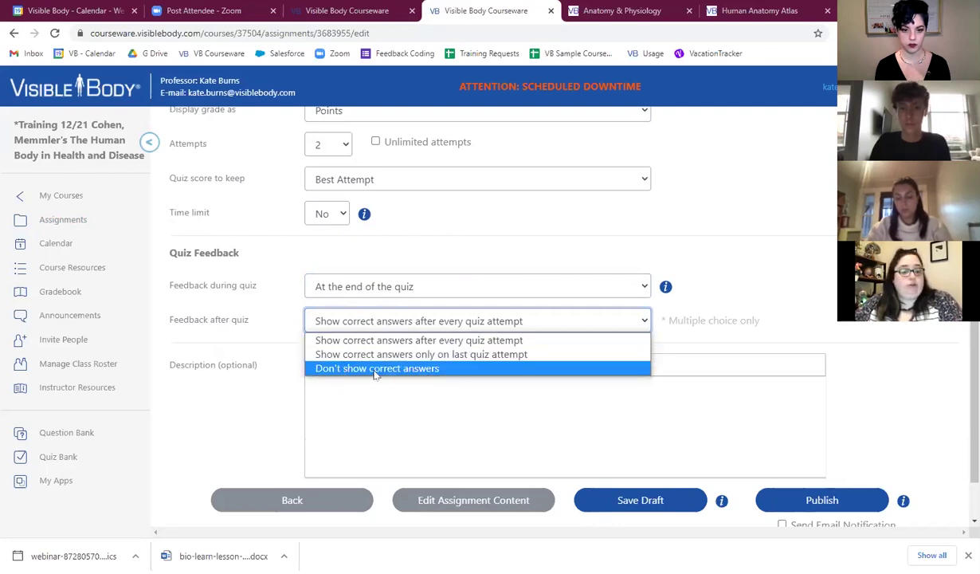
{"action": "left_click", "coordinate": [201, 410]}
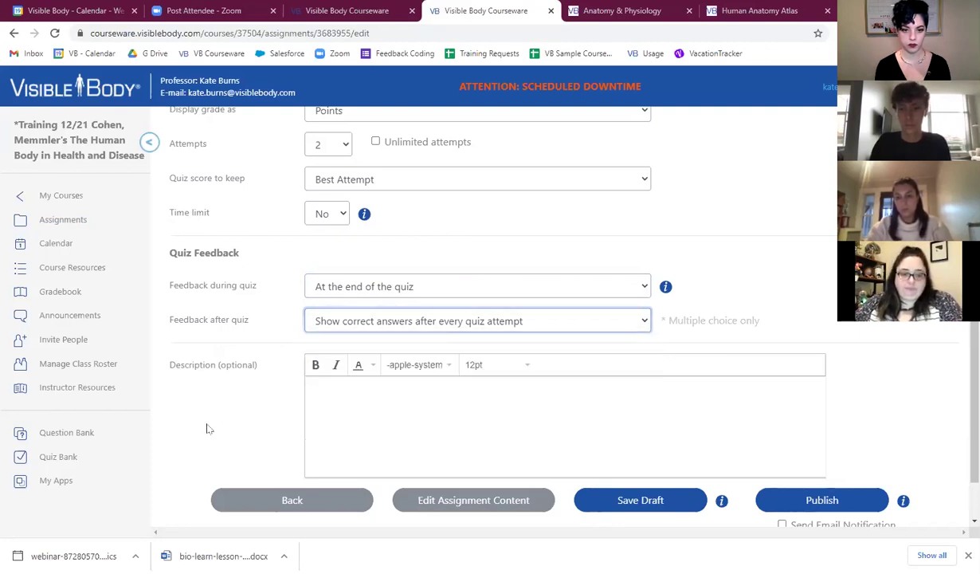
Step: Open the assignment's content selection and review the list of selected quizzes
{"action": "scroll", "coordinate": [411, 315], "scroll_direction": "down", "scroll_amount": 2}
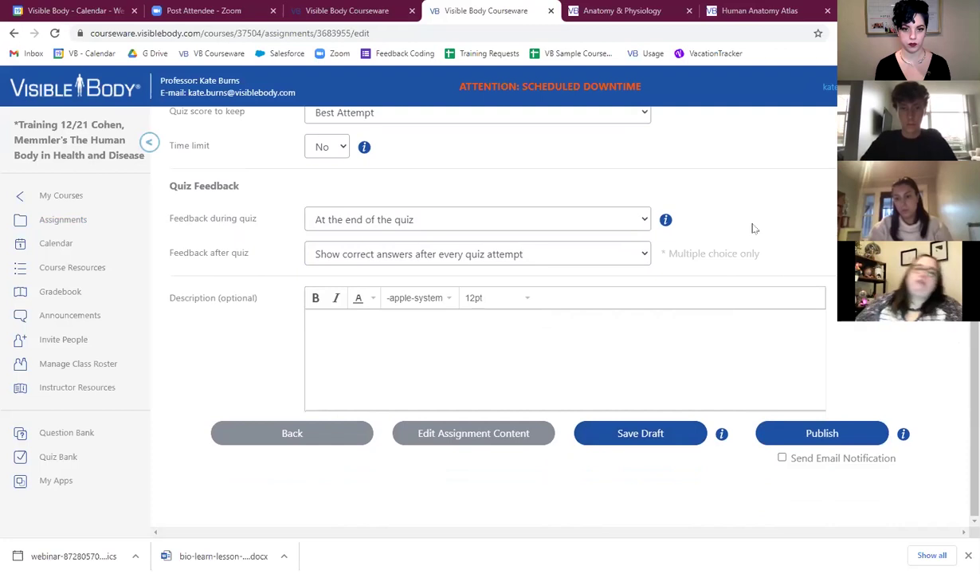
{"action": "left_click", "coordinate": [461, 437]}
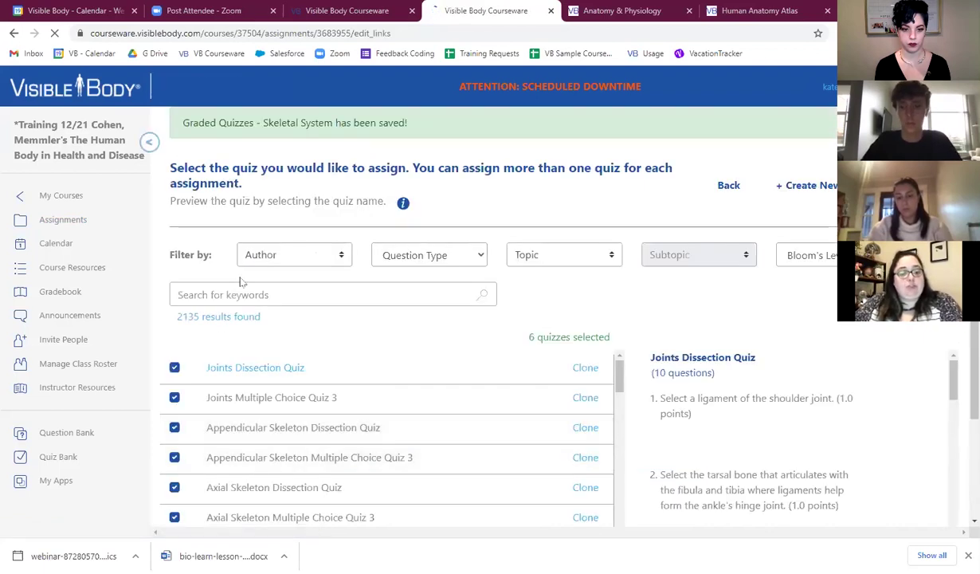
{"action": "scroll", "coordinate": [227, 402], "scroll_direction": "down", "scroll_amount": 5}
{"action": "scroll", "coordinate": [239, 406], "scroll_direction": "up", "scroll_amount": 5}
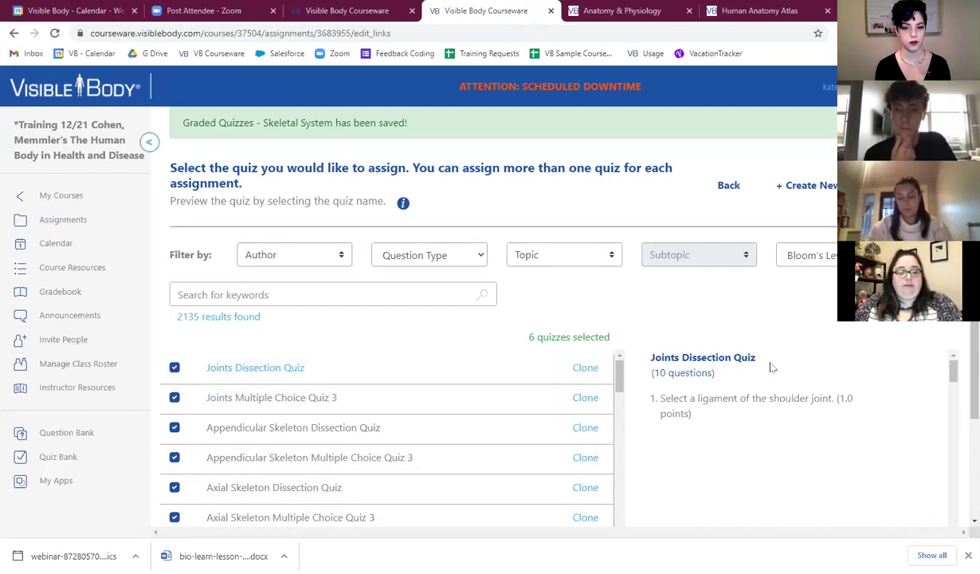
{"action": "scroll", "coordinate": [741, 354], "scroll_direction": "down", "scroll_amount": 3}
{"action": "scroll", "coordinate": [517, 375], "scroll_direction": "down", "scroll_amount": 1}
Step: Return to the course's assignments and reopen the content selection of "Graded Quizzes - Skeletal System" in "The Skeleton: Bones and Joints" folder
{"action": "left_click", "coordinate": [63, 219]}
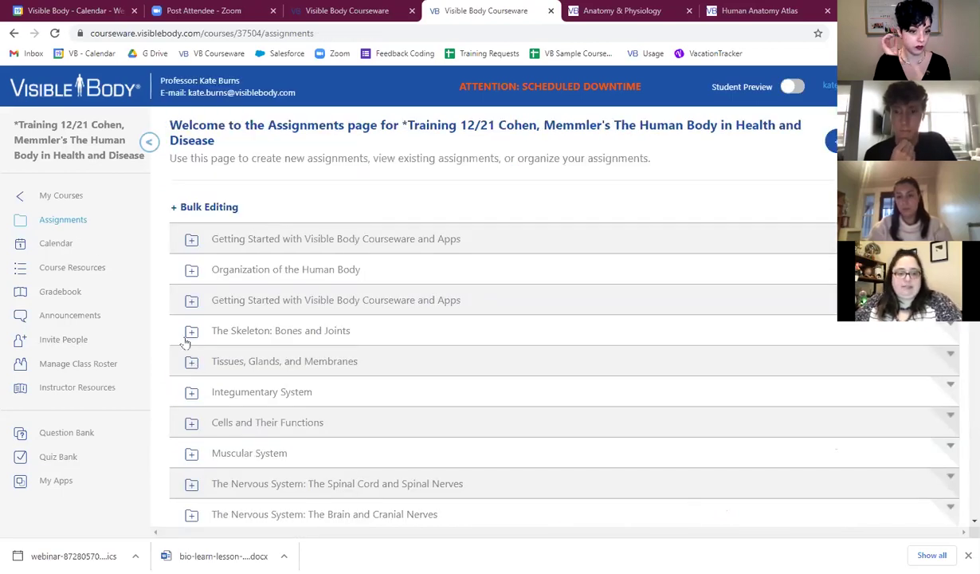
{"action": "left_click", "coordinate": [215, 331]}
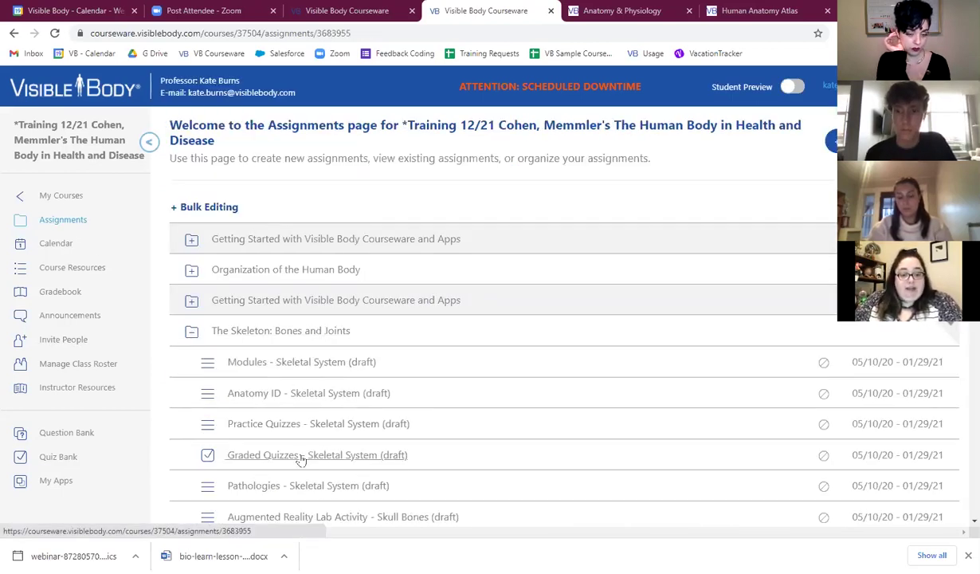
{"action": "left_click", "coordinate": [300, 455]}
{"action": "scroll", "coordinate": [316, 115], "scroll_direction": "down", "scroll_amount": 5}
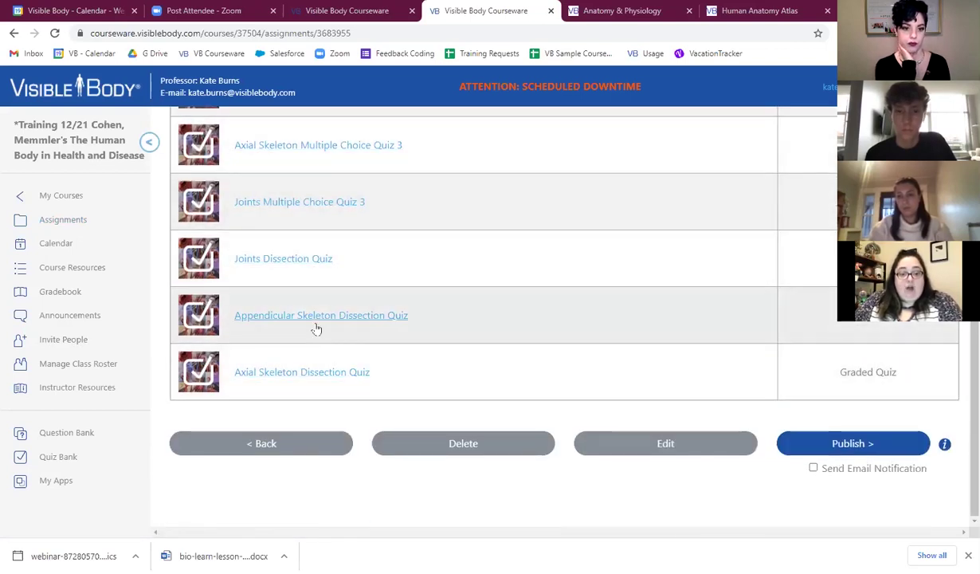
{"action": "left_click", "coordinate": [717, 440]}
{"action": "scroll", "coordinate": [648, 457], "scroll_direction": "down", "scroll_amount": 5}
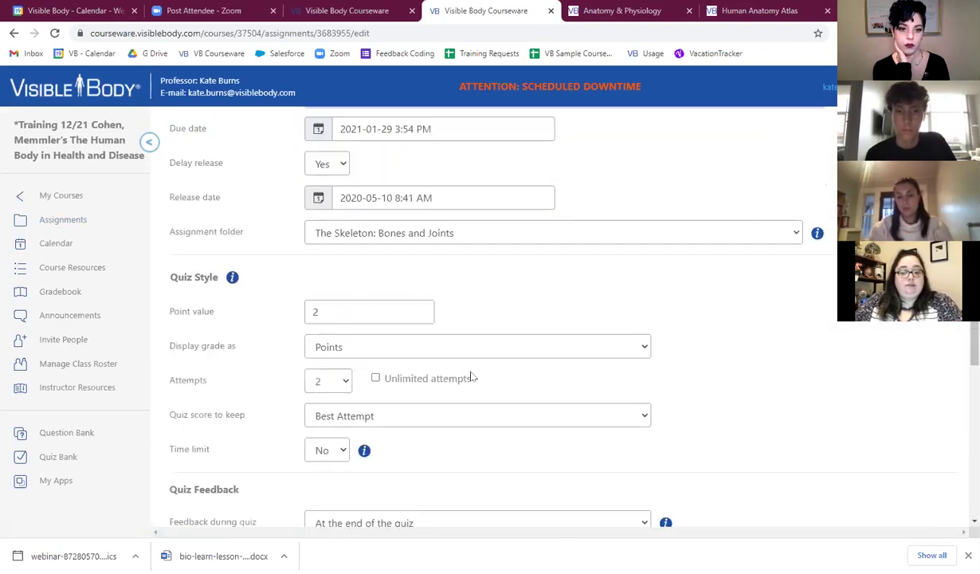
{"action": "left_click", "coordinate": [470, 500]}
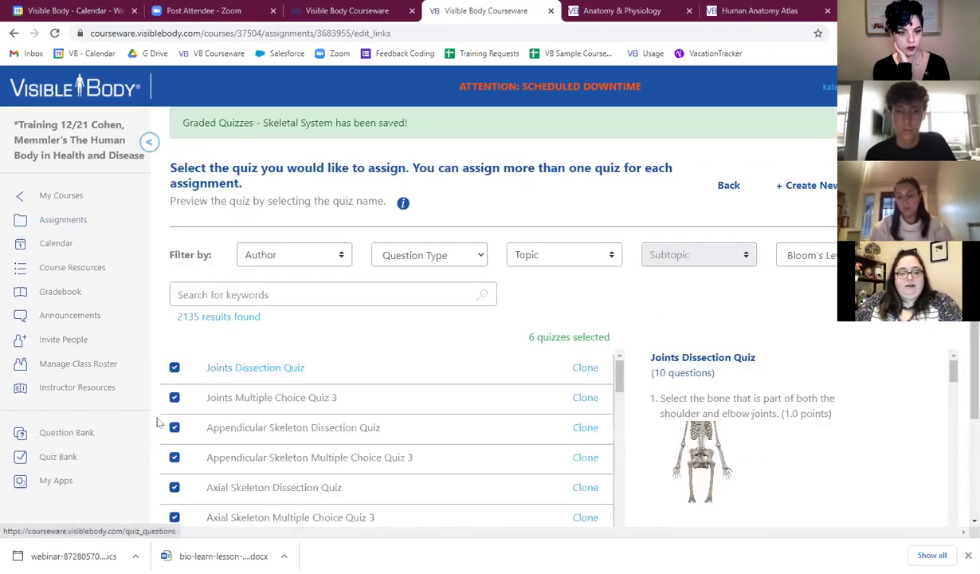
Step: Deselect the two Axial Skeleton and two Appendicular Skeleton quizzes, keeping Joints Dissection Quiz and Joints Multiple Choice Quiz 3 selected
{"action": "left_click", "coordinate": [175, 517]}
{"action": "left_click", "coordinate": [174, 487]}
{"action": "left_click", "coordinate": [174, 459]}
{"action": "left_click", "coordinate": [175, 427]}
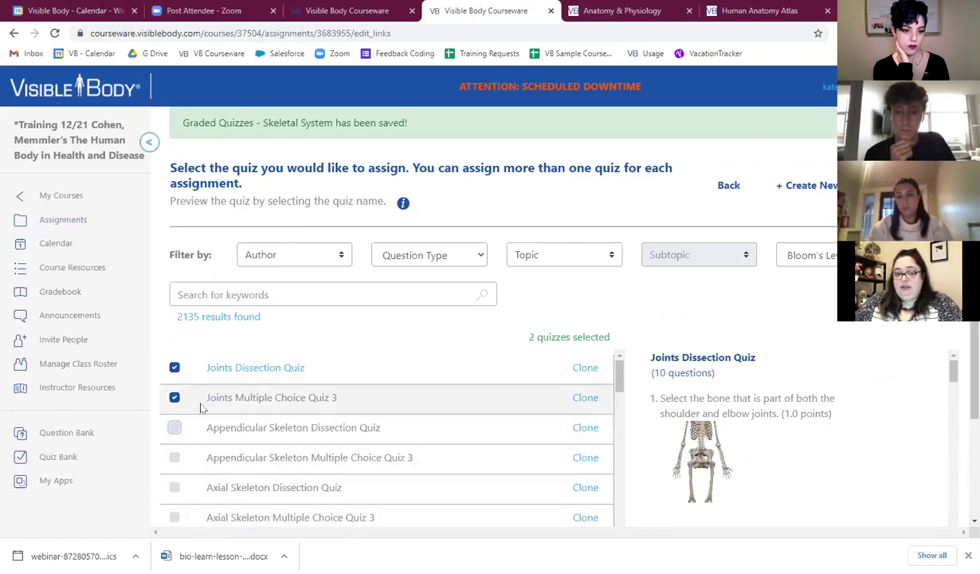
{"action": "scroll", "coordinate": [765, 309], "scroll_direction": "down", "scroll_amount": 2}
{"action": "scroll", "coordinate": [834, 376], "scroll_direction": "down", "scroll_amount": 3}
{"action": "scroll", "coordinate": [833, 376], "scroll_direction": "up", "scroll_amount": 3}
{"action": "scroll", "coordinate": [797, 335], "scroll_direction": "up", "scroll_amount": 2}
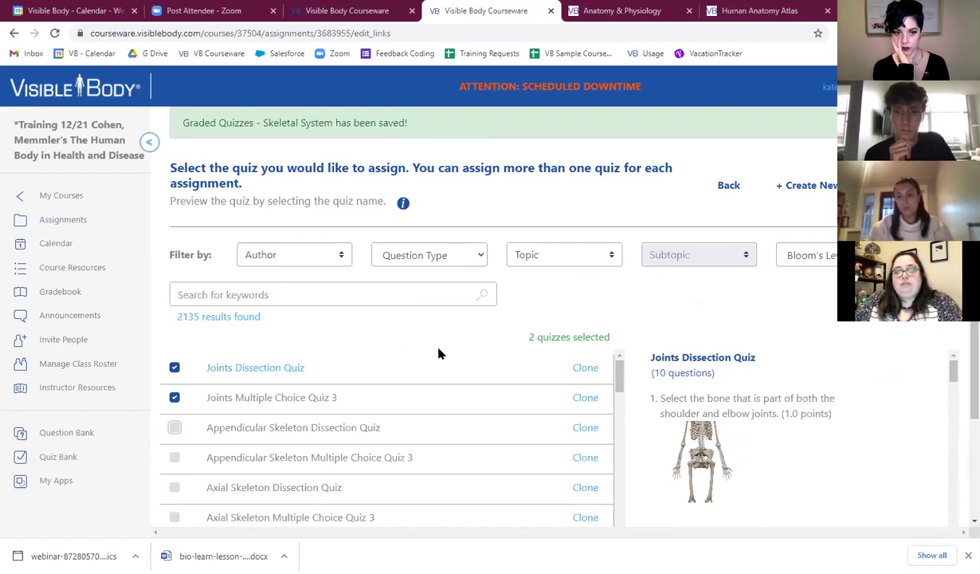
{"action": "right_click", "coordinate": [971, 350]}
{"action": "left_click", "coordinate": [821, 321]}
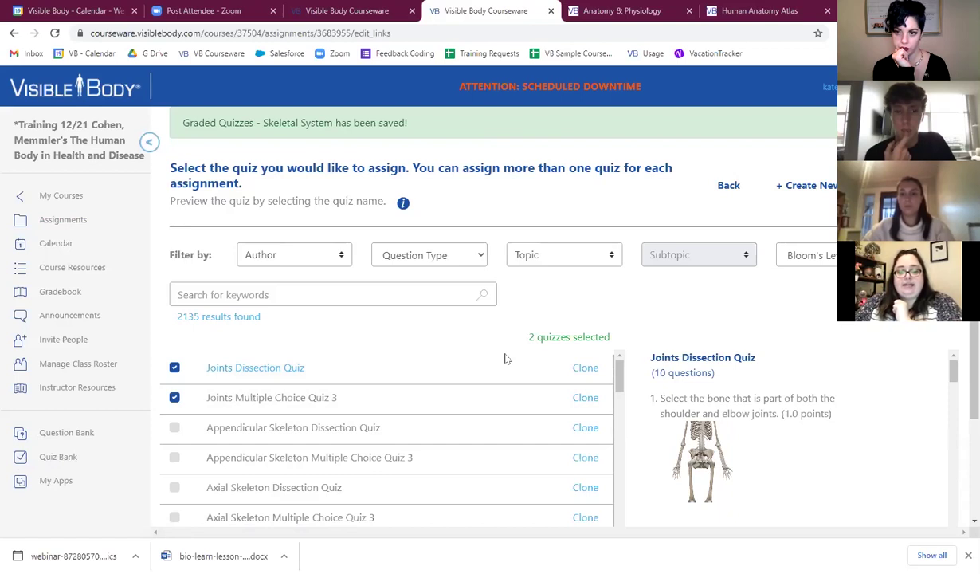
Step: Look through the available quizzes and return to the preview of the "Graded Quizzes - Skeletal System" assignment
{"action": "scroll", "coordinate": [382, 315], "scroll_direction": "down", "scroll_amount": 2}
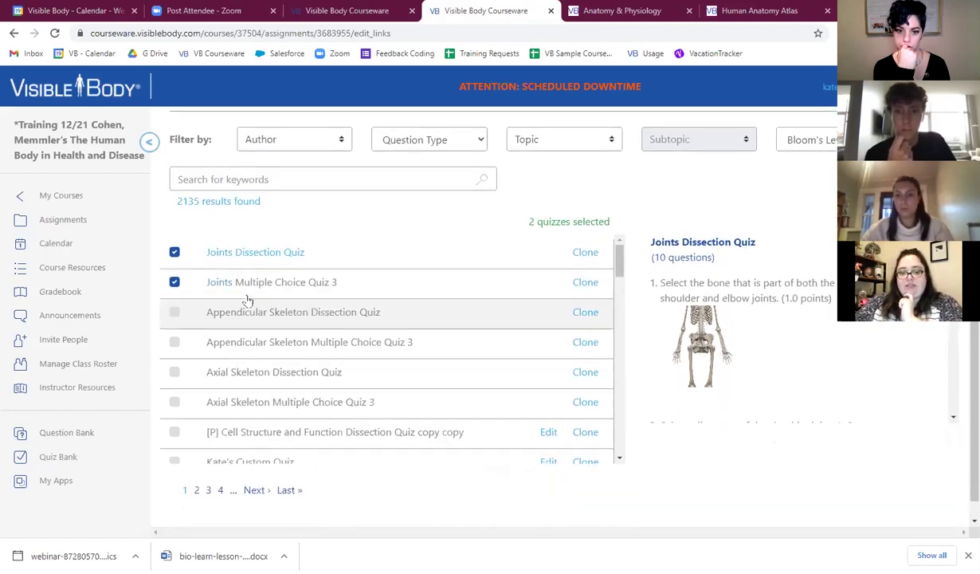
{"action": "scroll", "coordinate": [591, 315], "scroll_direction": "down", "scroll_amount": 5}
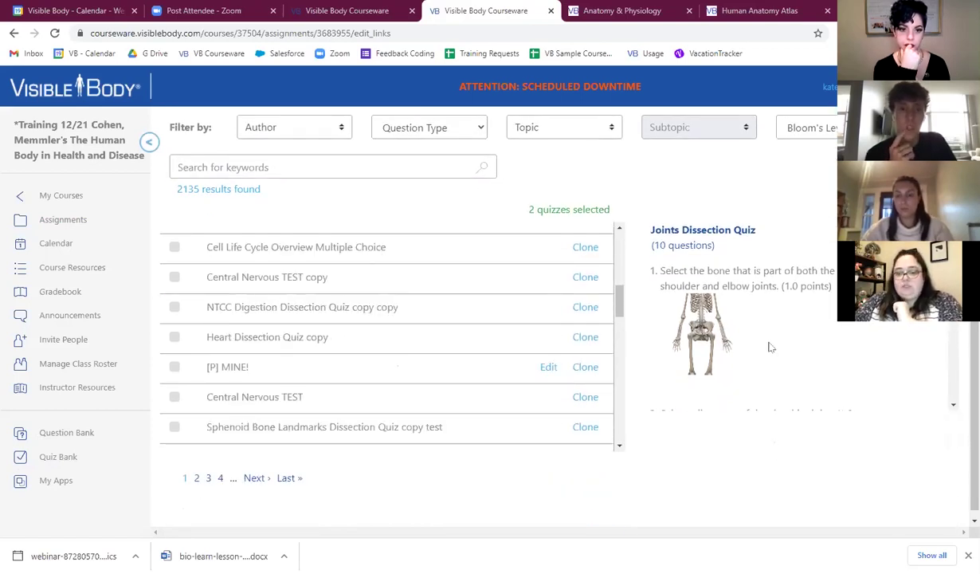
{"action": "scroll", "coordinate": [590, 315], "scroll_direction": "up", "scroll_amount": 2}
{"action": "left_click", "coordinate": [728, 185]}
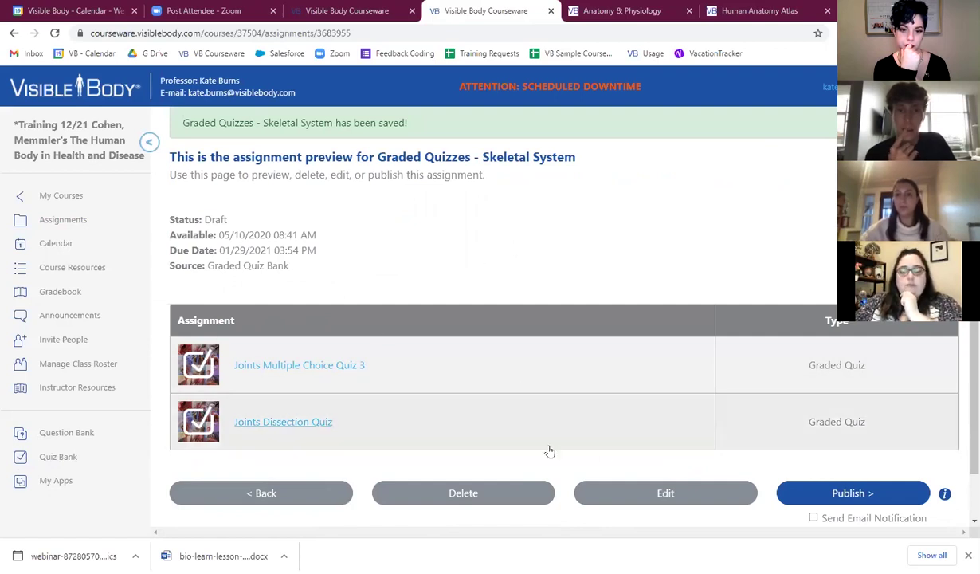
Step: Reopen the "*Training 12/21" course from the course list and start a new assignment with Graded Quiz Bank as its source
{"action": "left_click", "coordinate": [66, 197]}
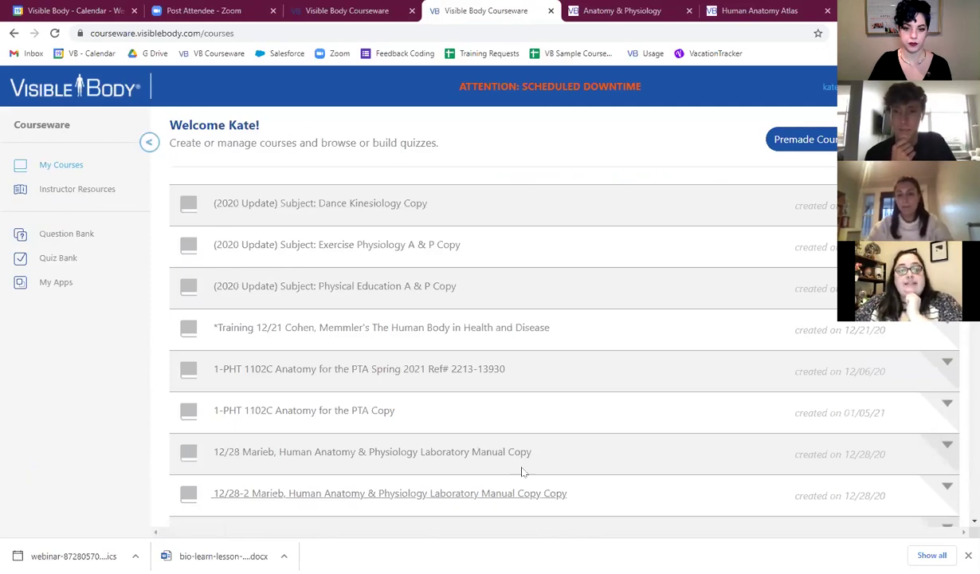
{"action": "left_click", "coordinate": [309, 328]}
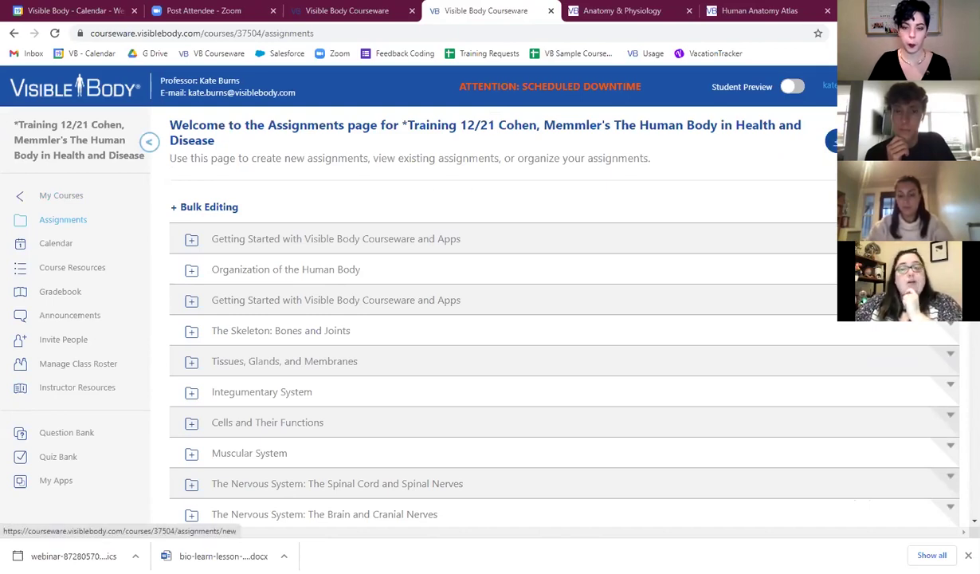
{"action": "left_click", "coordinate": [833, 140]}
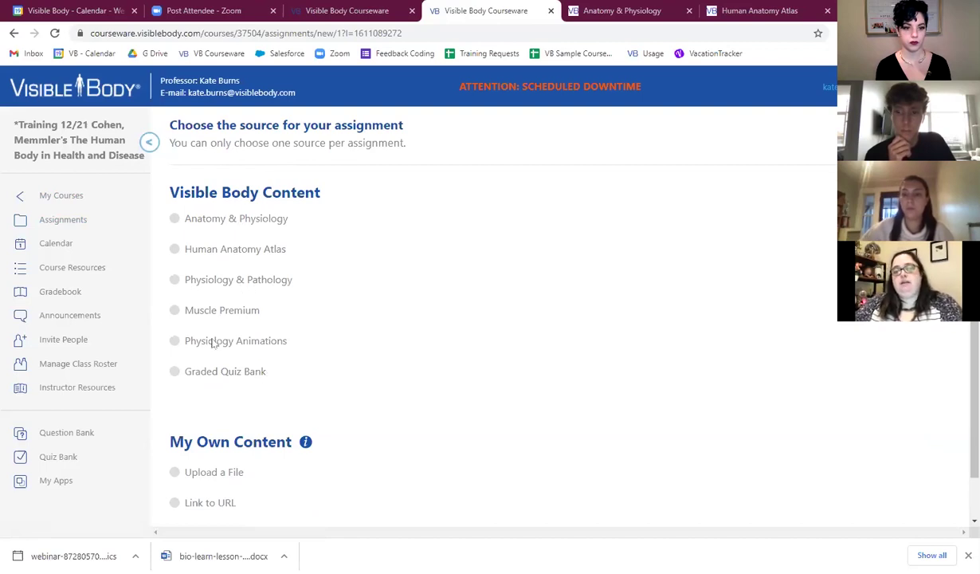
{"action": "left_click", "coordinate": [175, 372]}
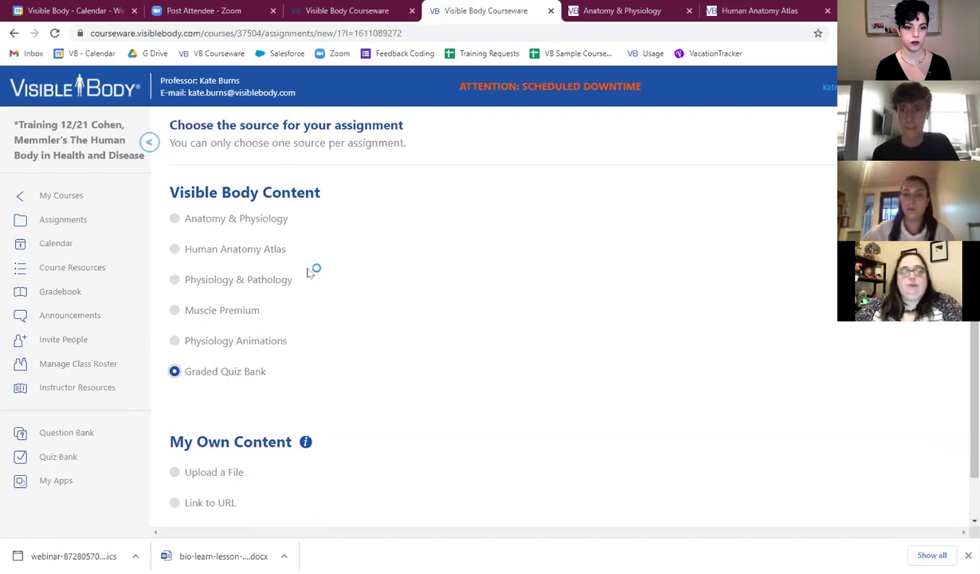
{"action": "scroll", "coordinate": [430, 325], "scroll_direction": "down", "scroll_amount": 1}
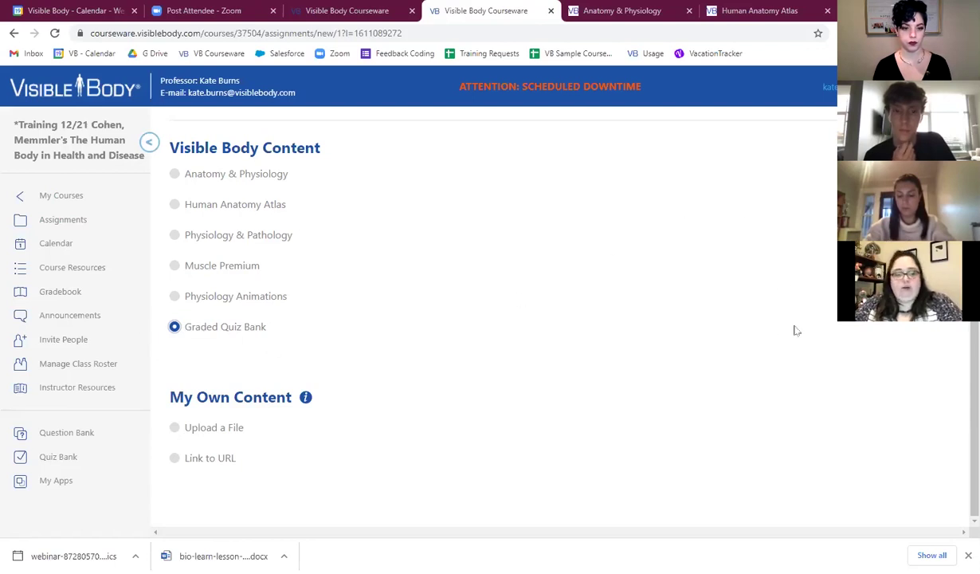
{"action": "scroll", "coordinate": [794, 330], "scroll_direction": "up", "scroll_amount": 1}
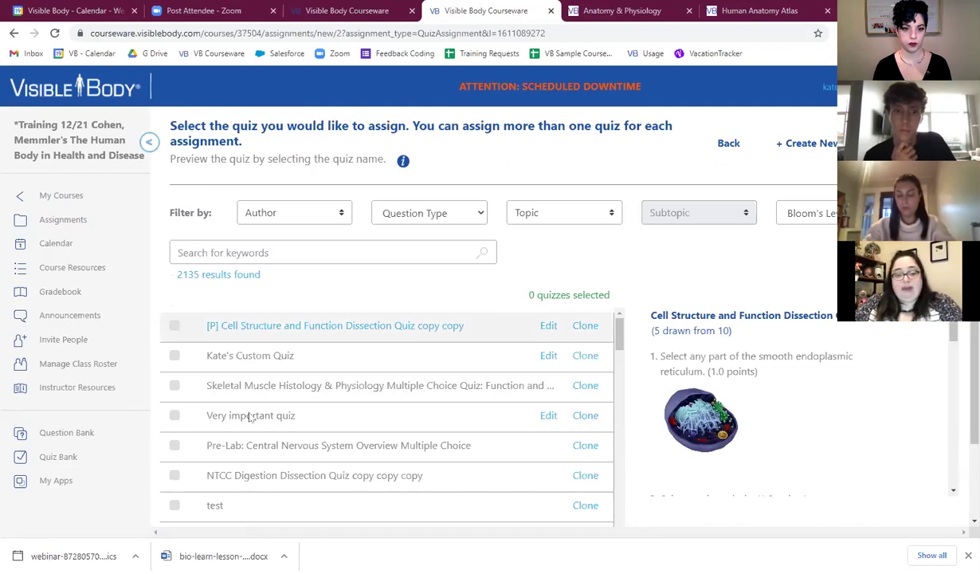
Step: Select the instructor's custom quiz and name the new assignment "Week 1 - " followed by that quiz's title
{"action": "left_click", "coordinate": [175, 355]}
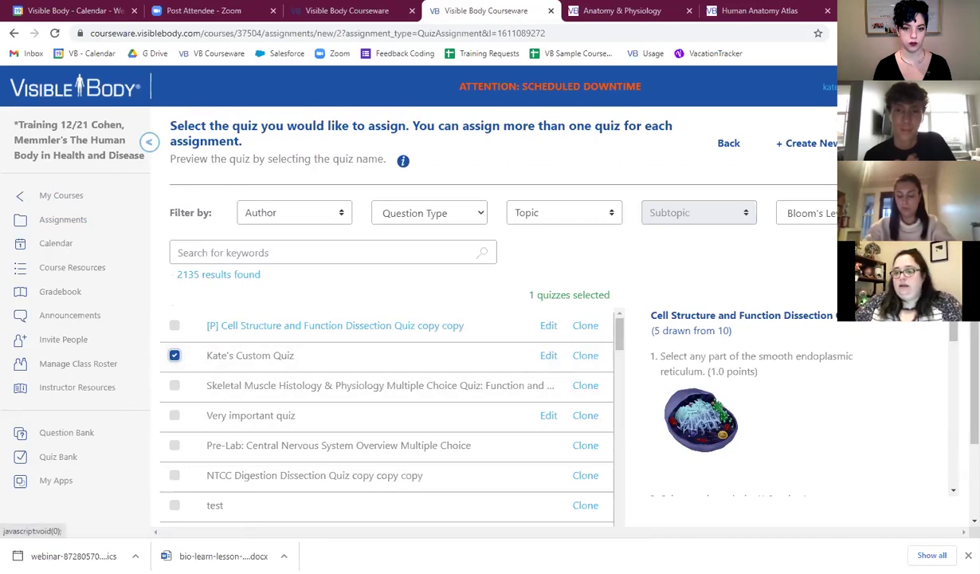
{"action": "left_click", "coordinate": [885, 142]}
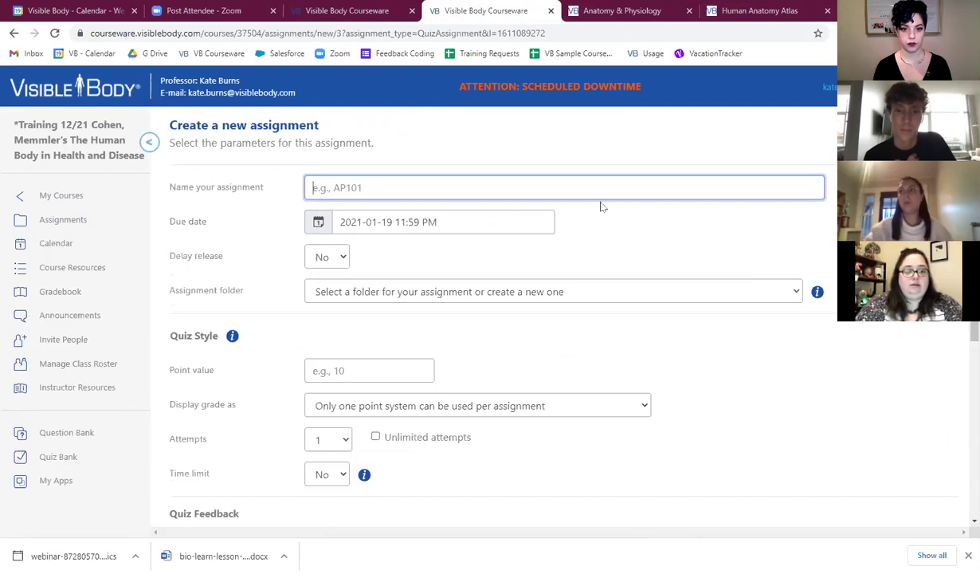
{"action": "type", "text": "Week"}
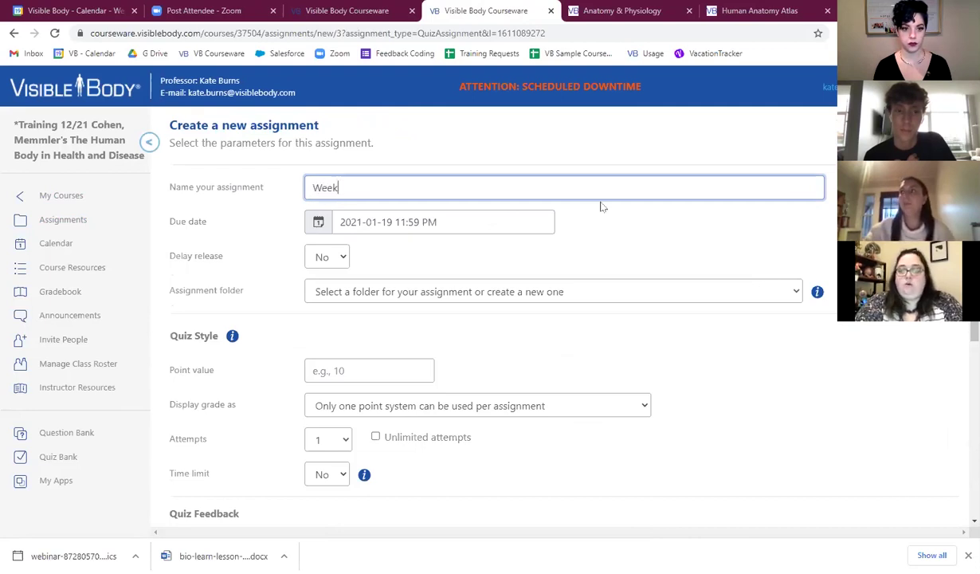
{"action": "type", "text": " 1 - Kate's Custom QUi"}
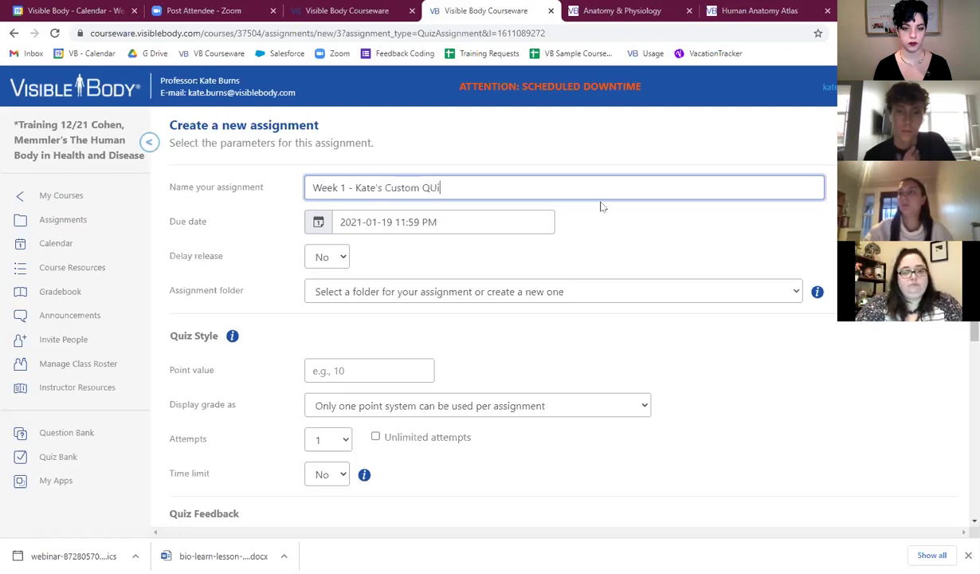
{"action": "key", "text": "BackSpace"}
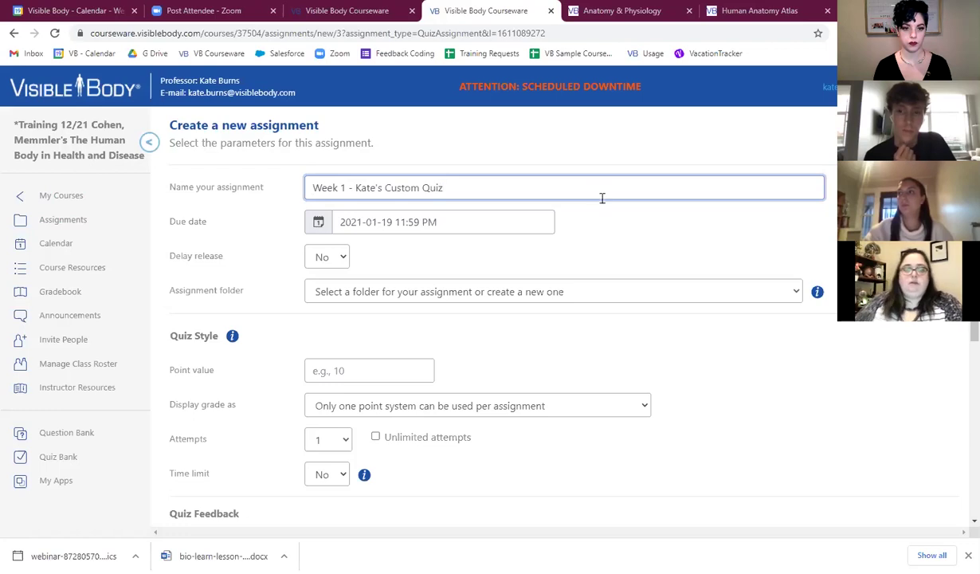
Step: Leave the assignment folder unassigned, set the point value to 1 and display the grade as Percentage
{"action": "left_click", "coordinate": [639, 289]}
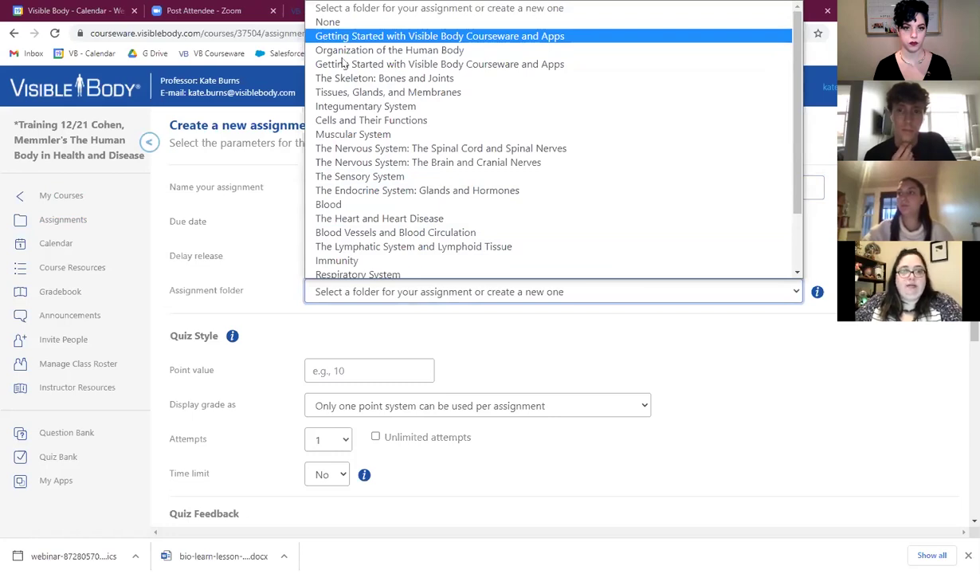
{"action": "key", "text": "Escape"}
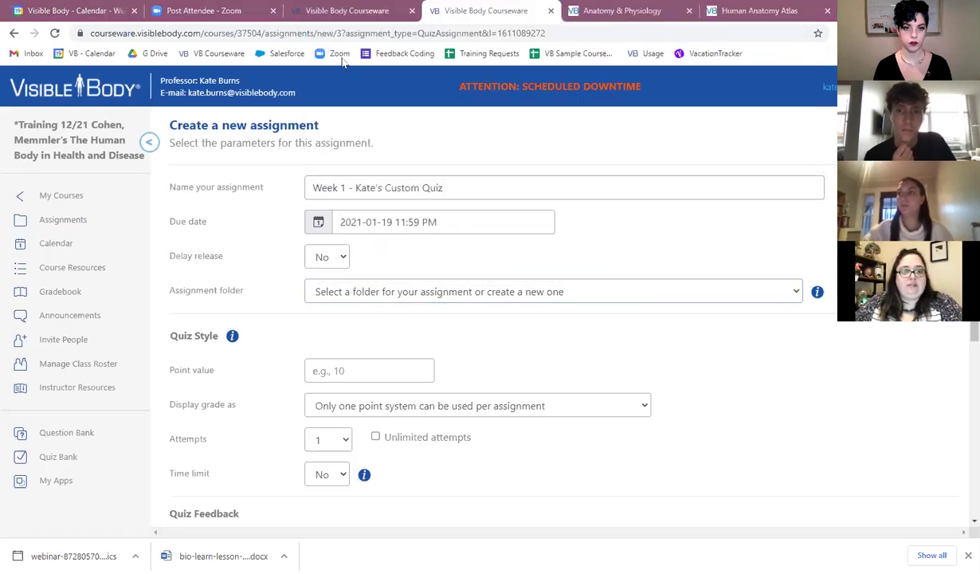
{"action": "left_click", "coordinate": [367, 364]}
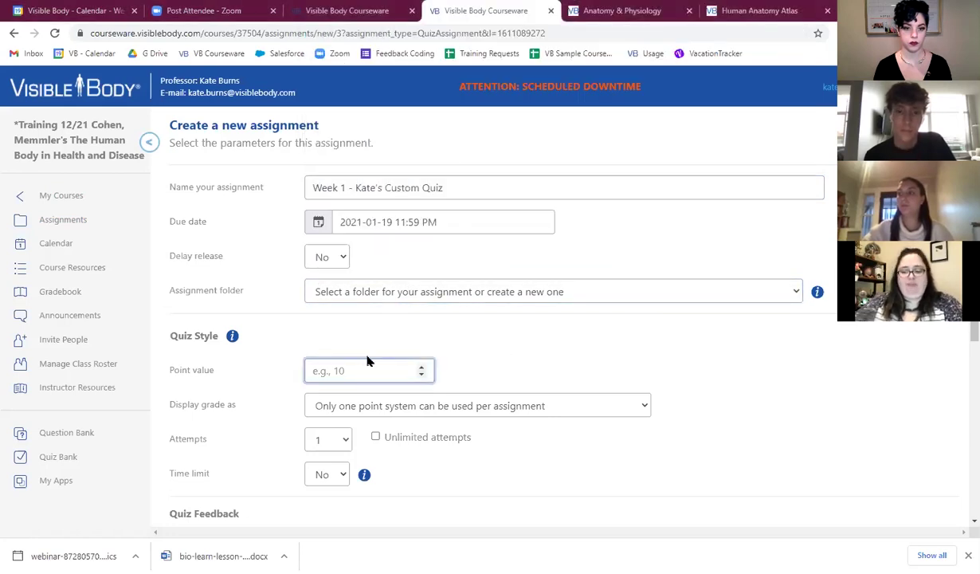
{"action": "left_click", "coordinate": [408, 408]}
{"action": "left_click", "coordinate": [342, 438]}
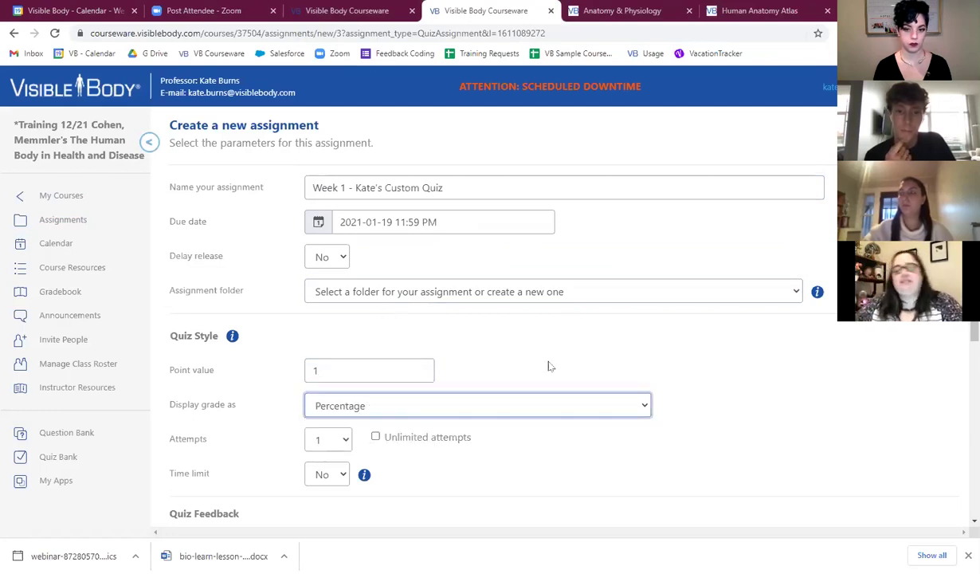
Step: Review the remaining quiz settings and save the new assignment as a draft instead of publishing it
{"action": "scroll", "coordinate": [741, 429], "scroll_direction": "down", "scroll_amount": 2}
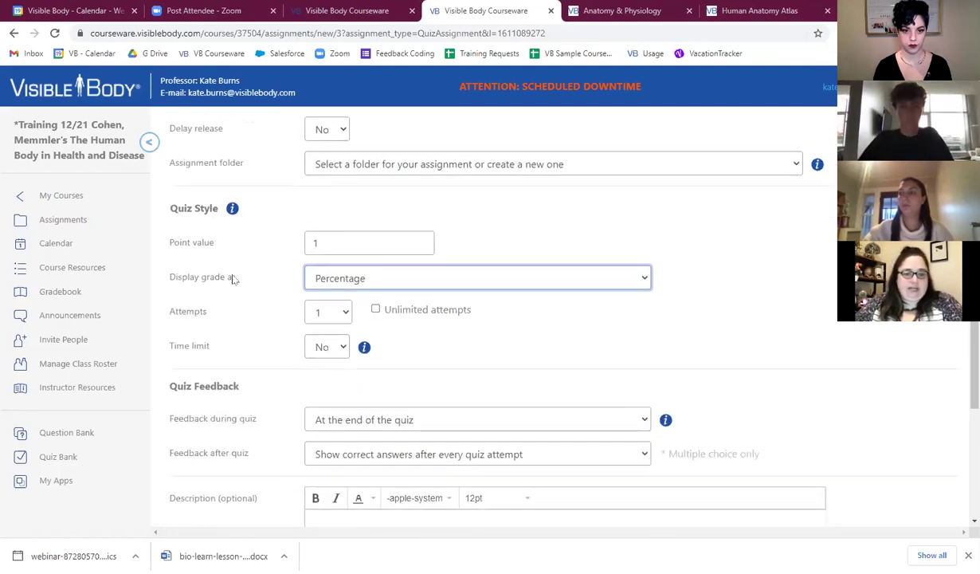
{"action": "scroll", "coordinate": [451, 335], "scroll_direction": "down", "scroll_amount": 3}
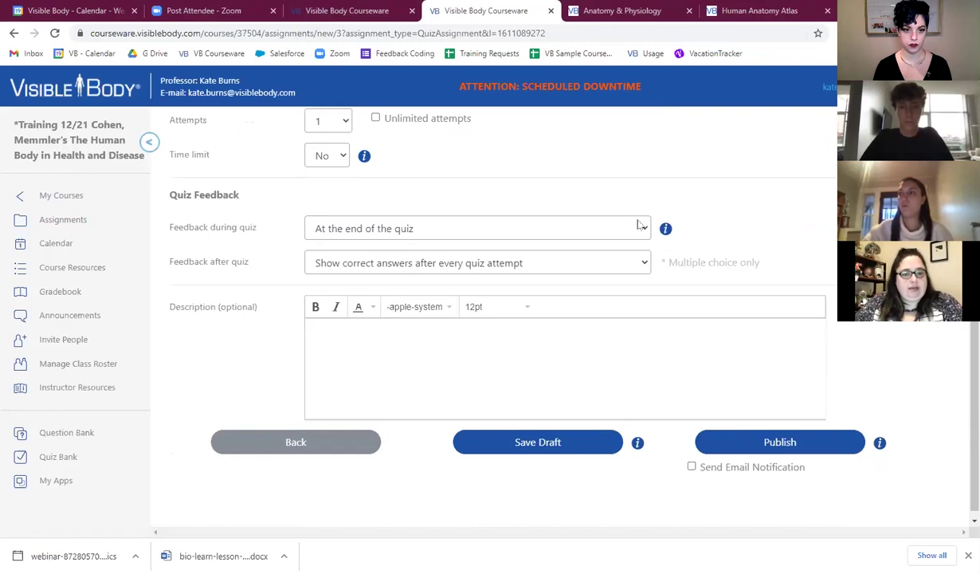
{"action": "left_click", "coordinate": [788, 447]}
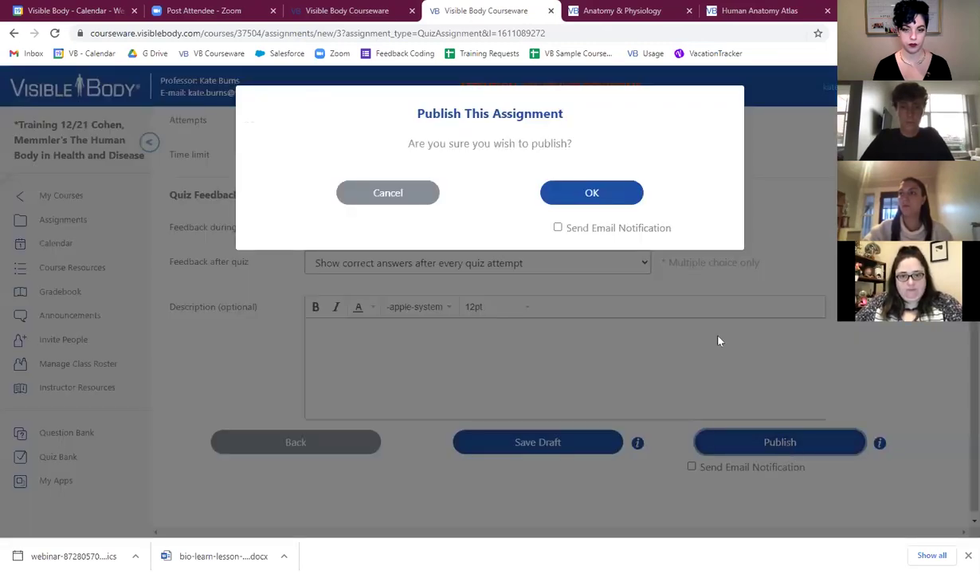
{"action": "left_click", "coordinate": [396, 196]}
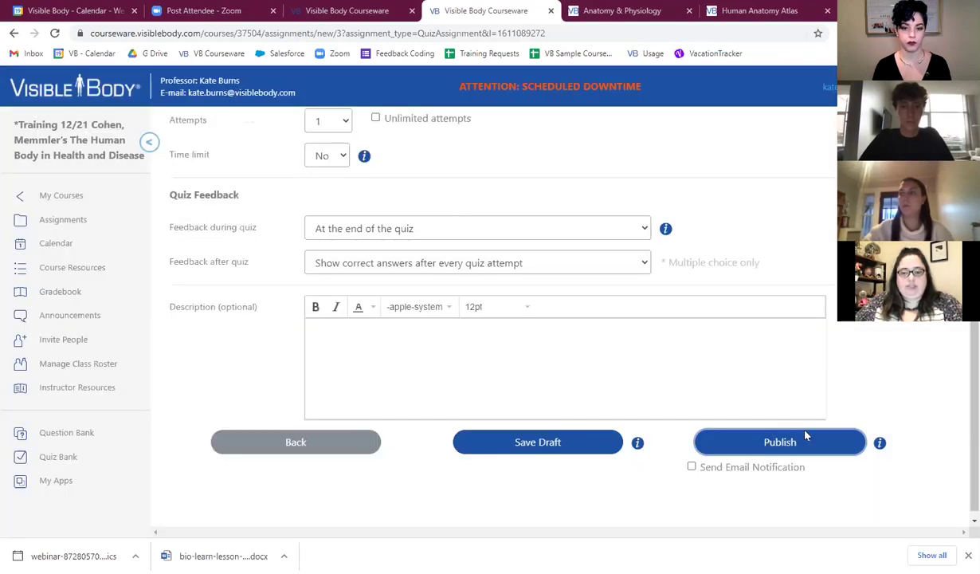
{"action": "left_click", "coordinate": [534, 443]}
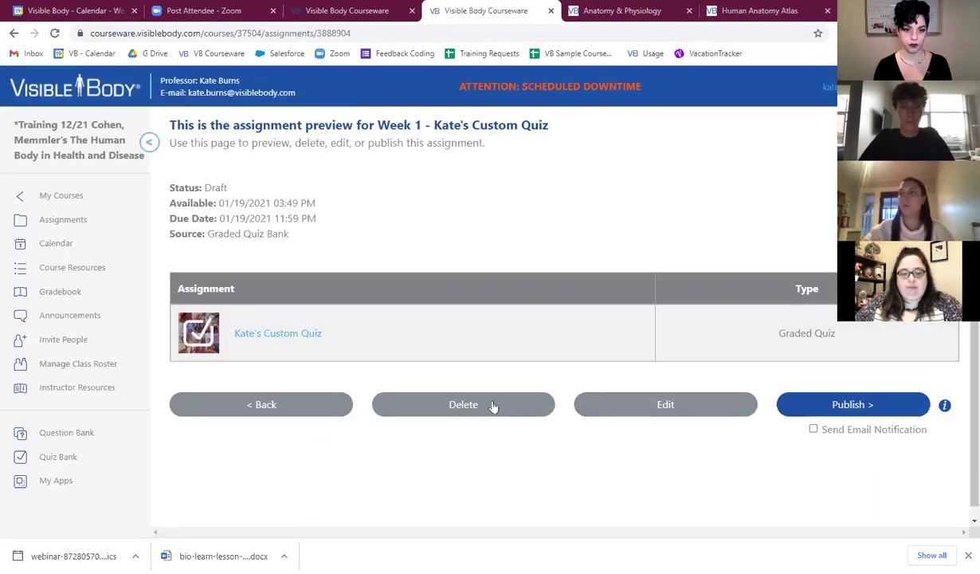
Step: Return to the course's assignments, expand the first "Getting Started with Visible Body Courseware and Apps" folder and locate the Week 1 draft
{"action": "left_click", "coordinate": [70, 220]}
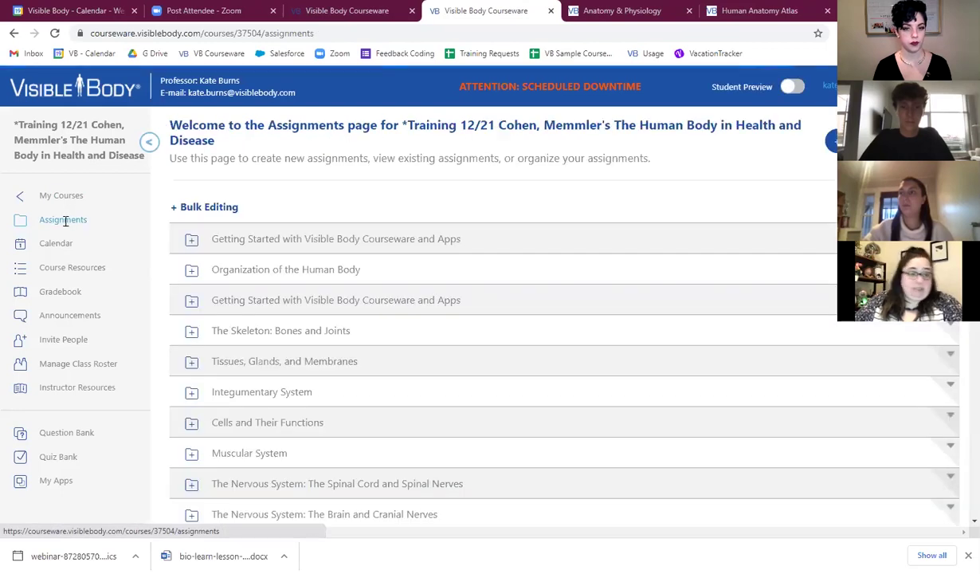
{"action": "left_click", "coordinate": [237, 240]}
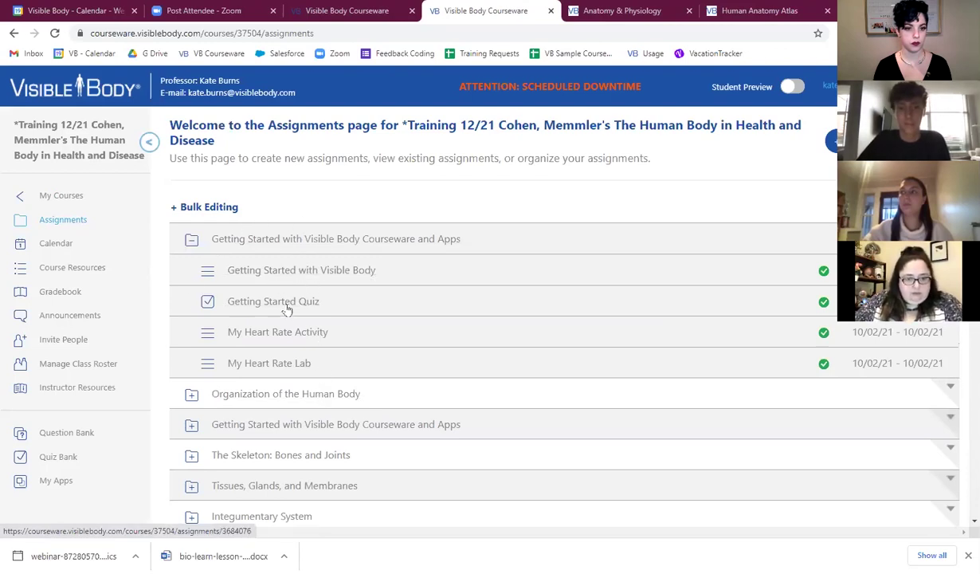
{"action": "scroll", "coordinate": [326, 333], "scroll_direction": "down", "scroll_amount": 3}
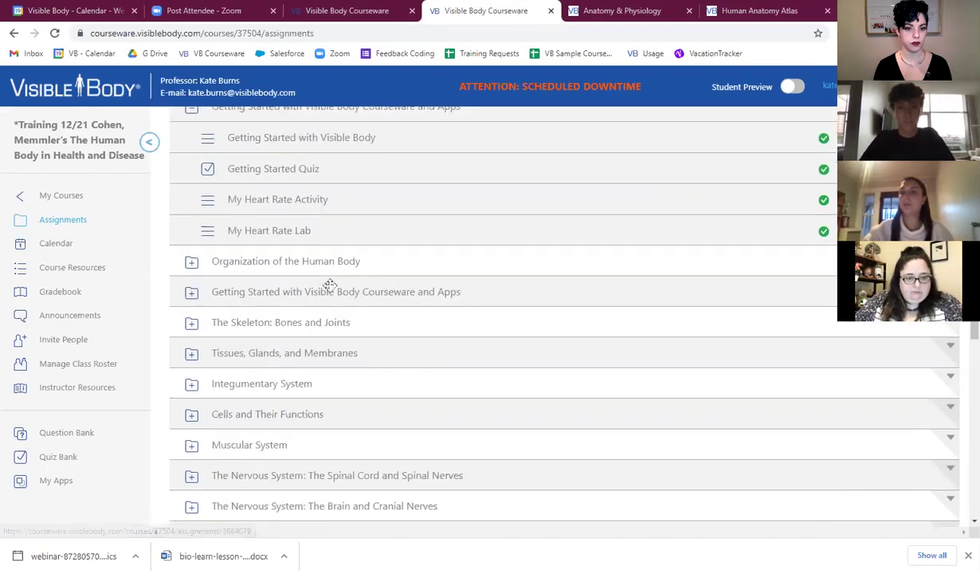
{"action": "scroll", "coordinate": [501, 368], "scroll_direction": "down", "scroll_amount": 6}
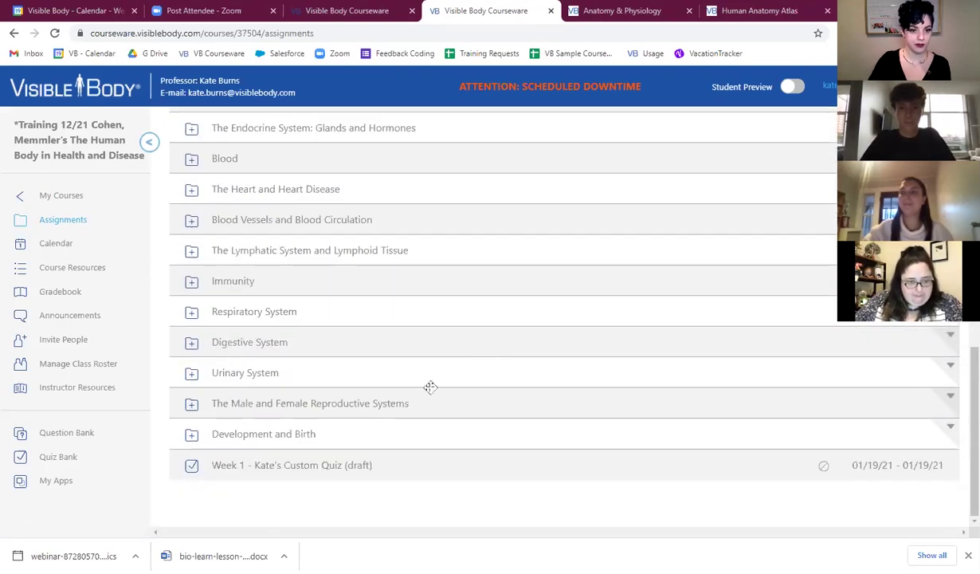
Step: Try to move the Week 1 custom quiz draft from the end of the assignment list up to the first folder
{"action": "left_click_drag", "start_coordinate": [414, 464], "coordinate": [387, 253]}
{"action": "left_click_drag", "start_coordinate": [350, 471], "coordinate": [412, 331]}
{"action": "scroll", "coordinate": [411, 333], "scroll_direction": "down", "scroll_amount": 8}
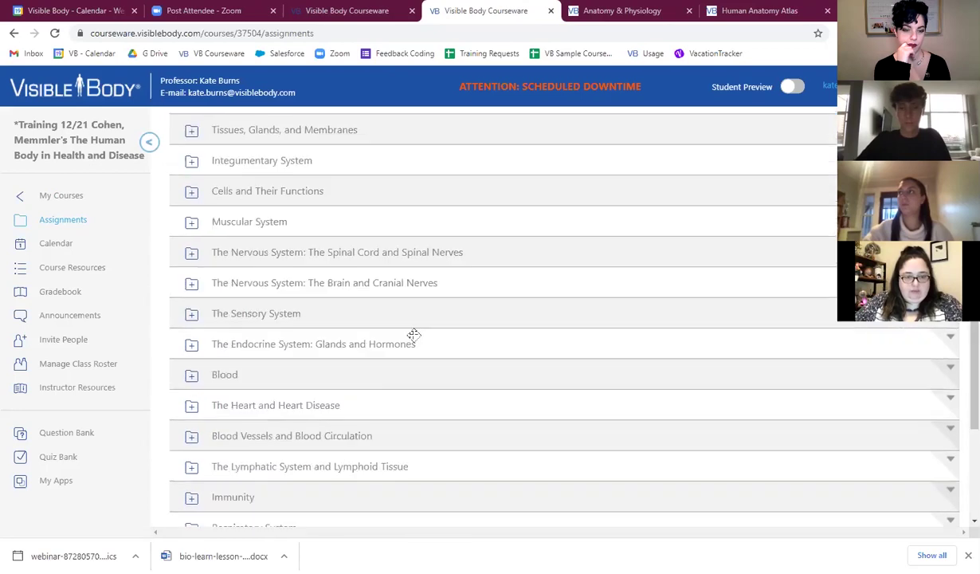
{"action": "left_click_drag", "start_coordinate": [410, 453], "coordinate": [421, 397]}
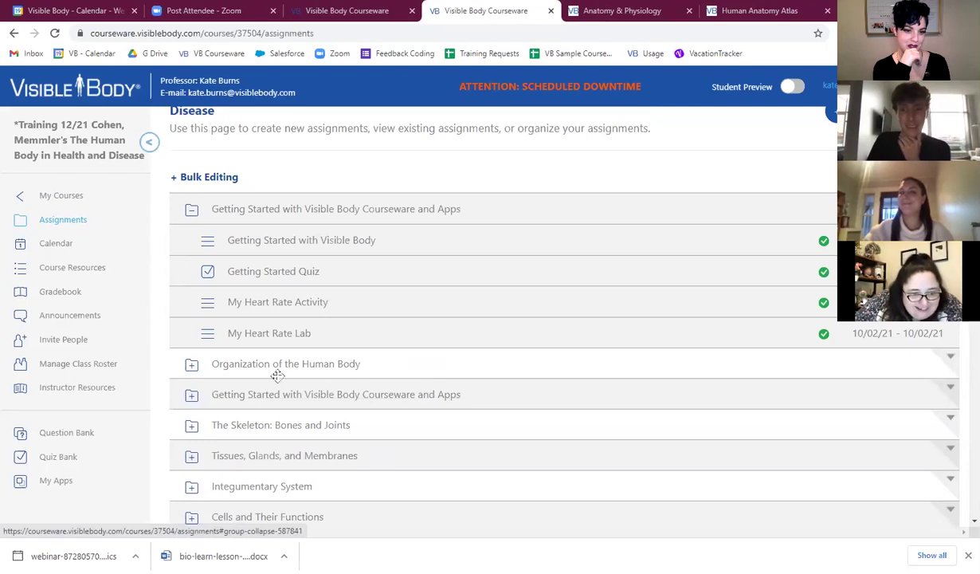
Step: Expand the "Organization of the Human Body" folder and try again to move the Week 1 quiz draft up the list
{"action": "left_click", "coordinate": [189, 366]}
{"action": "scroll", "coordinate": [189, 366], "scroll_direction": "down", "scroll_amount": 15}
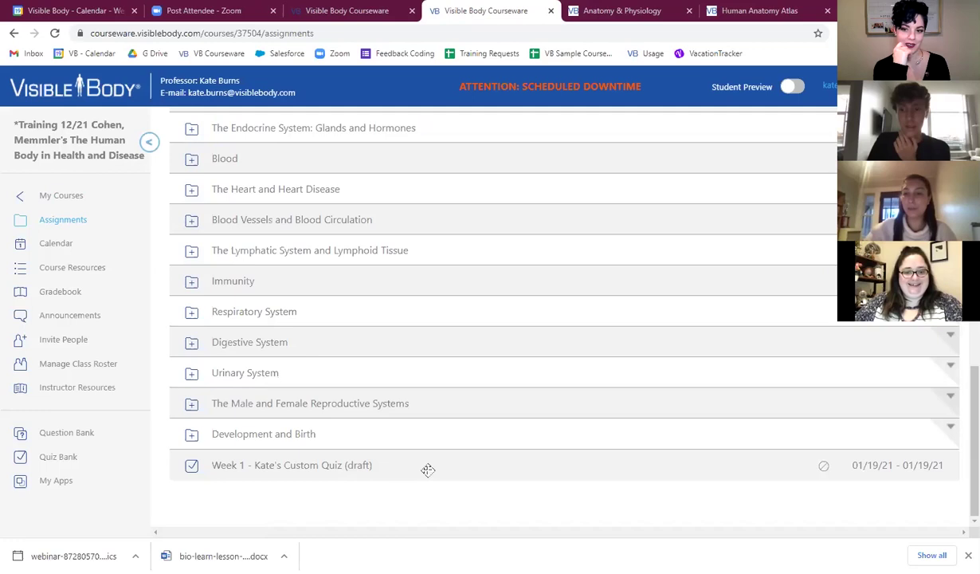
{"action": "left_click_drag", "start_coordinate": [427, 468], "coordinate": [439, 501]}
Step: Expand the "Development and Birth" folder and move the Week 1 custom quiz draft into it
{"action": "left_click", "coordinate": [191, 434]}
{"action": "scroll", "coordinate": [319, 410], "scroll_direction": "down", "scroll_amount": 3}
{"action": "left_click_drag", "start_coordinate": [396, 466], "coordinate": [560, 426]}
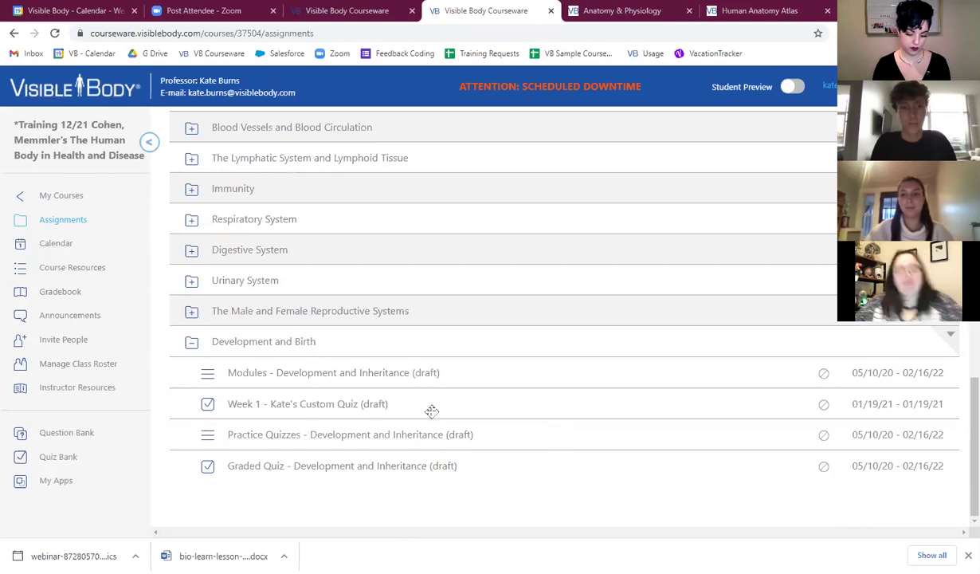
Step: Try to move the Week 1 quiz draft up from "Development and Birth", expanding the second "Getting Started" folder as well
{"action": "left_click_drag", "start_coordinate": [479, 418], "coordinate": [385, 243]}
{"action": "left_click", "coordinate": [215, 239]}
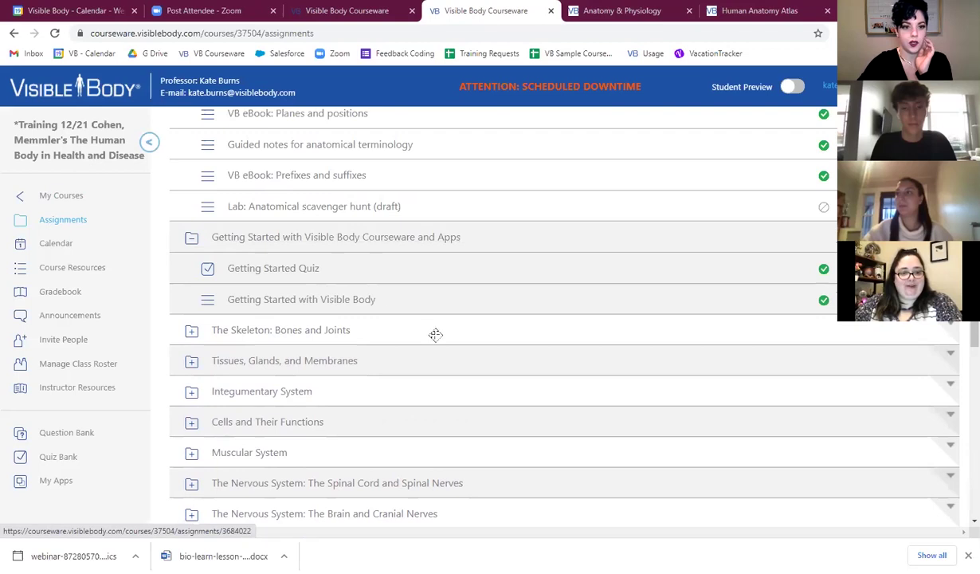
{"action": "scroll", "coordinate": [431, 374], "scroll_direction": "down", "scroll_amount": 7}
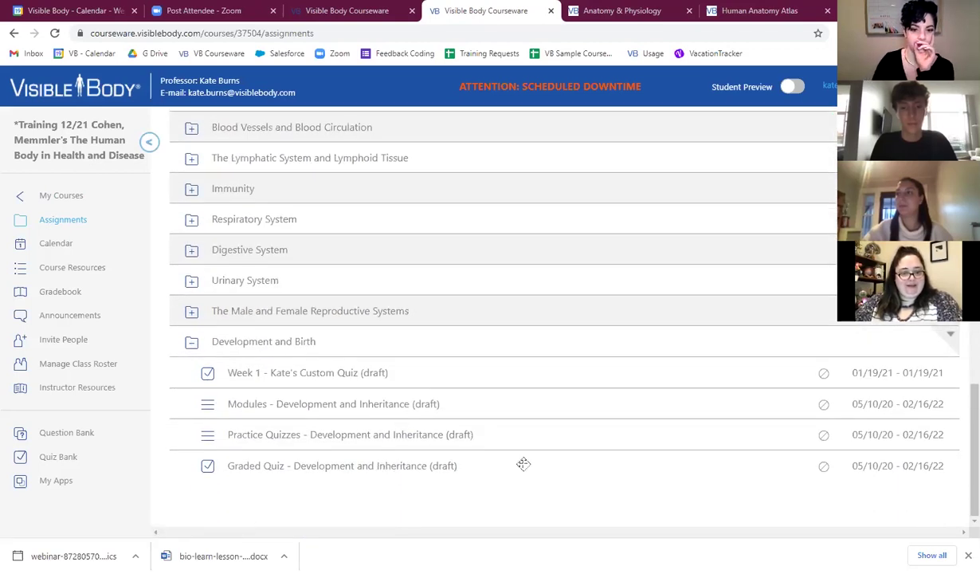
{"action": "left_click_drag", "start_coordinate": [463, 382], "coordinate": [431, 400]}
Step: Collapse the "Organization of the Human Body" folder and both "Getting Started with Visible Body Courseware and Apps" folders in the assignment list
{"action": "scroll", "coordinate": [490, 229], "scroll_direction": "up", "scroll_amount": 10}
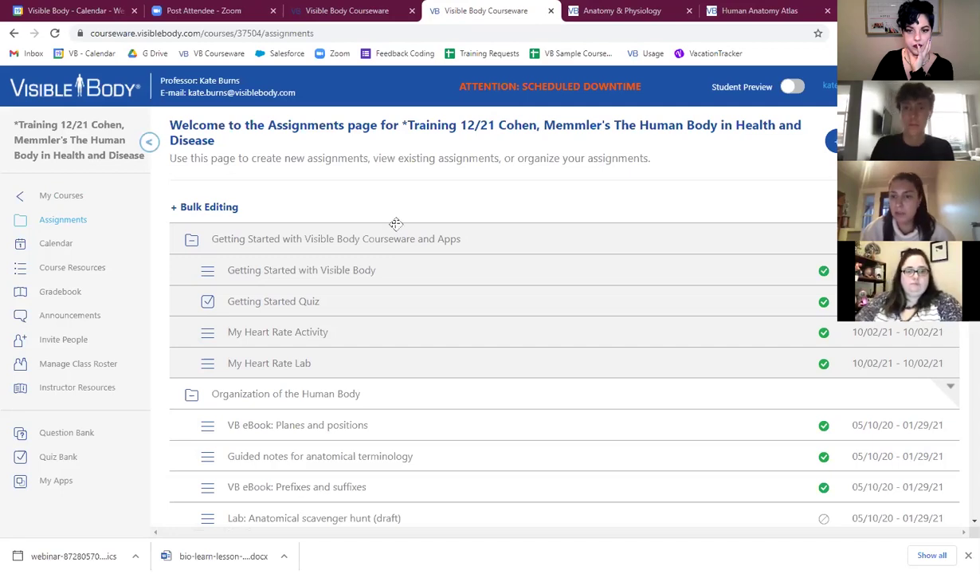
{"action": "left_click", "coordinate": [191, 396]}
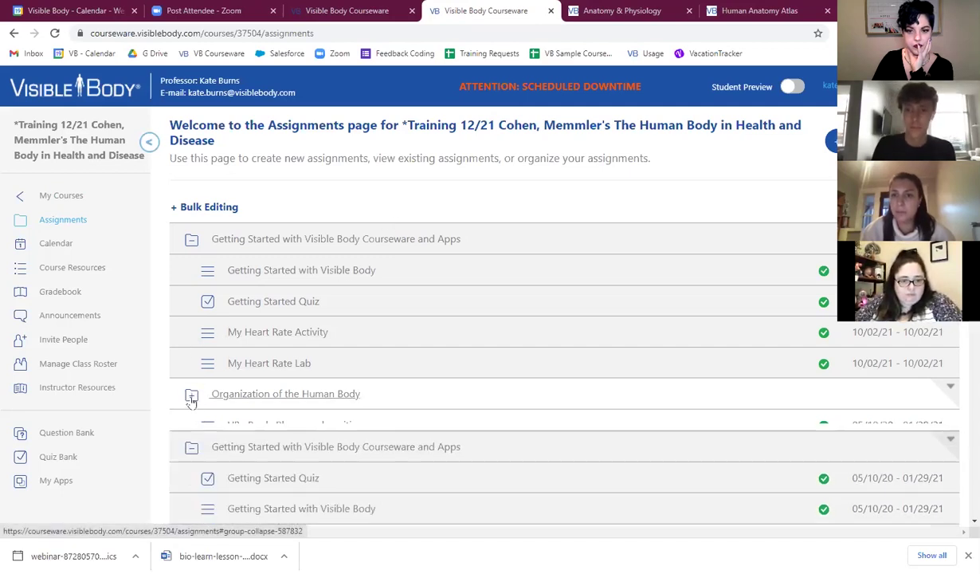
{"action": "left_click", "coordinate": [192, 426]}
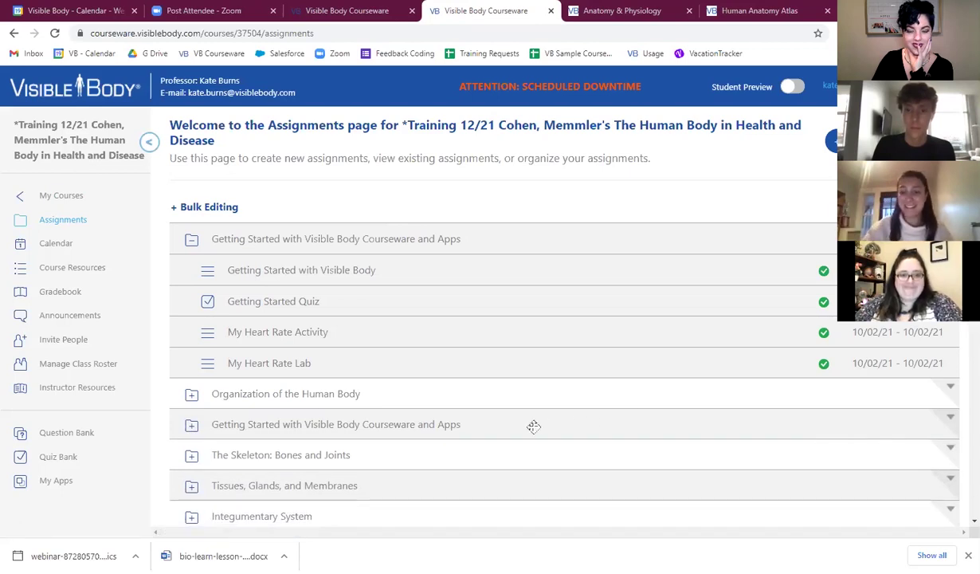
{"action": "left_click", "coordinate": [191, 426]}
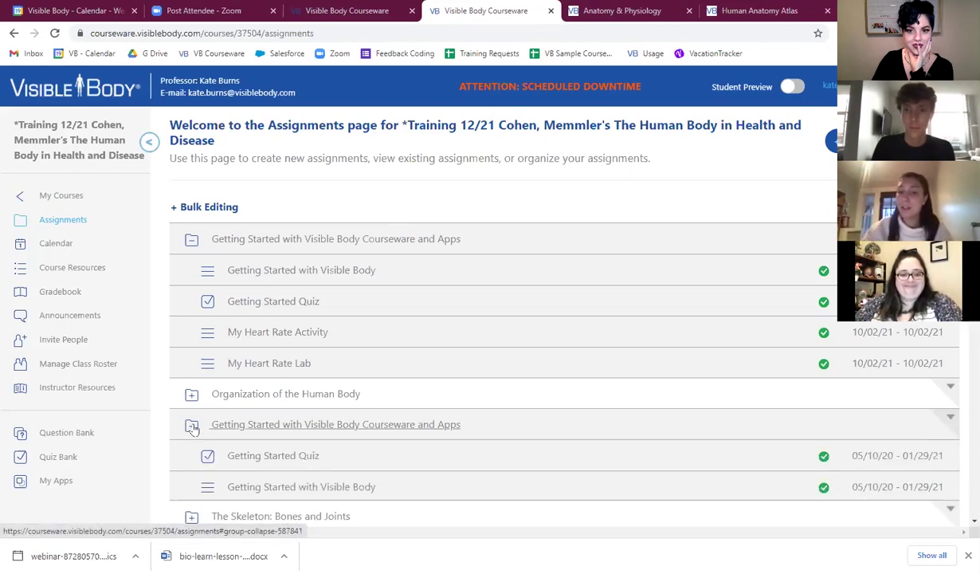
{"action": "left_click", "coordinate": [192, 428]}
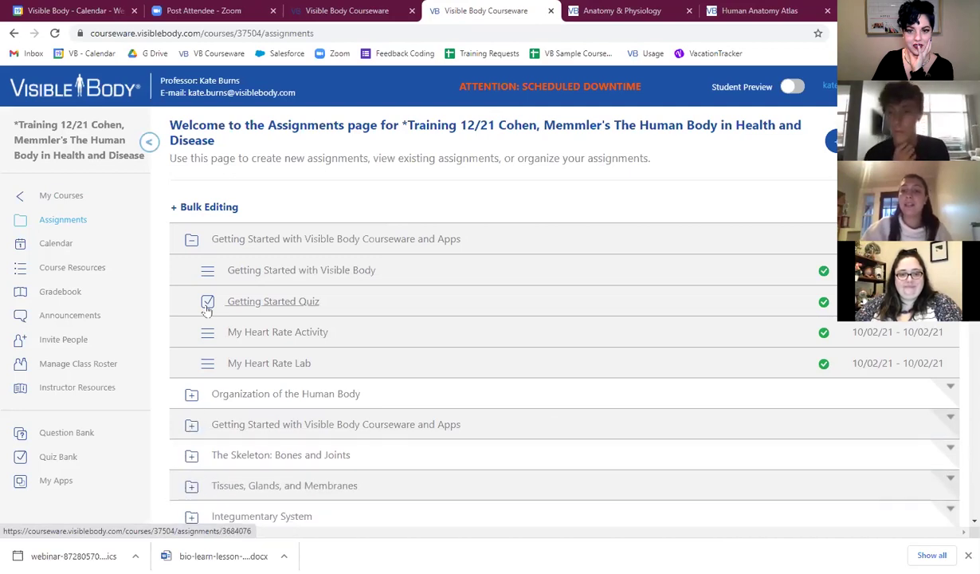
{"action": "left_click", "coordinate": [193, 243]}
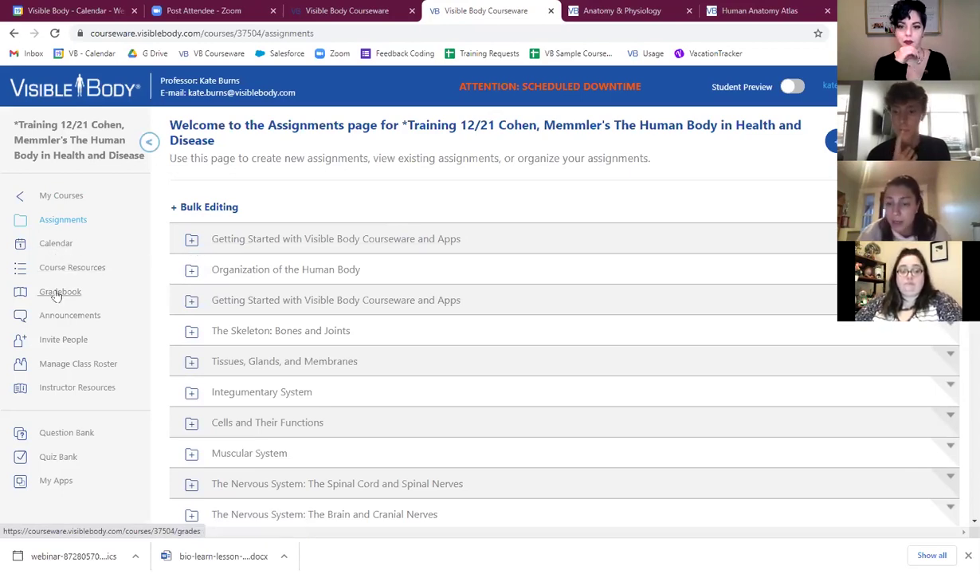
Step: Return to the course list and copy the "(2020 Update) Subject: Dance Kinesiology Copy" course as a new course named "Spring 21 A&P"
{"action": "left_click", "coordinate": [64, 196]}
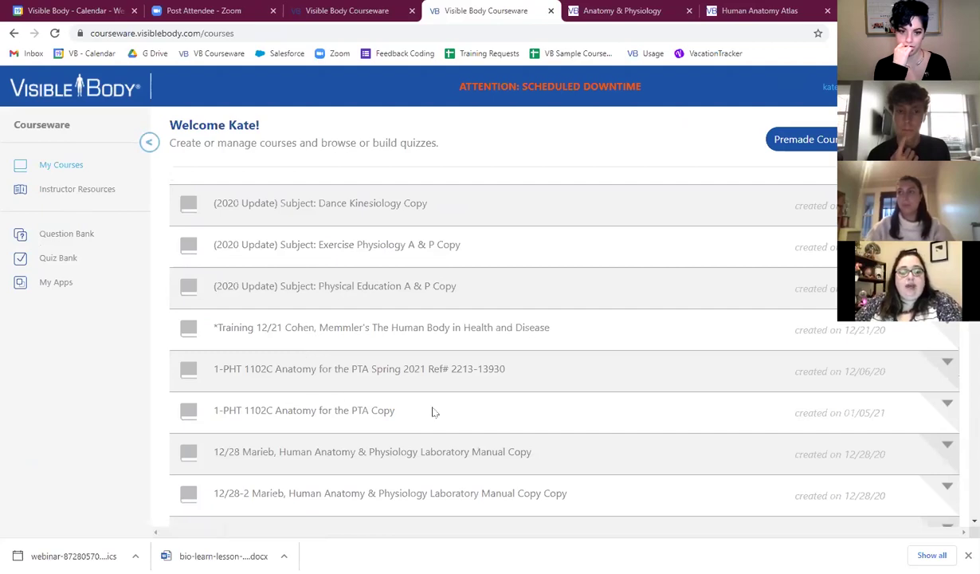
{"action": "scroll", "coordinate": [358, 351], "scroll_direction": "down", "scroll_amount": 6}
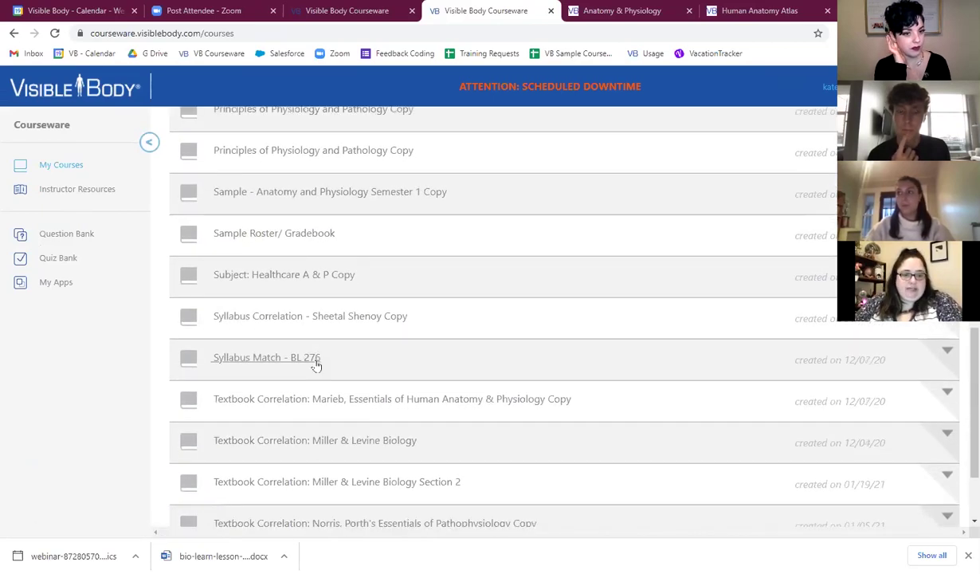
{"action": "scroll", "coordinate": [316, 365], "scroll_direction": "down", "scroll_amount": 2}
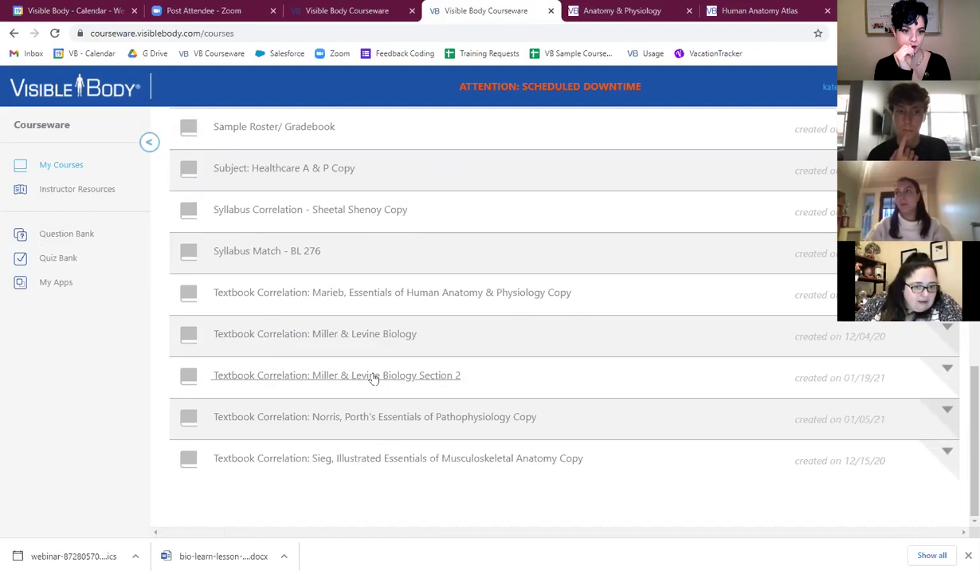
{"action": "scroll", "coordinate": [374, 378], "scroll_direction": "up", "scroll_amount": 2}
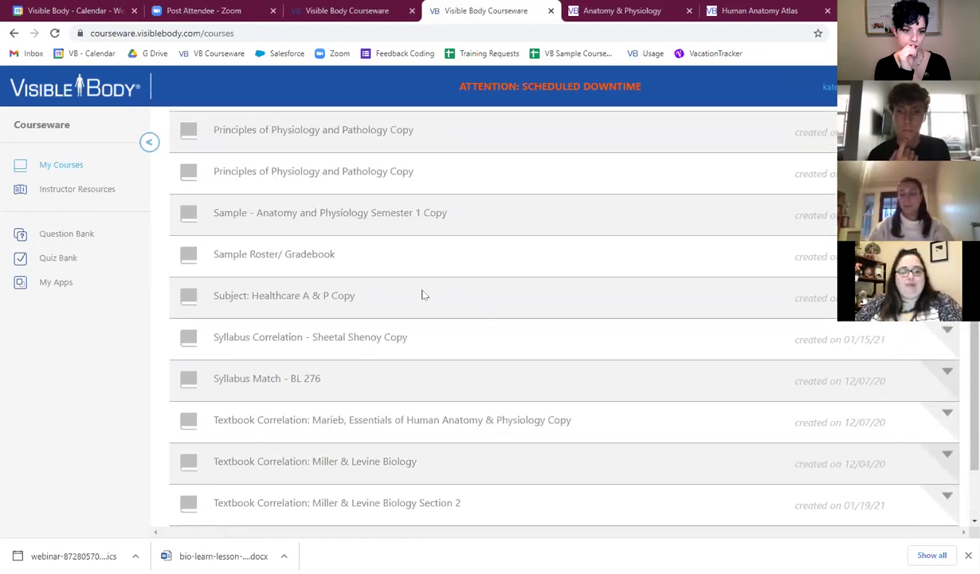
{"action": "scroll", "coordinate": [469, 369], "scroll_direction": "up", "scroll_amount": 7}
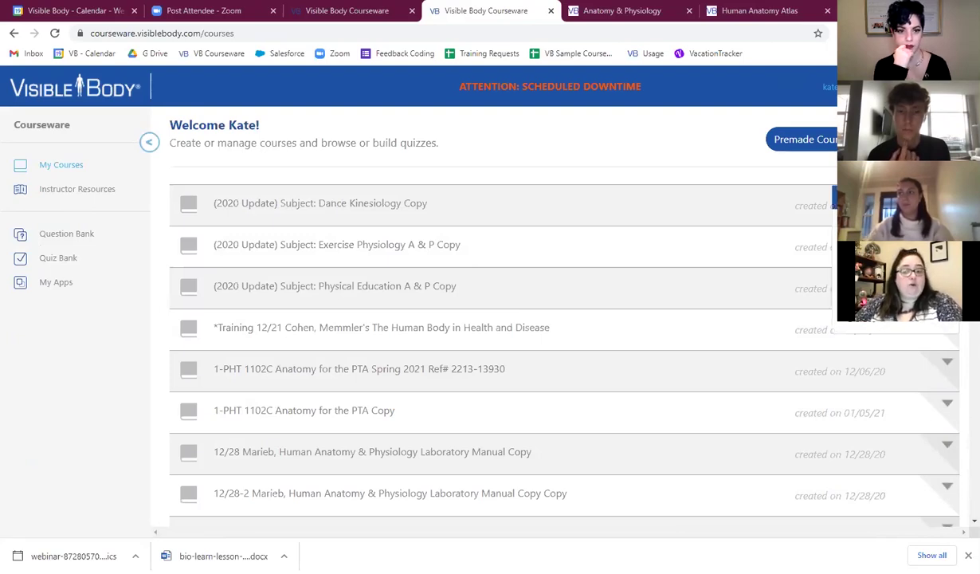
{"action": "left_click", "coordinate": [880, 151]}
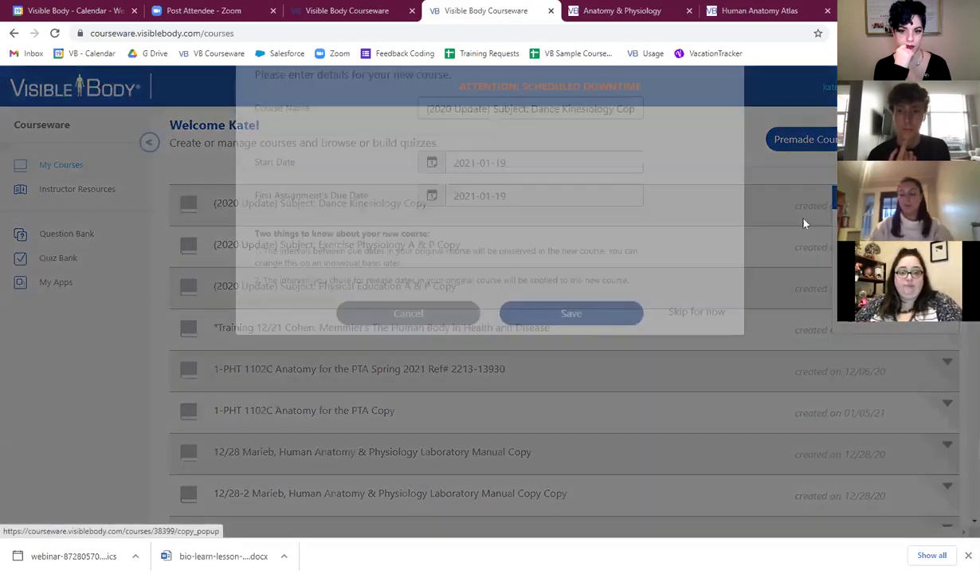
{"action": "double_click", "coordinate": [572, 164]}
{"action": "triple_click", "coordinate": [572, 165]}
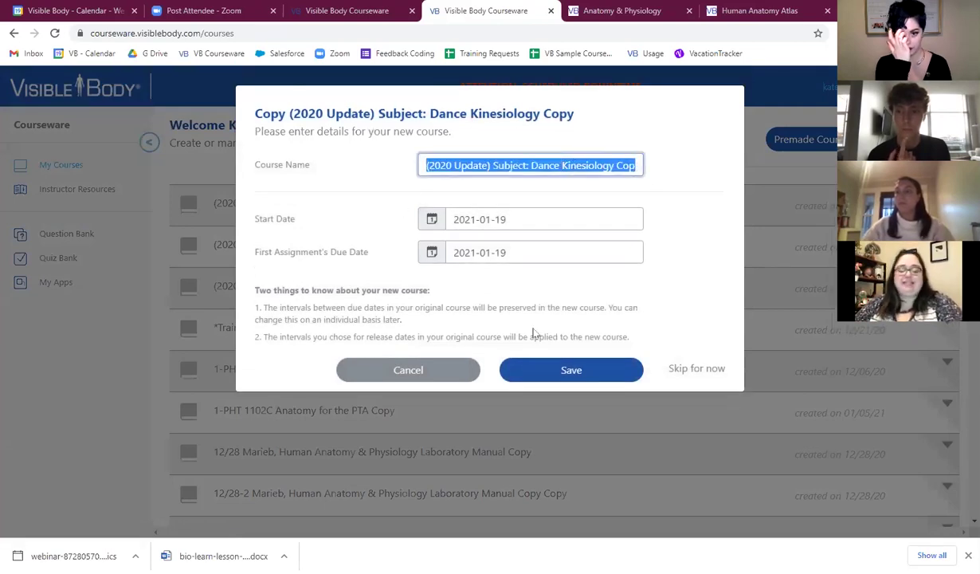
{"action": "type", "text": "Spring 2"}
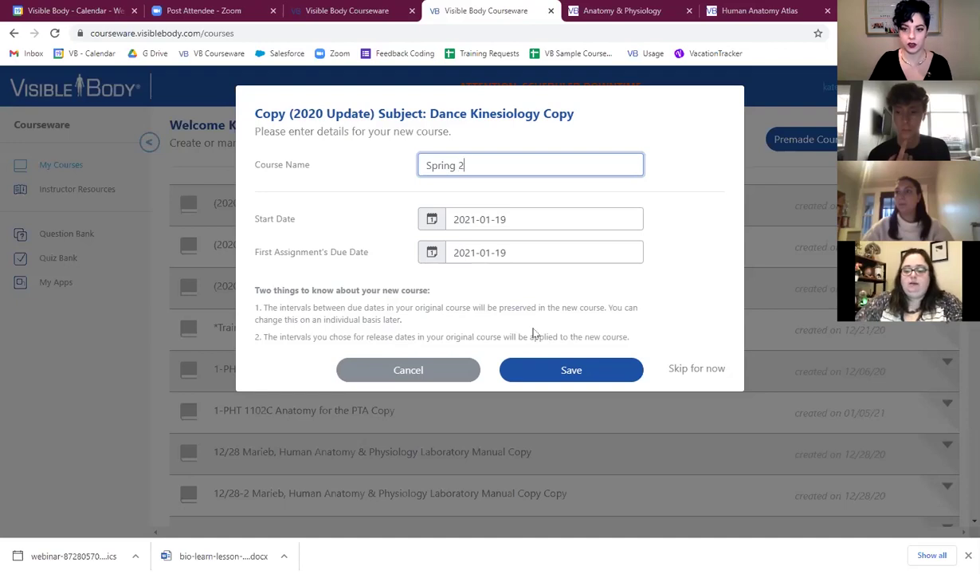
{"action": "type", "text": "1 A&"}
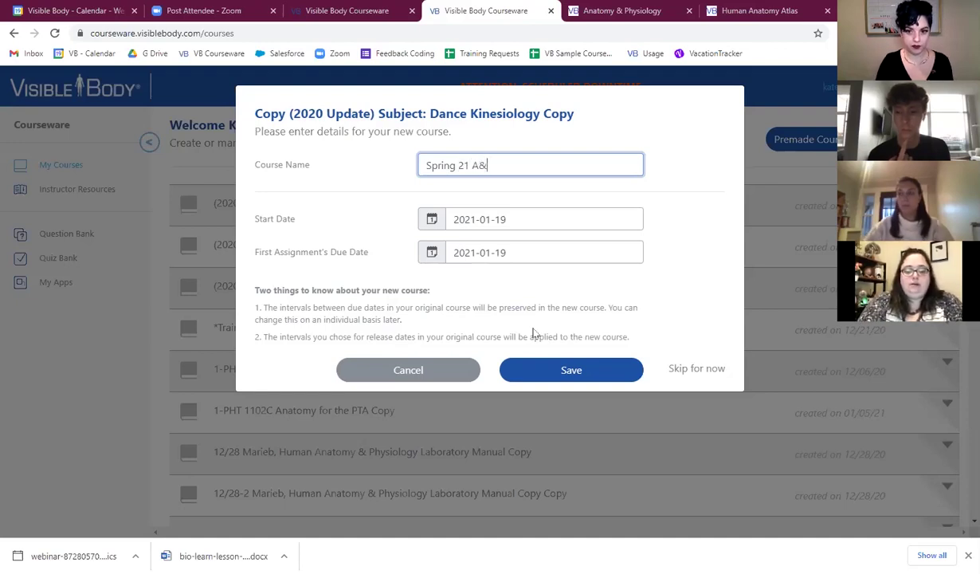
{"action": "left_click", "coordinate": [571, 369]}
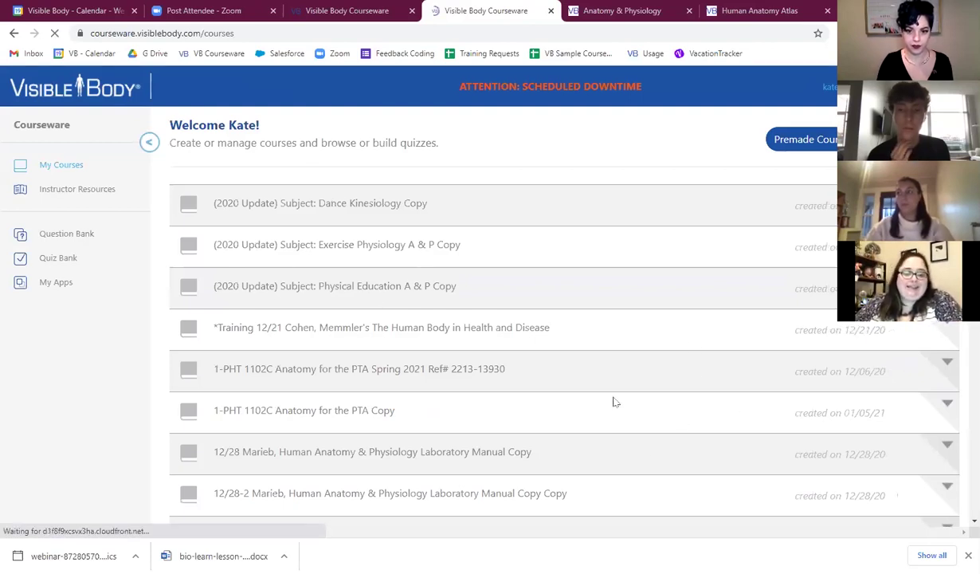
Step: Check the course list for the new "Spring 21 A&P" course
{"action": "scroll", "coordinate": [582, 396], "scroll_direction": "down", "scroll_amount": 8}
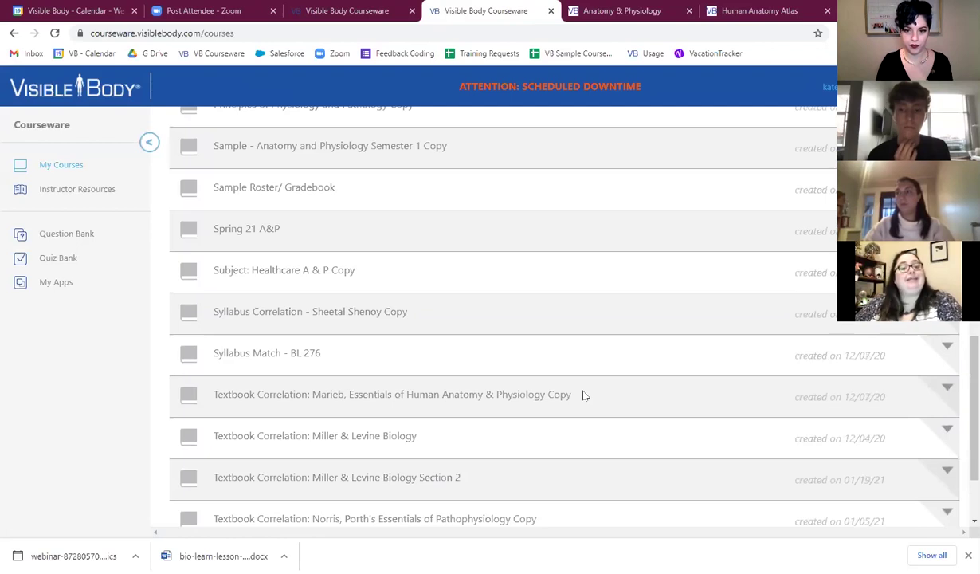
{"action": "scroll", "coordinate": [639, 391], "scroll_direction": "up", "scroll_amount": 7}
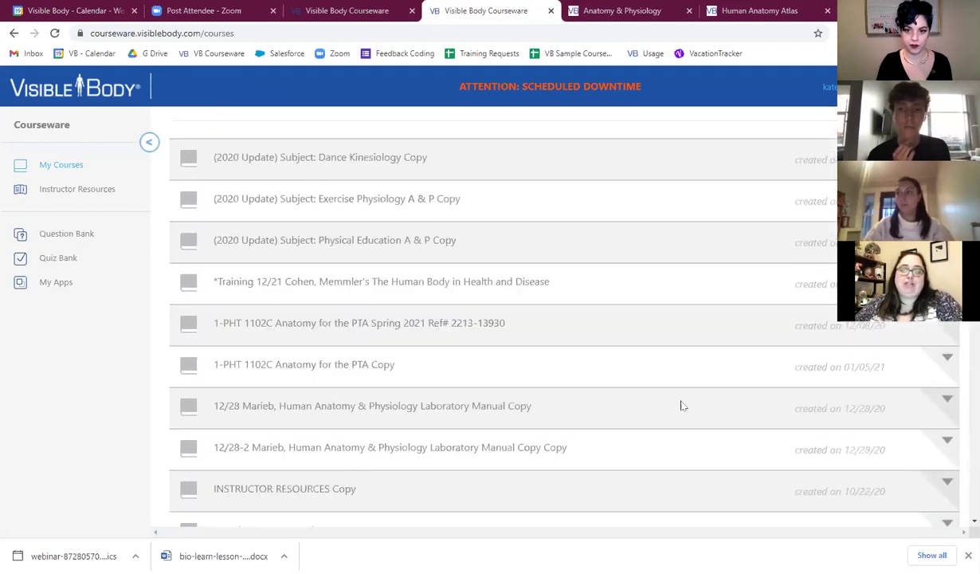
{"action": "scroll", "coordinate": [681, 406], "scroll_direction": "up", "scroll_amount": 1}
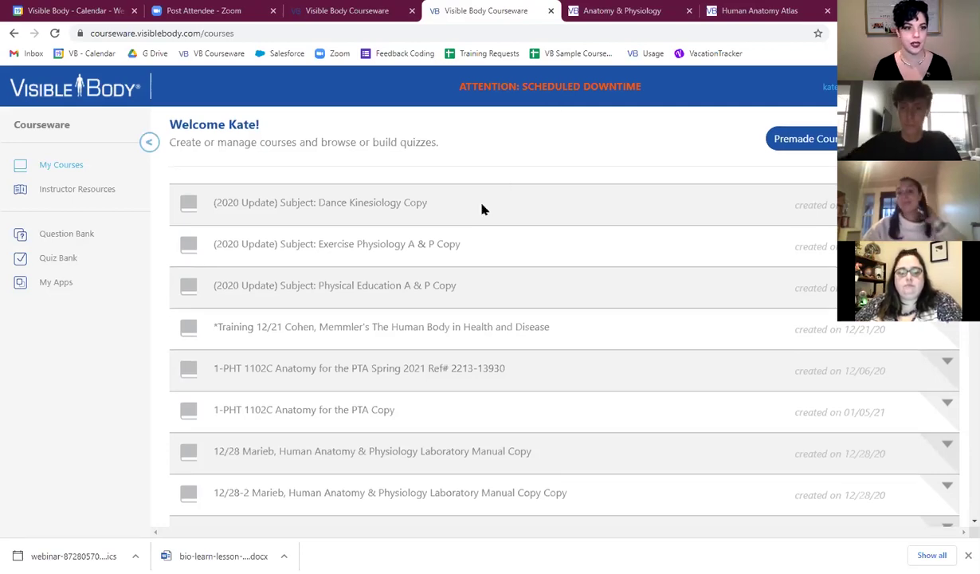
Step: Open the "Sample Roster/ Gradebook" course from the course list
{"action": "scroll", "coordinate": [479, 215], "scroll_direction": "down", "scroll_amount": 5}
{"action": "scroll", "coordinate": [451, 234], "scroll_direction": "down", "scroll_amount": 4}
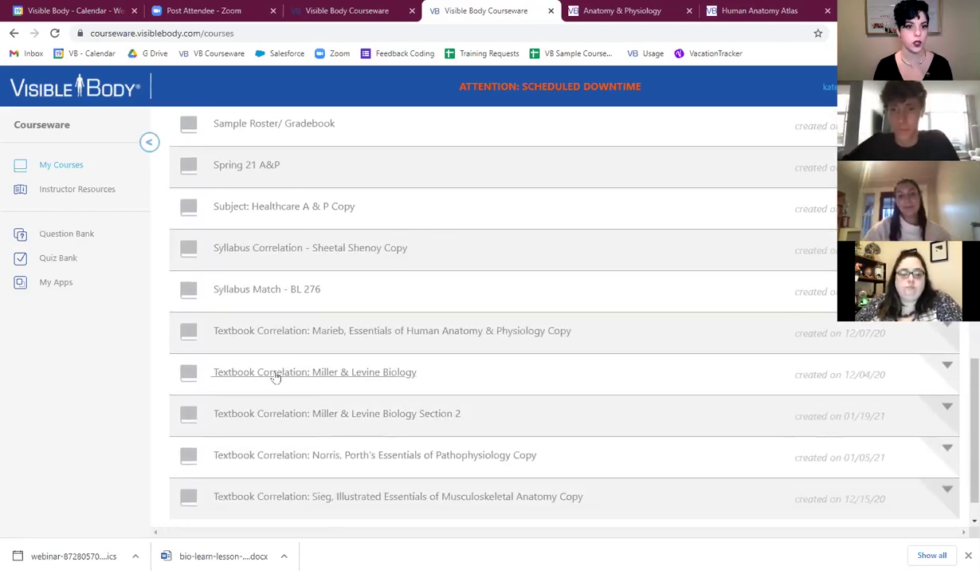
{"action": "scroll", "coordinate": [257, 299], "scroll_direction": "down", "scroll_amount": 1}
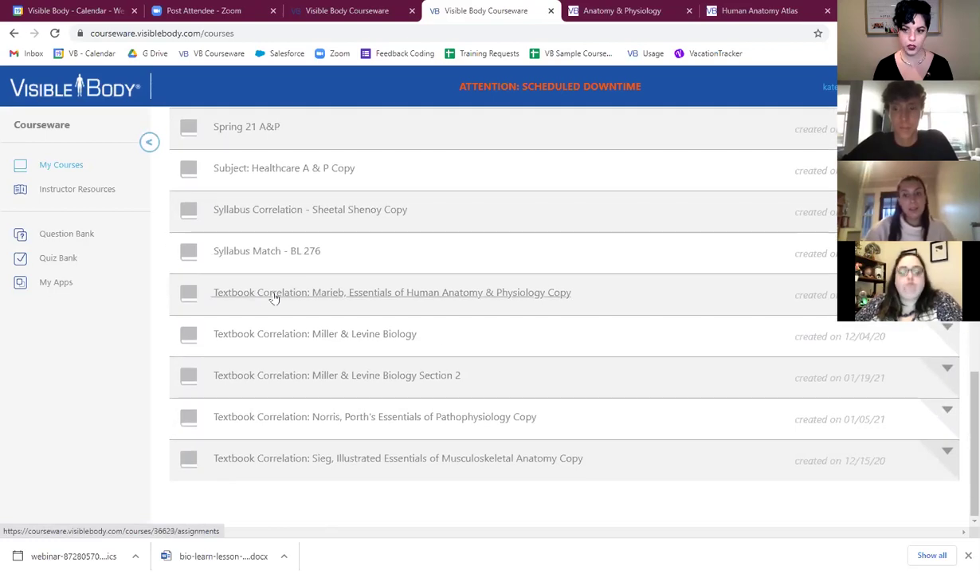
{"action": "scroll", "coordinate": [405, 336], "scroll_direction": "up", "scroll_amount": 3}
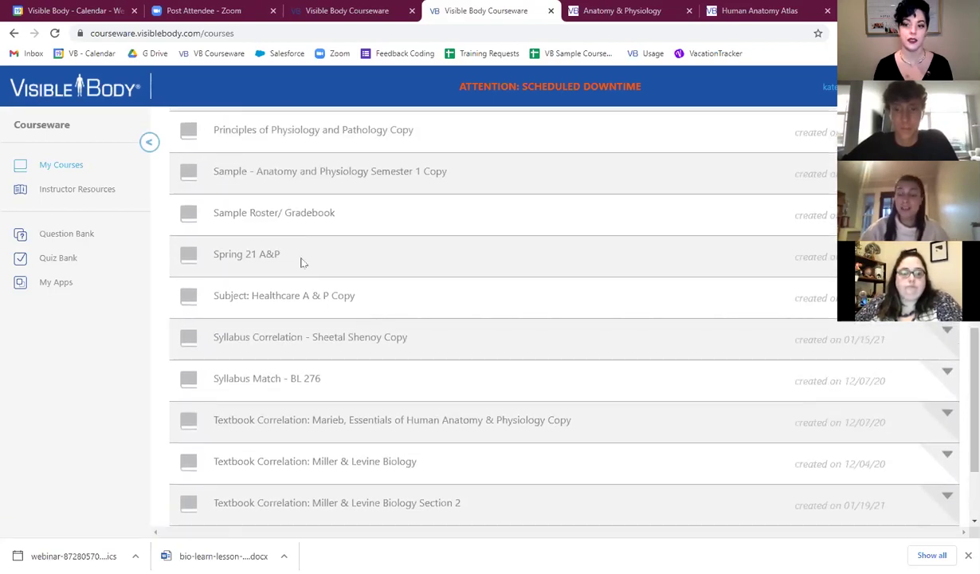
{"action": "left_click", "coordinate": [288, 220]}
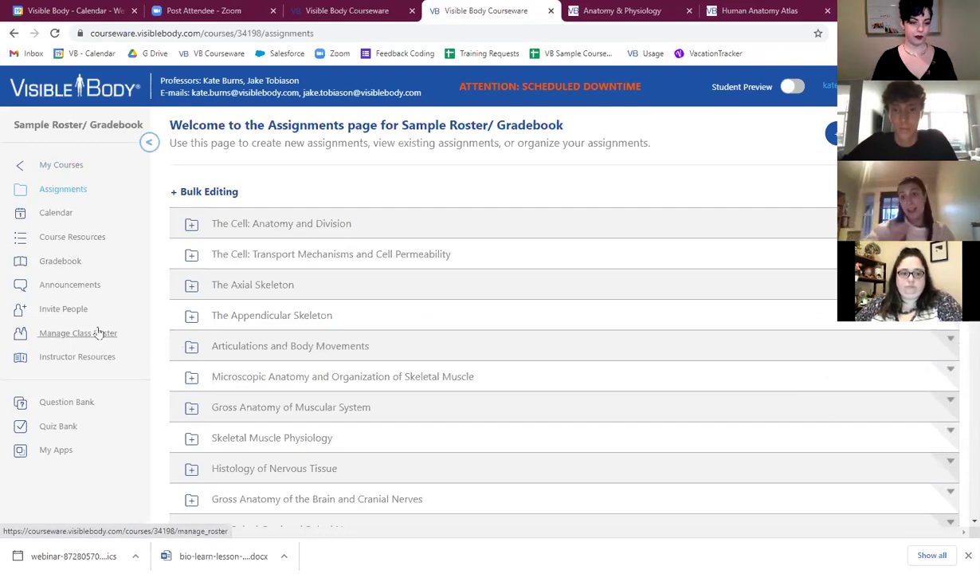
Step: Open the course gradebook and export the grades in the Canvas format
{"action": "left_click", "coordinate": [68, 263]}
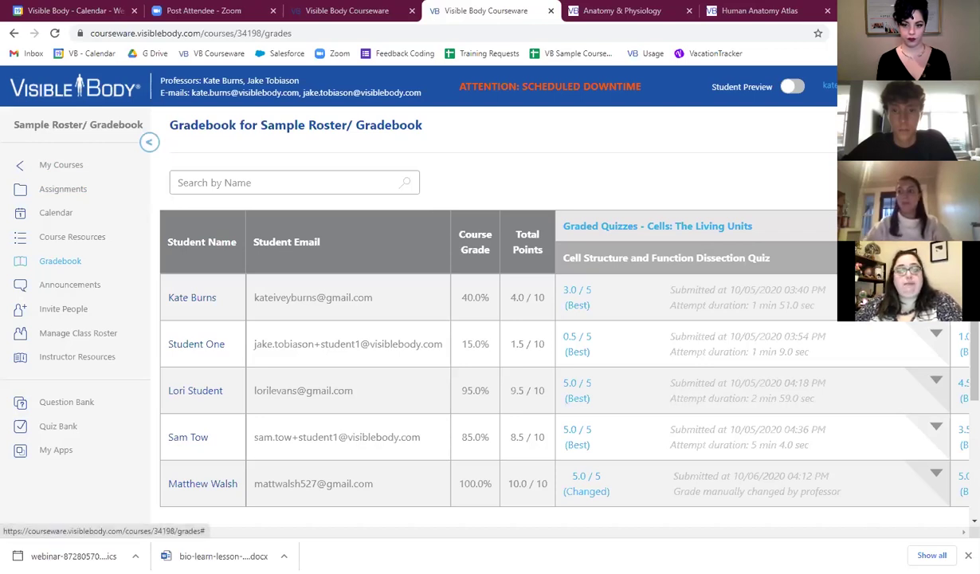
{"action": "left_click", "coordinate": [868, 132]}
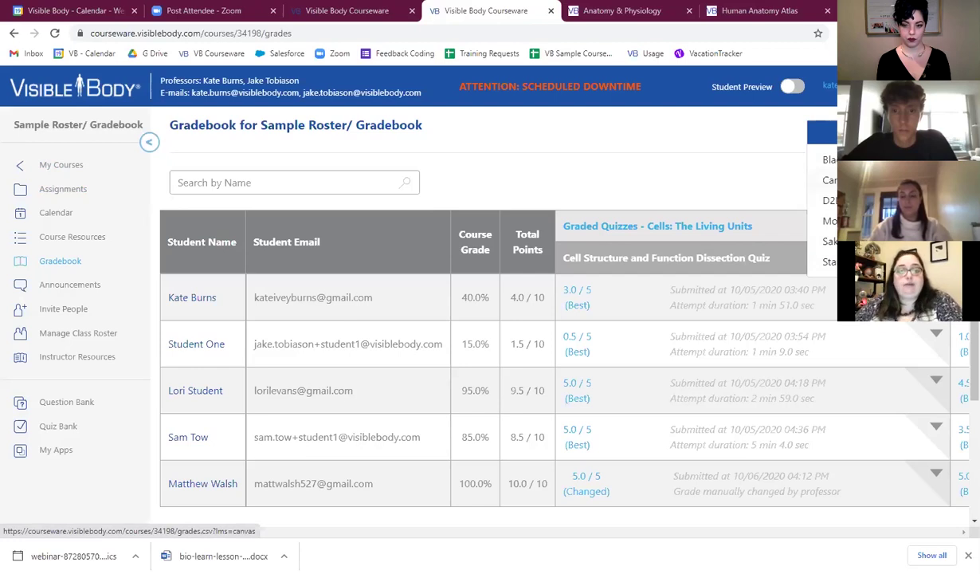
{"action": "left_click", "coordinate": [829, 180]}
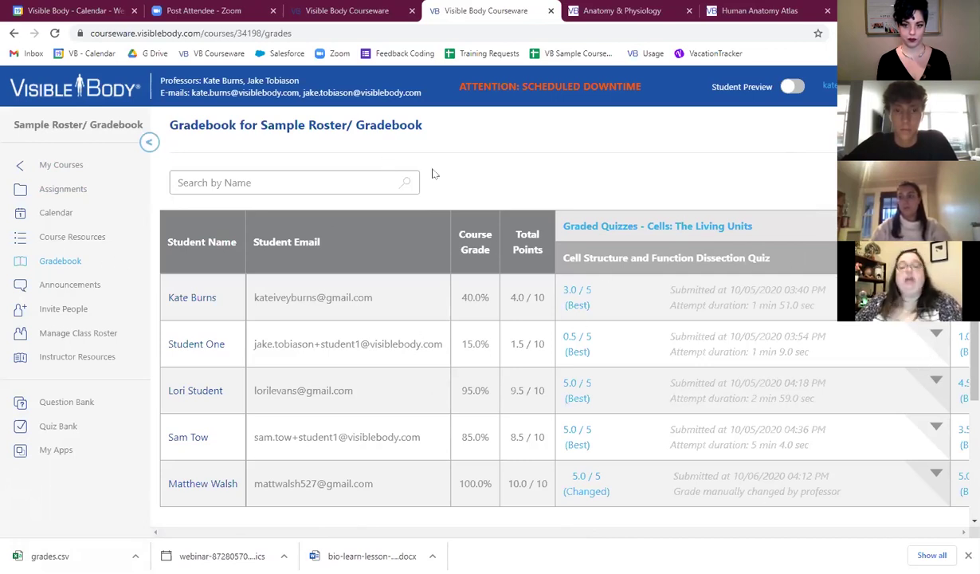
Step: Open the class roster and examine the timed quiz accommodation options for the first student without changing the setting
{"action": "left_click", "coordinate": [71, 340]}
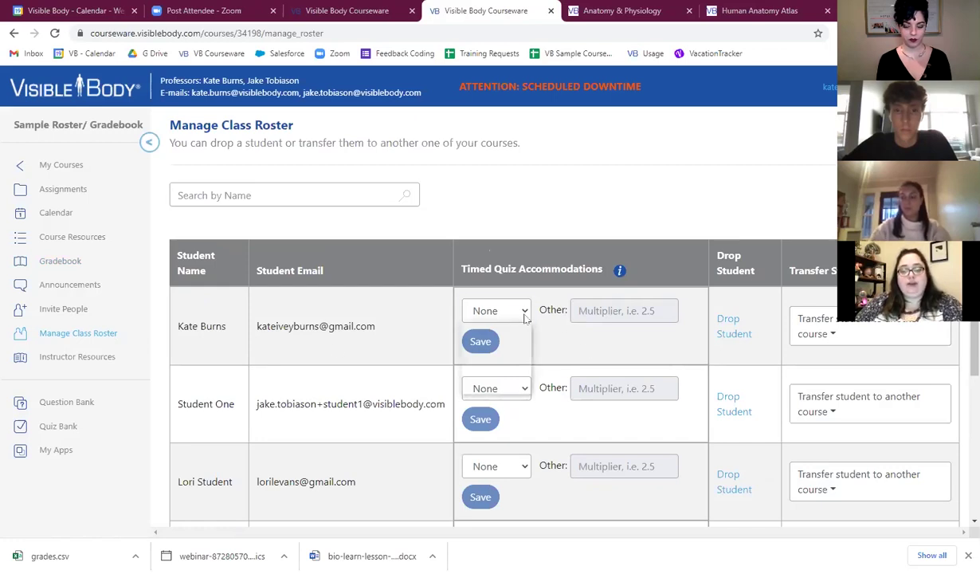
{"action": "left_click", "coordinate": [489, 315]}
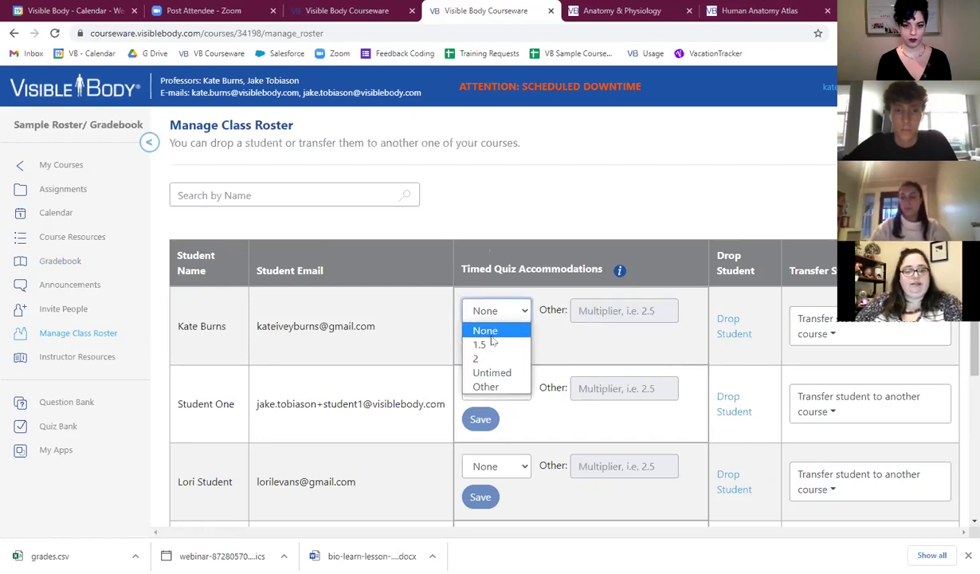
{"action": "left_click", "coordinate": [570, 303]}
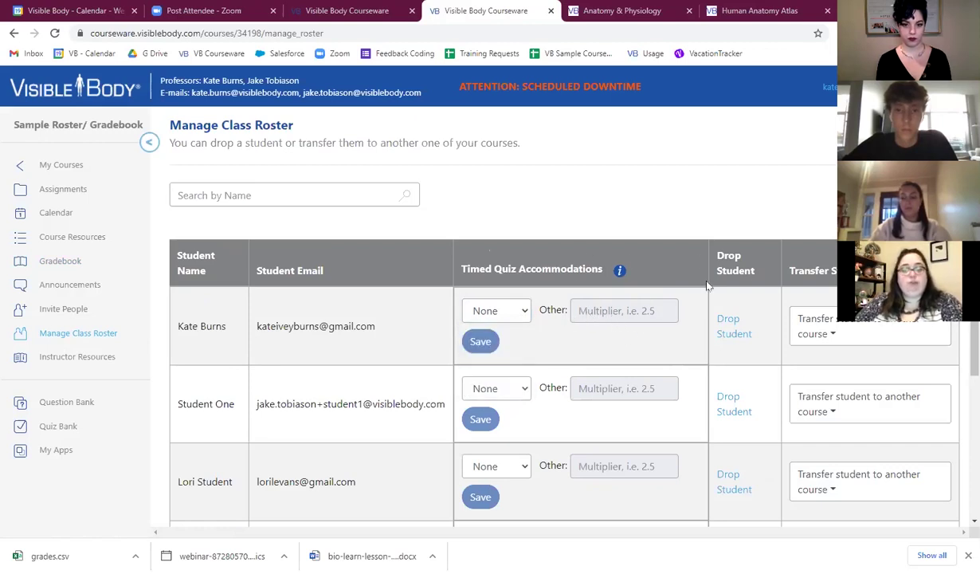
{"action": "left_click", "coordinate": [496, 311]}
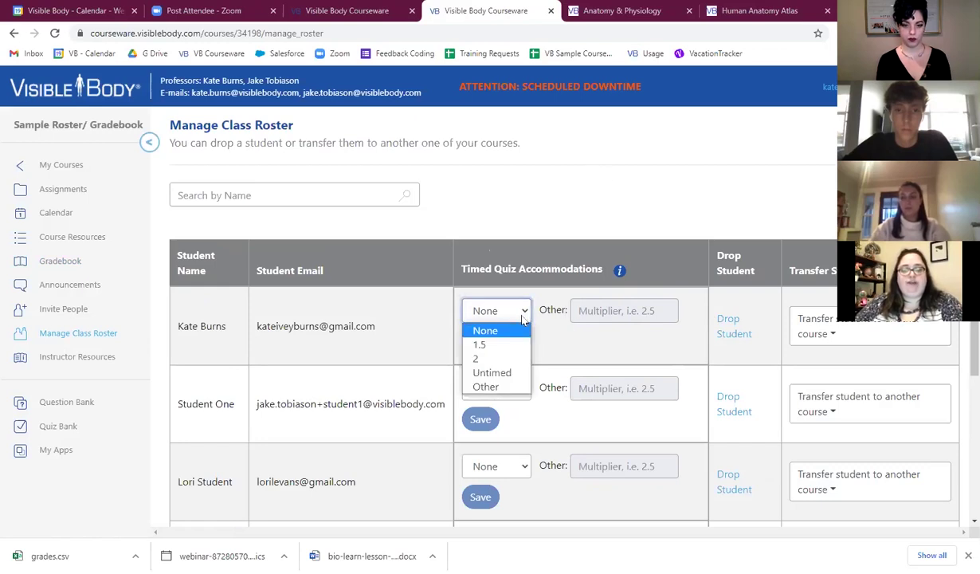
{"action": "left_click", "coordinate": [746, 291]}
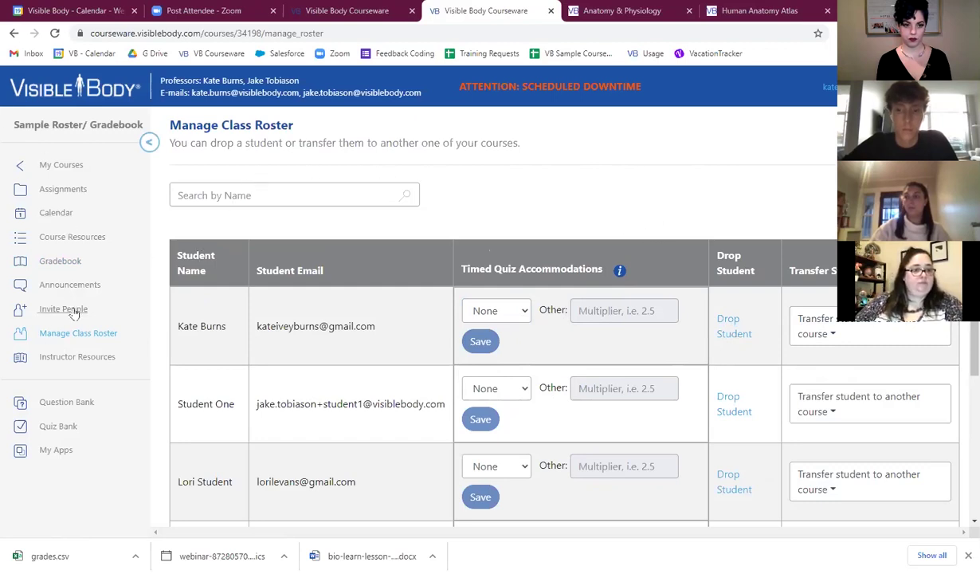
Step: Return to the course's assignments, view them in student preview, and switch the preview off again
{"action": "left_click", "coordinate": [70, 185]}
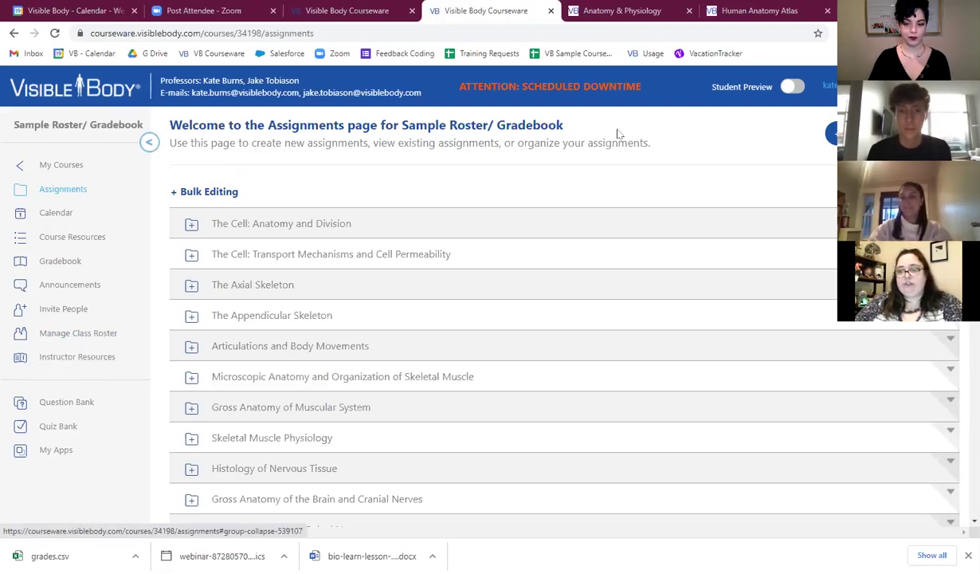
{"action": "left_click", "coordinate": [792, 86]}
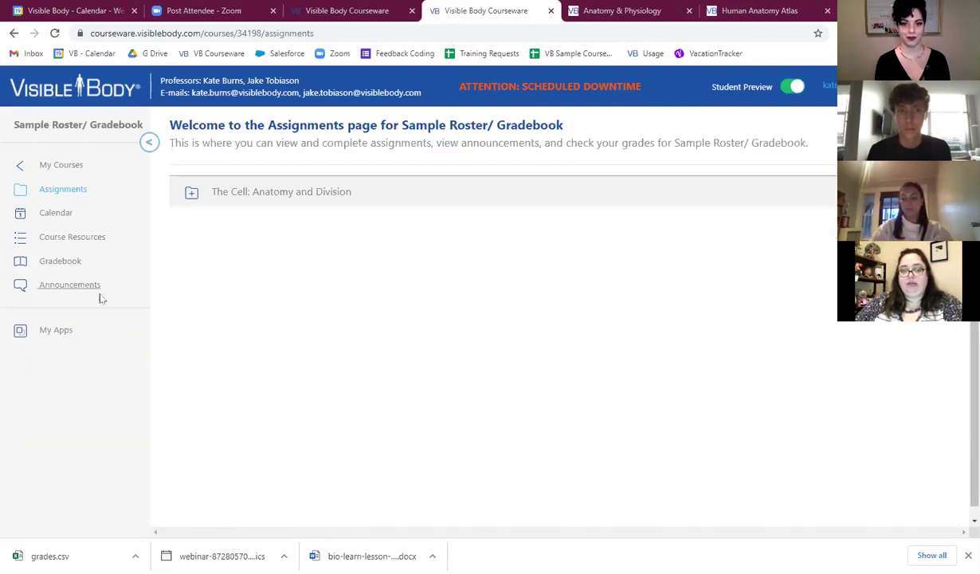
{"action": "left_click", "coordinate": [797, 89]}
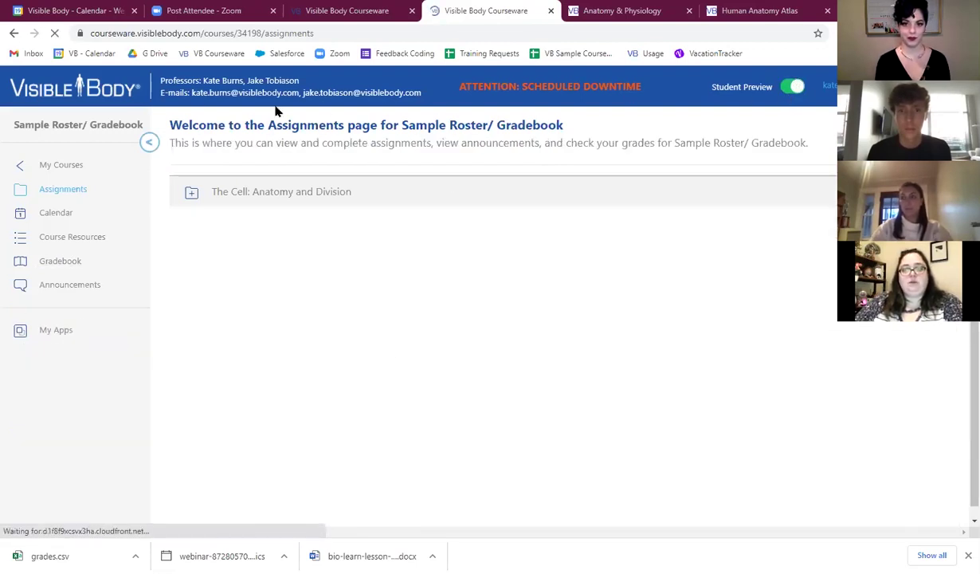
Step: Open the instructor resources page with the teaching and training materials
{"action": "left_click", "coordinate": [88, 354]}
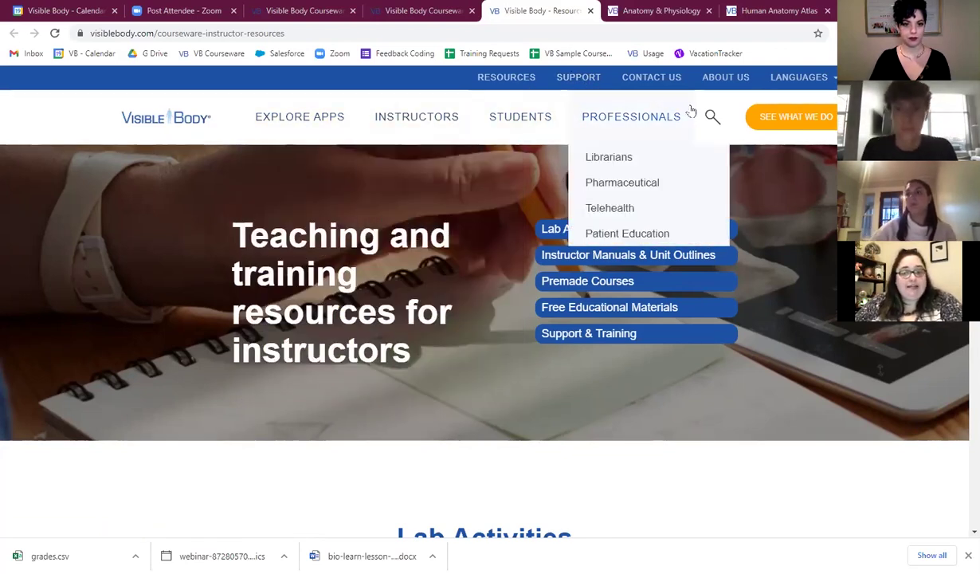
Step: Look through the lab activities, answer keys and instructor manuals on the instructor resources page, and return to its beginning
{"action": "scroll", "coordinate": [452, 288], "scroll_direction": "down", "scroll_amount": 3}
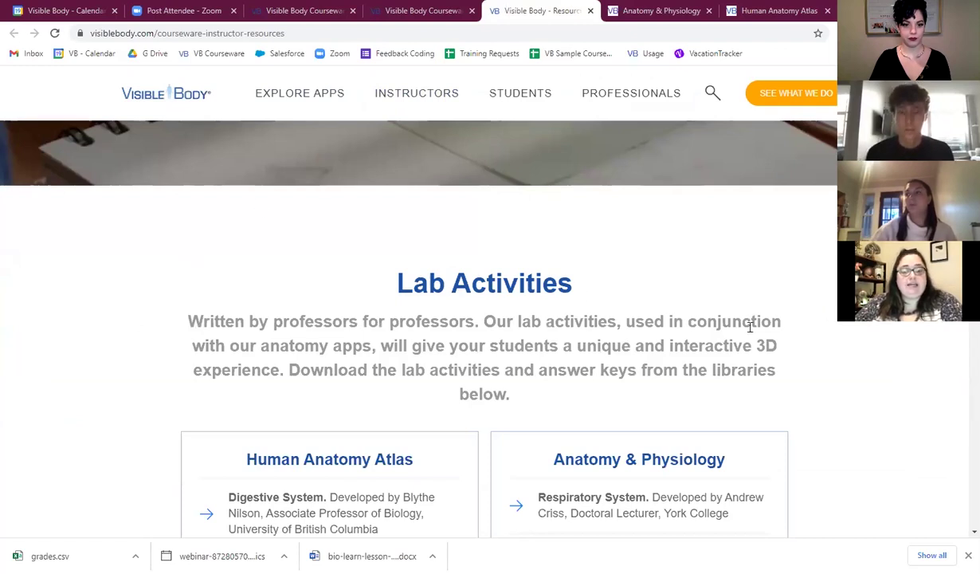
{"action": "scroll", "coordinate": [339, 354], "scroll_direction": "down", "scroll_amount": 2}
{"action": "scroll", "coordinate": [340, 354], "scroll_direction": "down", "scroll_amount": 2}
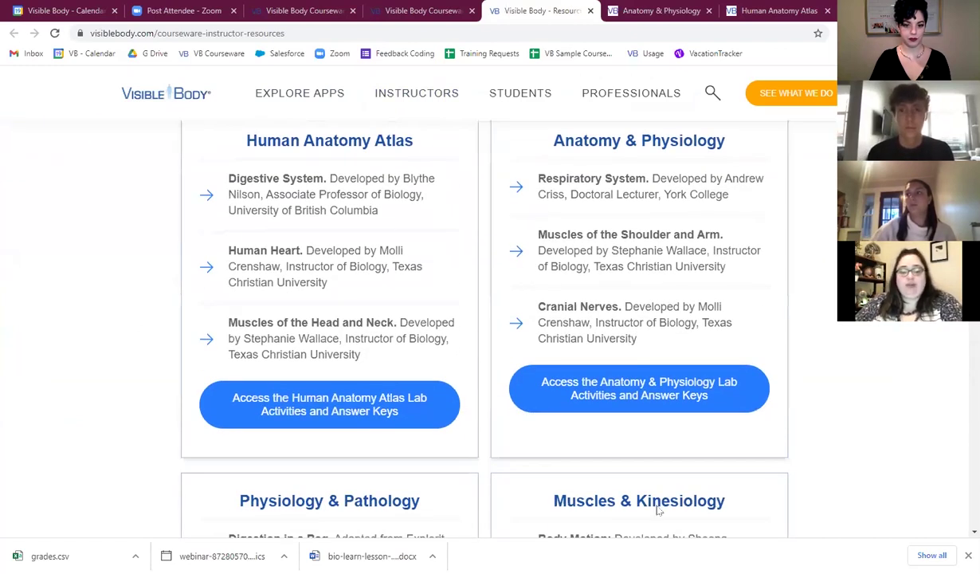
{"action": "scroll", "coordinate": [586, 424], "scroll_direction": "down", "scroll_amount": 10}
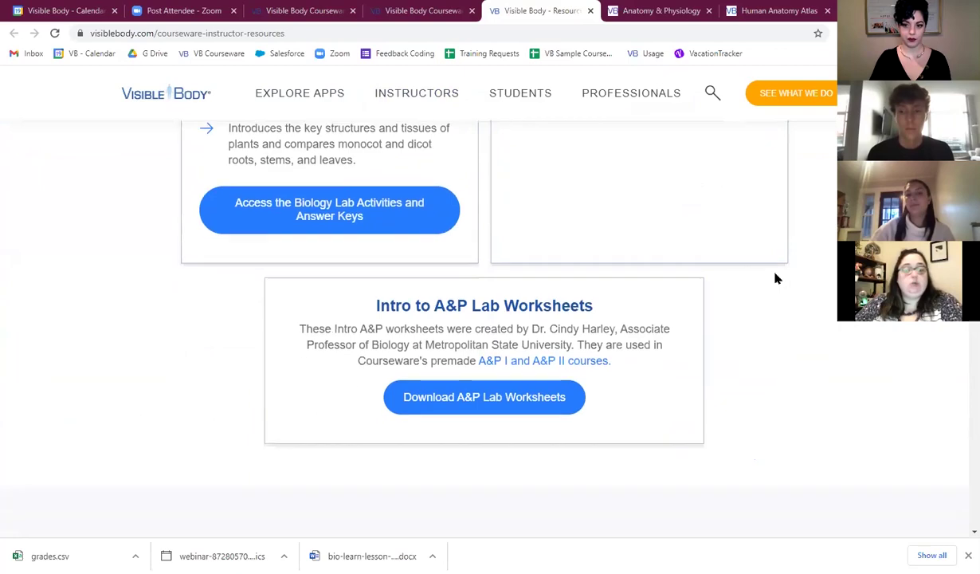
{"action": "scroll", "coordinate": [721, 321], "scroll_direction": "down", "scroll_amount": 5}
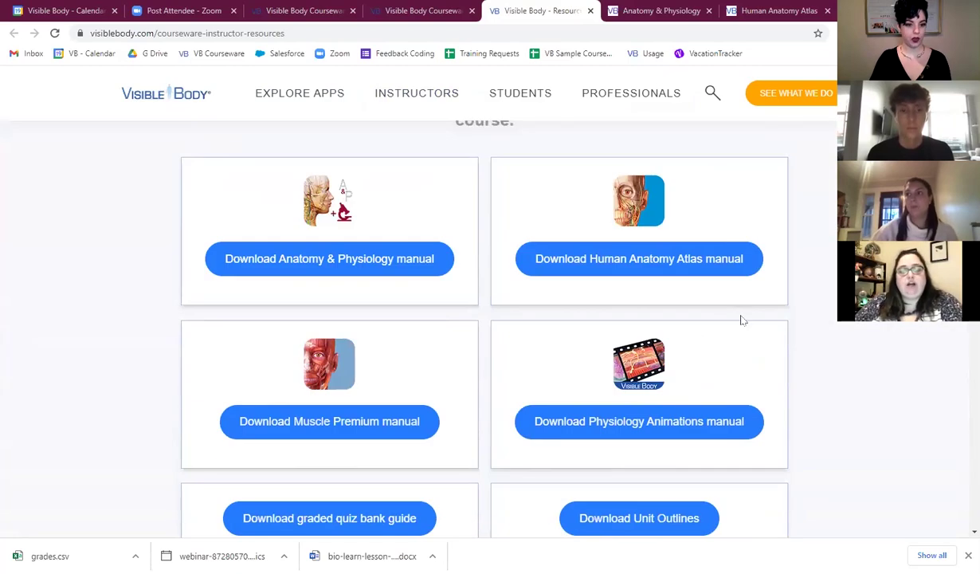
{"action": "scroll", "coordinate": [821, 323], "scroll_direction": "up", "scroll_amount": 15}
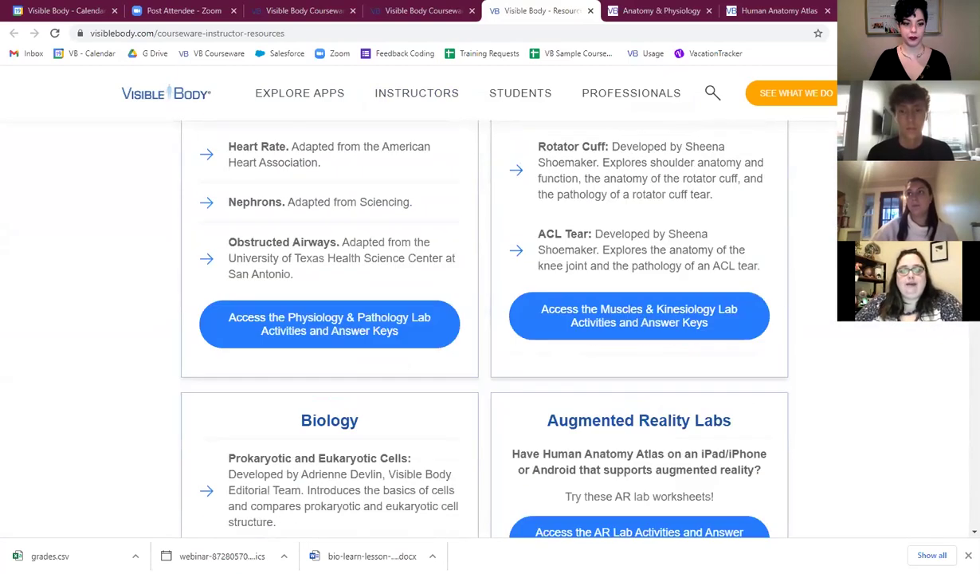
{"action": "scroll", "coordinate": [825, 258], "scroll_direction": "up", "scroll_amount": 5}
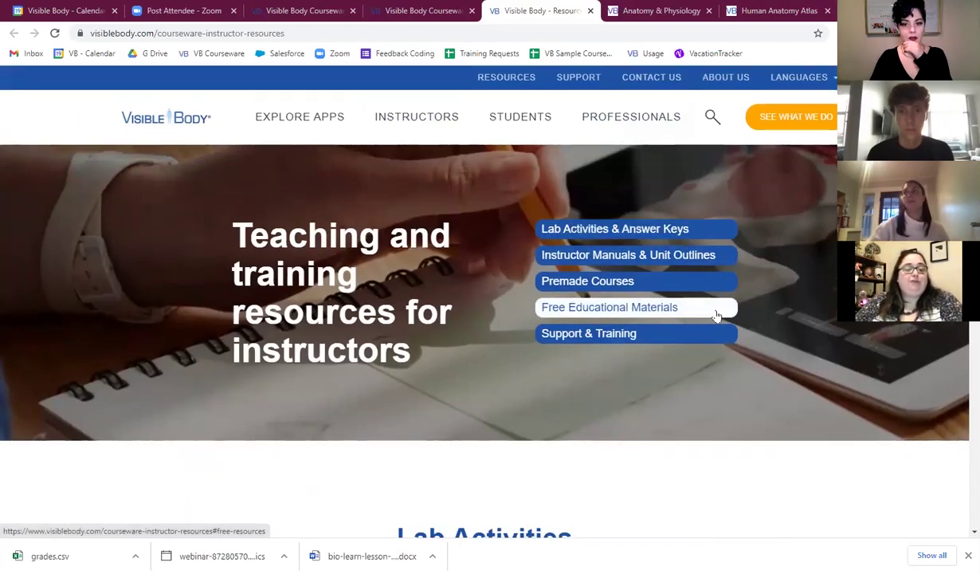
Step: Jump to the free educational materials on the instructor resources page and view the Visible Body Learn Site entry
{"action": "left_click", "coordinate": [627, 334]}
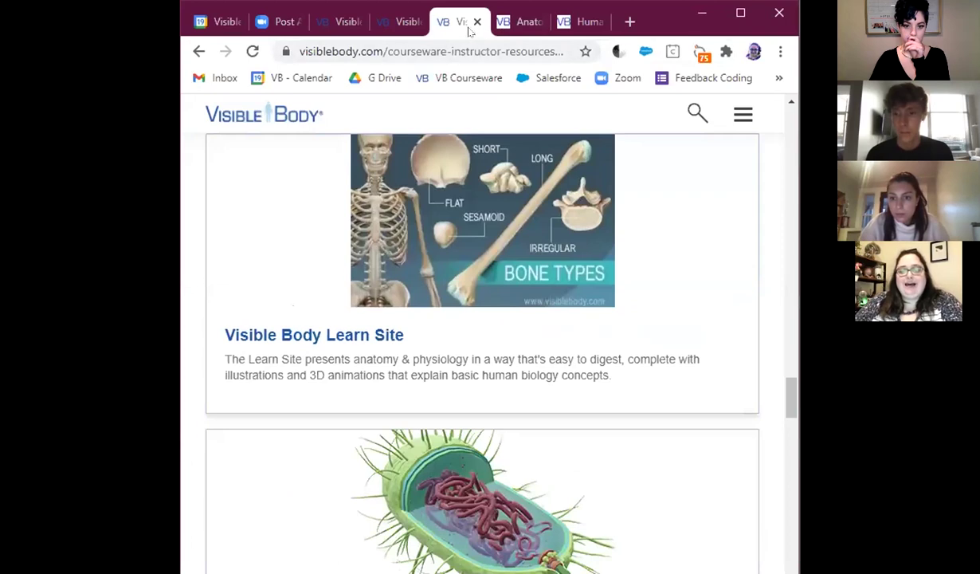
{"action": "left_click", "coordinate": [397, 22]}
{"action": "left_click", "coordinate": [436, 27]}
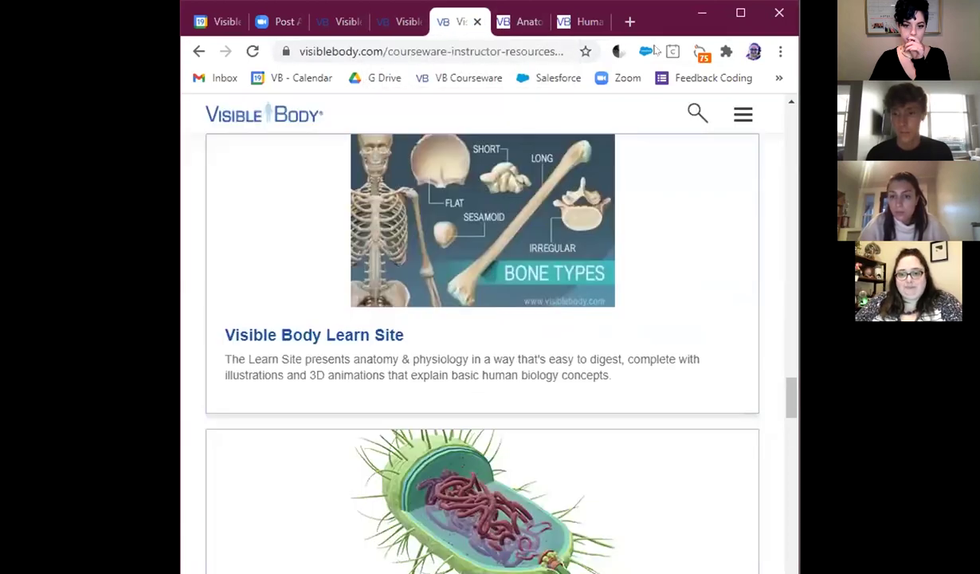
Step: Return to the start of the instructor resources page, maximize the browser window, and view the Lab Activities section
{"action": "left_click", "coordinate": [199, 51]}
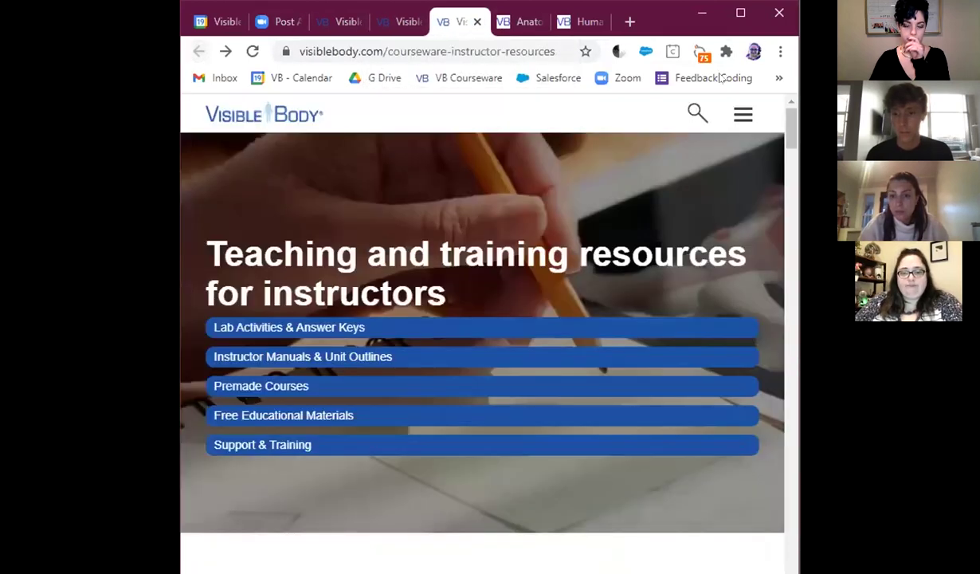
{"action": "left_click", "coordinate": [741, 12]}
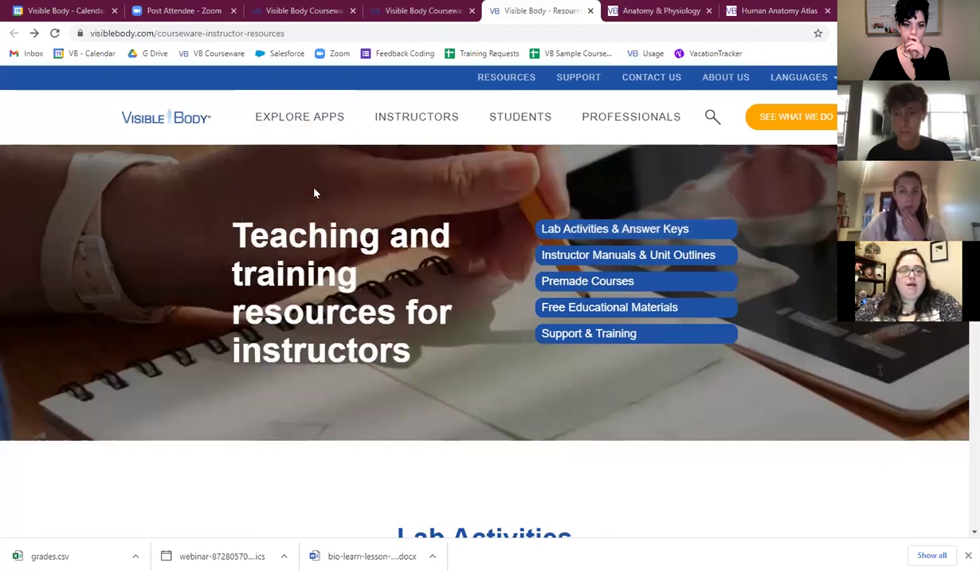
{"action": "scroll", "coordinate": [315, 193], "scroll_direction": "down", "scroll_amount": 4}
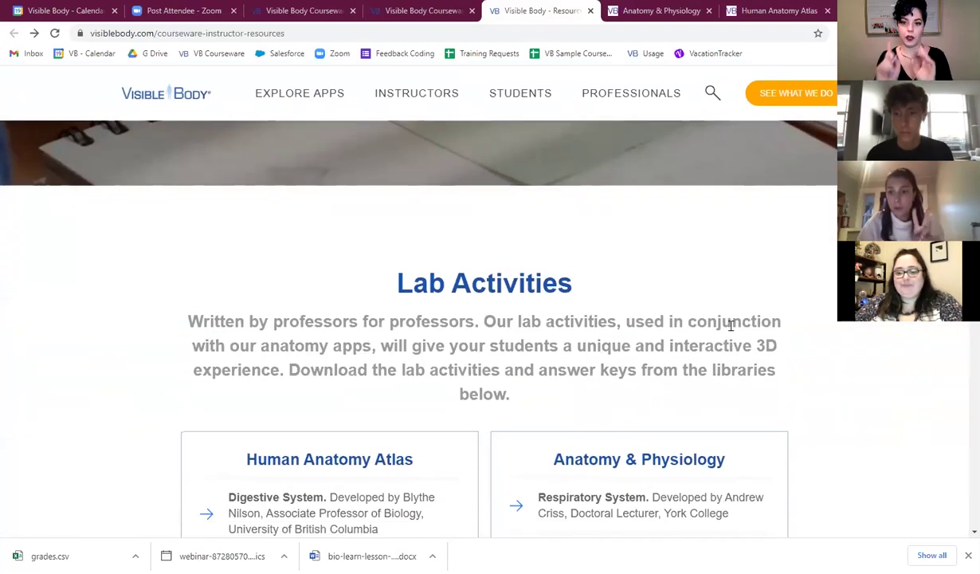